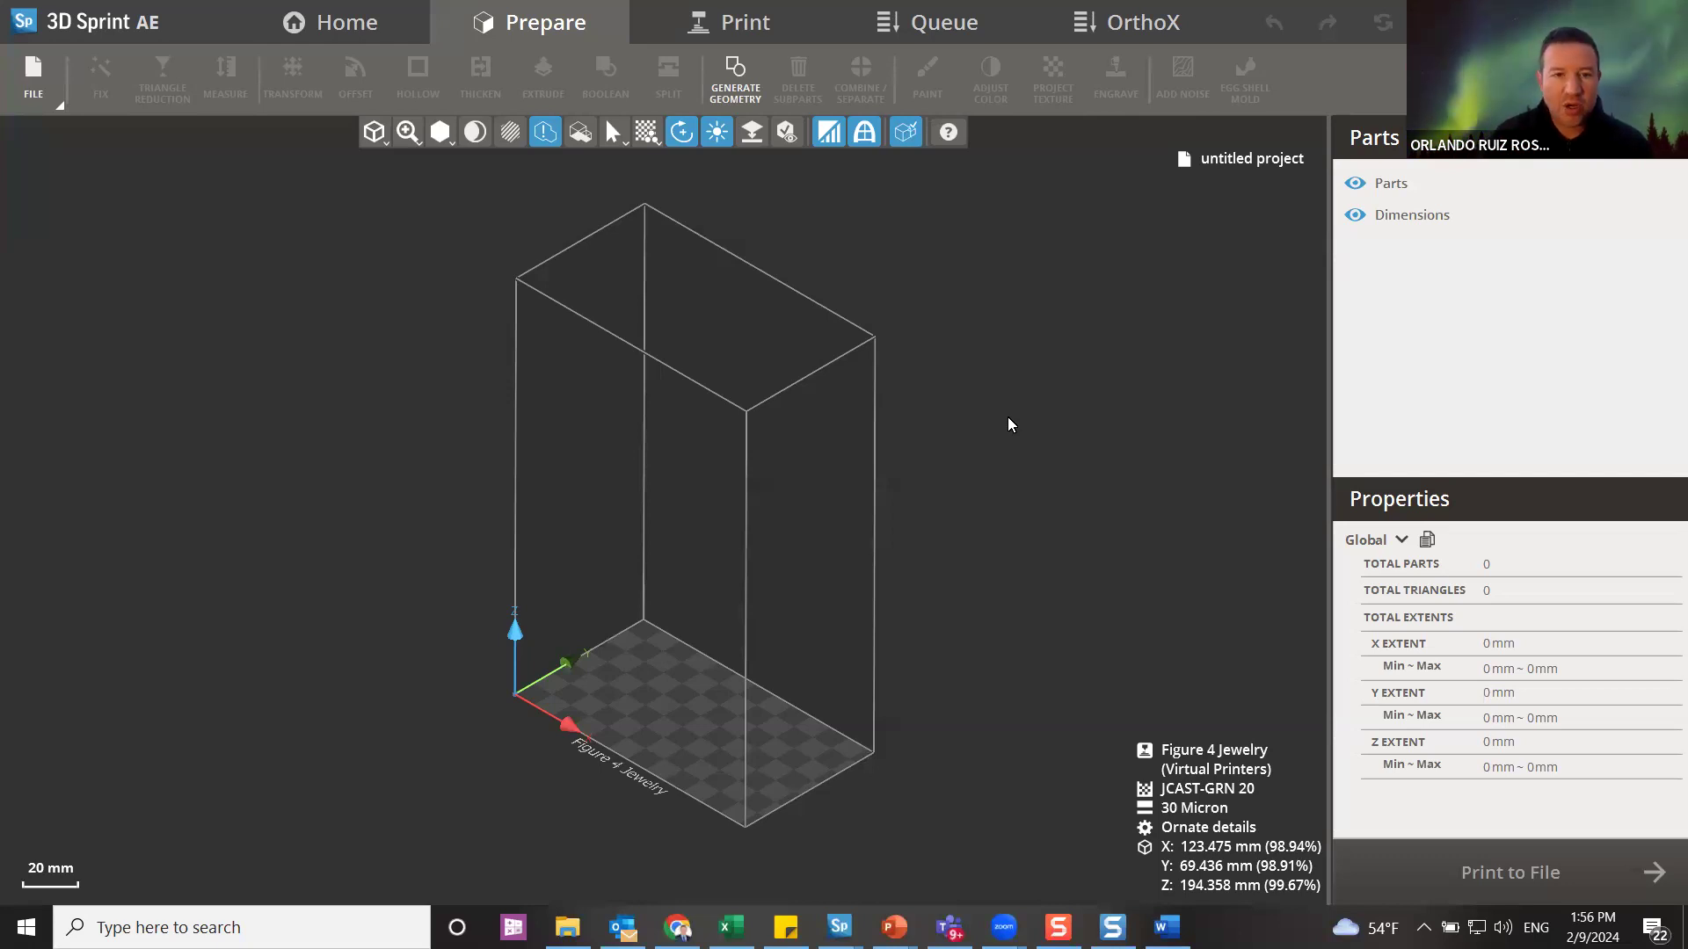
- In the printer configuration, filter the printers to Figure 4 technology and review the Figure 4 Jewelry materials and print modes
{"action": "left_click", "coordinate": [718, 26]}
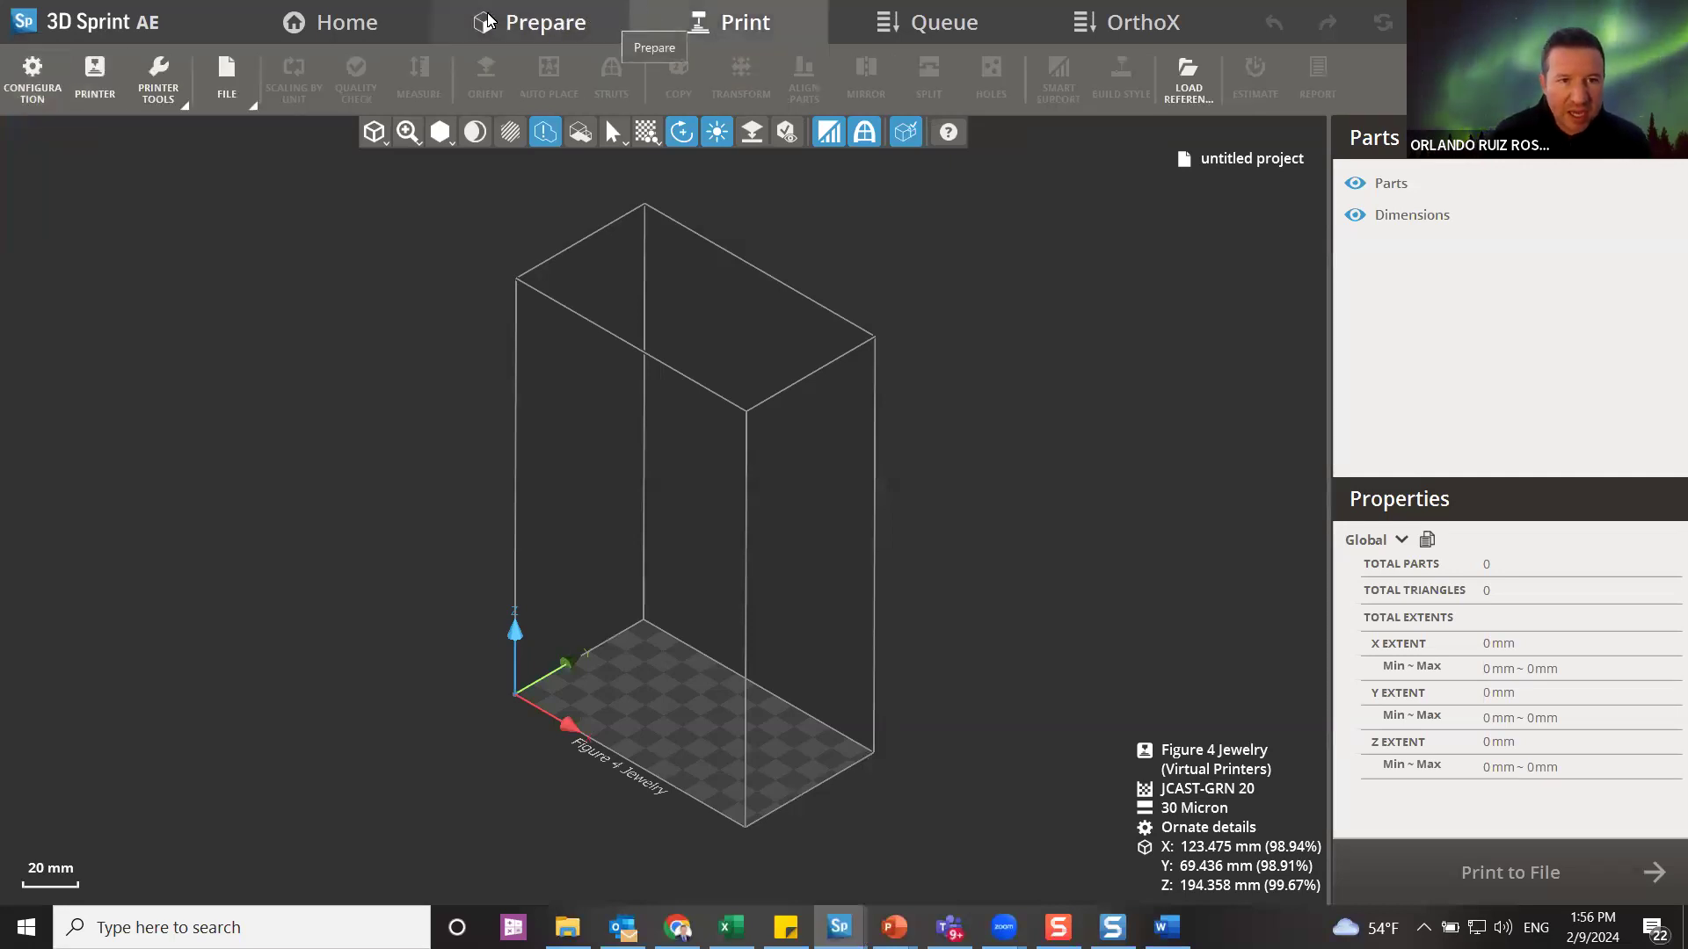
{"action": "left_click", "coordinate": [98, 81]}
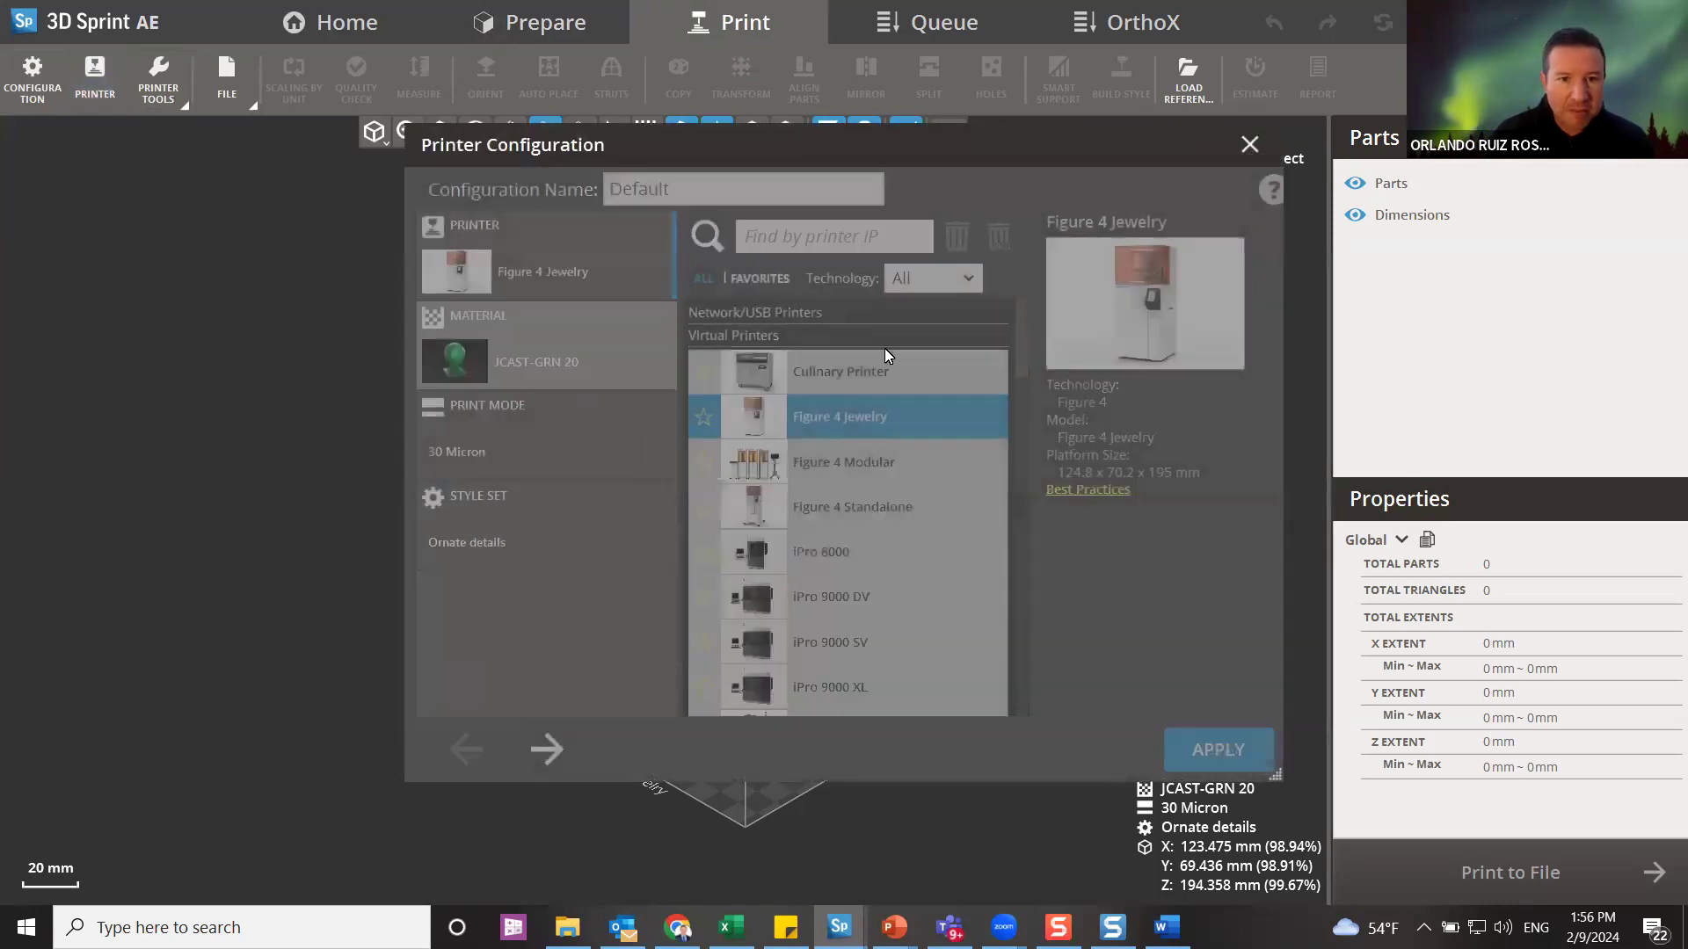
{"action": "left_click", "coordinate": [915, 280]}
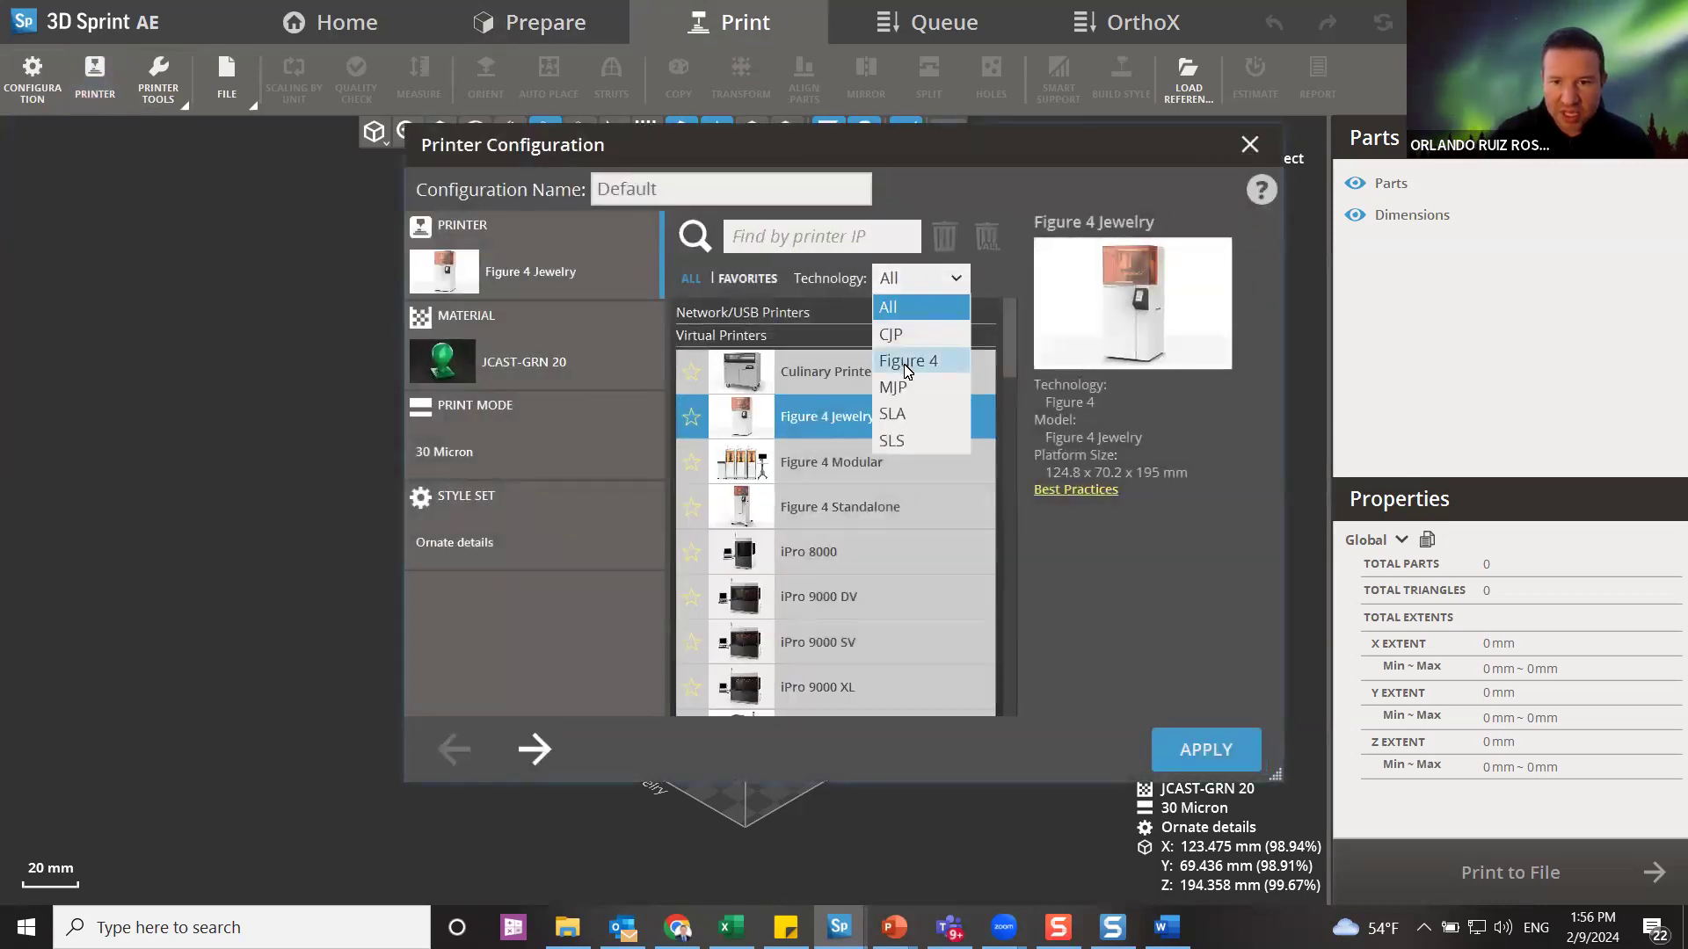
{"action": "left_click", "coordinate": [907, 362]}
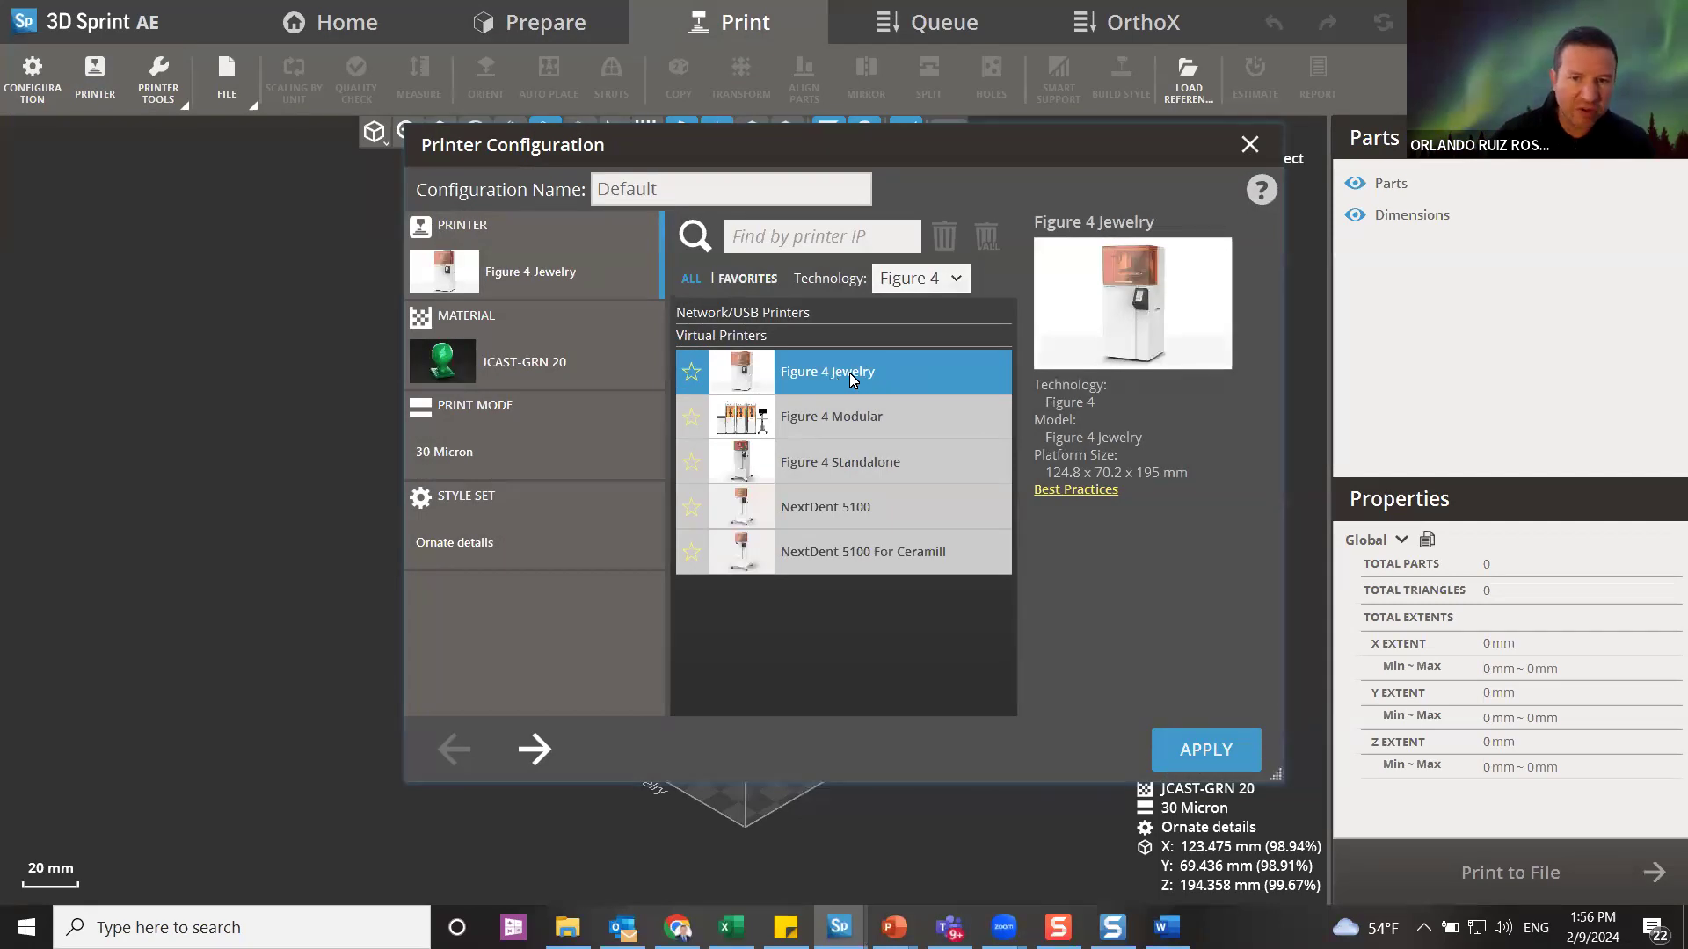
{"action": "left_click", "coordinate": [527, 367]}
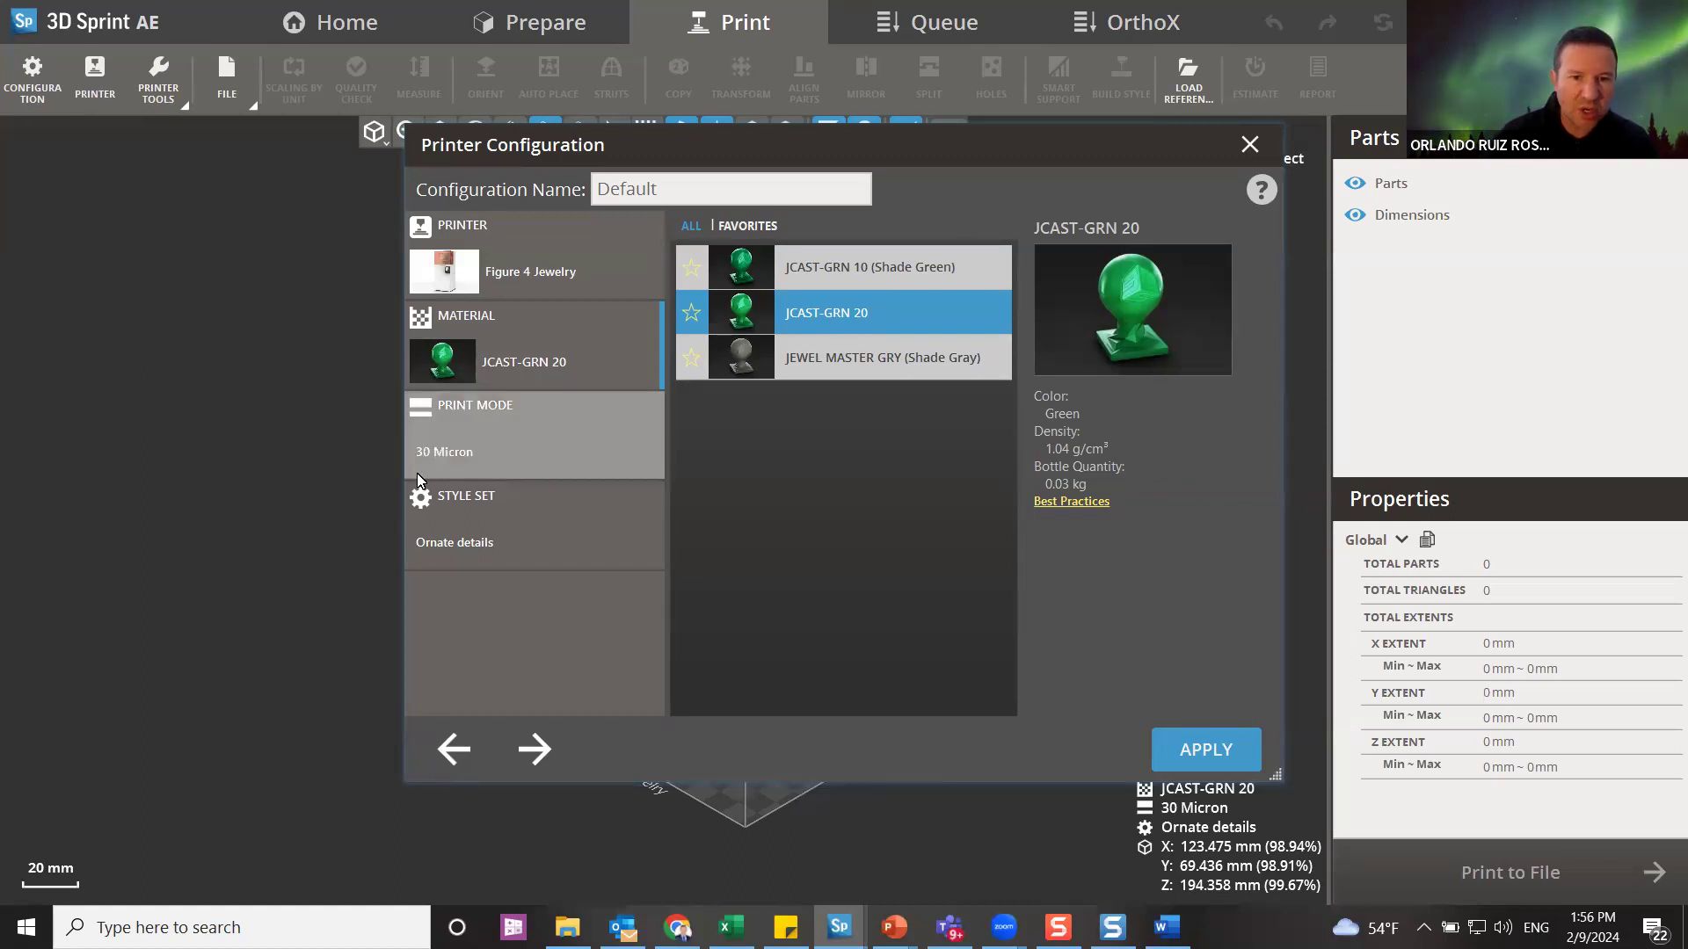
{"action": "left_click", "coordinate": [436, 458]}
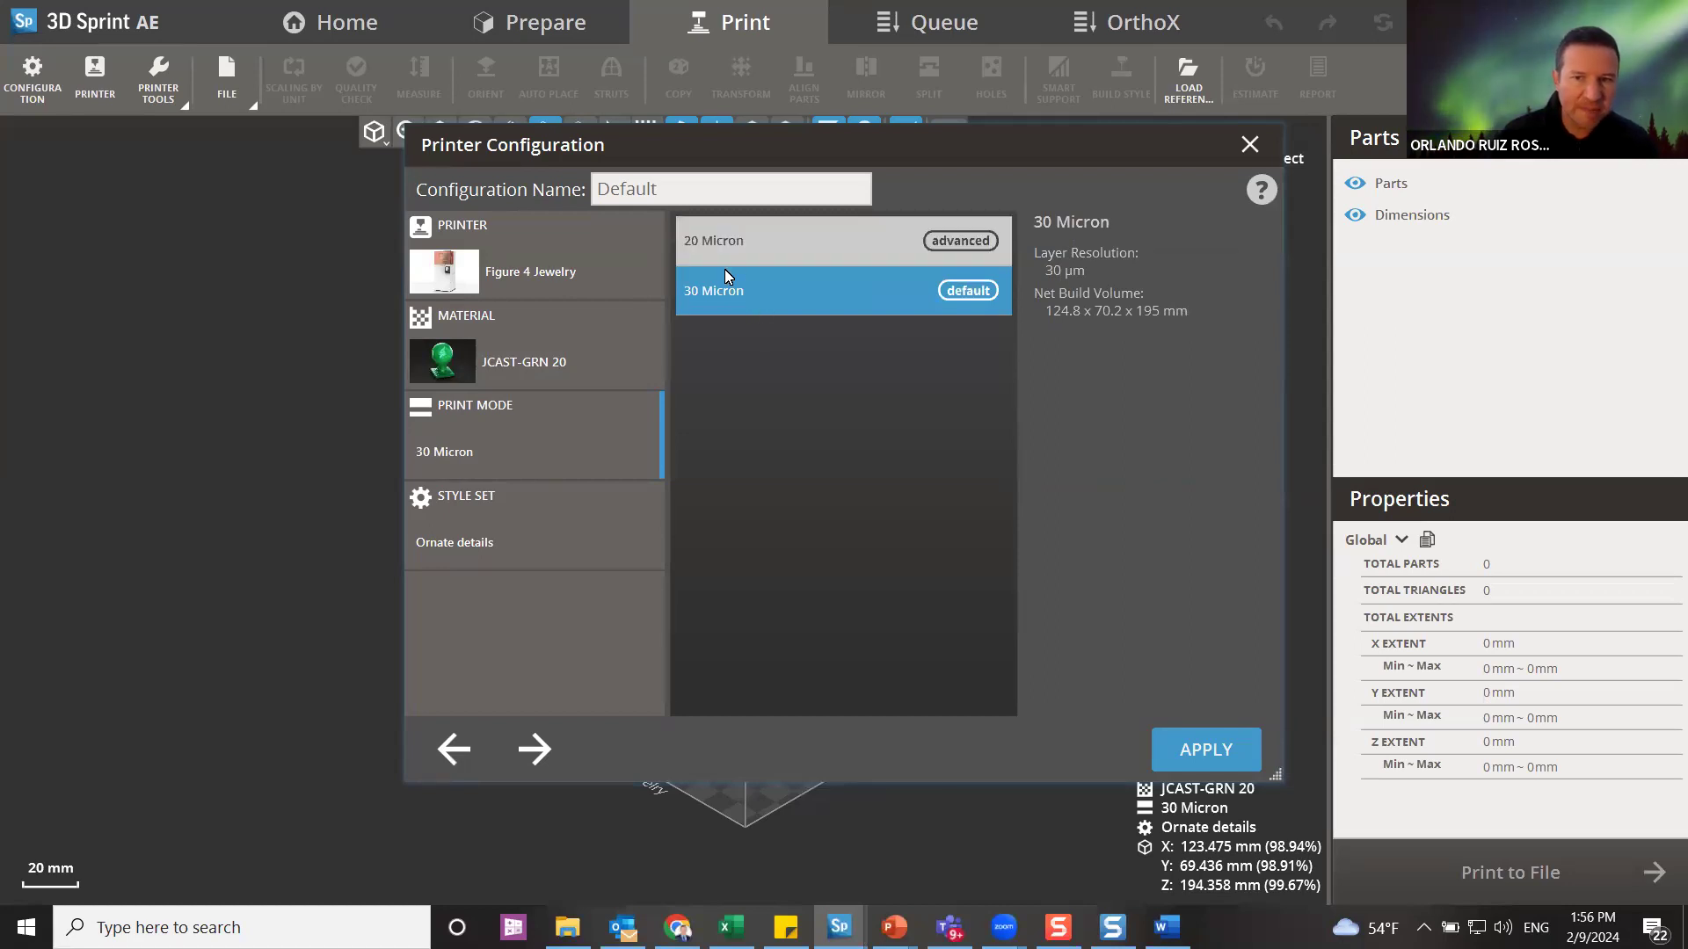
- Compare the descriptions of the standard style sets and apply the printer configuration with the Ornate details style set
{"action": "left_click", "coordinate": [443, 553]}
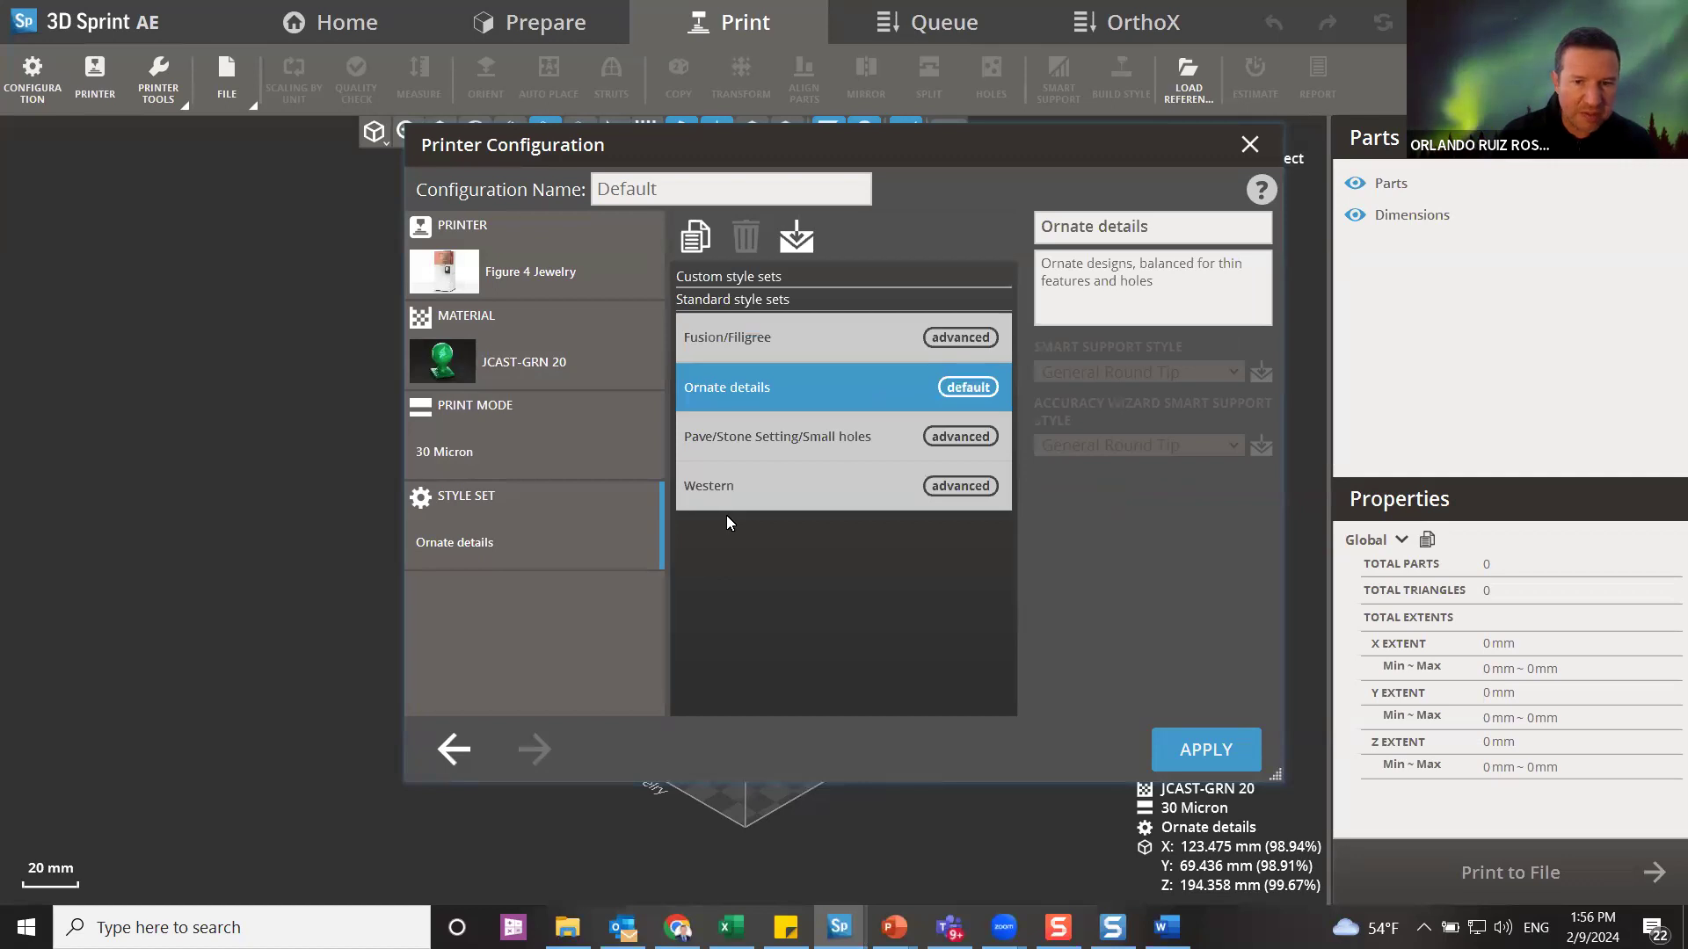
{"action": "left_click", "coordinate": [743, 343]}
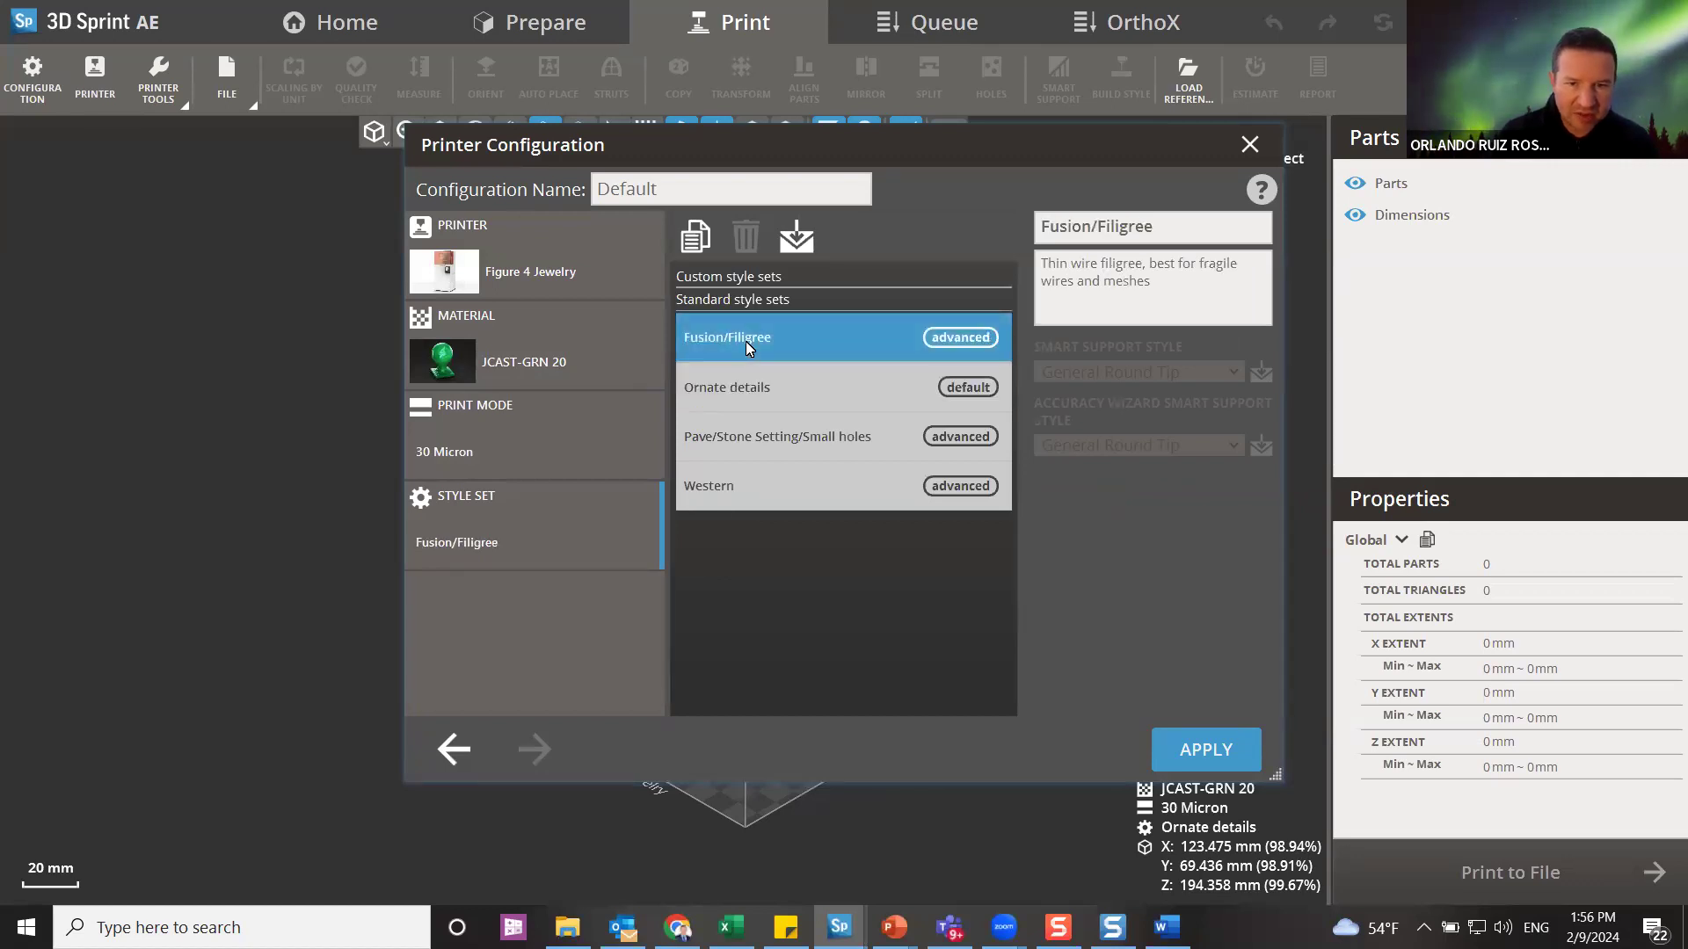
{"action": "left_click", "coordinate": [730, 390]}
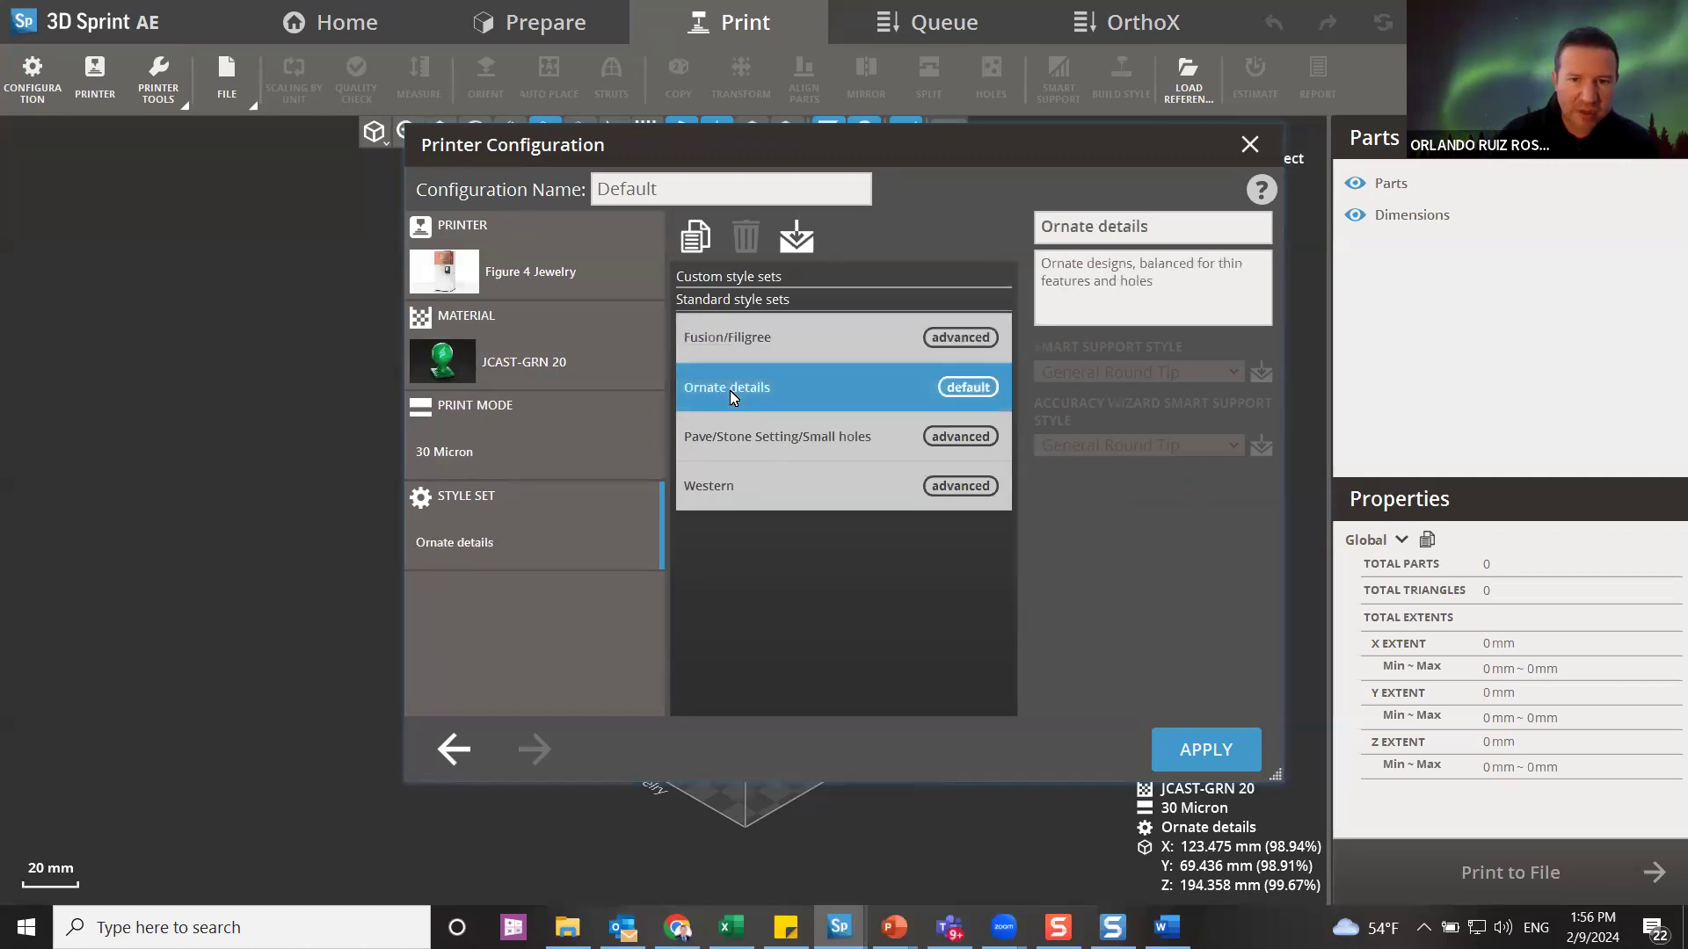
{"action": "left_click", "coordinate": [758, 445]}
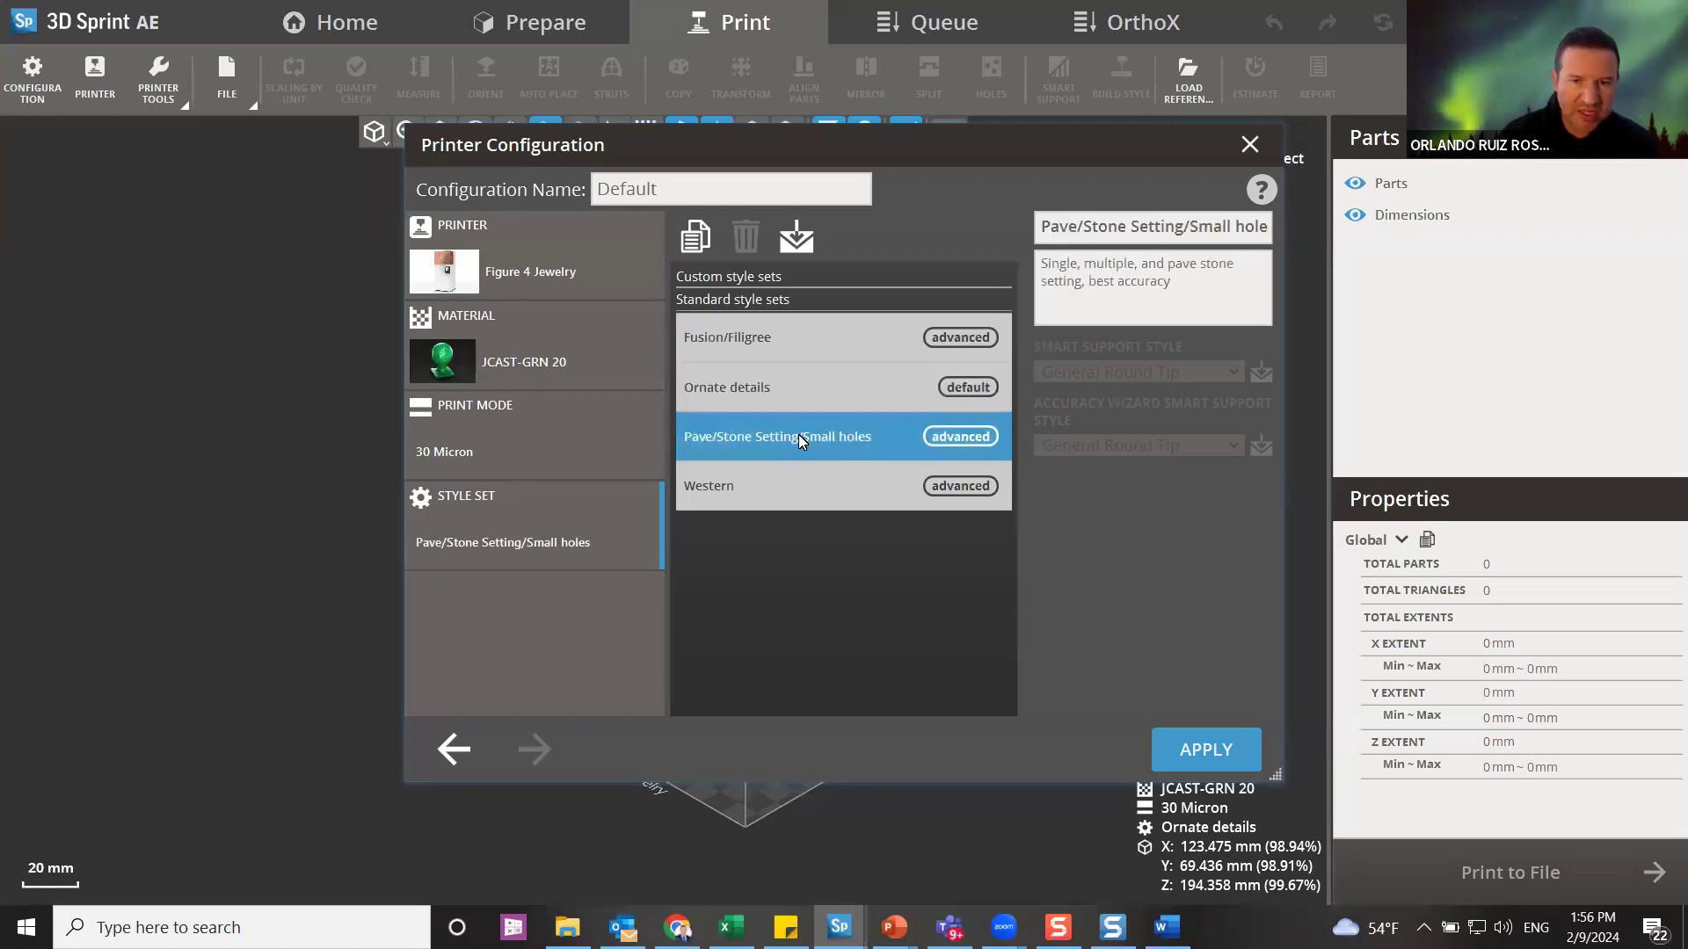
{"action": "left_click", "coordinate": [737, 484]}
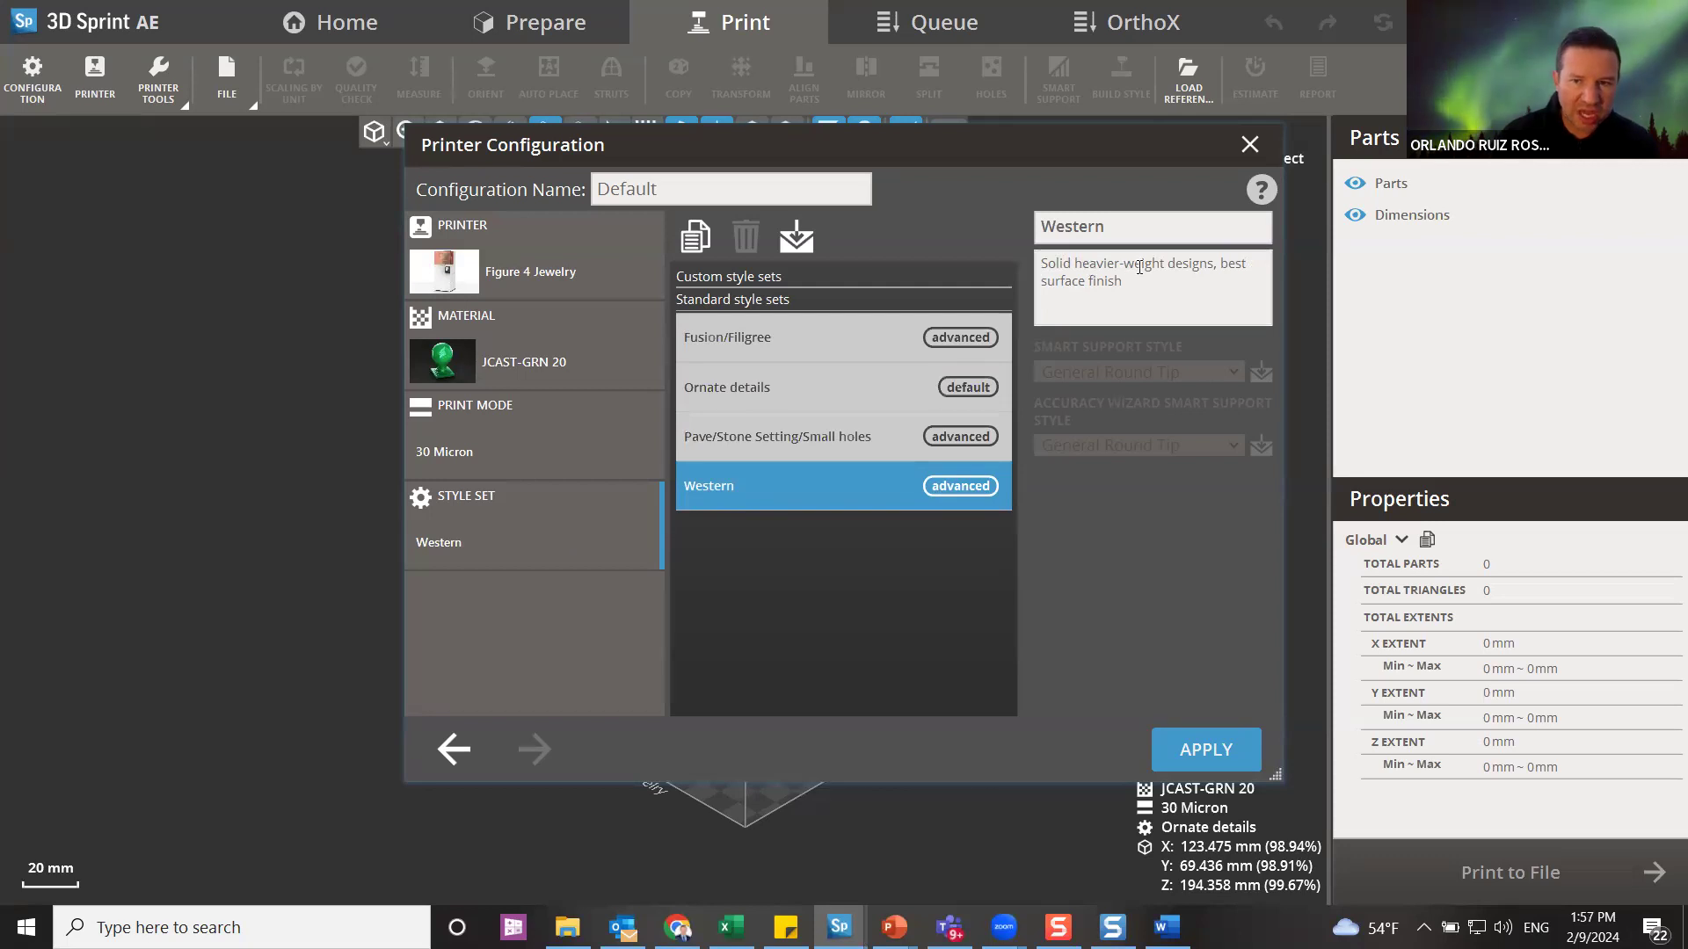
{"action": "left_click_drag", "start_coordinate": [1204, 265], "coordinate": [1040, 266]}
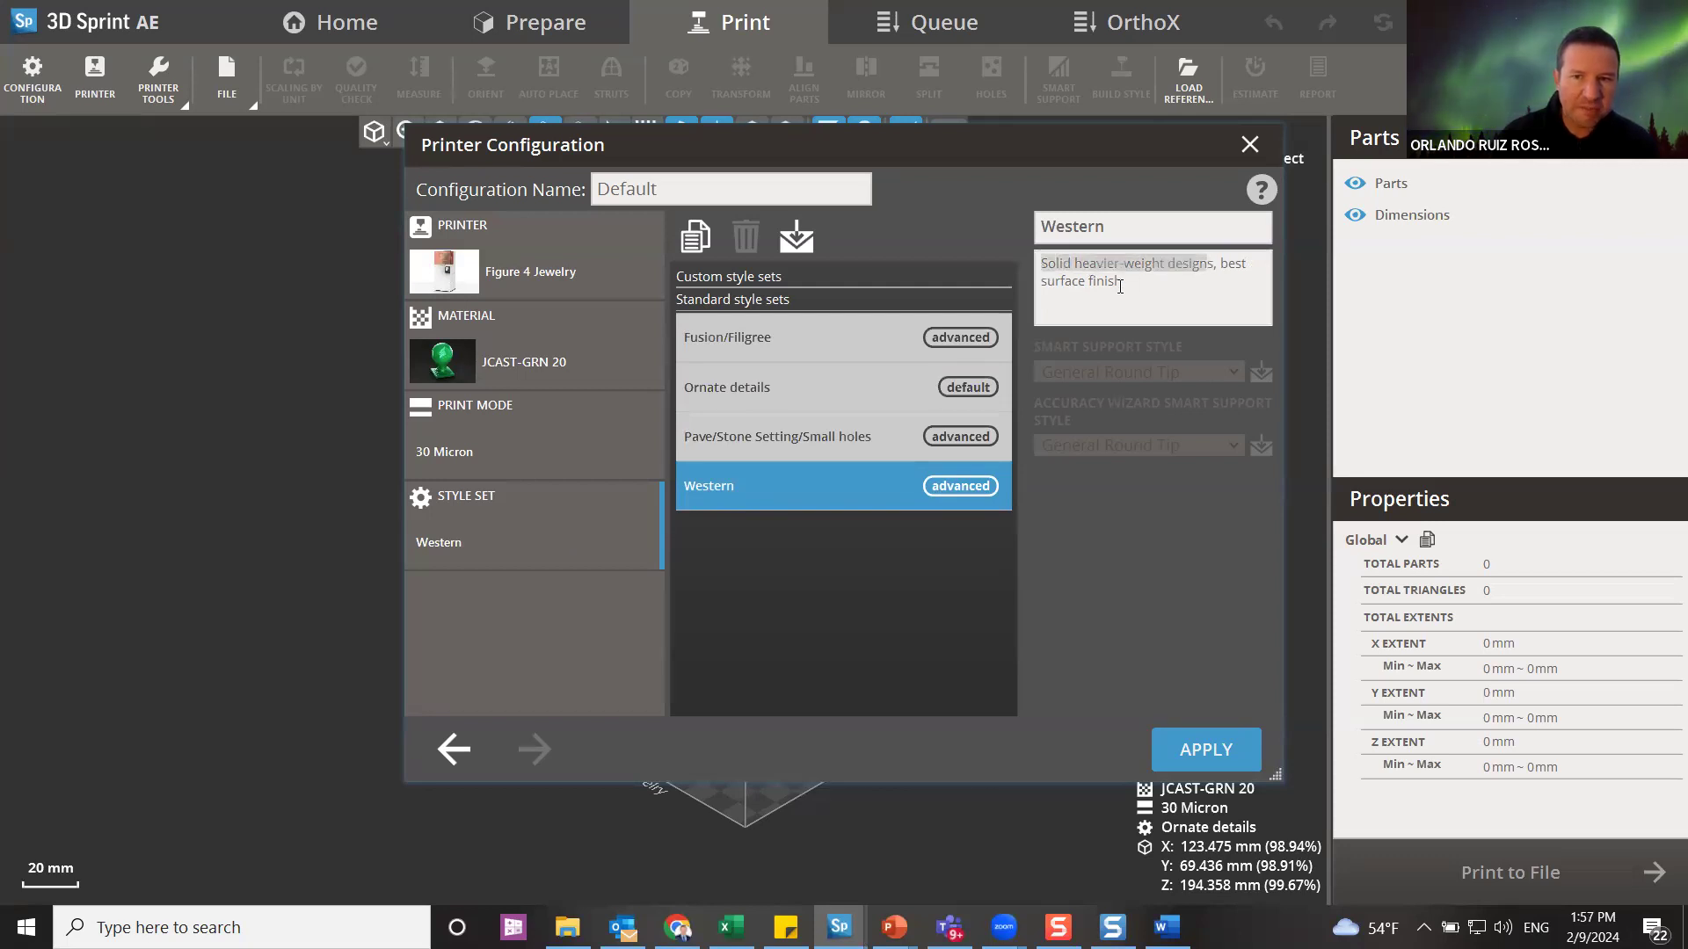
{"action": "left_click_drag", "start_coordinate": [1218, 265], "coordinate": [1122, 281]}
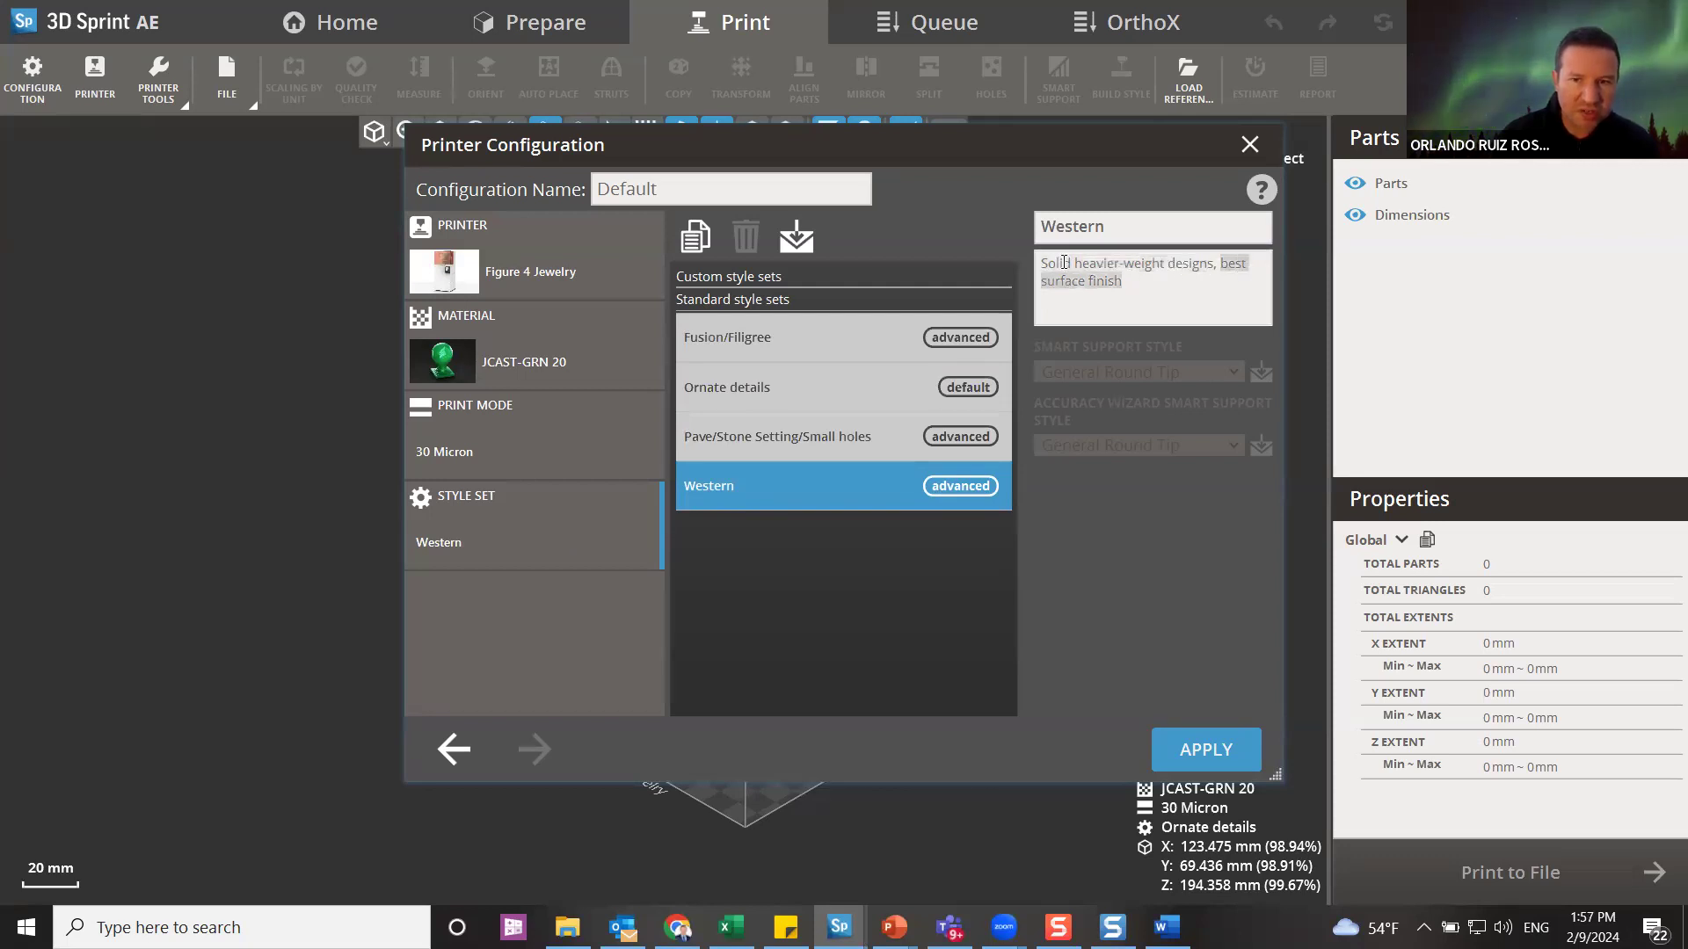
{"action": "left_click", "coordinate": [805, 387]}
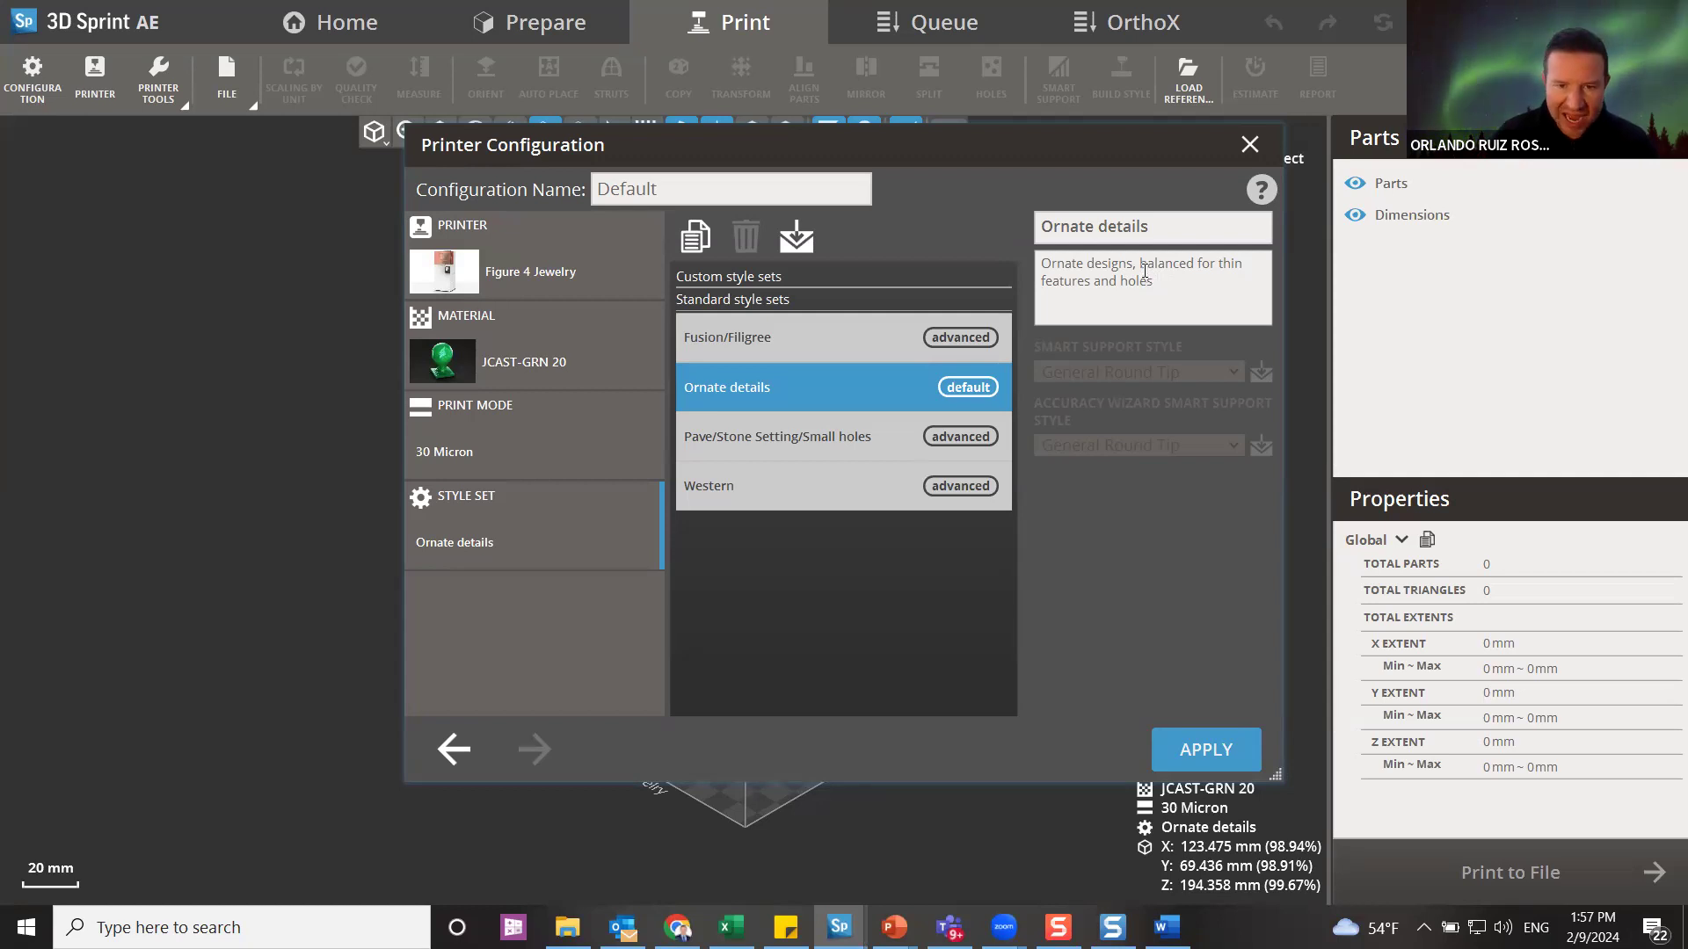
{"action": "left_click", "coordinate": [1205, 750]}
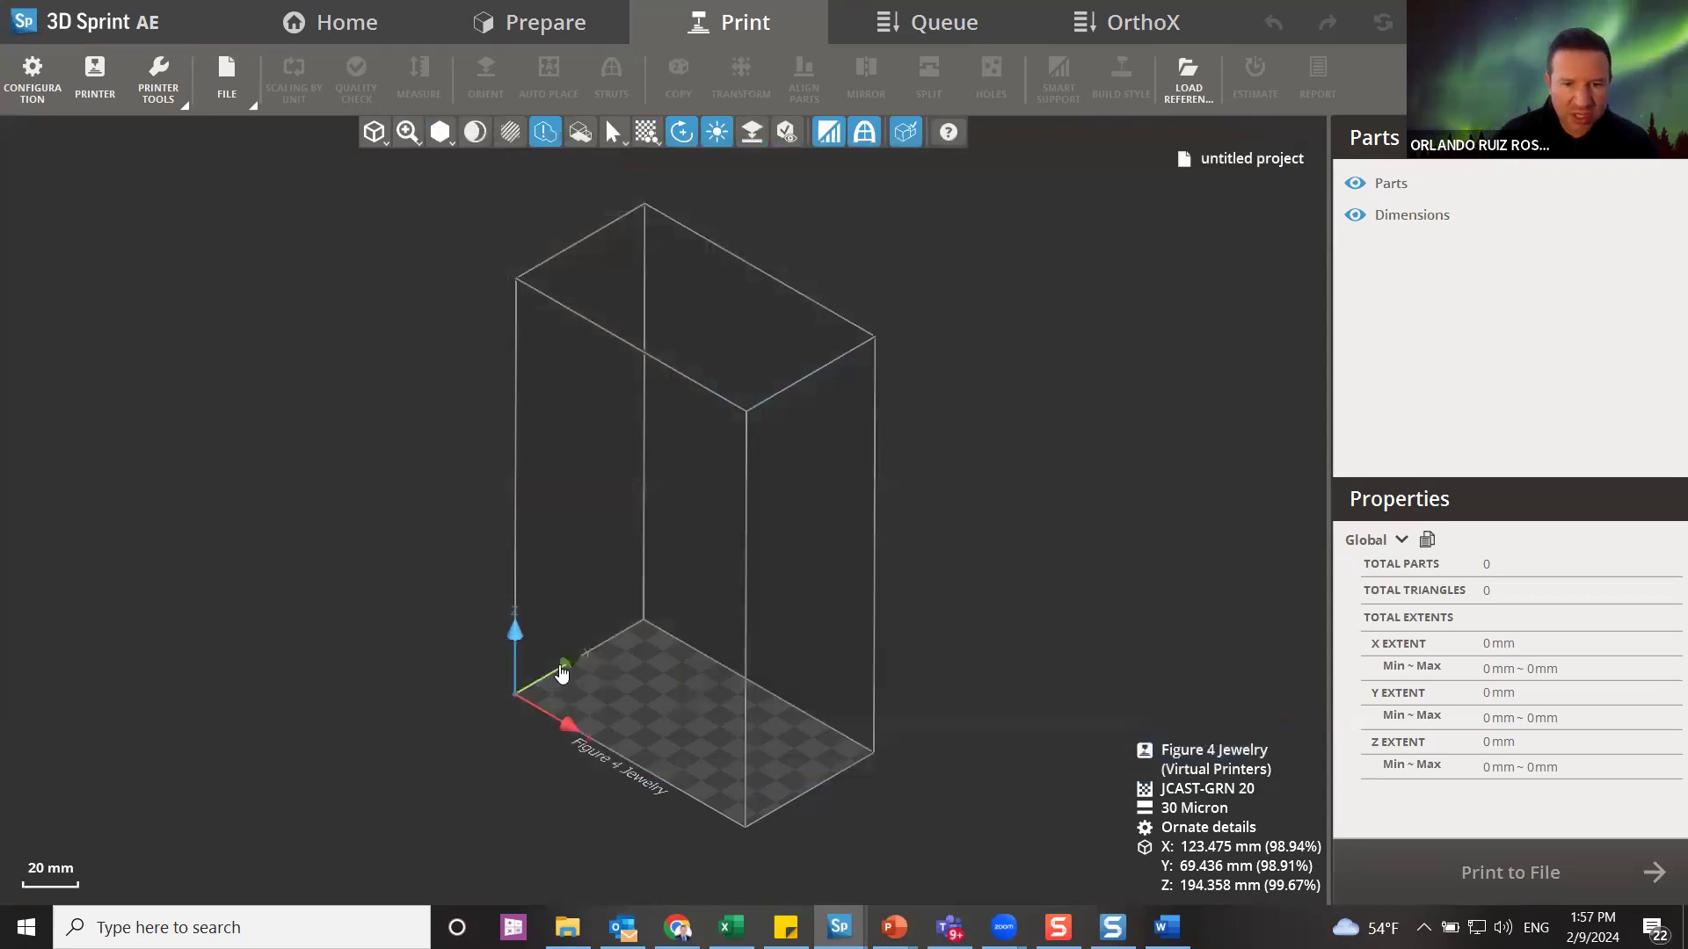
- Switch to File Explorer and import ring 8 from the 3DS_Rings folder under PRINTERS, MJP, MJP 300 WAX, Sample Files
{"action": "key", "text": "alt+Tab"}
{"action": "left_click", "coordinate": [770, 526]}
{"action": "double_click", "coordinate": [770, 526]}
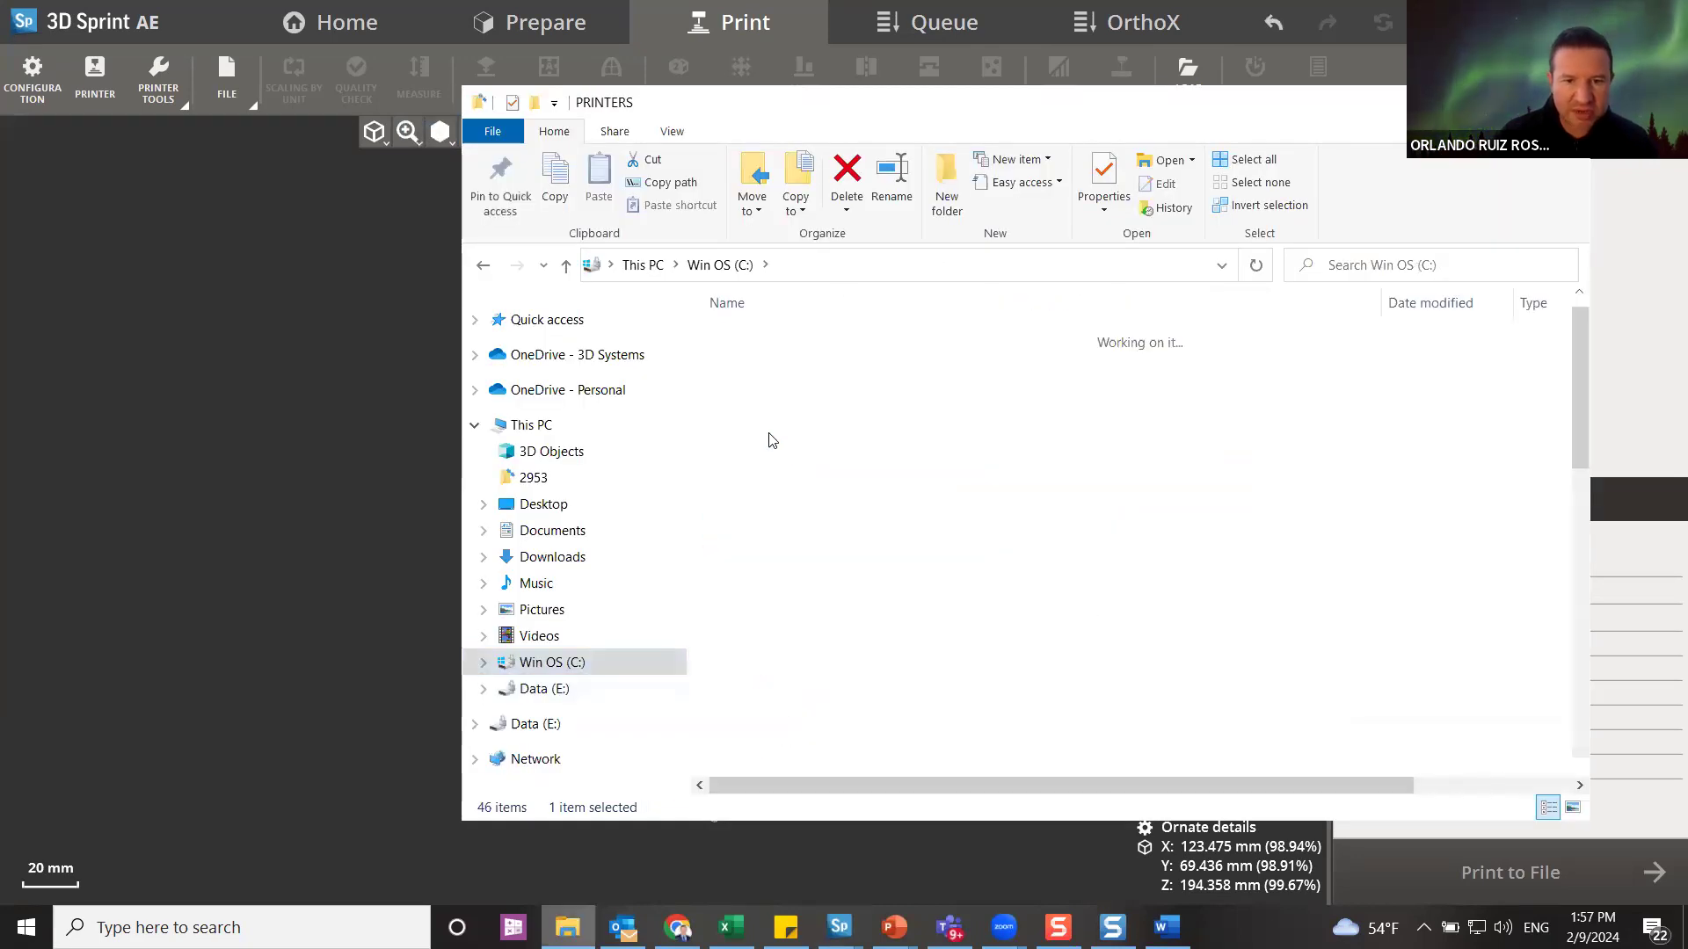
{"action": "double_click", "coordinate": [747, 646]}
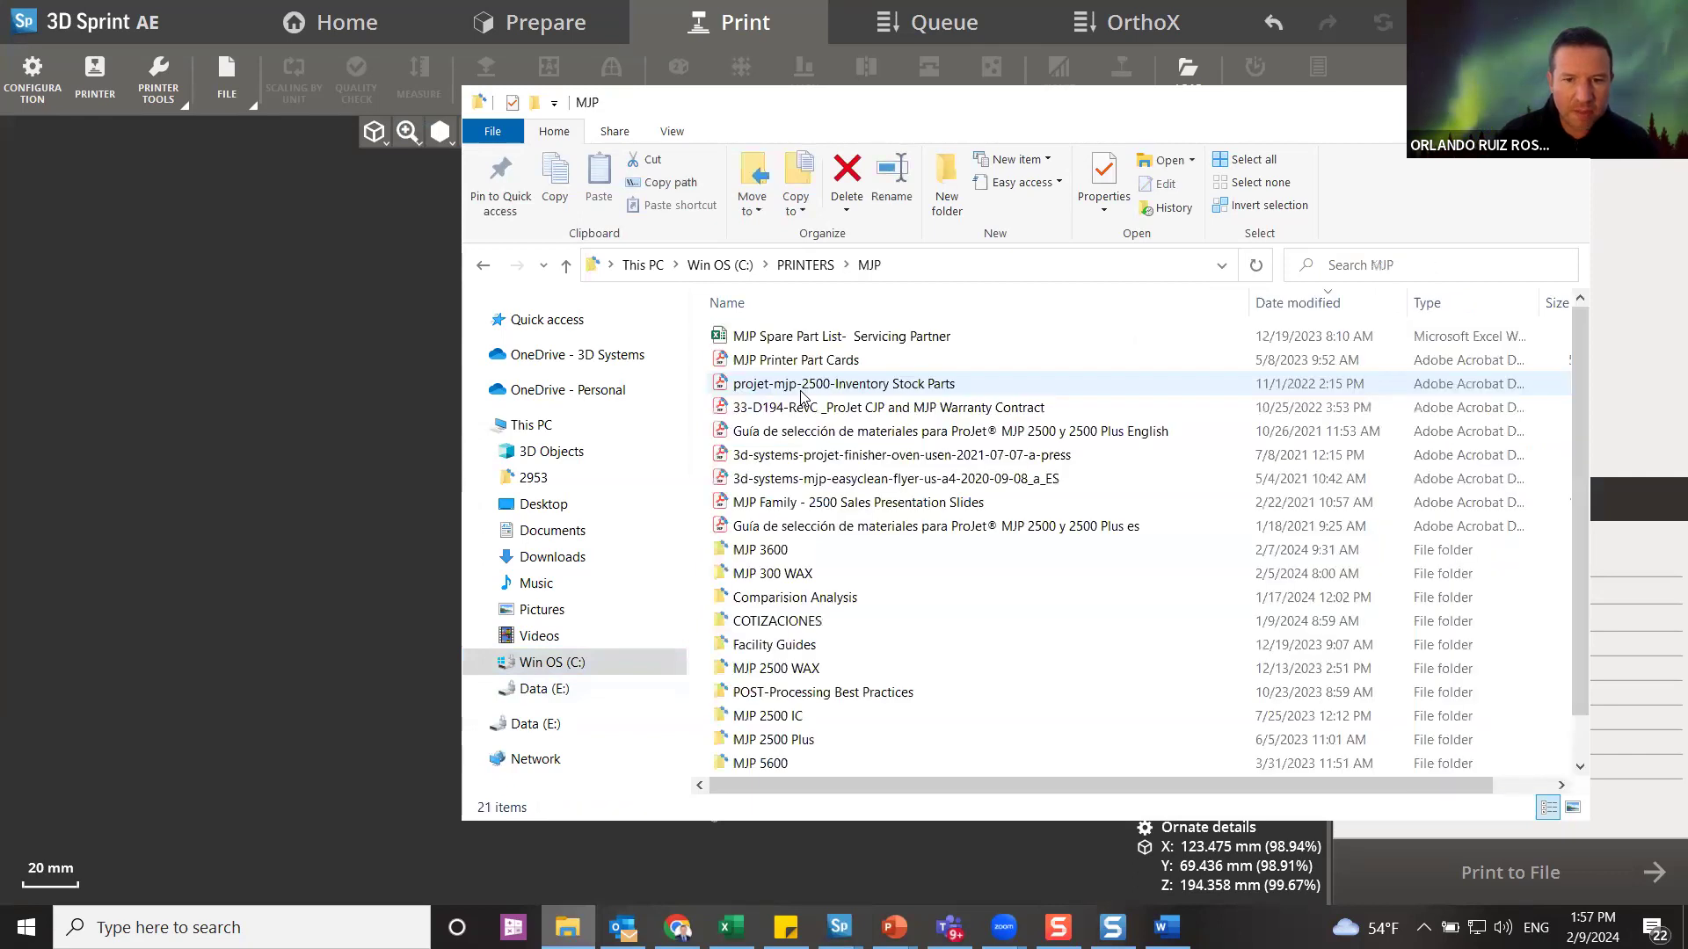
{"action": "double_click", "coordinate": [772, 573]}
{"action": "double_click", "coordinate": [756, 359]}
{"action": "double_click", "coordinate": [762, 338]}
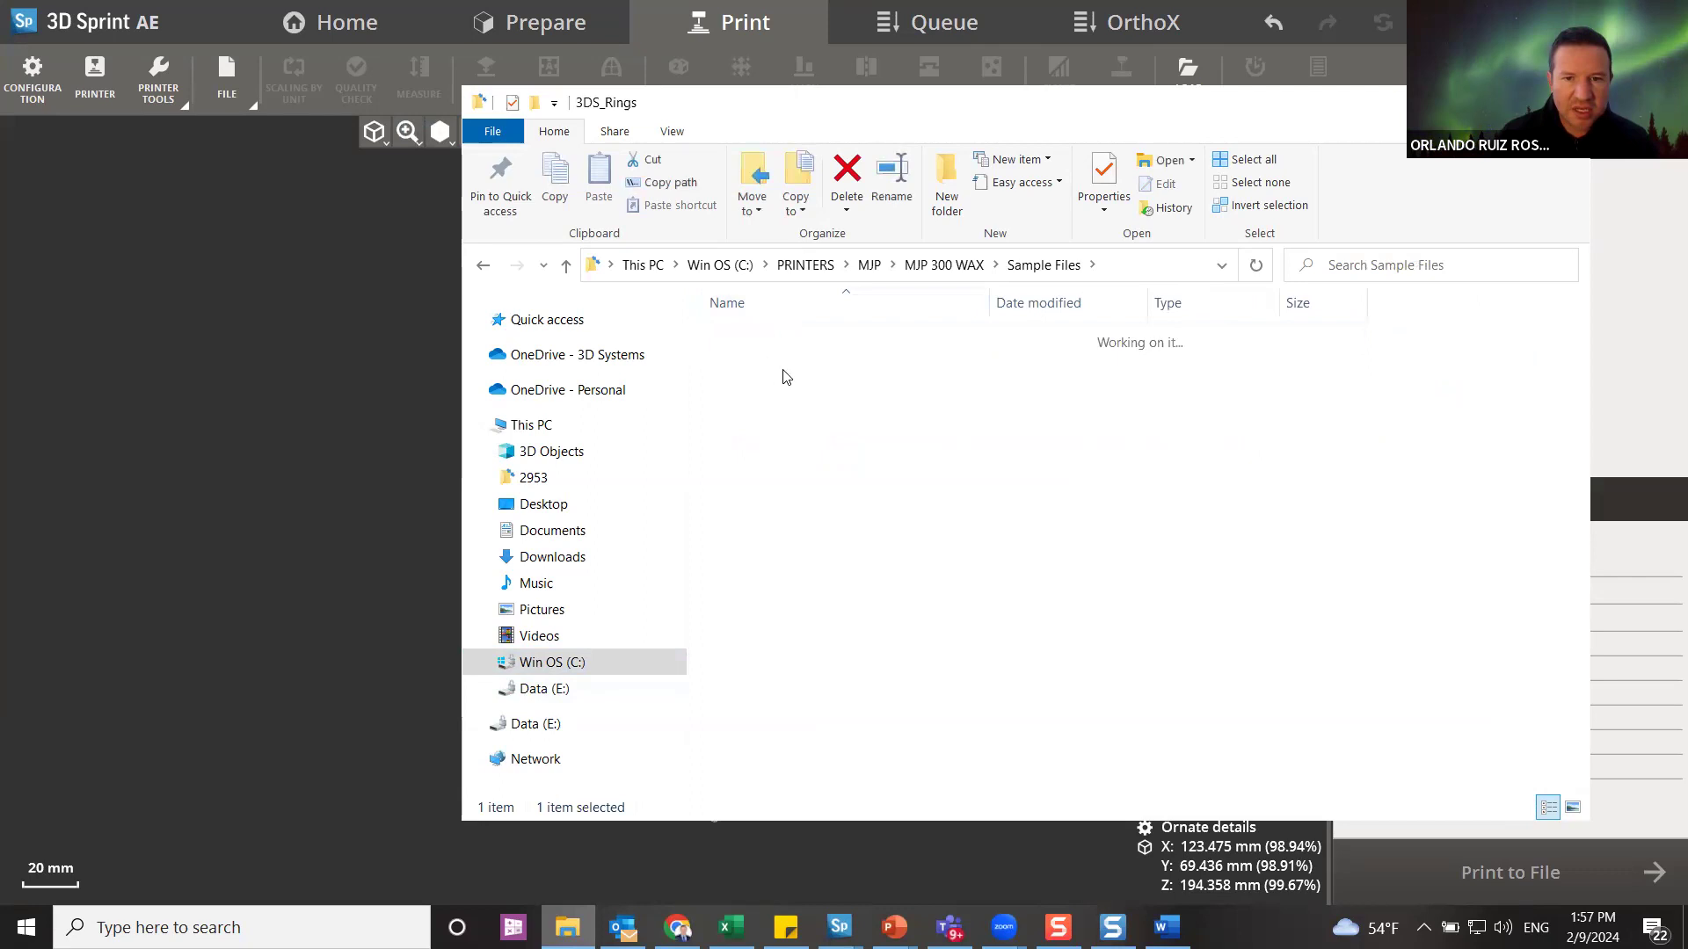
{"action": "double_click", "coordinate": [761, 409]}
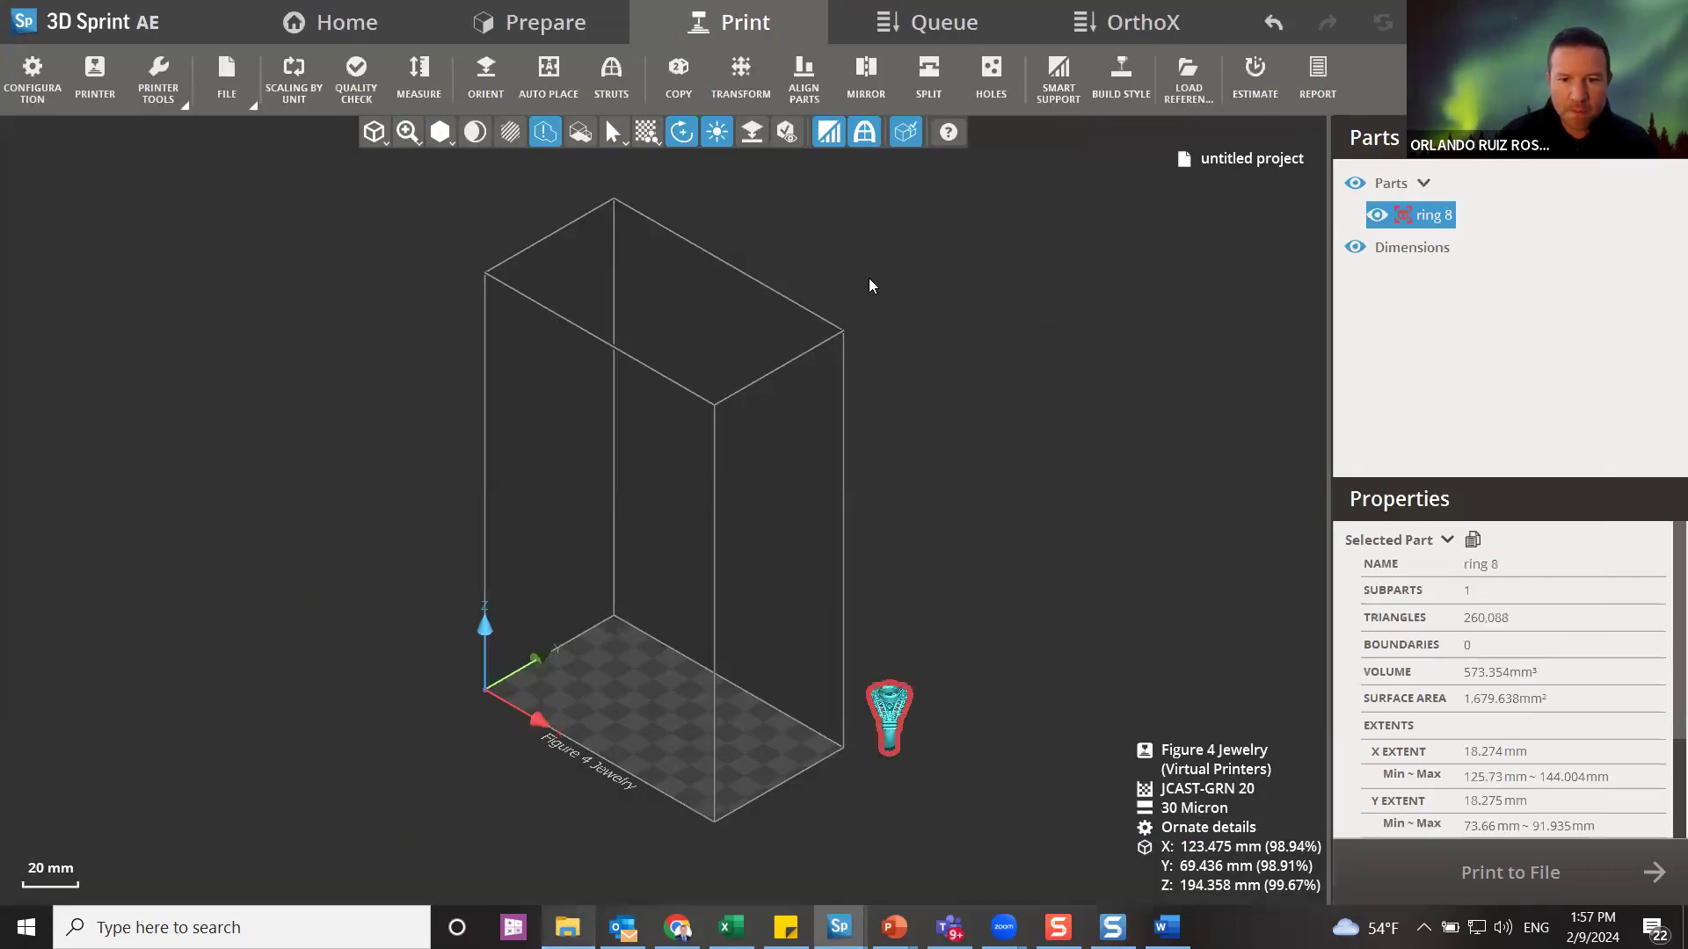
- Auto-place the imported ring on the Figure 4 Jewelry build platform
{"action": "left_click", "coordinate": [552, 90]}
{"action": "left_click", "coordinate": [176, 859]}
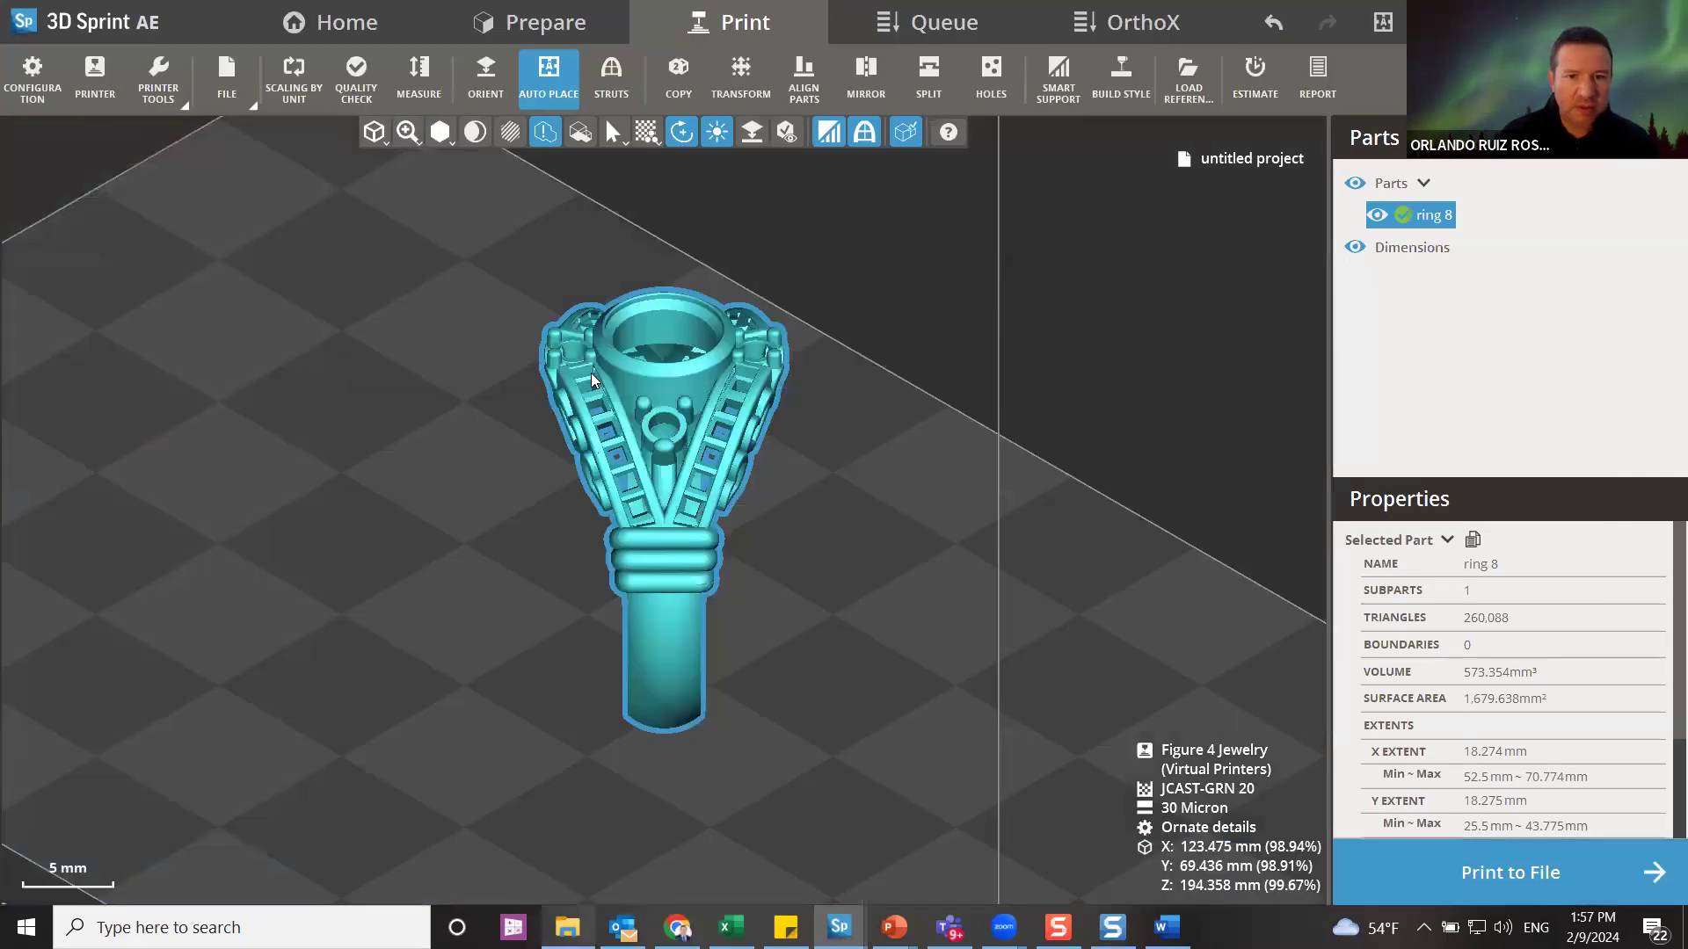
{"action": "right_click_drag", "start_coordinate": [591, 373], "coordinate": [618, 414]}
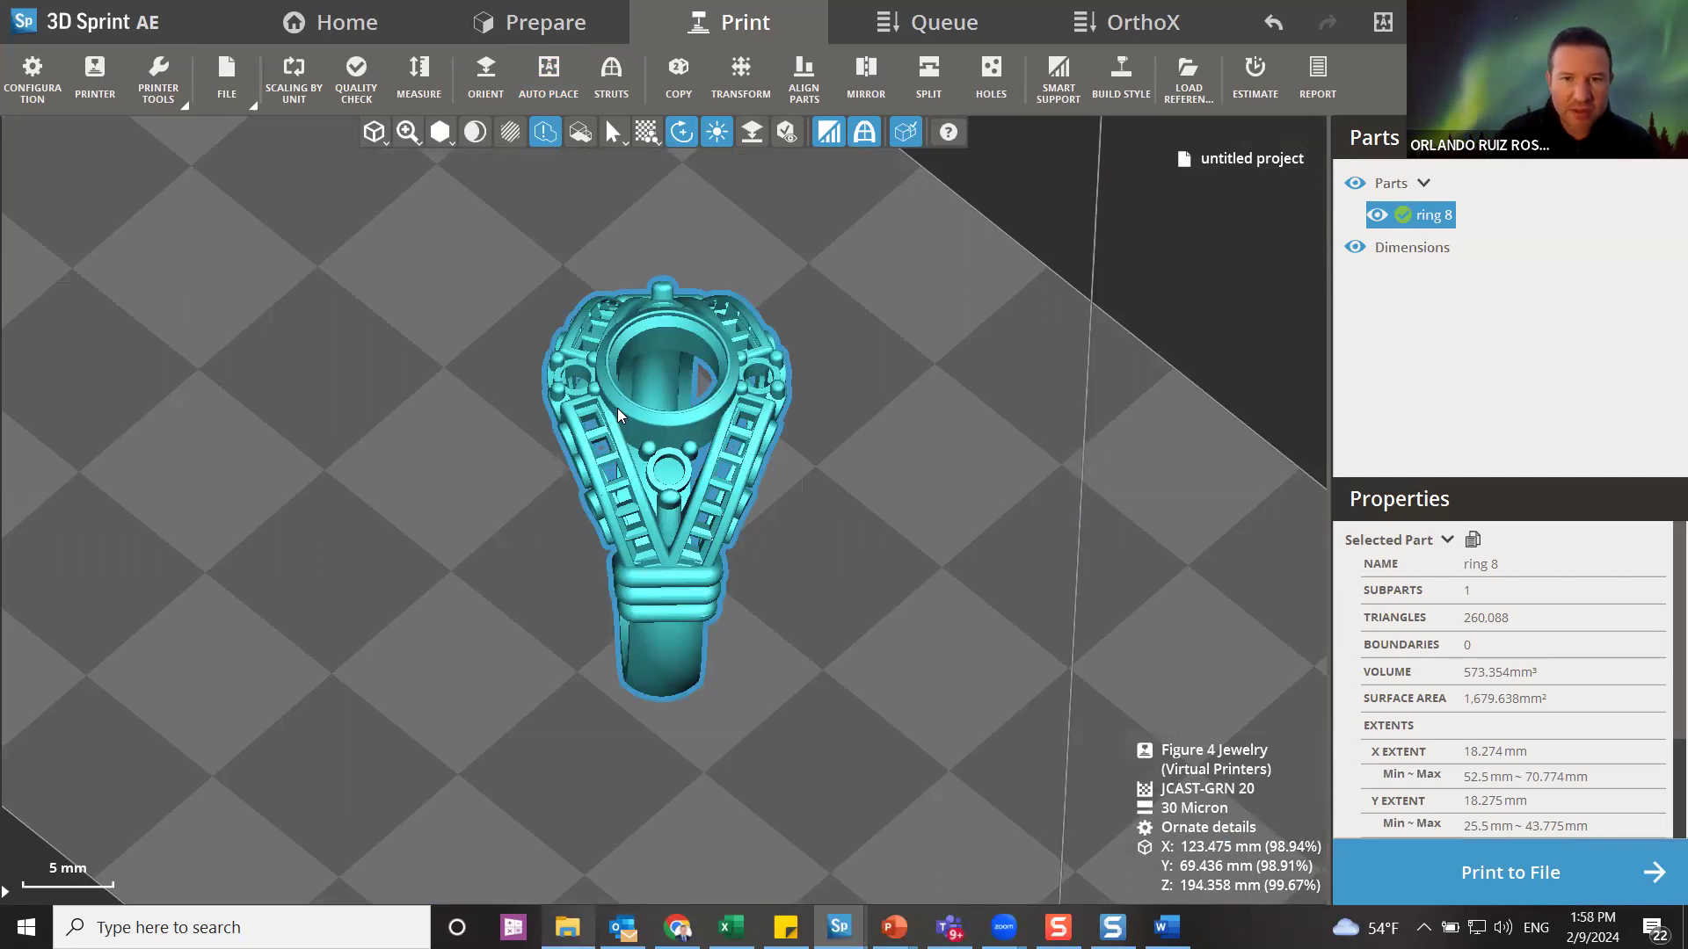
- Using Transform, move the ring on the platform to about X 47.3 mm, Y 24.6 mm
{"action": "left_click", "coordinate": [380, 139]}
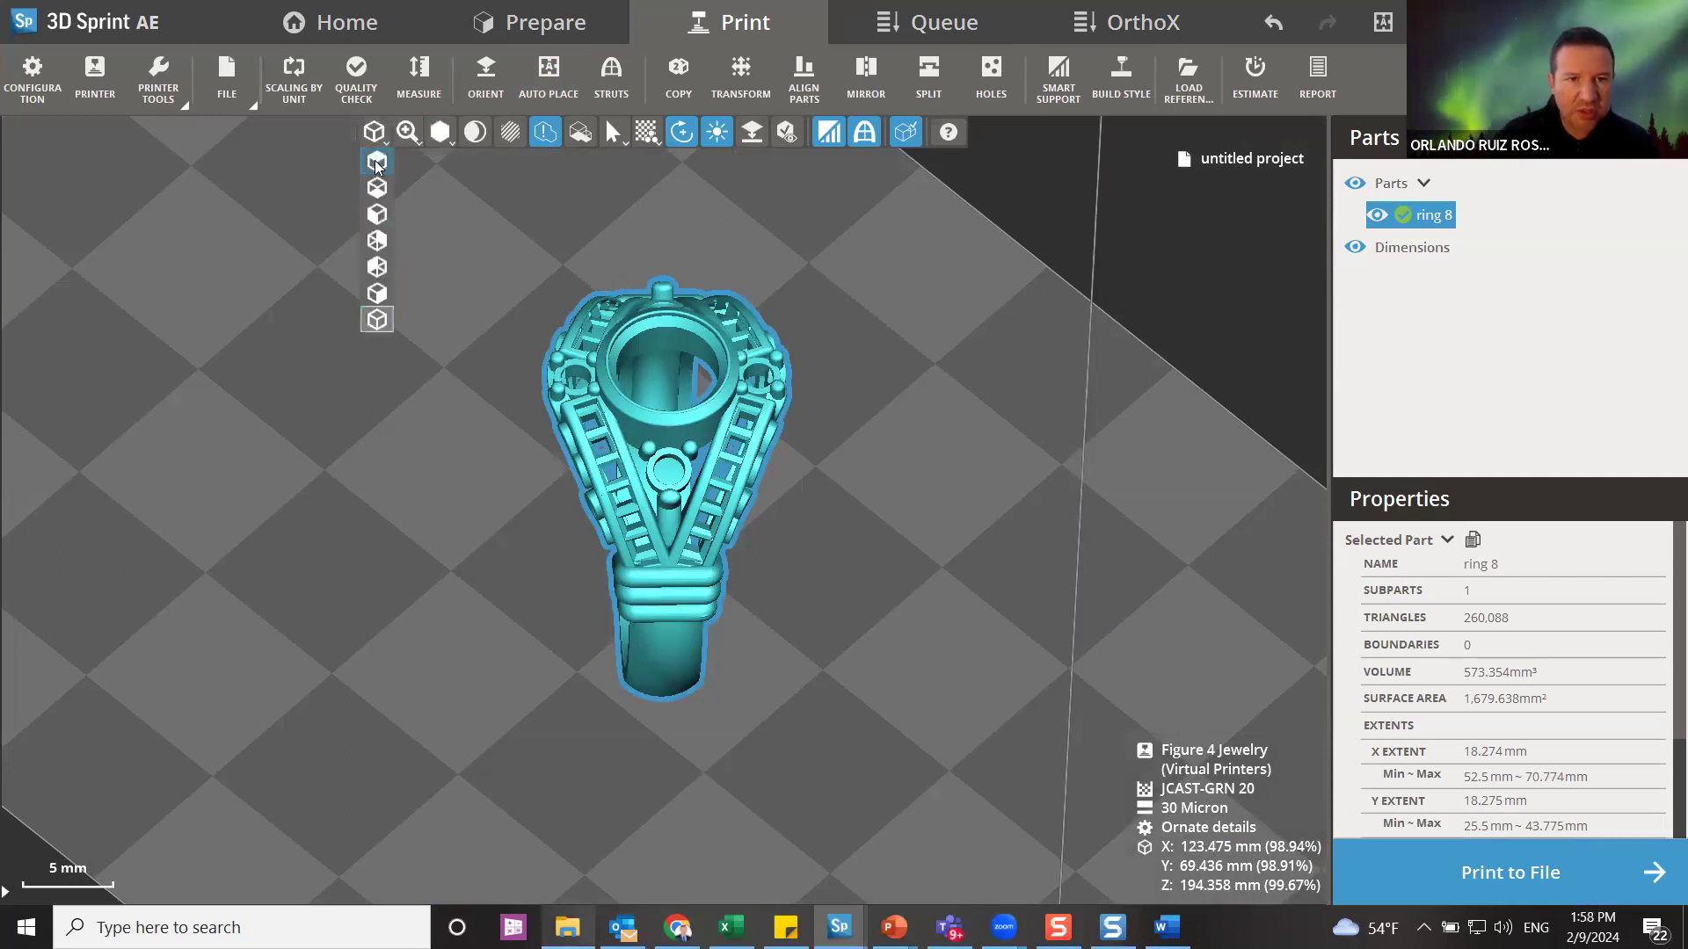
{"action": "left_click", "coordinate": [376, 167]}
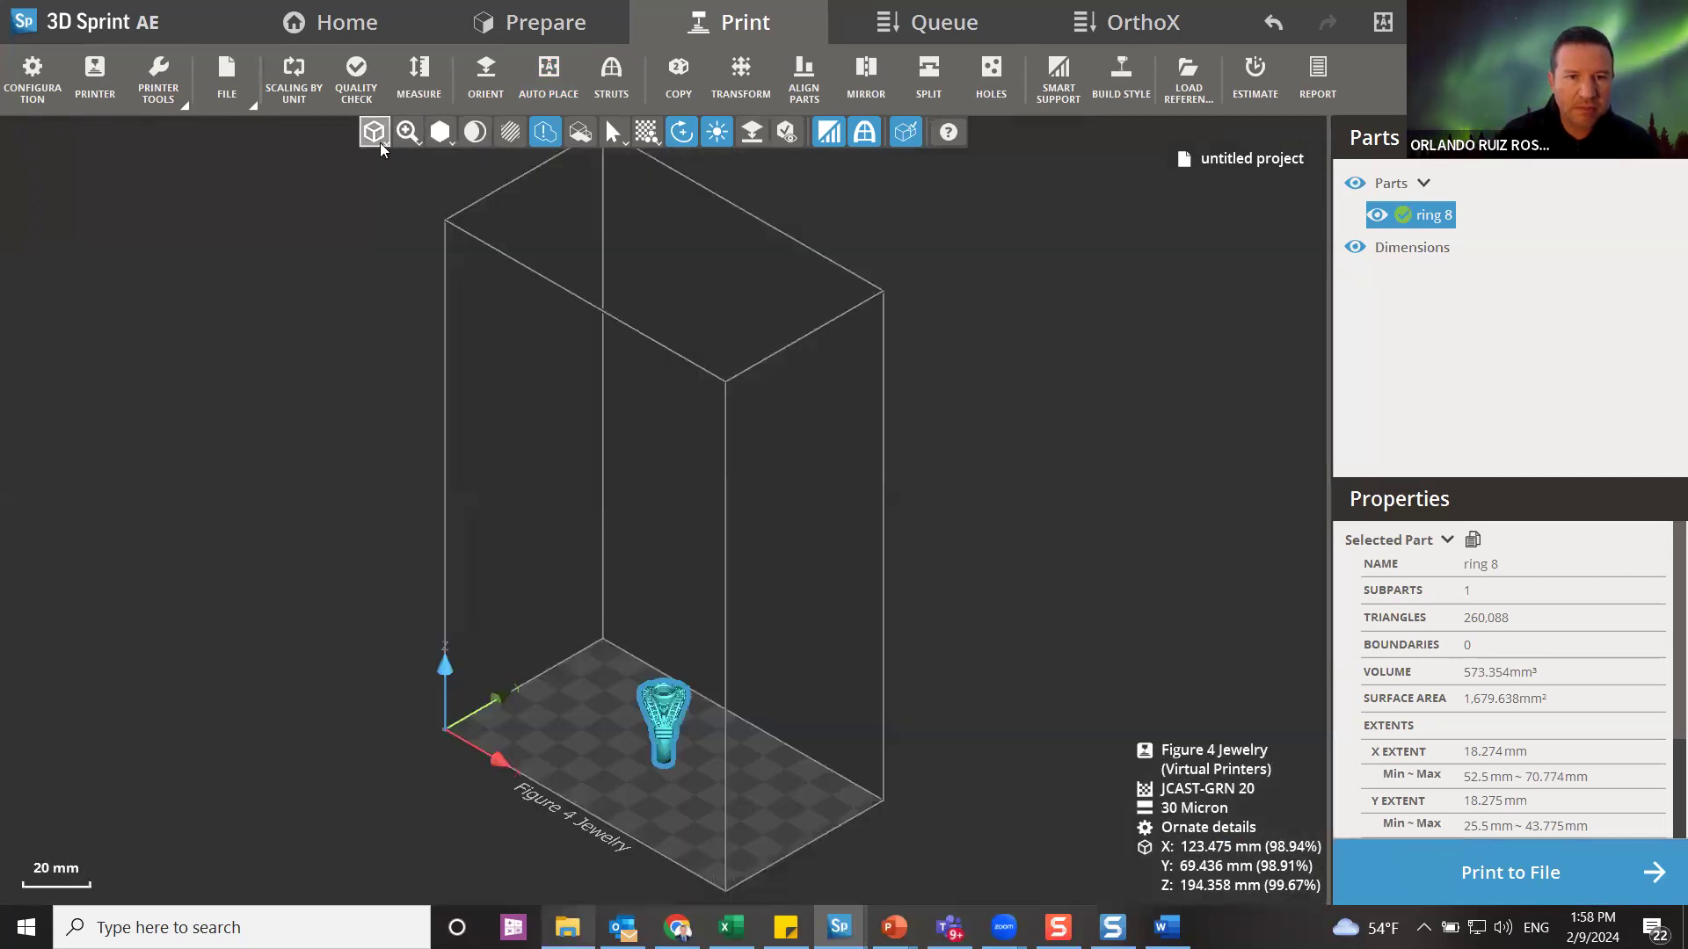
{"action": "left_click", "coordinate": [380, 142]}
{"action": "left_click", "coordinate": [375, 162]}
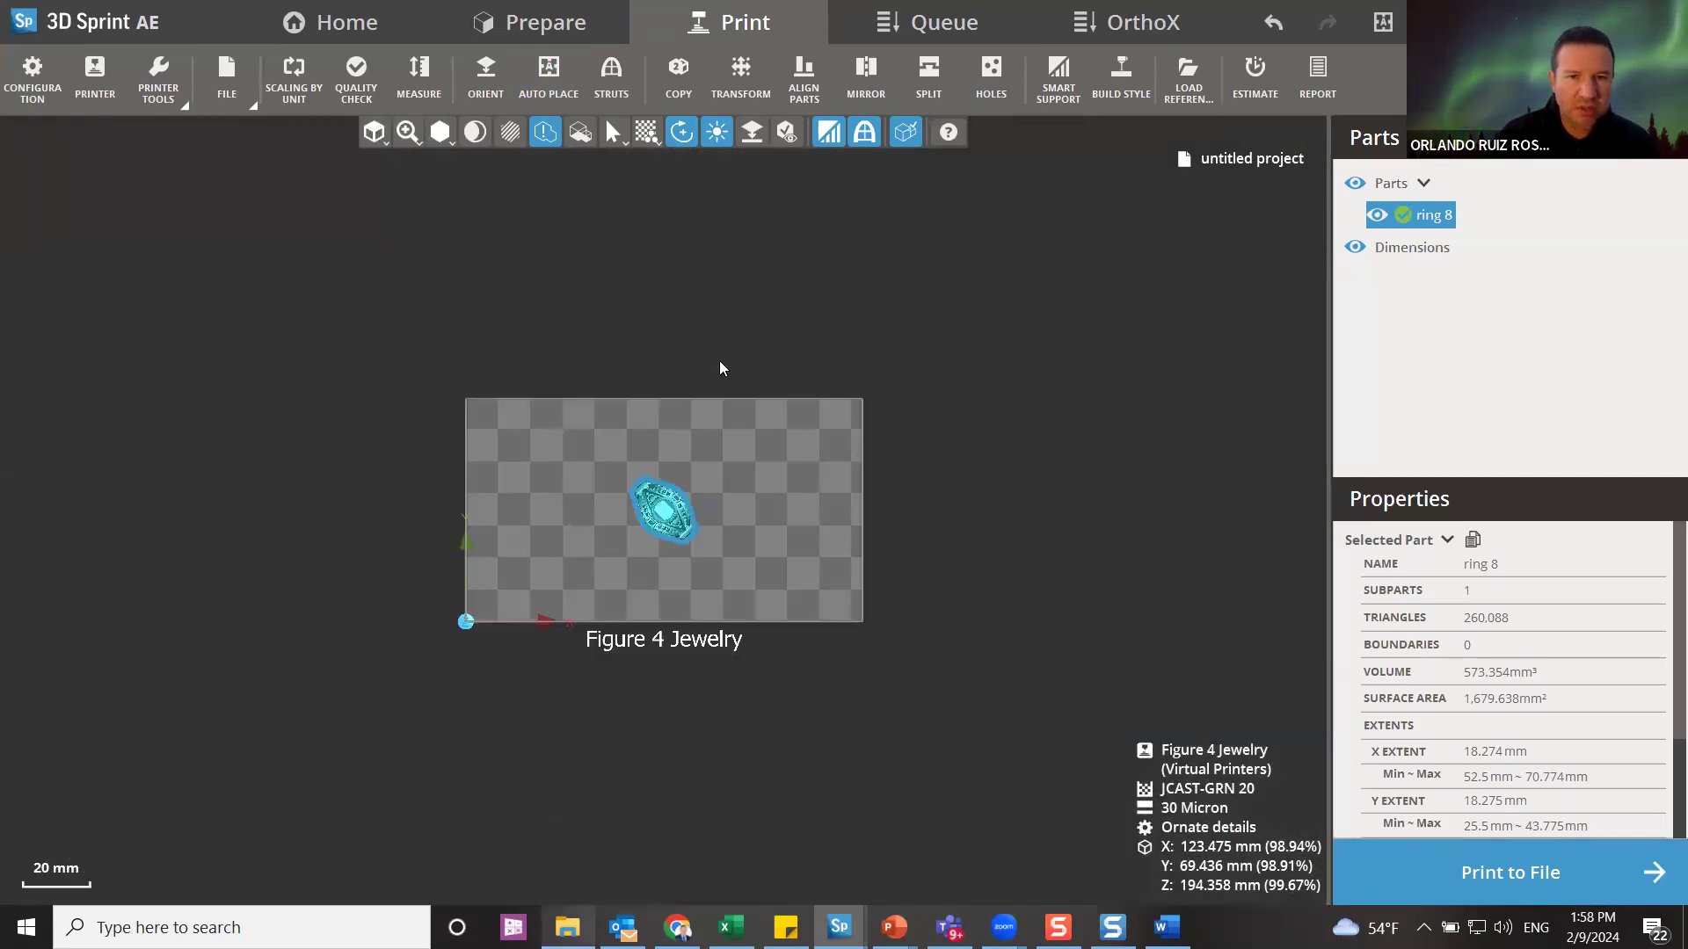
{"action": "left_click", "coordinate": [734, 79]}
{"action": "right_click_drag", "start_coordinate": [682, 576], "coordinate": [692, 495]}
{"action": "left_click", "coordinate": [690, 508]}
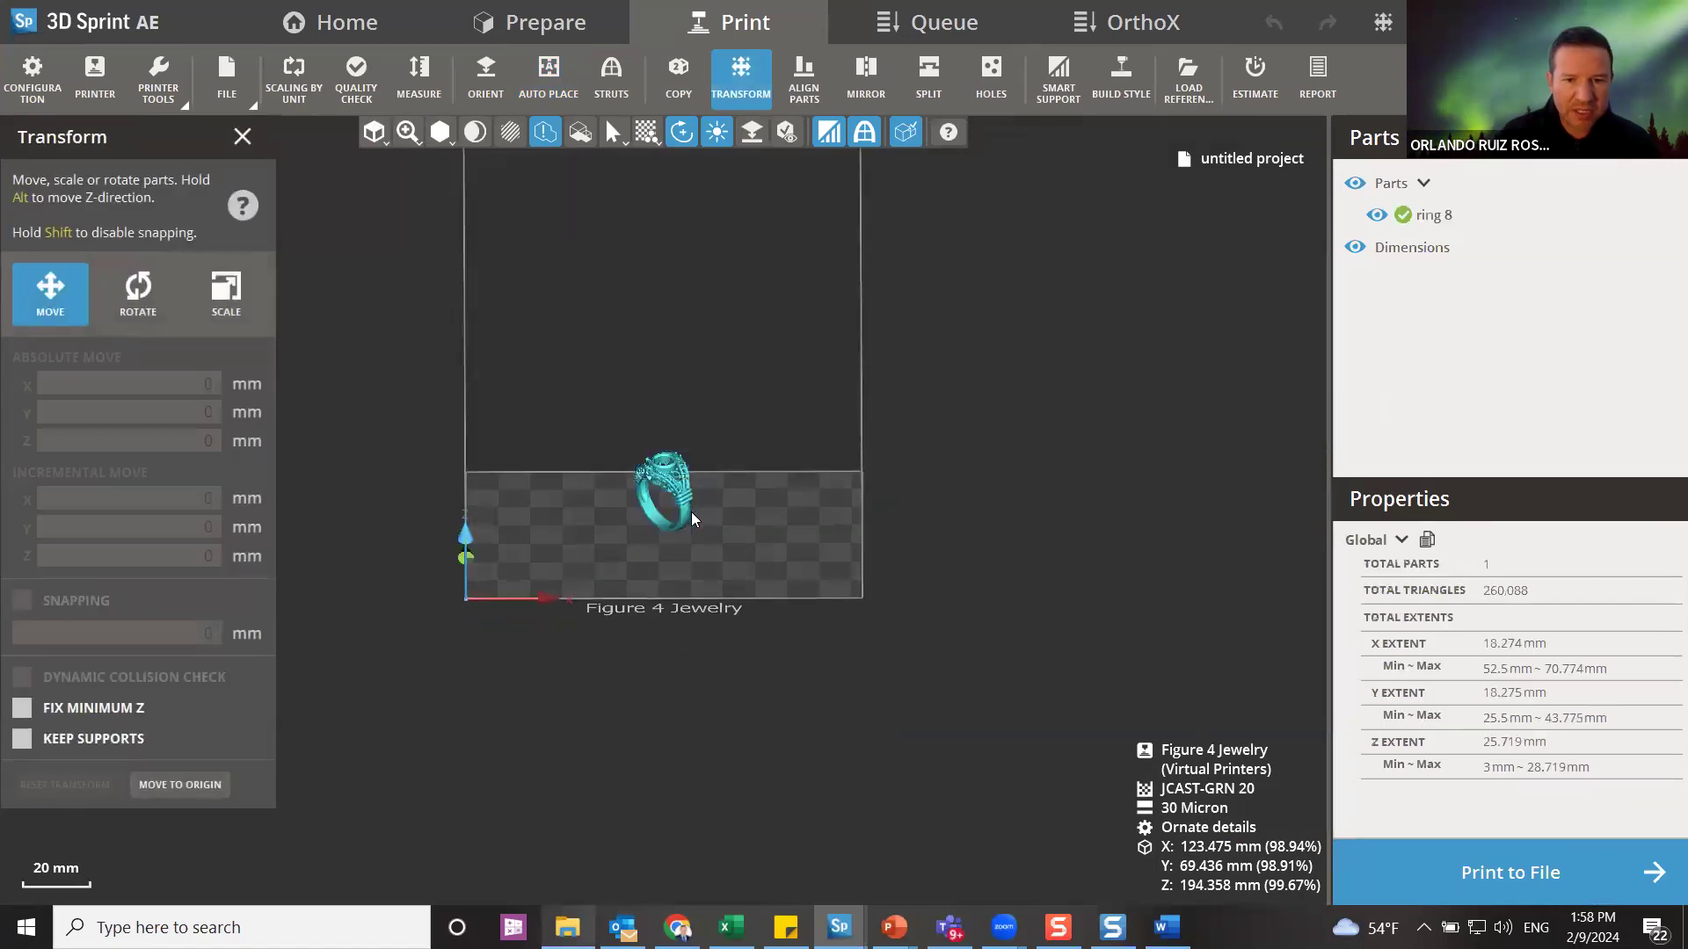
{"action": "left_click", "coordinate": [684, 489]}
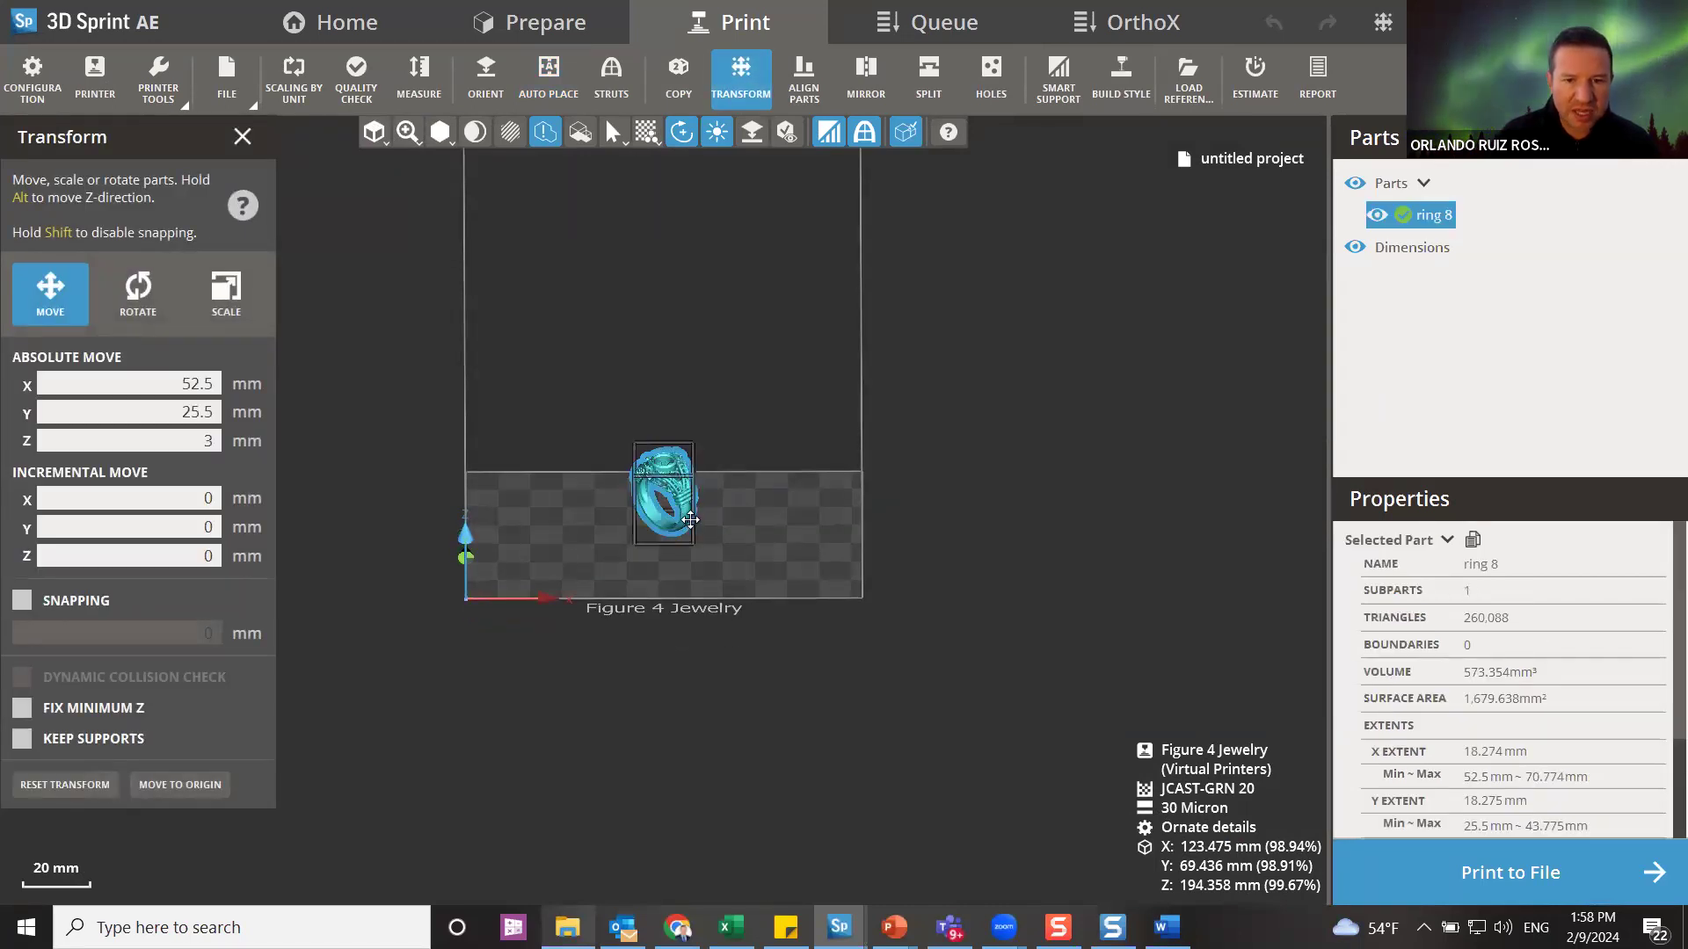
{"action": "left_click_drag", "start_coordinate": [687, 520], "coordinate": [678, 526]}
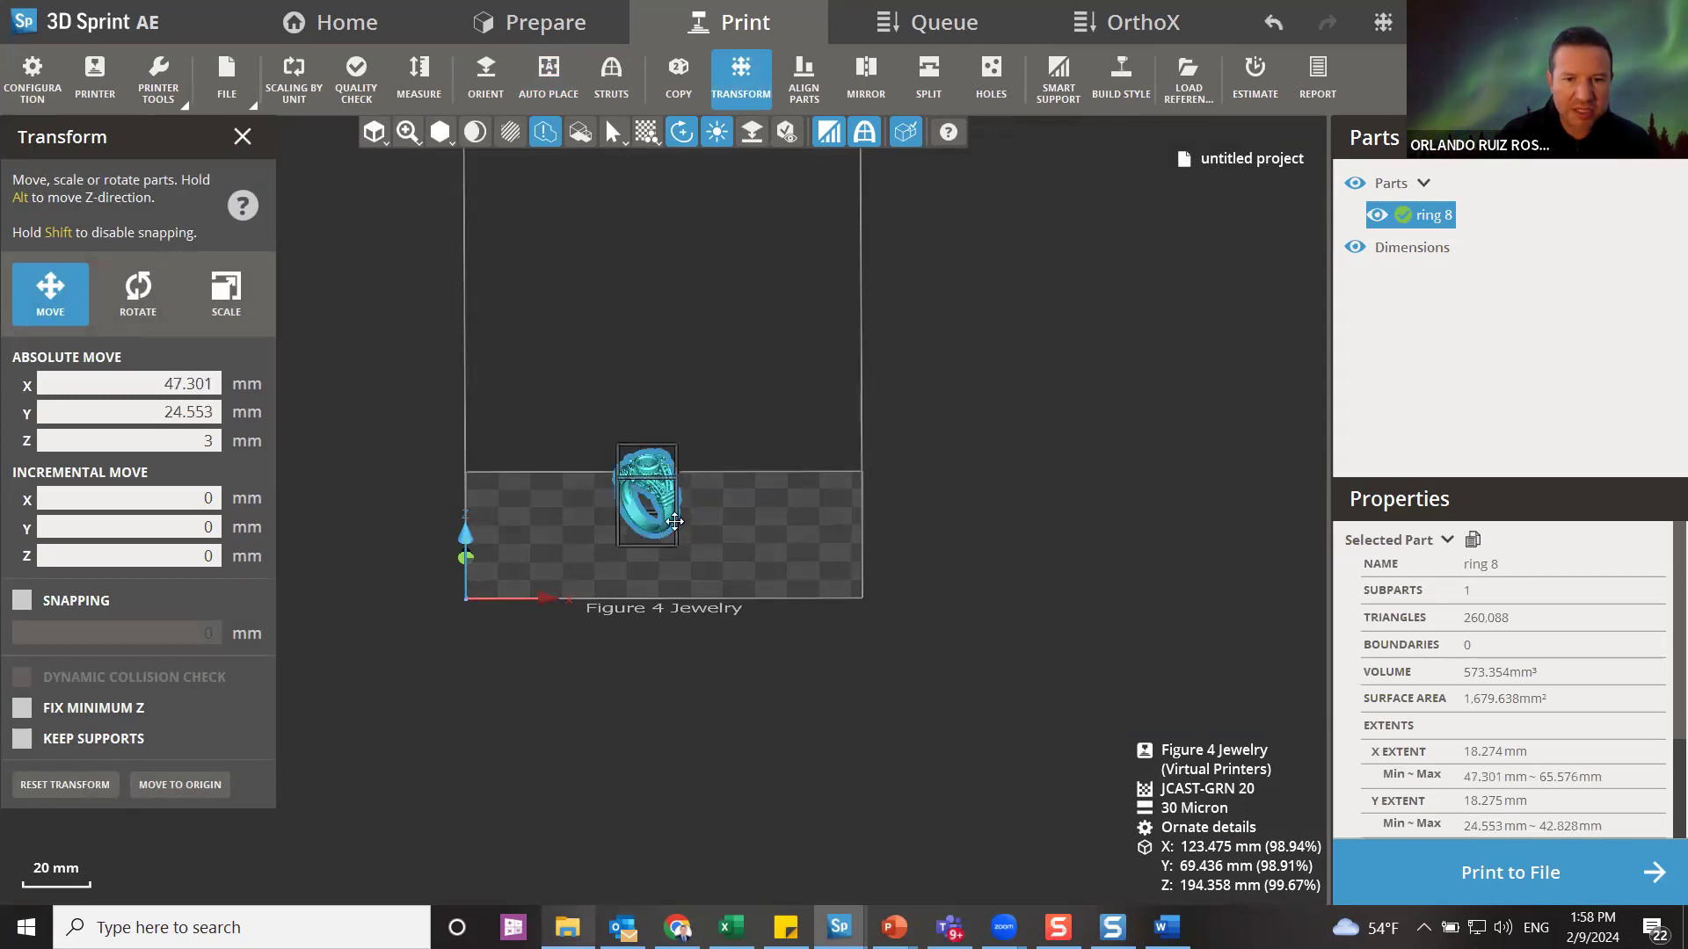
- Rotate the ring about the vertical axis so that its long side runs parallel to the platform's Y axis
{"action": "scroll", "coordinate": [677, 526], "scroll_direction": "up", "scroll_amount": 5}
{"action": "left_click_drag", "start_coordinate": [675, 524], "coordinate": [650, 532]}
{"action": "left_click_drag", "start_coordinate": [782, 413], "coordinate": [337, 255]}
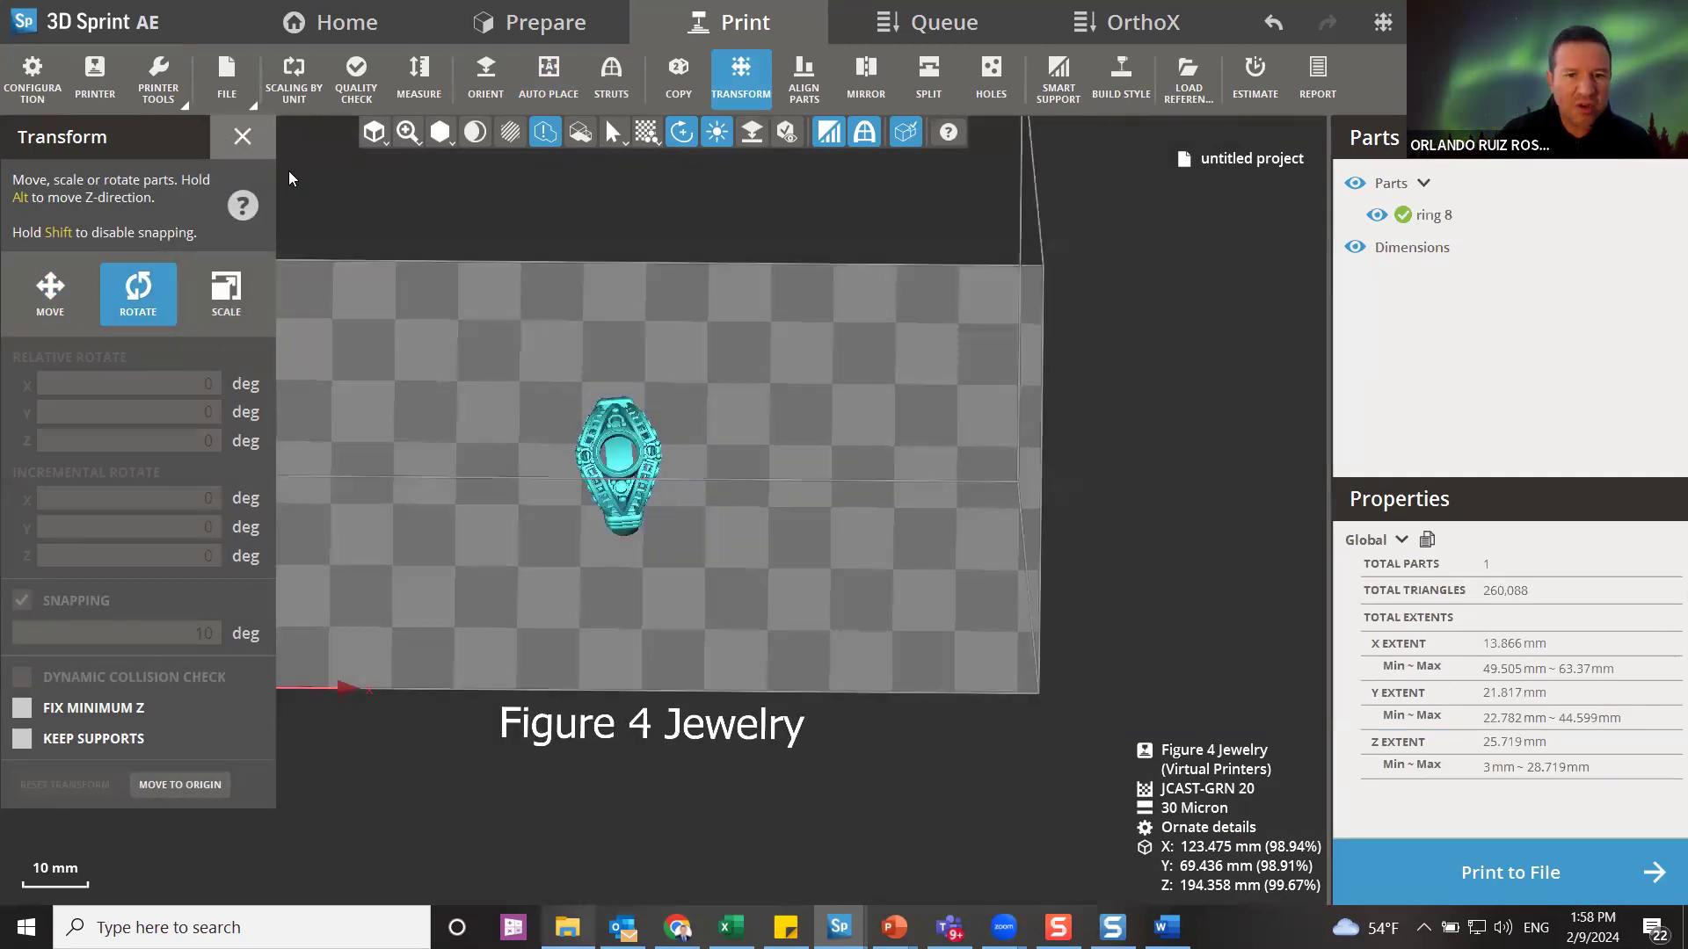
{"action": "left_click", "coordinate": [242, 137]}
- Copy the rotated ring with the Fill Up Platform option
{"action": "left_click", "coordinate": [678, 79]}
{"action": "left_click", "coordinate": [624, 422]}
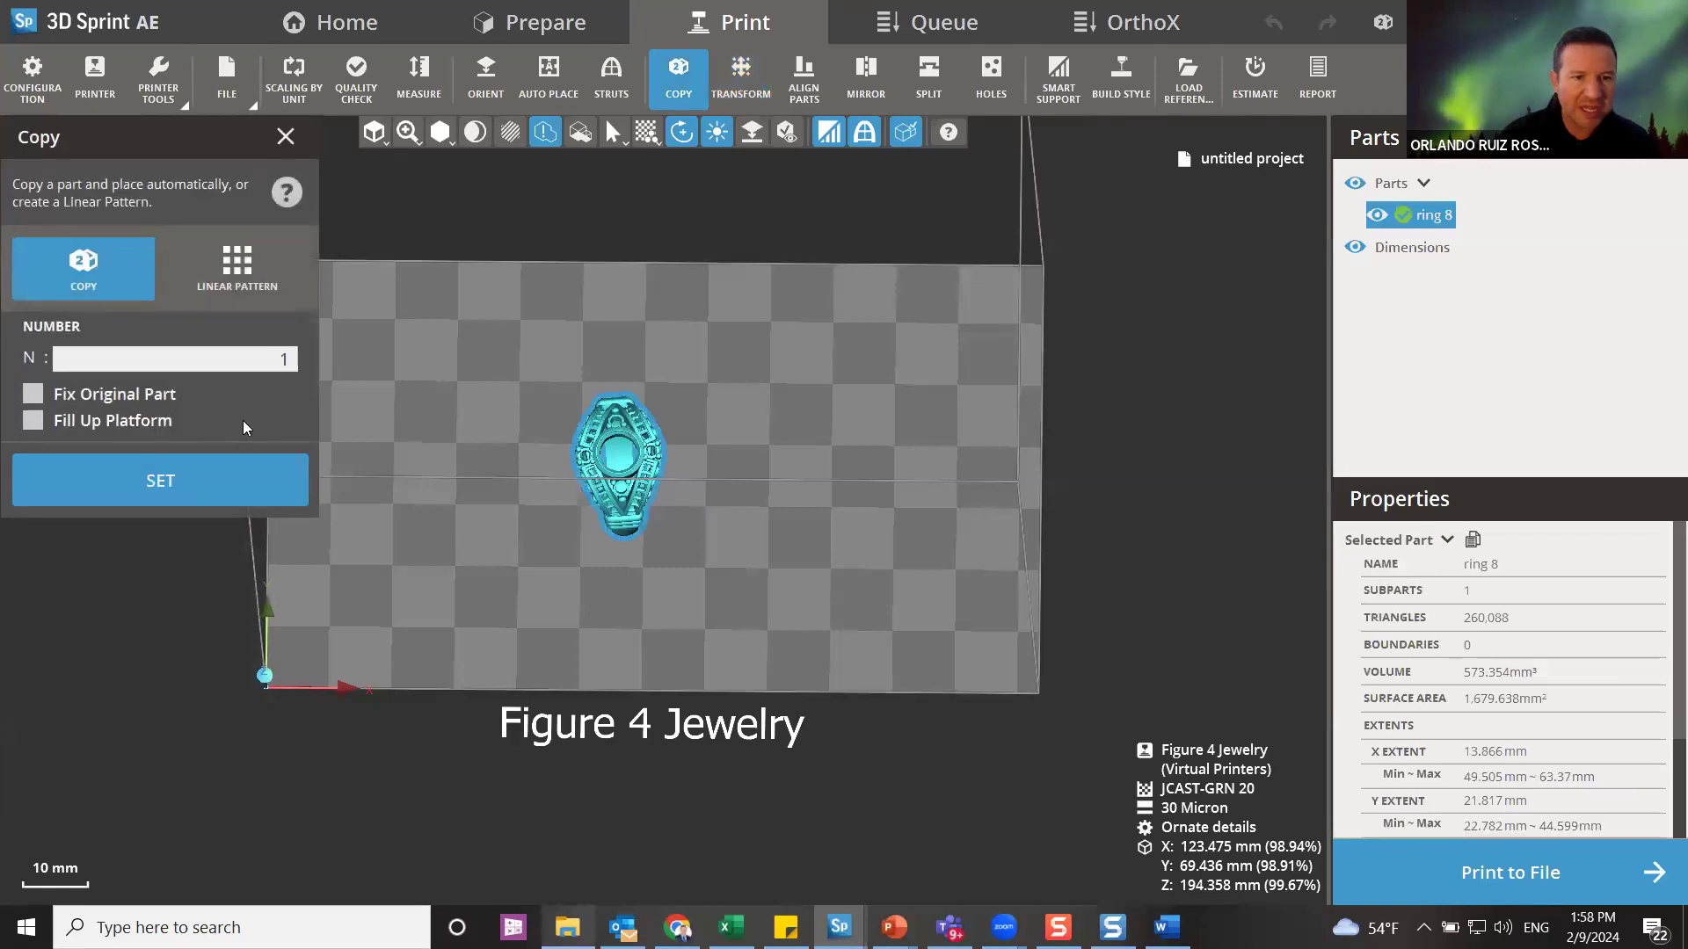
{"action": "left_click", "coordinate": [80, 422]}
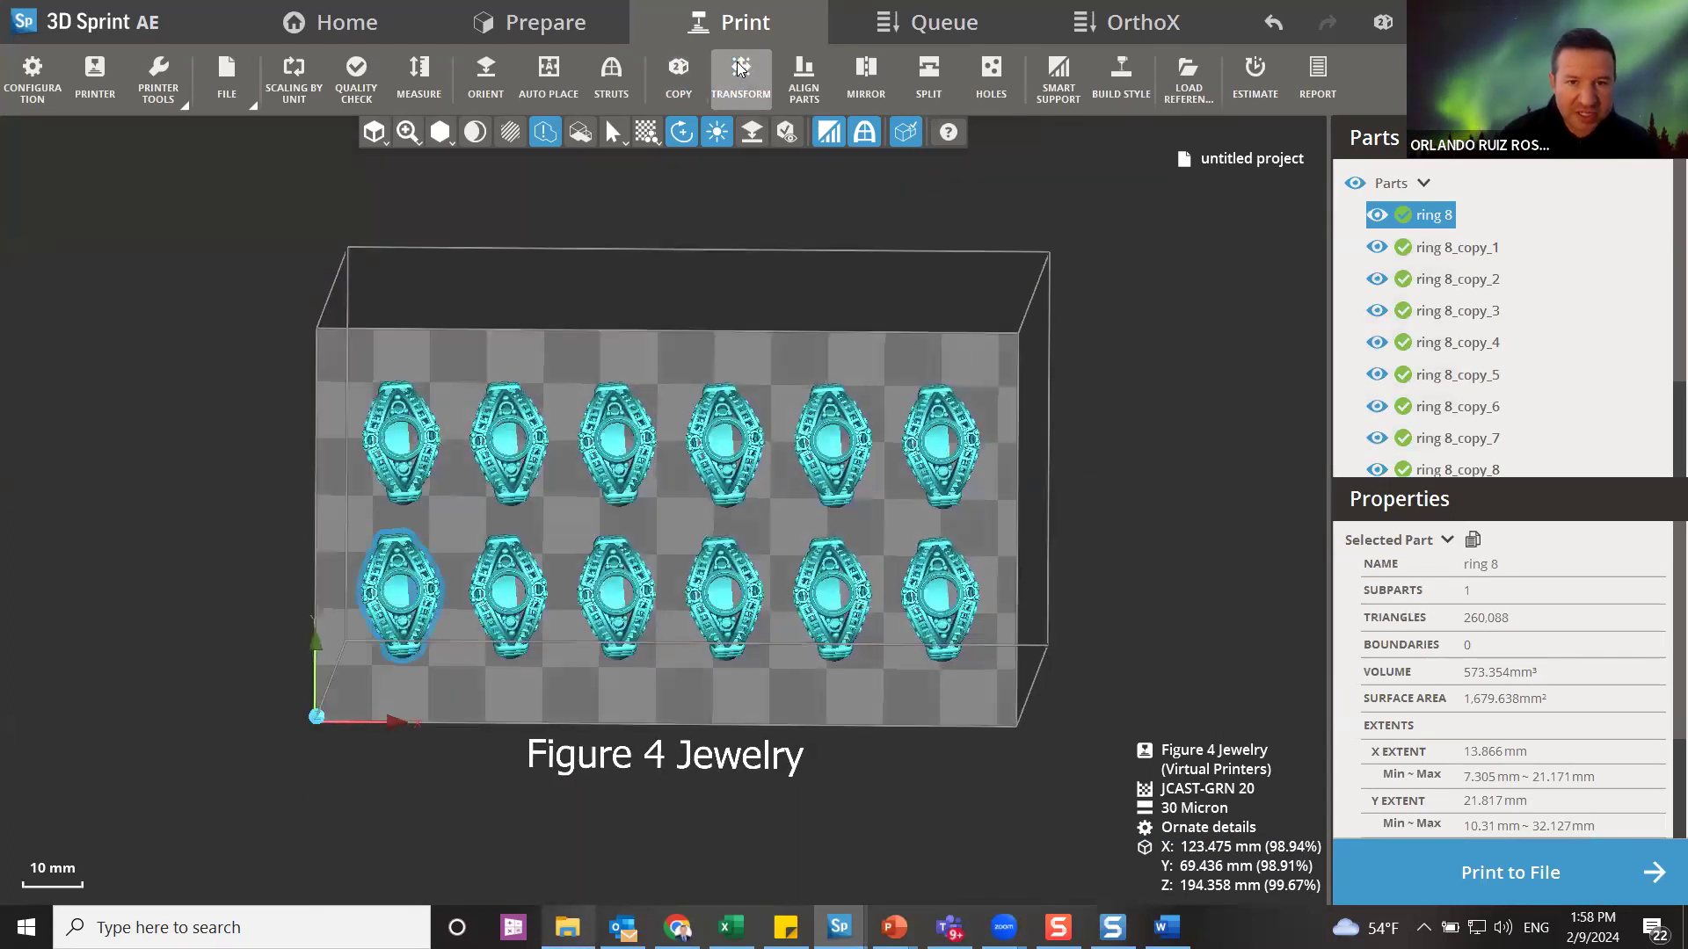
- Using Transform, move the first three rings of the back row close together along the platform's back edge, starting at about X 1.8 mm, Y 46.6 mm
{"action": "left_click", "coordinate": [373, 139]}
{"action": "left_click", "coordinate": [378, 164]}
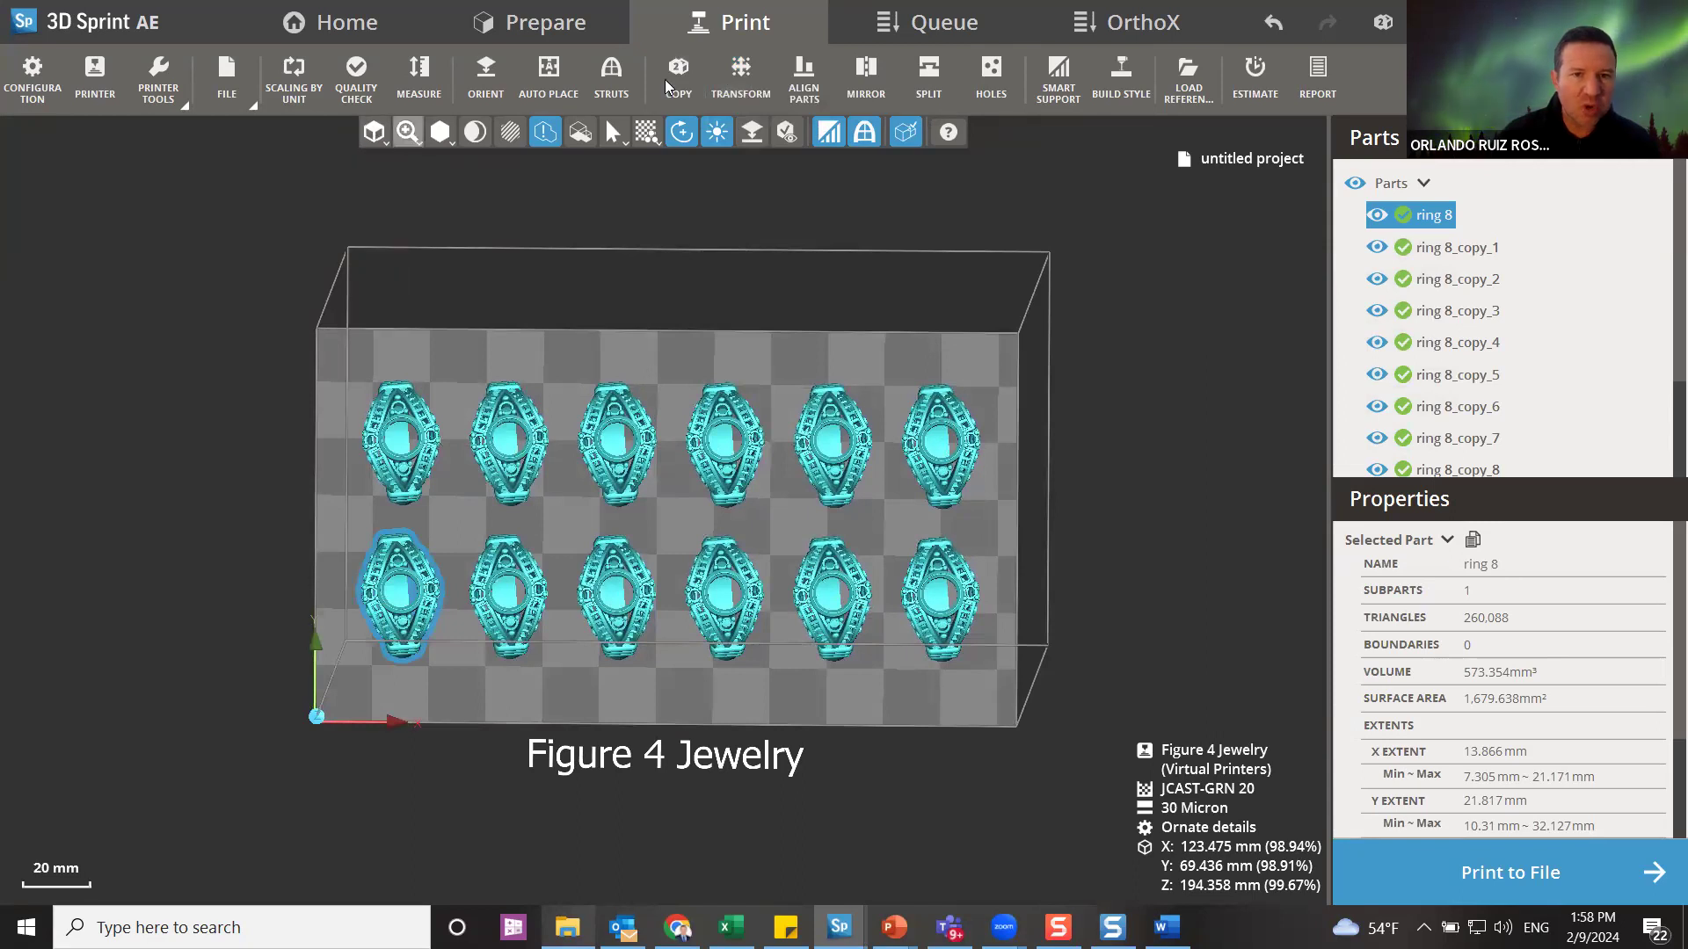
{"action": "left_click", "coordinate": [743, 85]}
{"action": "left_click", "coordinate": [512, 464]}
{"action": "left_click_drag", "start_coordinate": [512, 464], "coordinate": [494, 437]}
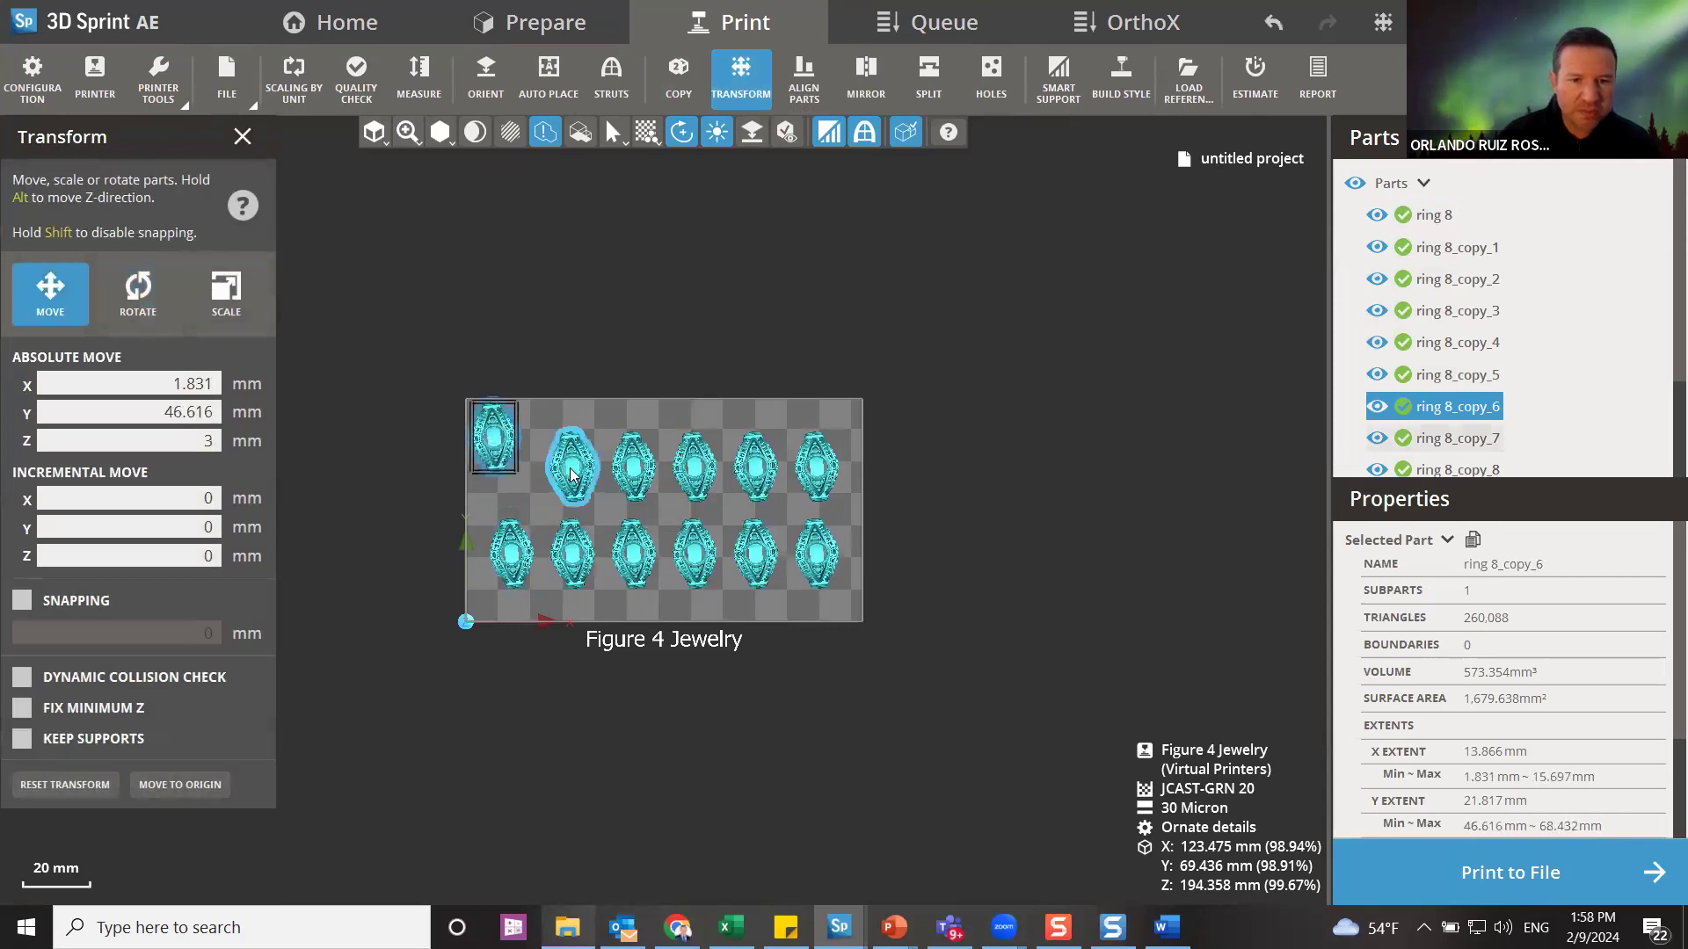
{"action": "left_click", "coordinate": [570, 475]}
{"action": "left_click_drag", "start_coordinate": [570, 474], "coordinate": [539, 446]}
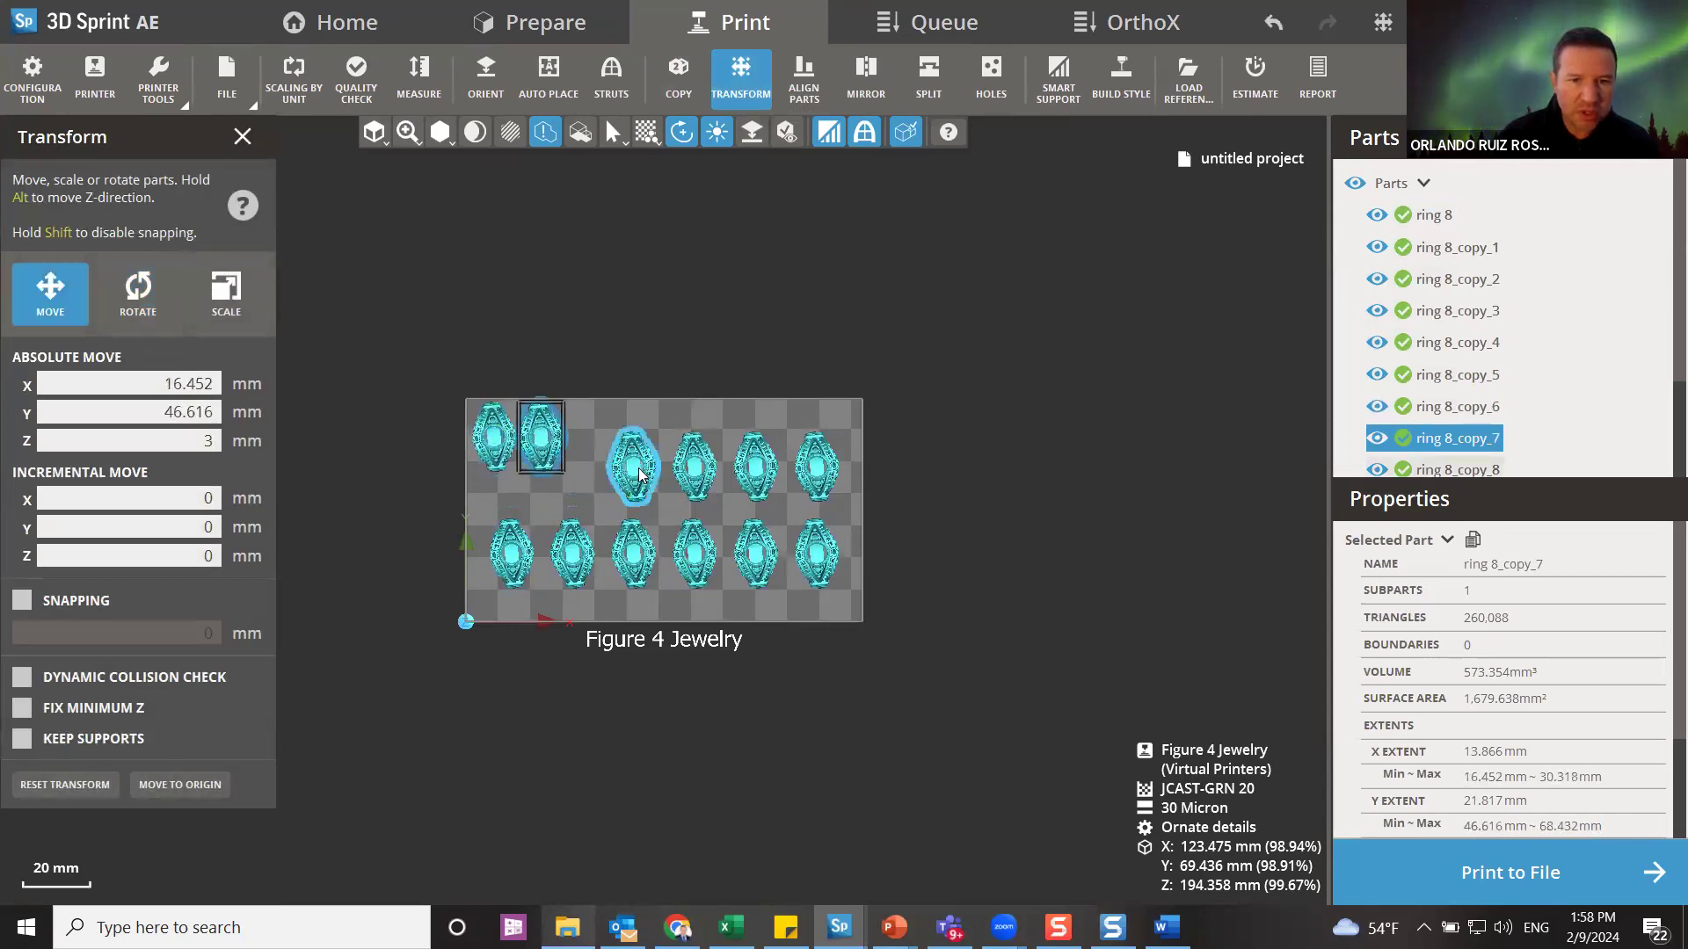
{"action": "left_click", "coordinate": [639, 472]}
{"action": "left_click_drag", "start_coordinate": [639, 473], "coordinate": [593, 444]}
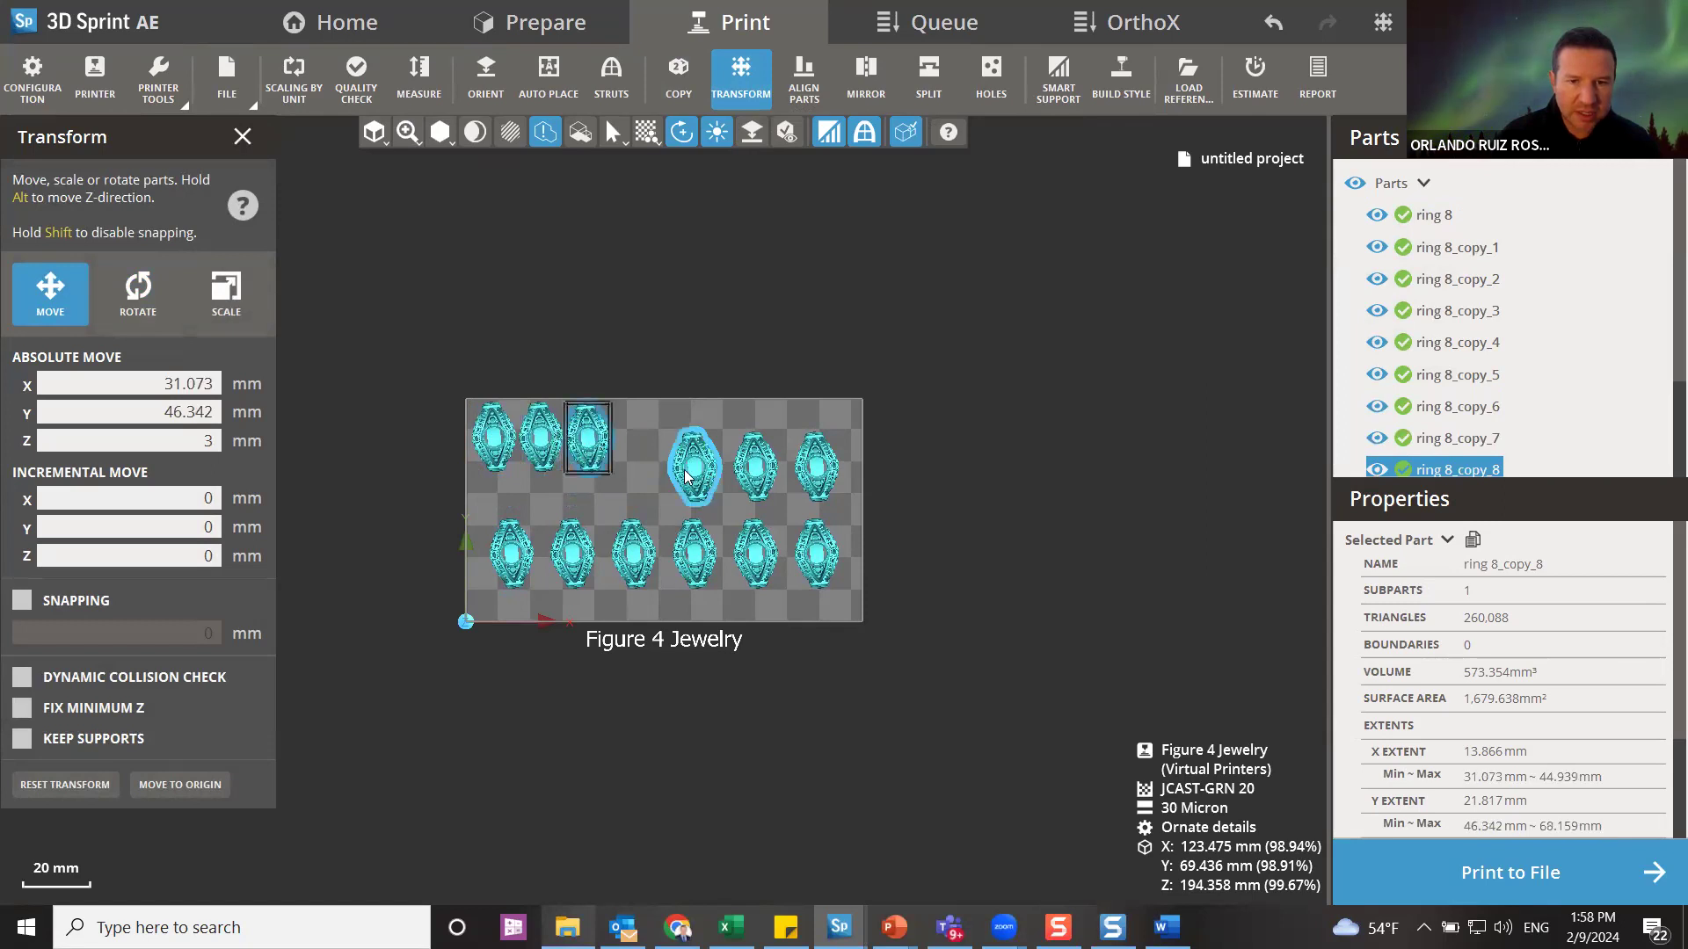
- Move the remaining three rings of the back row up beside the packed ones, closing the gaps between them
{"action": "left_click_drag", "start_coordinate": [685, 473], "coordinate": [625, 447]}
{"action": "left_click", "coordinate": [749, 473]}
{"action": "left_click_drag", "start_coordinate": [750, 473], "coordinate": [675, 440]}
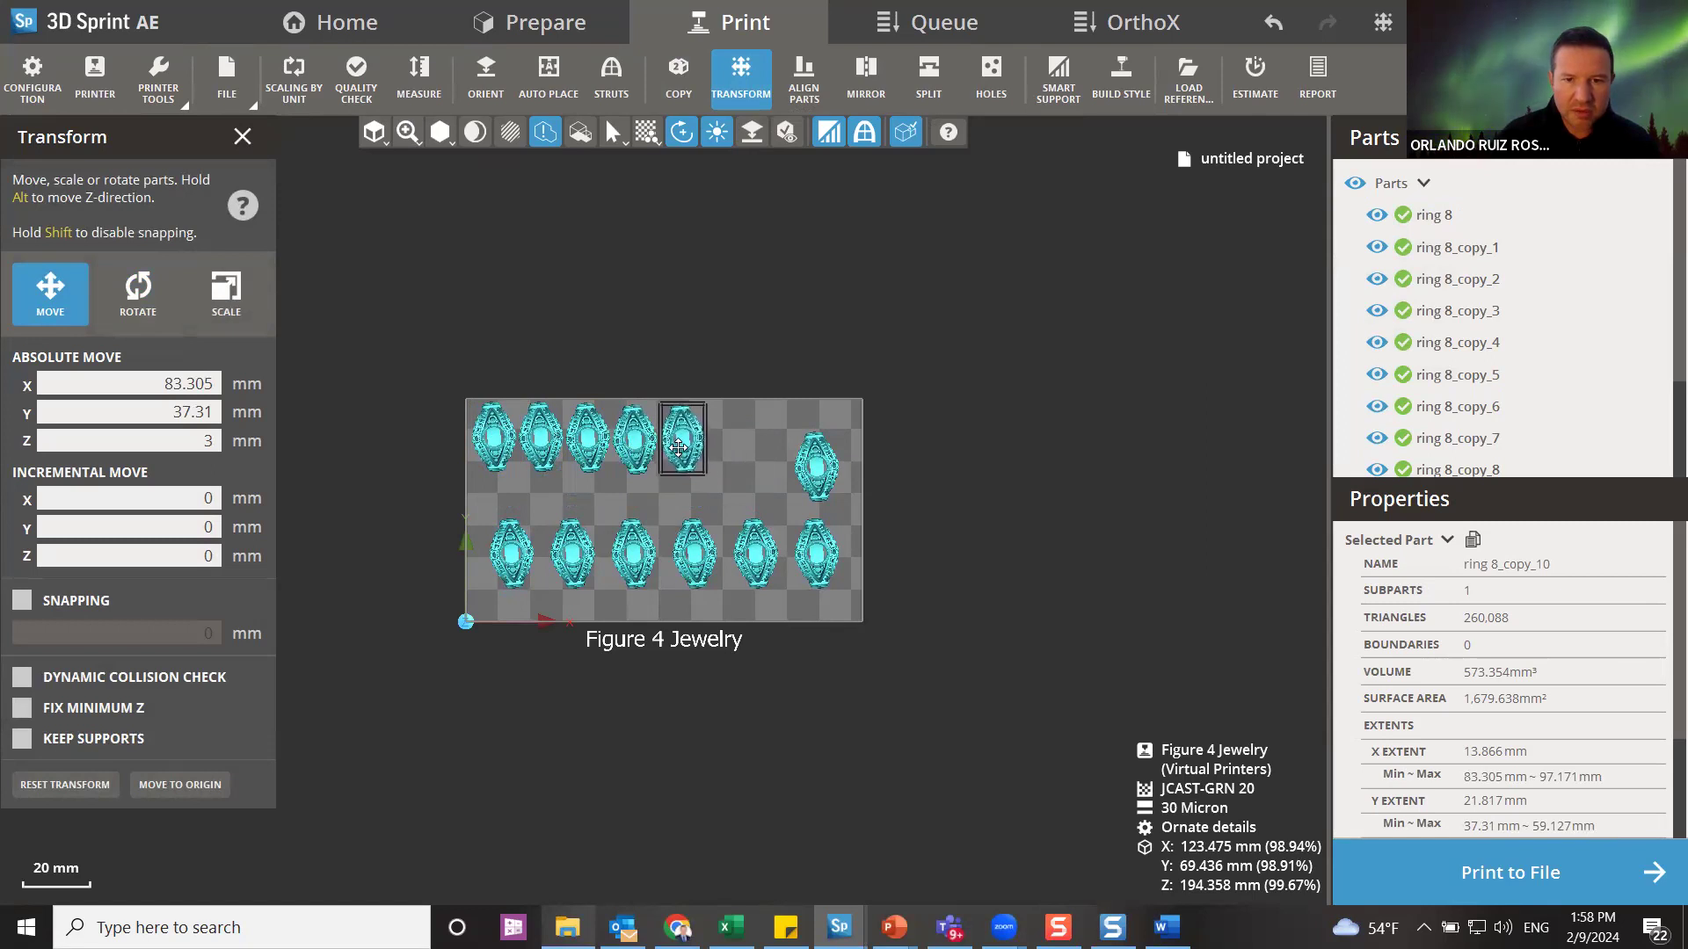
{"action": "left_click", "coordinate": [807, 482]}
{"action": "left_click", "coordinate": [816, 475]}
{"action": "left_click_drag", "start_coordinate": [748, 456], "coordinate": [735, 447]}
- Move the last two rings of the front row to the end of the back row, at about X 90 mm and X 105 mm
{"action": "left_click", "coordinate": [756, 554]}
{"action": "left_click_drag", "start_coordinate": [756, 554], "coordinate": [778, 447]}
{"action": "left_click_drag", "start_coordinate": [816, 542], "coordinate": [823, 453]}
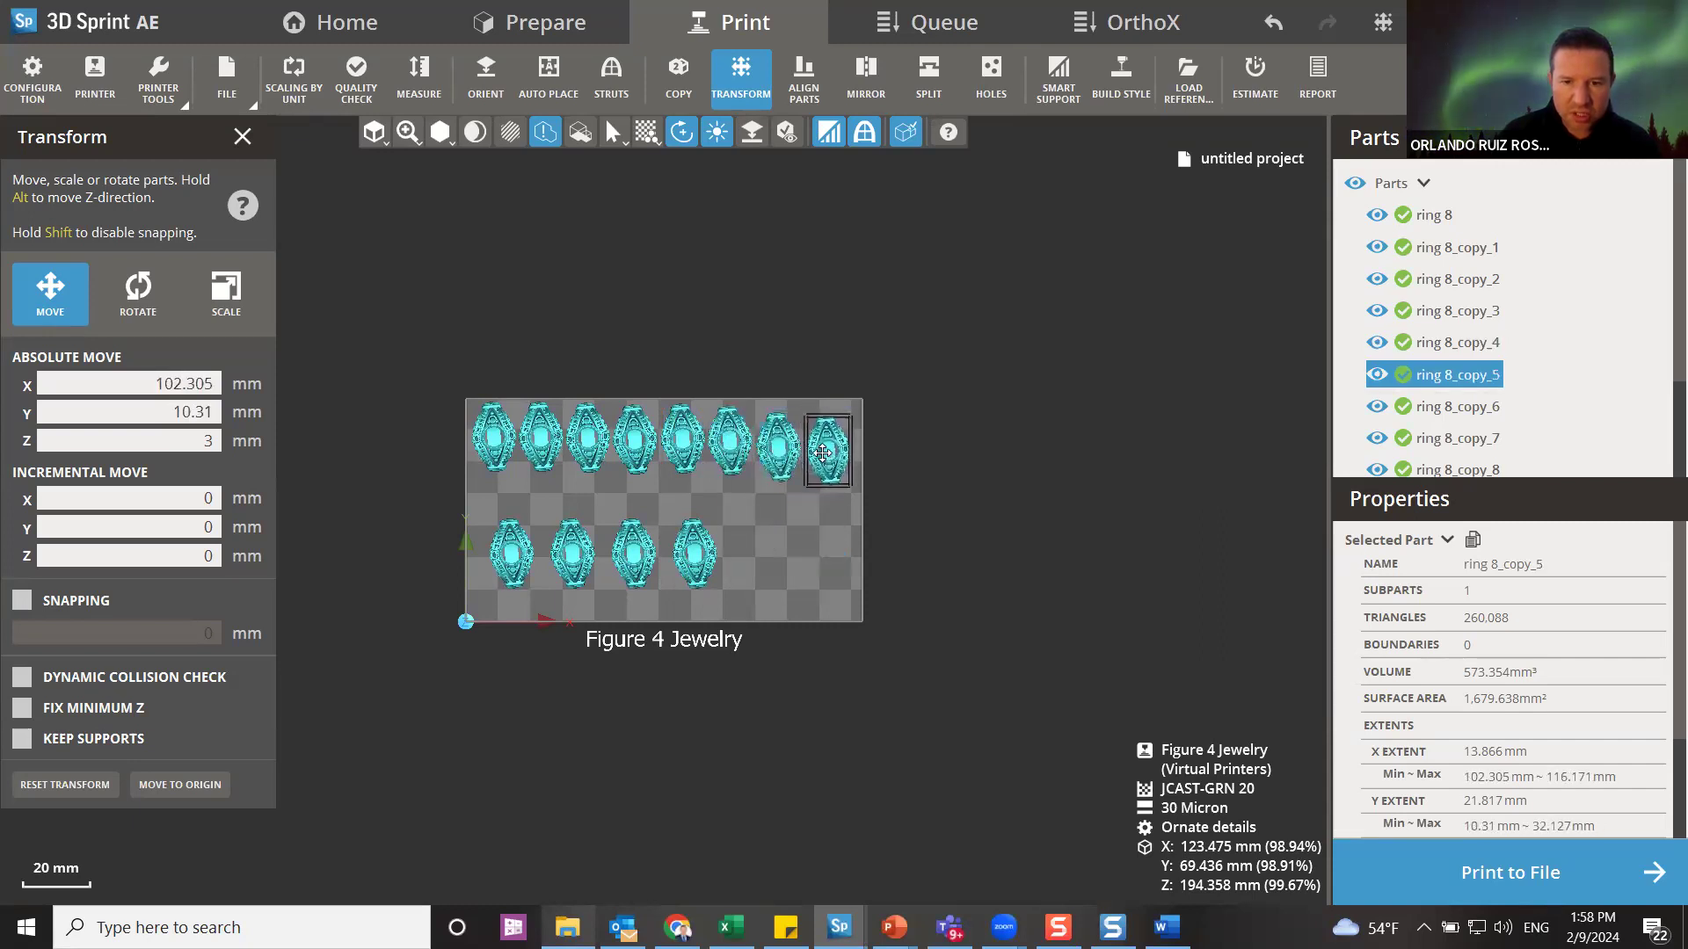
{"action": "left_click", "coordinate": [777, 451]}
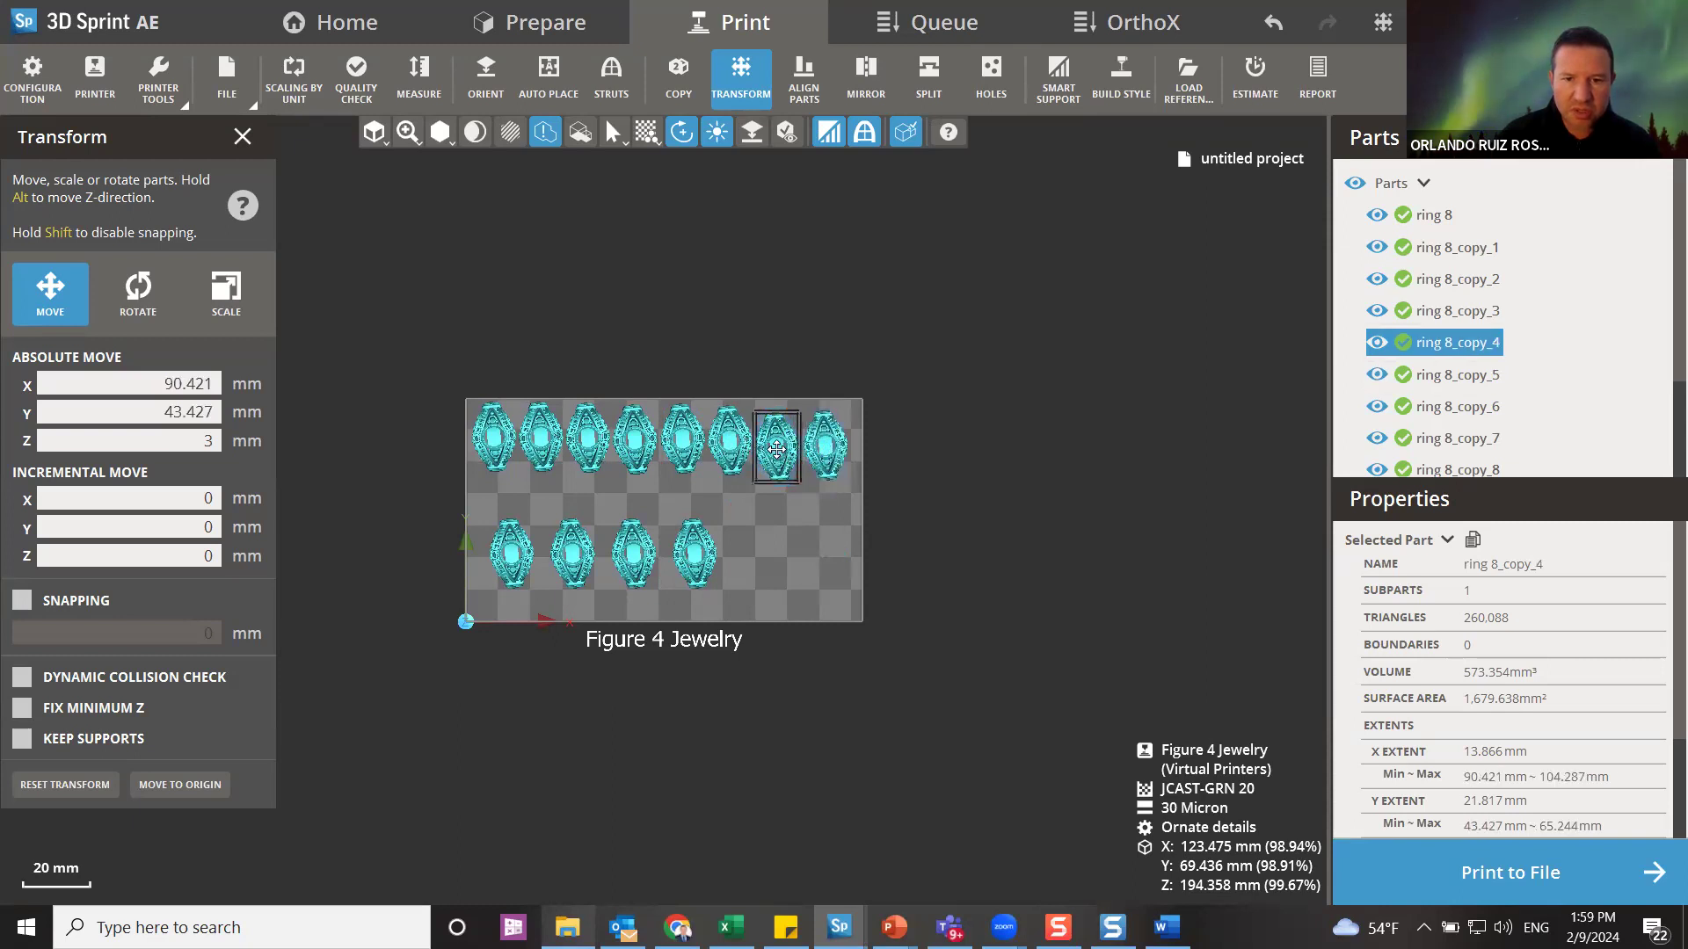
{"action": "left_click", "coordinate": [830, 449]}
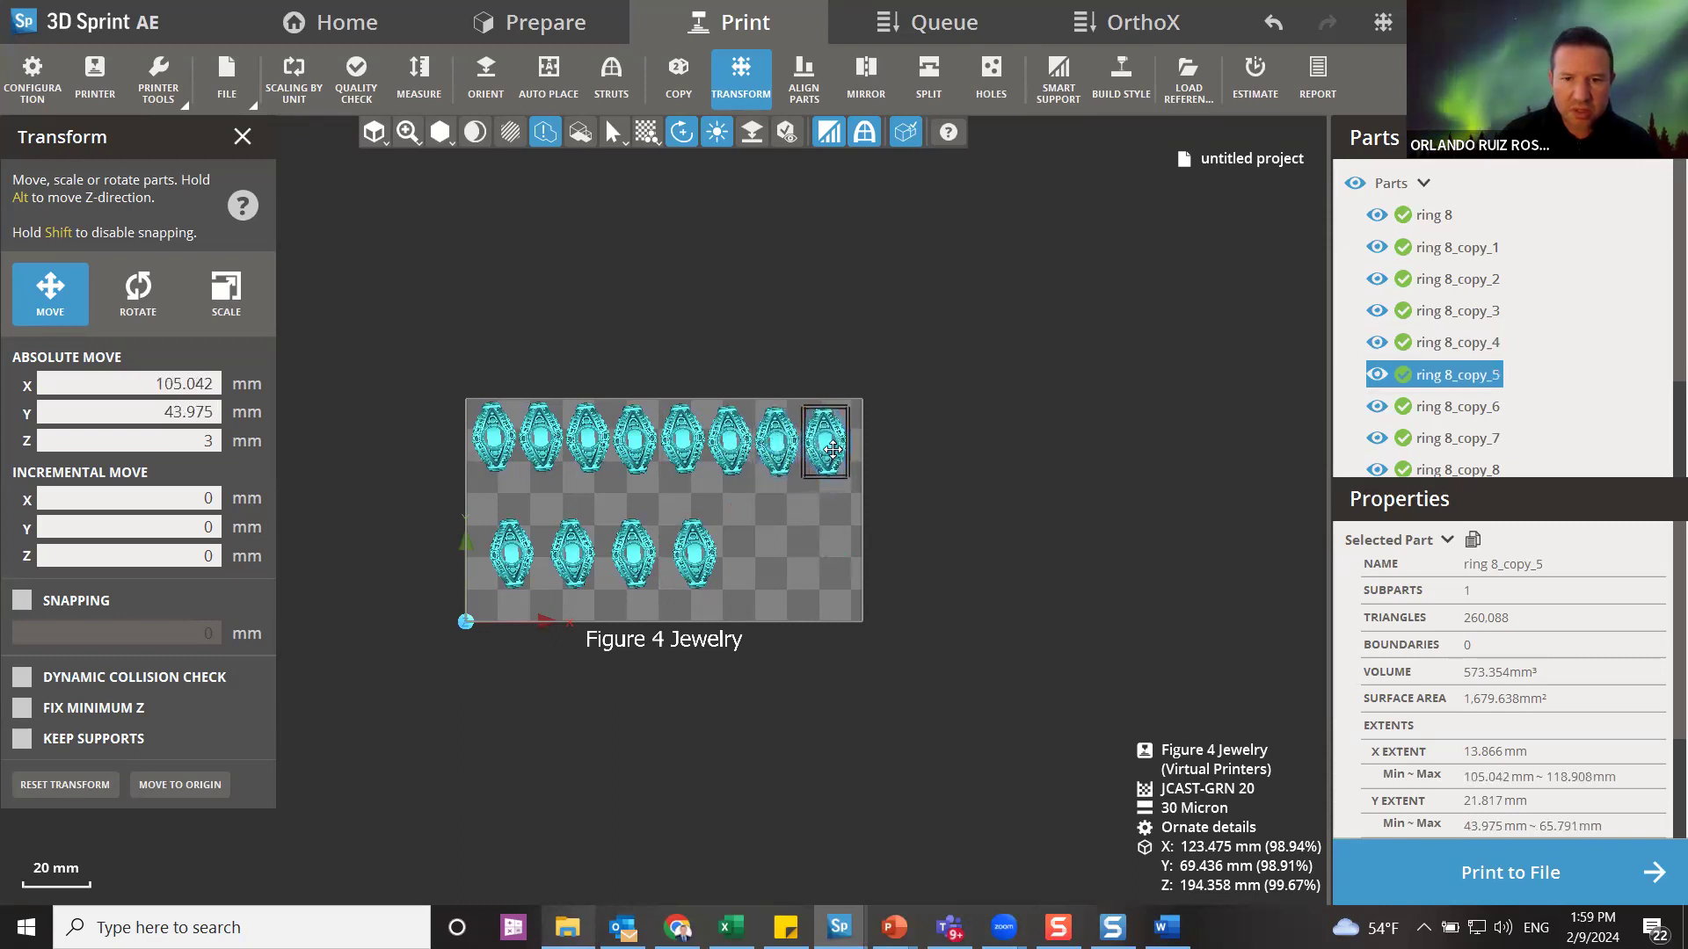
- Delete the four rings left in the front row
{"action": "left_click_drag", "start_coordinate": [783, 604], "coordinate": [506, 532]}
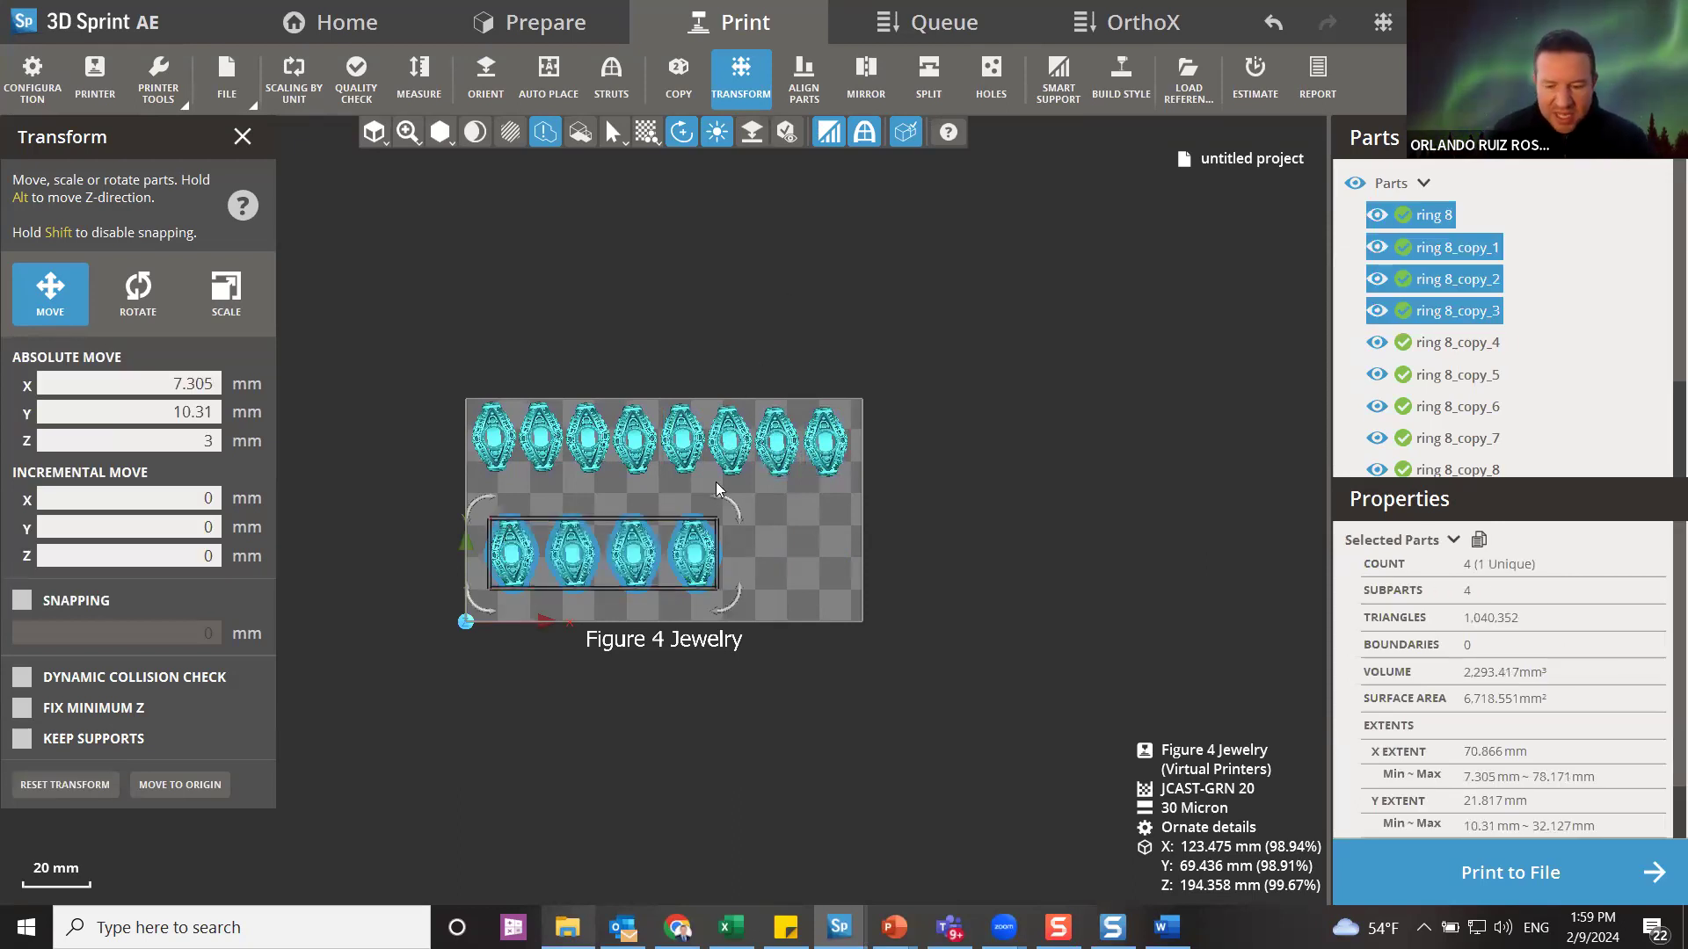
{"action": "left_click", "coordinate": [245, 137]}
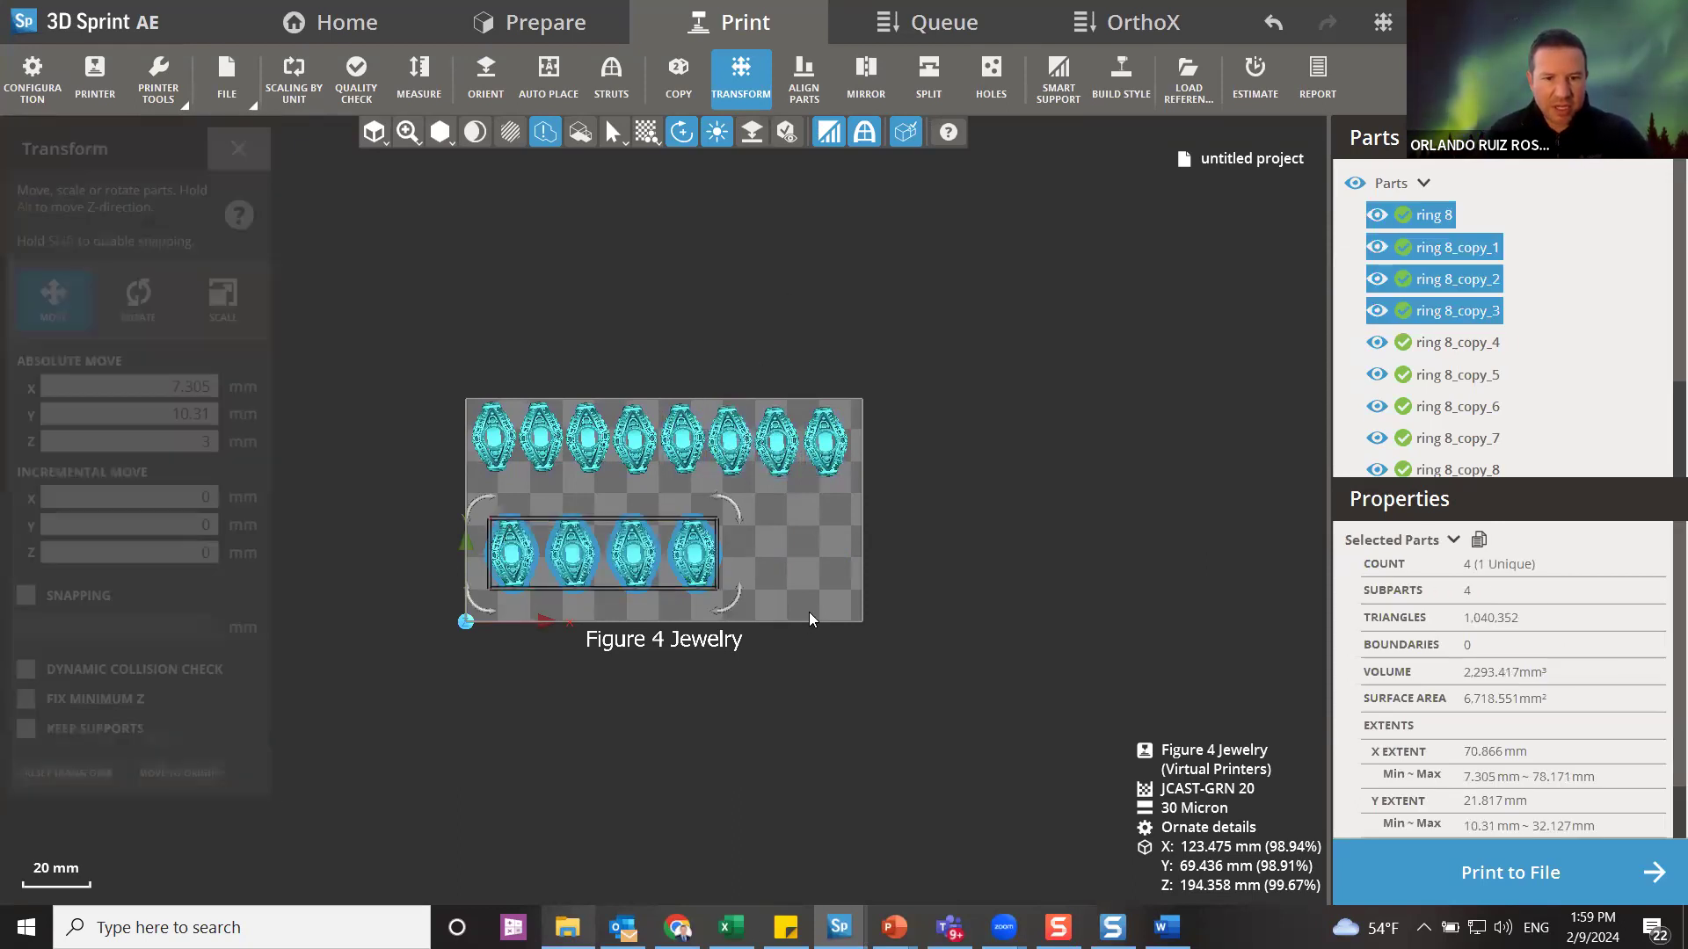
{"action": "key", "text": "Delete"}
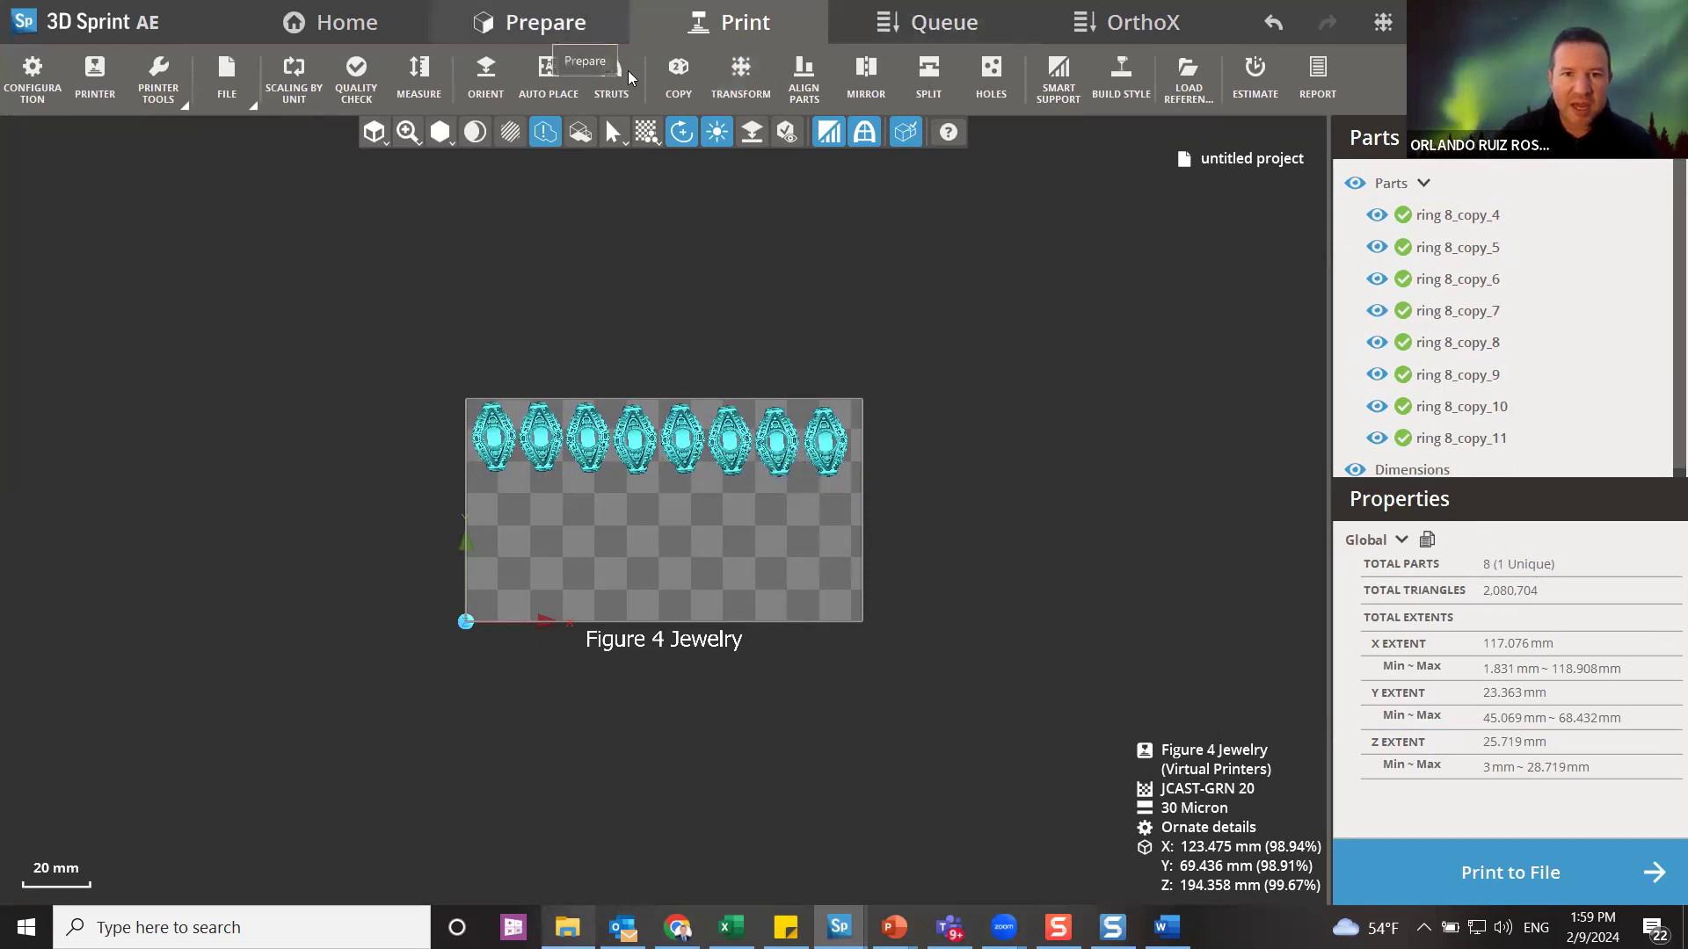
- Combine the eight rings of the packed row into a new part with Combine / Separate
{"action": "left_click", "coordinate": [551, 33]}
{"action": "left_click", "coordinate": [850, 100]}
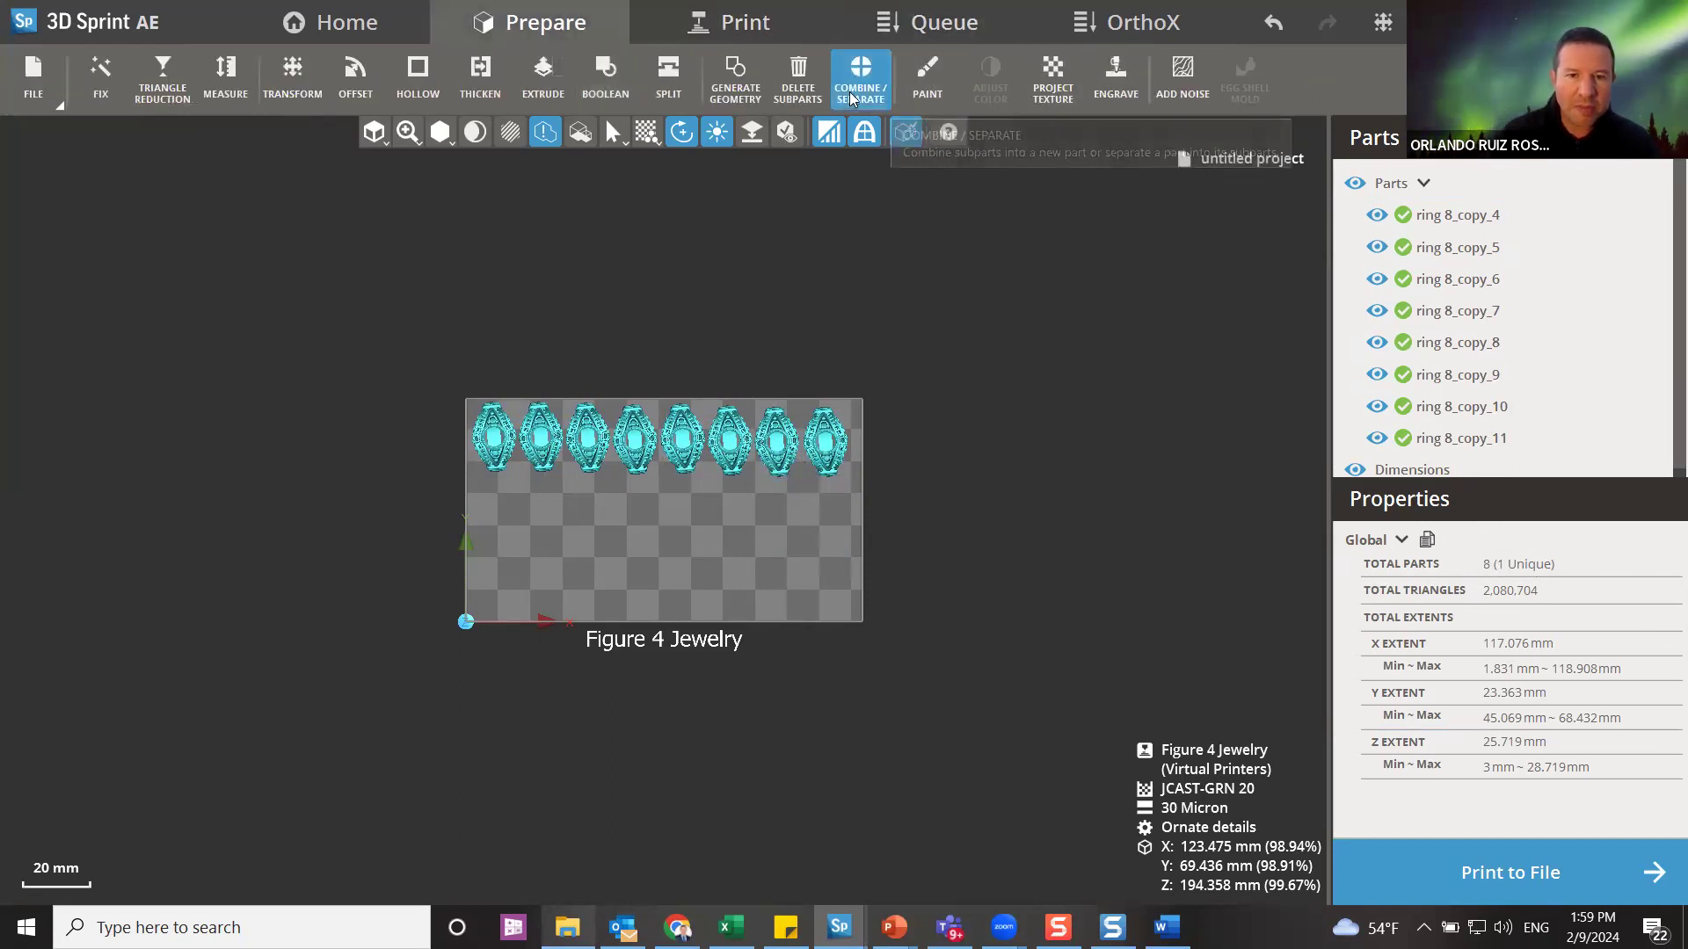
{"action": "left_click_drag", "start_coordinate": [347, 348], "coordinate": [961, 490]}
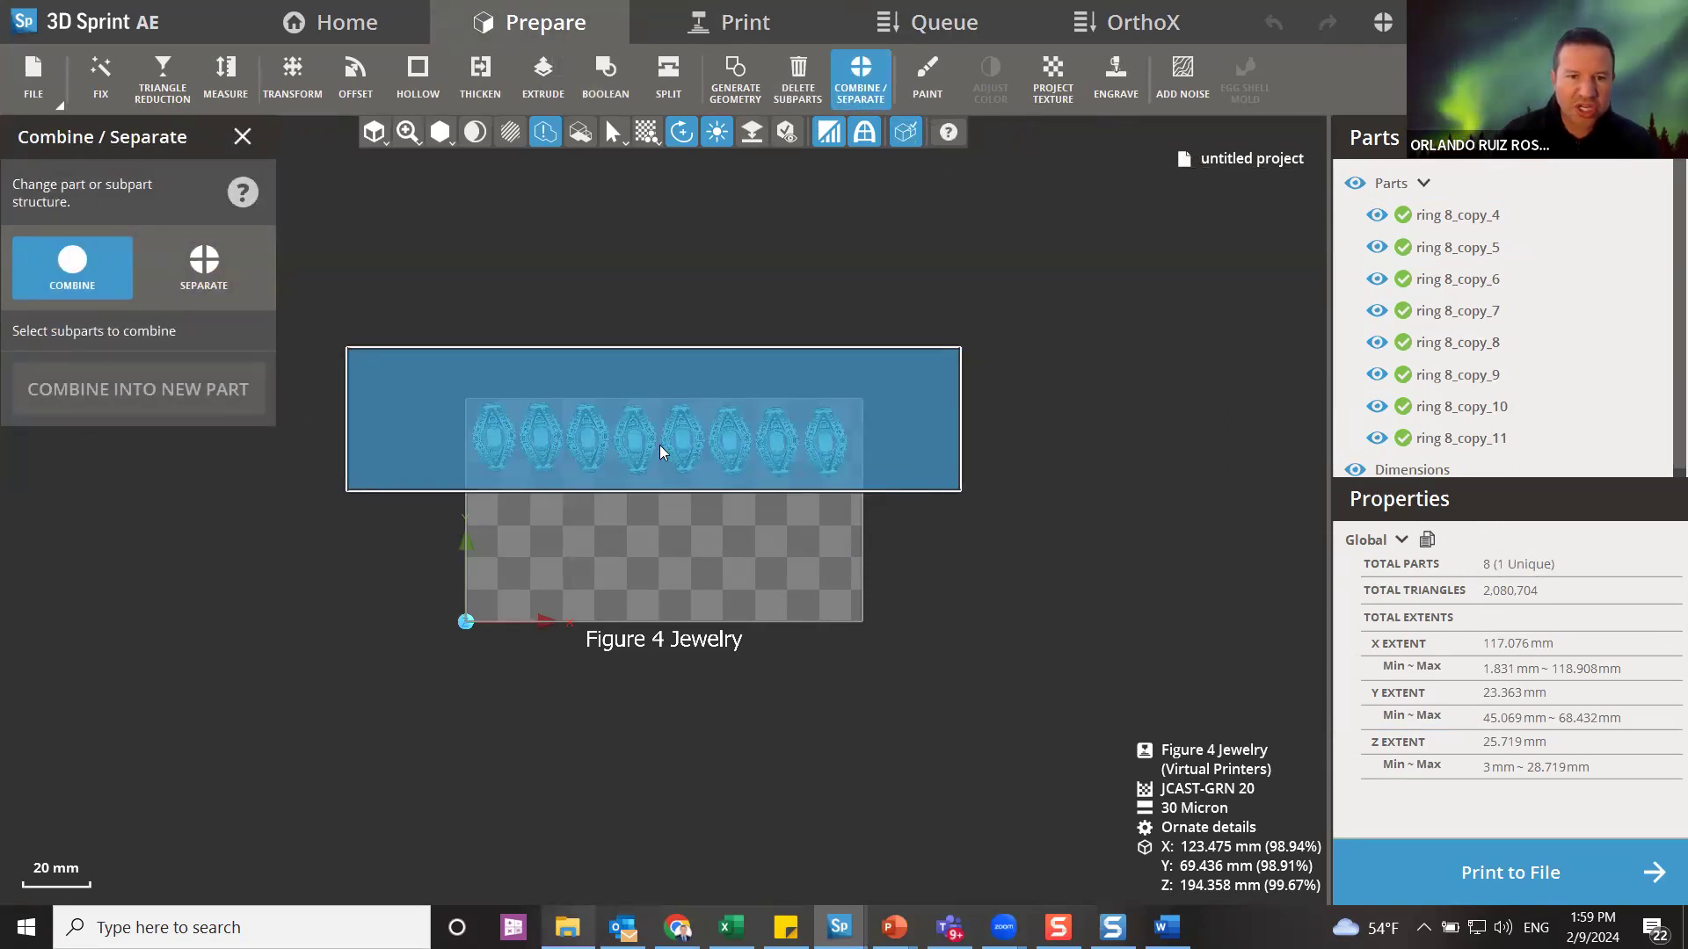
{"action": "left_click", "coordinate": [703, 450]}
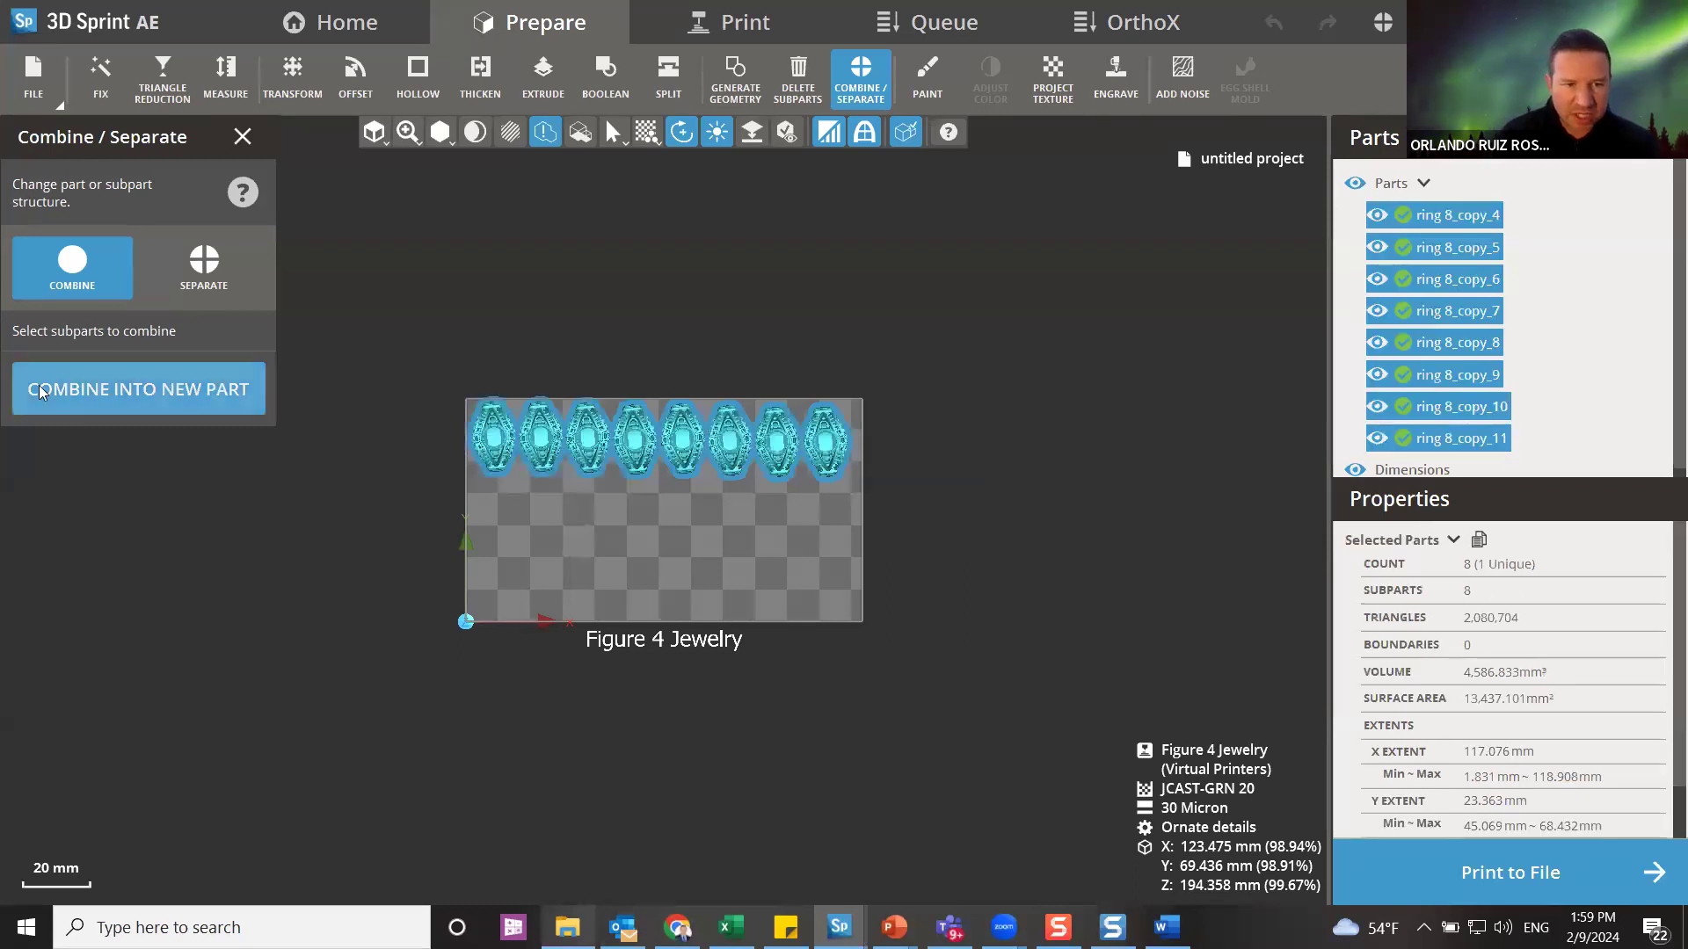
{"action": "left_click", "coordinate": [190, 404]}
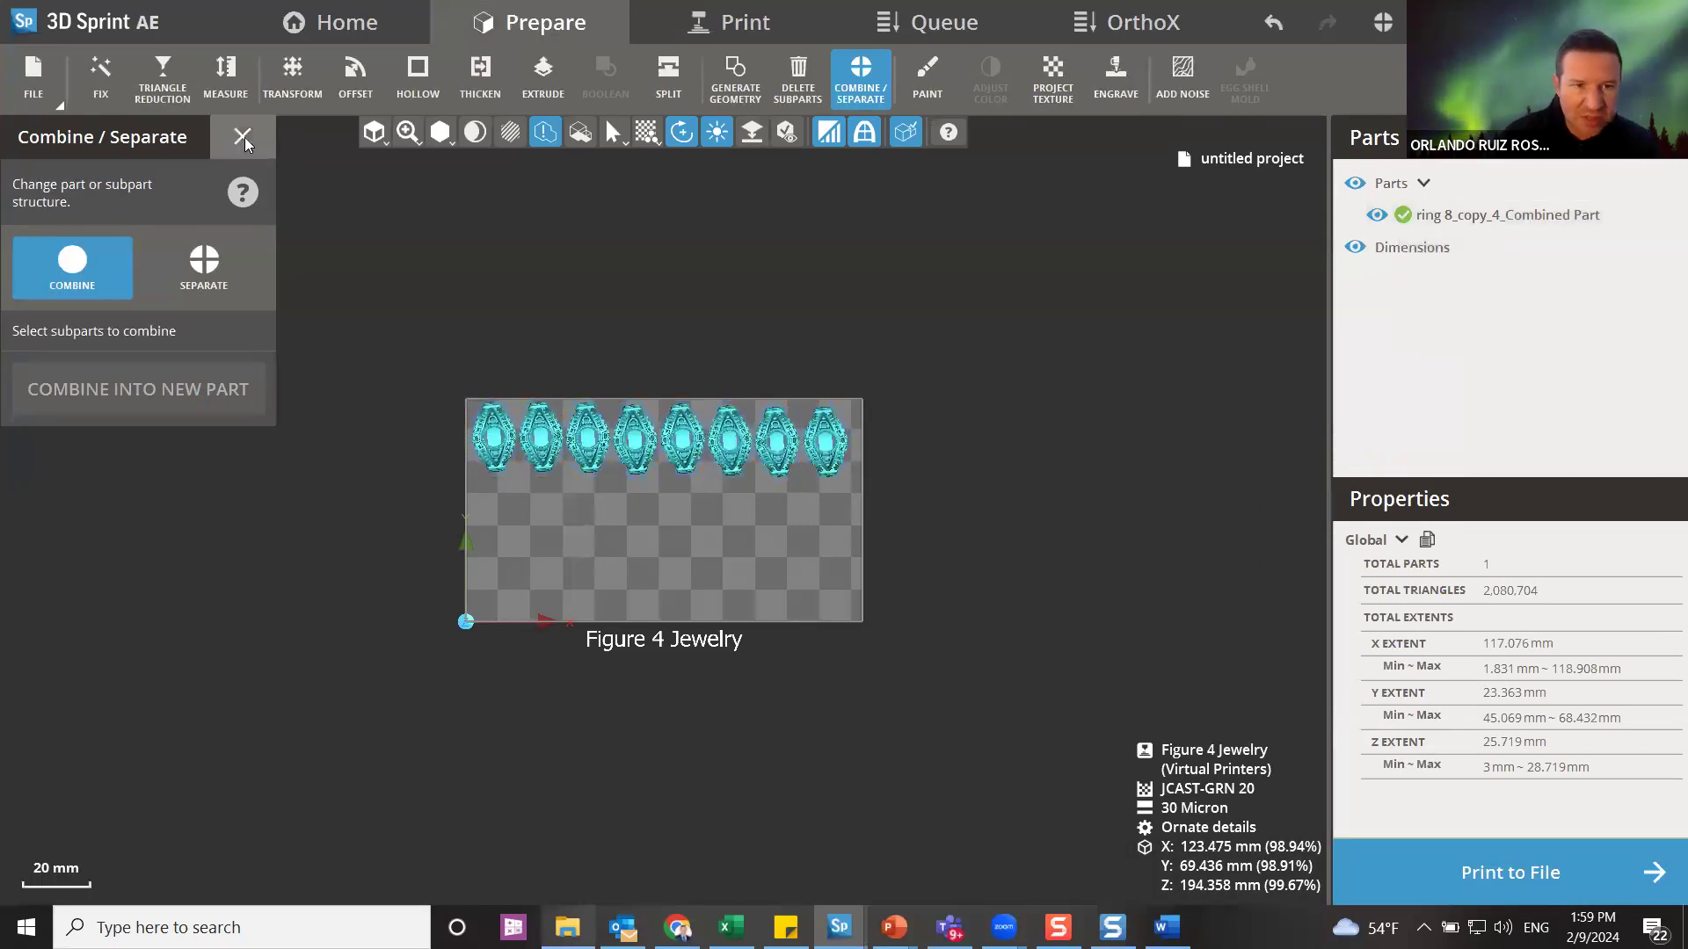
{"action": "left_click", "coordinate": [243, 140]}
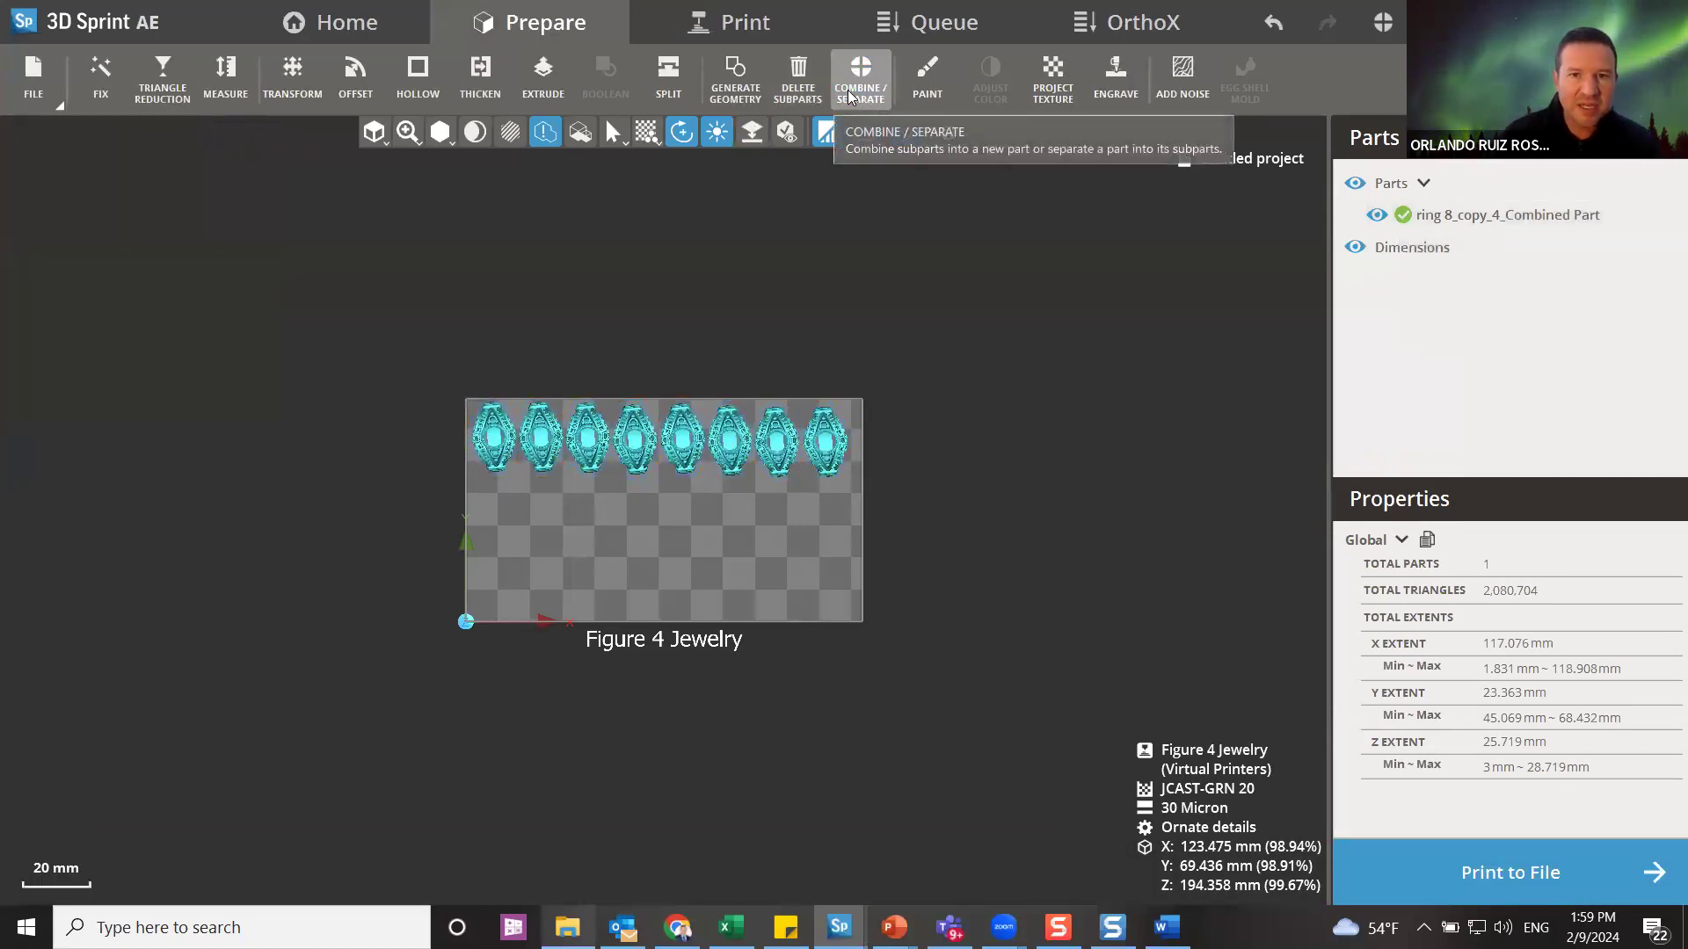
- Copy the combined ring row with the number of copies set to 2
{"action": "left_click", "coordinate": [740, 23]}
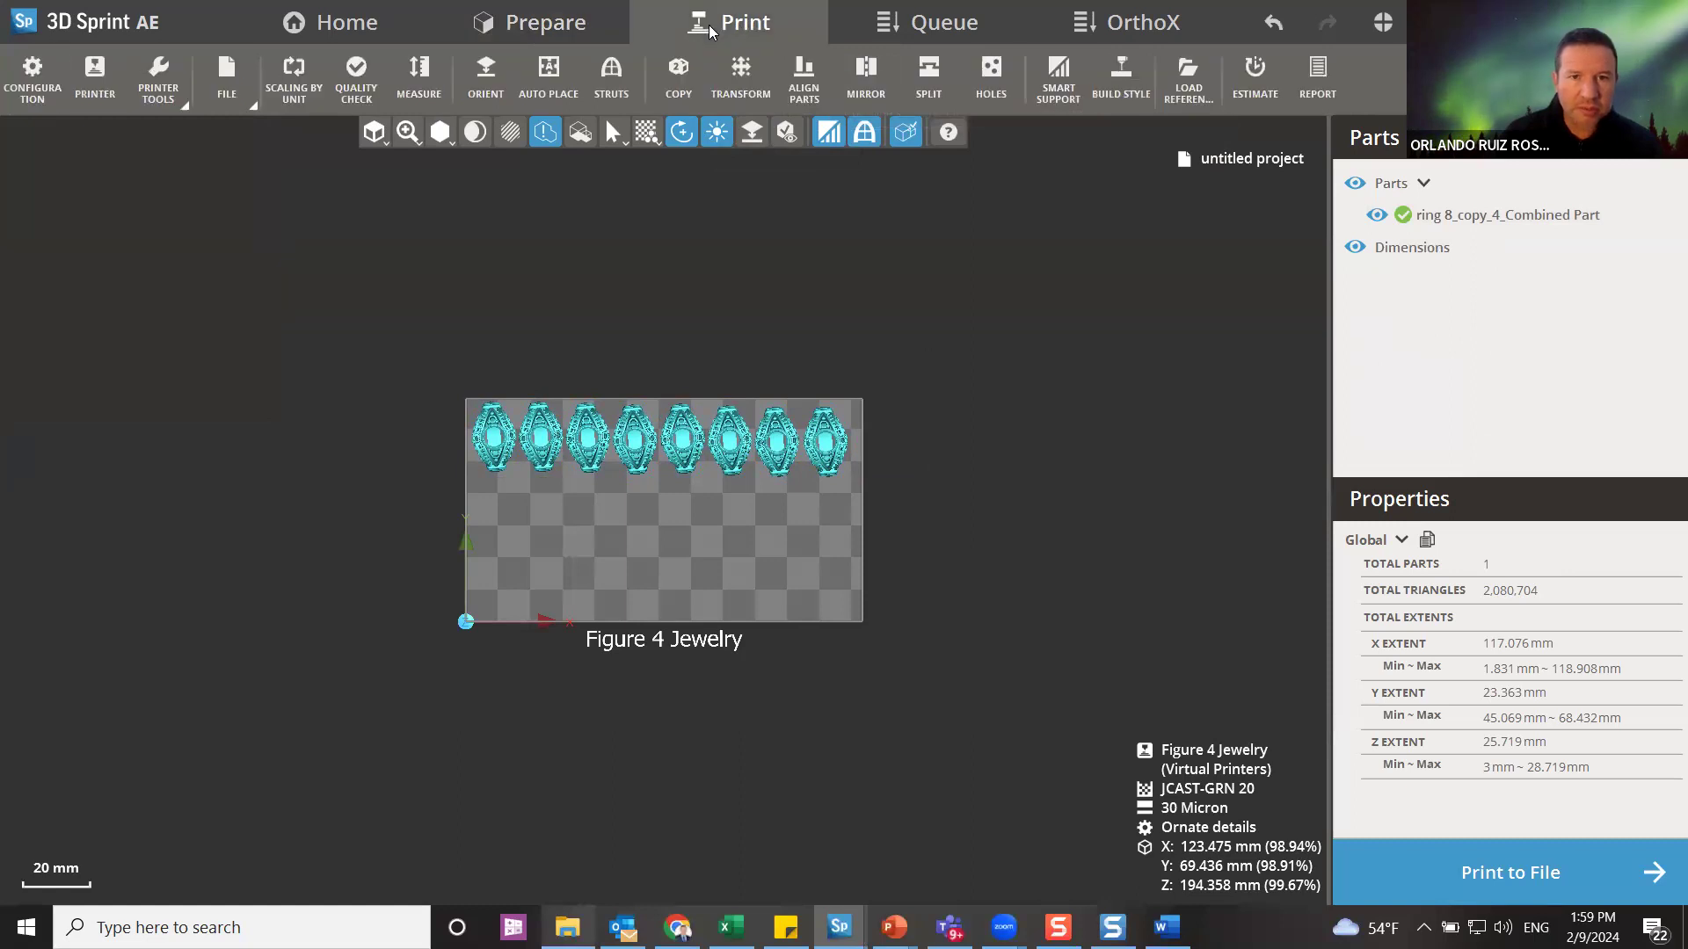
{"action": "left_click", "coordinate": [697, 91]}
{"action": "type", "text": "2"}
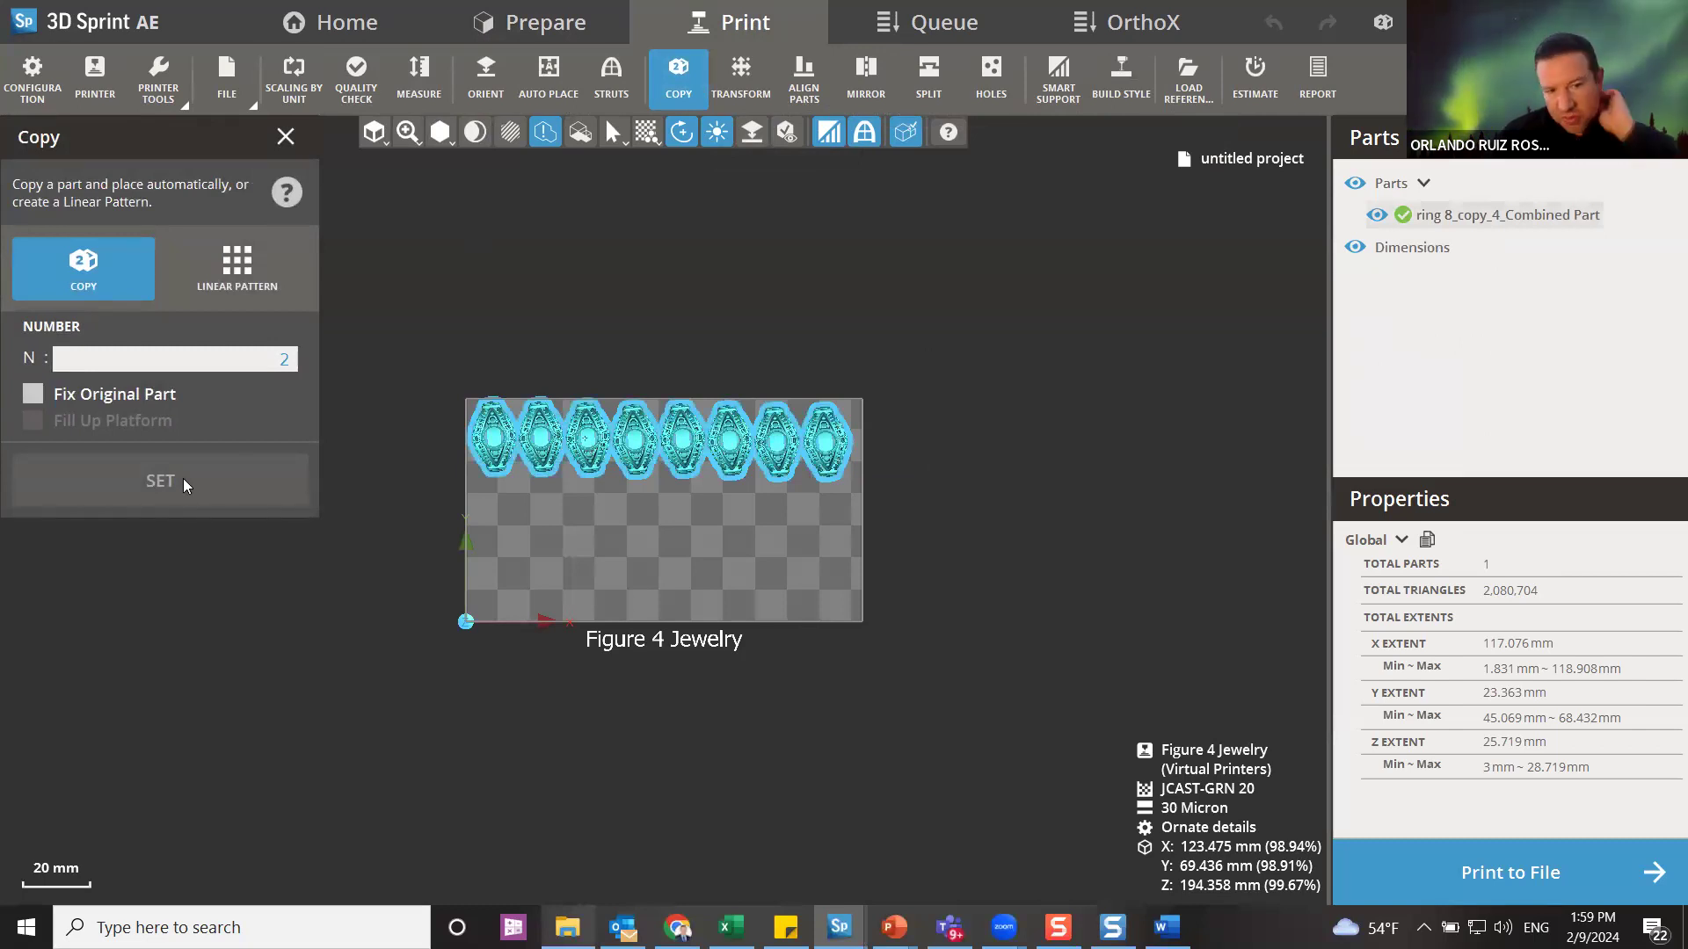
{"action": "left_click", "coordinate": [163, 482]}
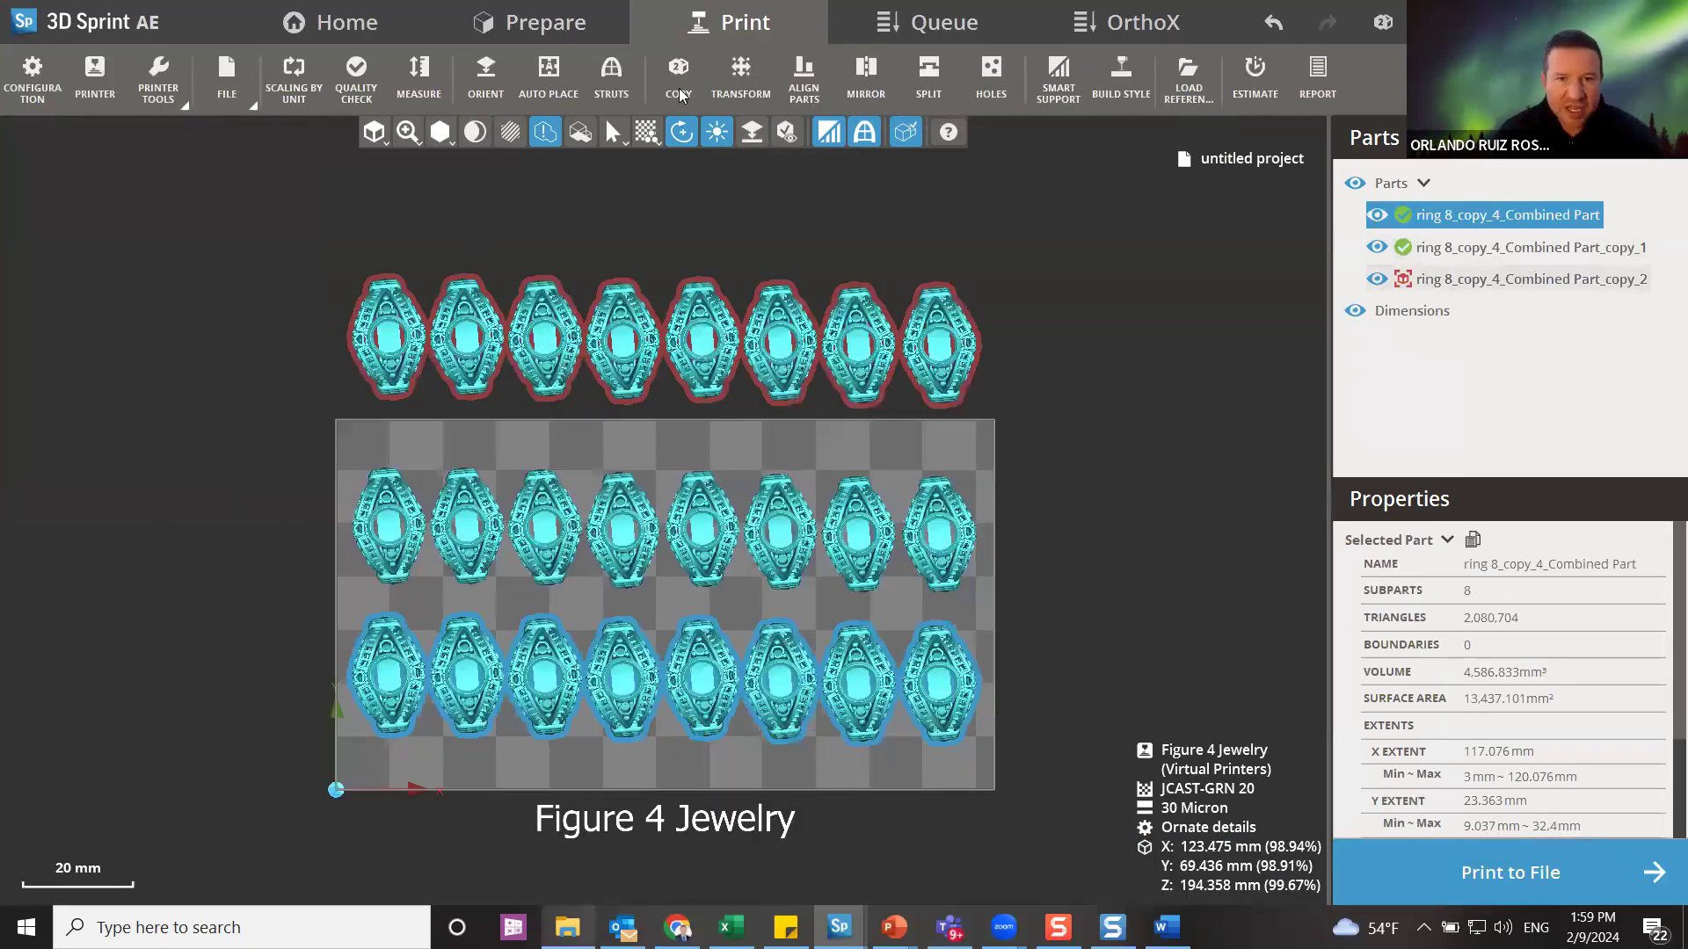
- Move the front row to about X 2.0 mm, Y 0.3 mm, and nest the second row close behind it with a sideways offset
{"action": "left_click", "coordinate": [741, 79]}
{"action": "left_click_drag", "start_coordinate": [699, 703], "coordinate": [695, 729]}
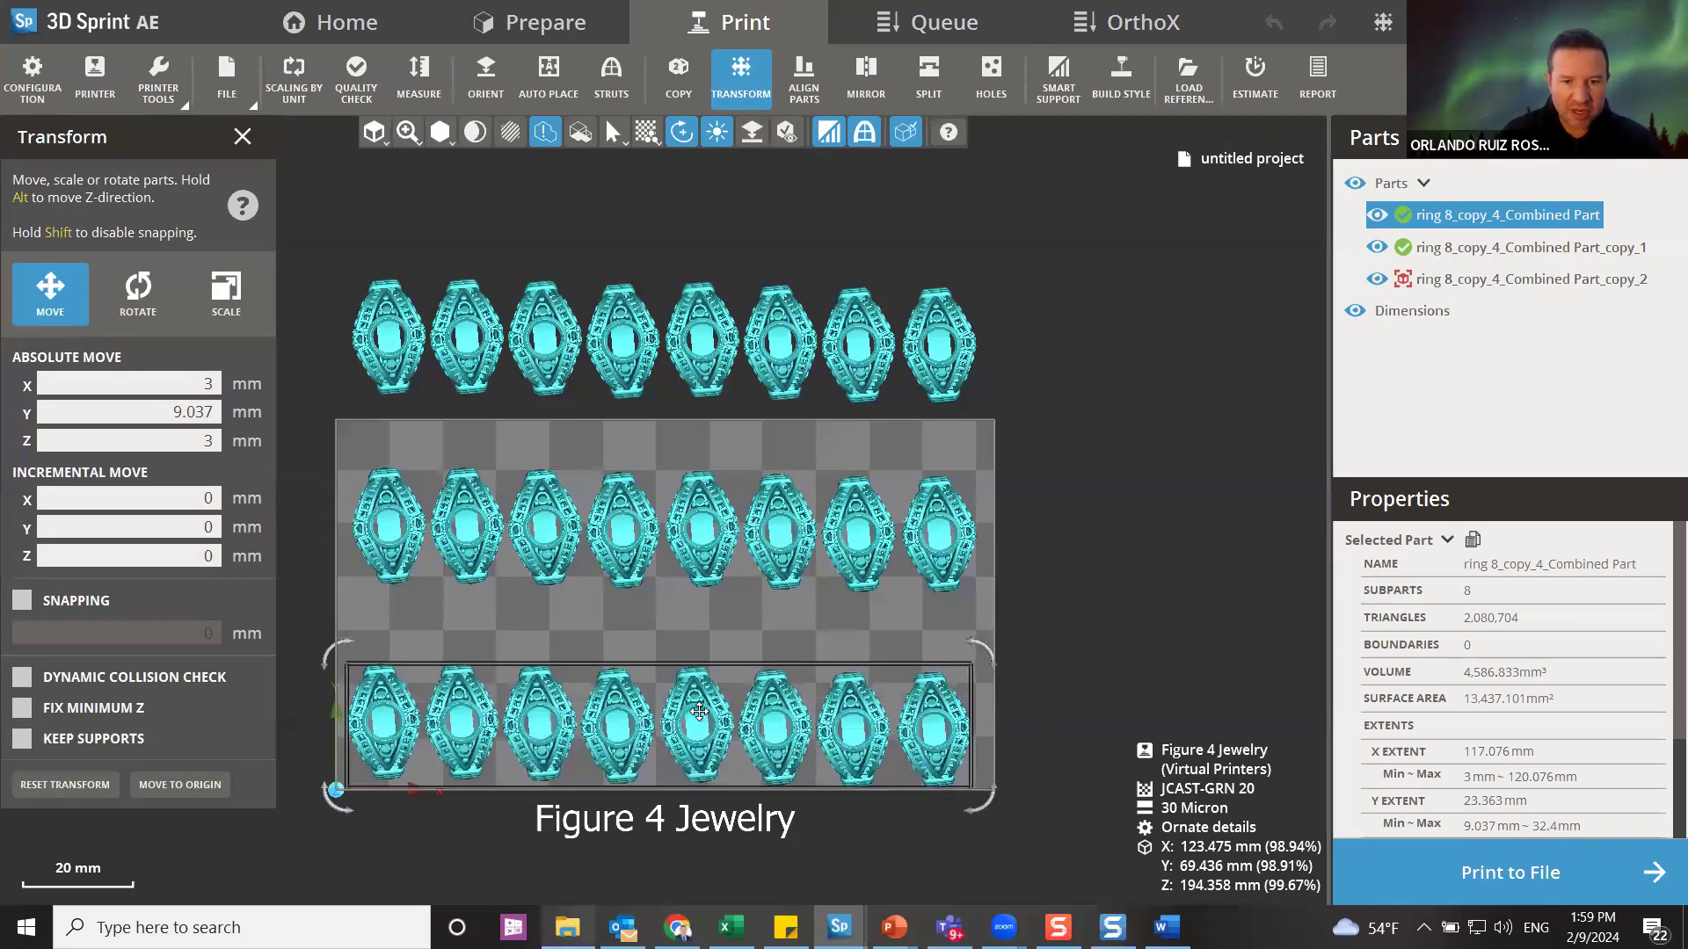
{"action": "left_click", "coordinate": [545, 536]}
{"action": "left_click_drag", "start_coordinate": [545, 537], "coordinate": [565, 618]}
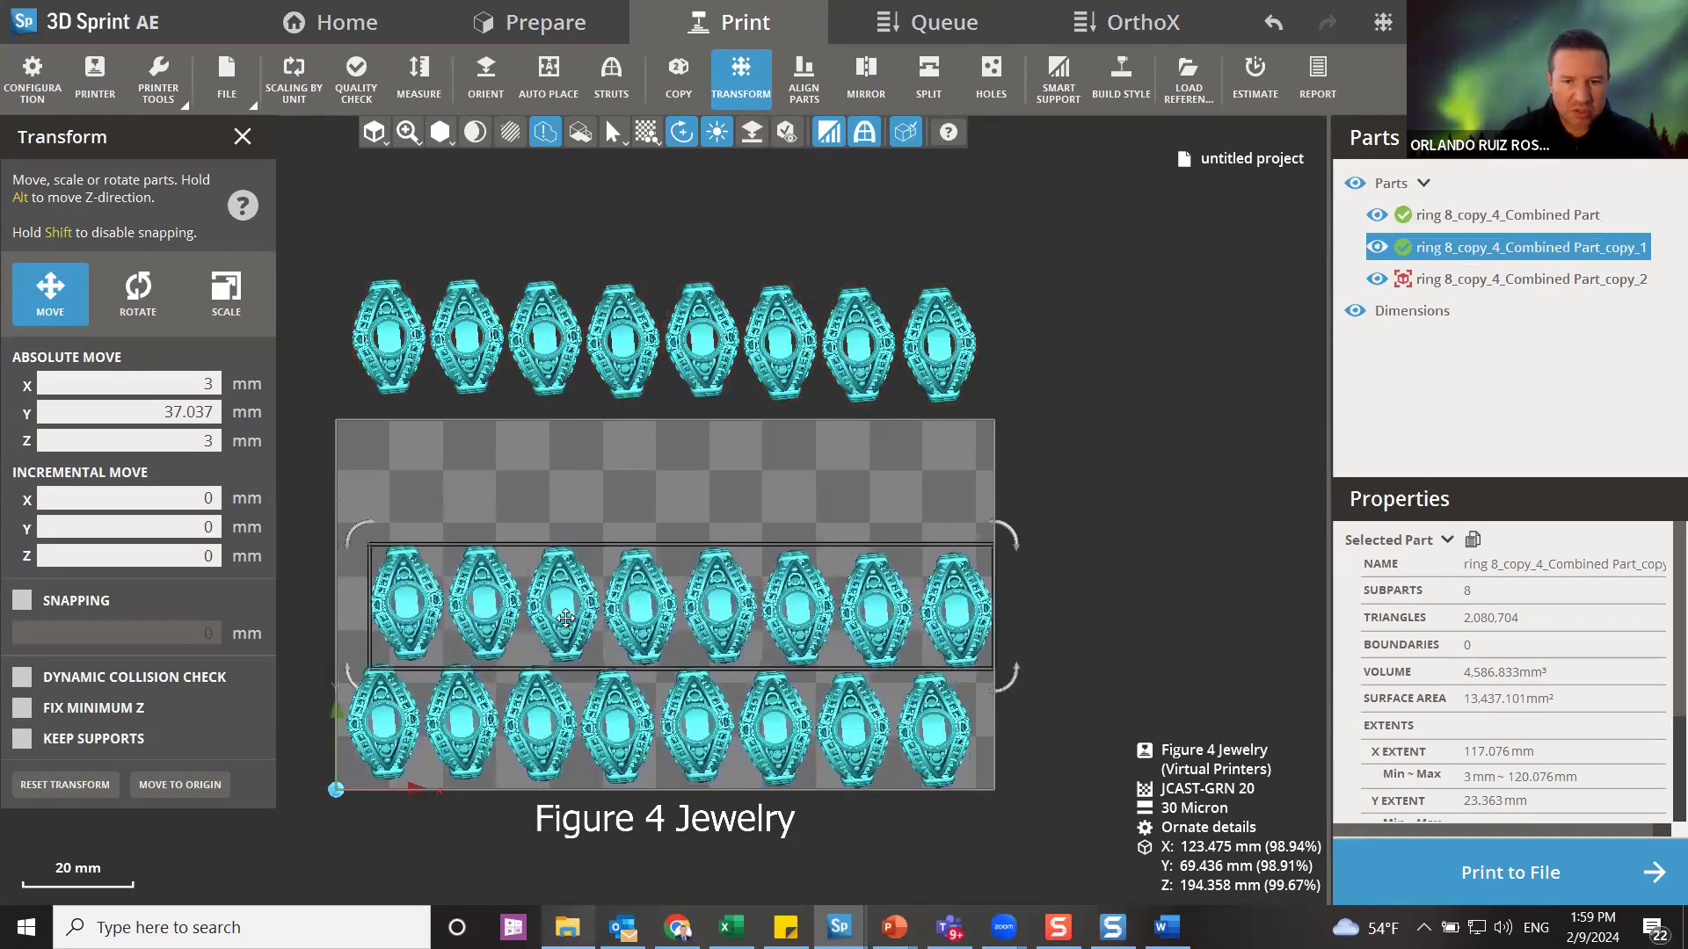
- Move the off-platform third row onto the platform behind the other two, at about X 1.4 mm, Y 46.1 mm
{"action": "left_click", "coordinate": [606, 365]}
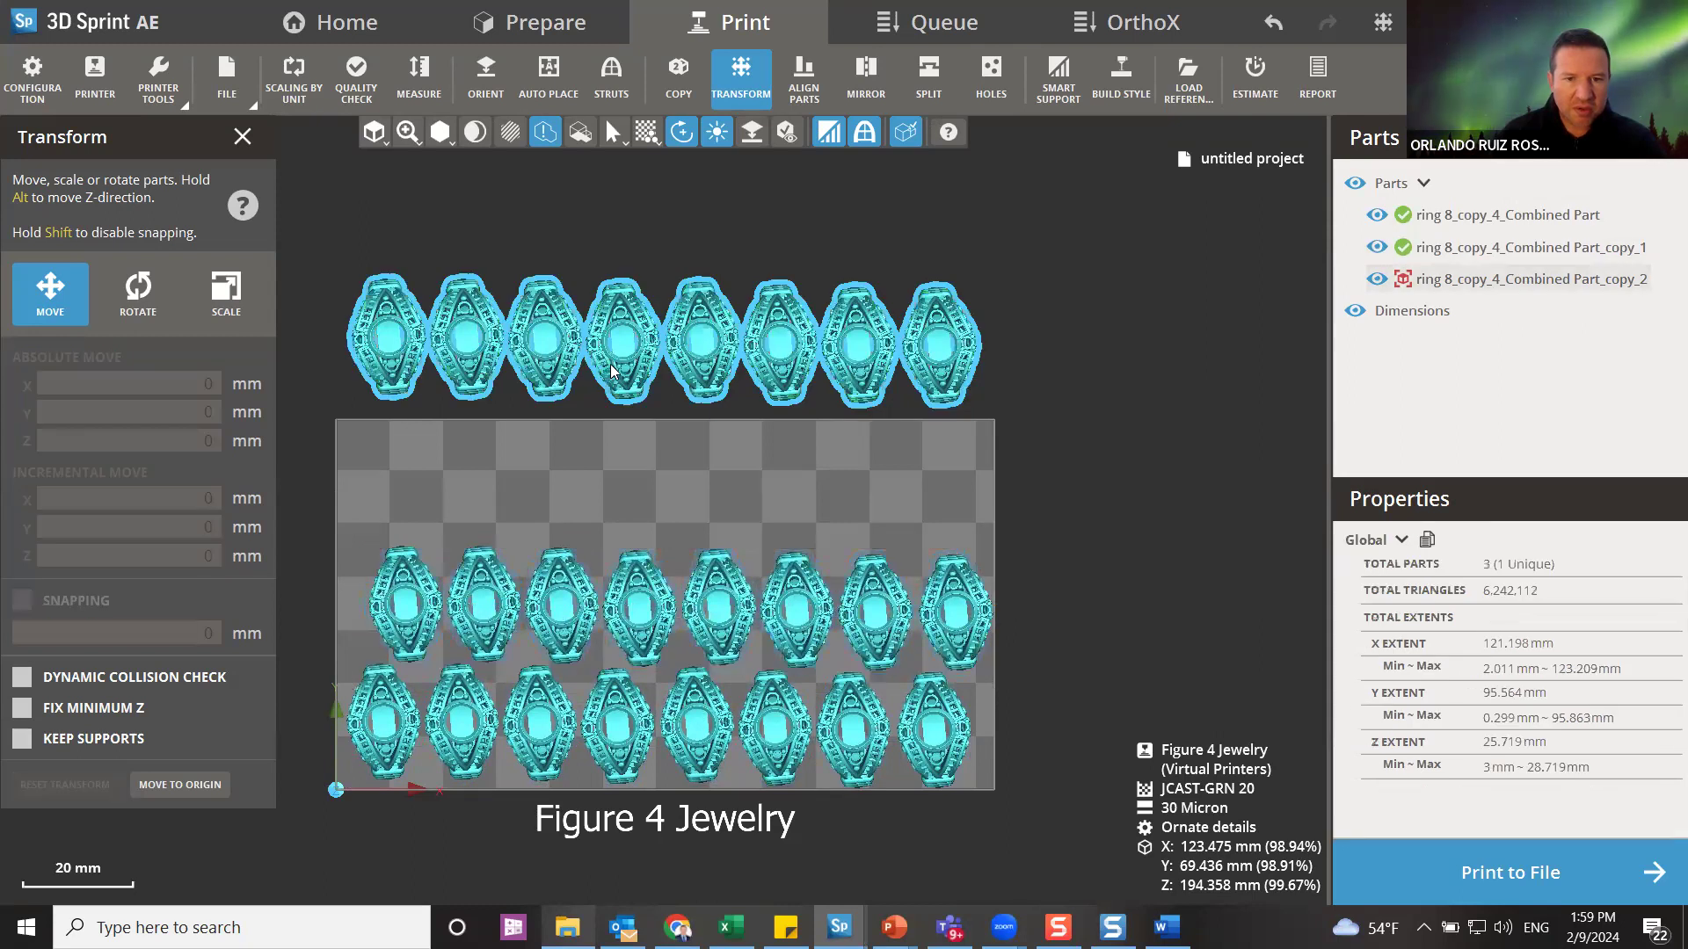
{"action": "left_click_drag", "start_coordinate": [613, 370], "coordinate": [612, 505]}
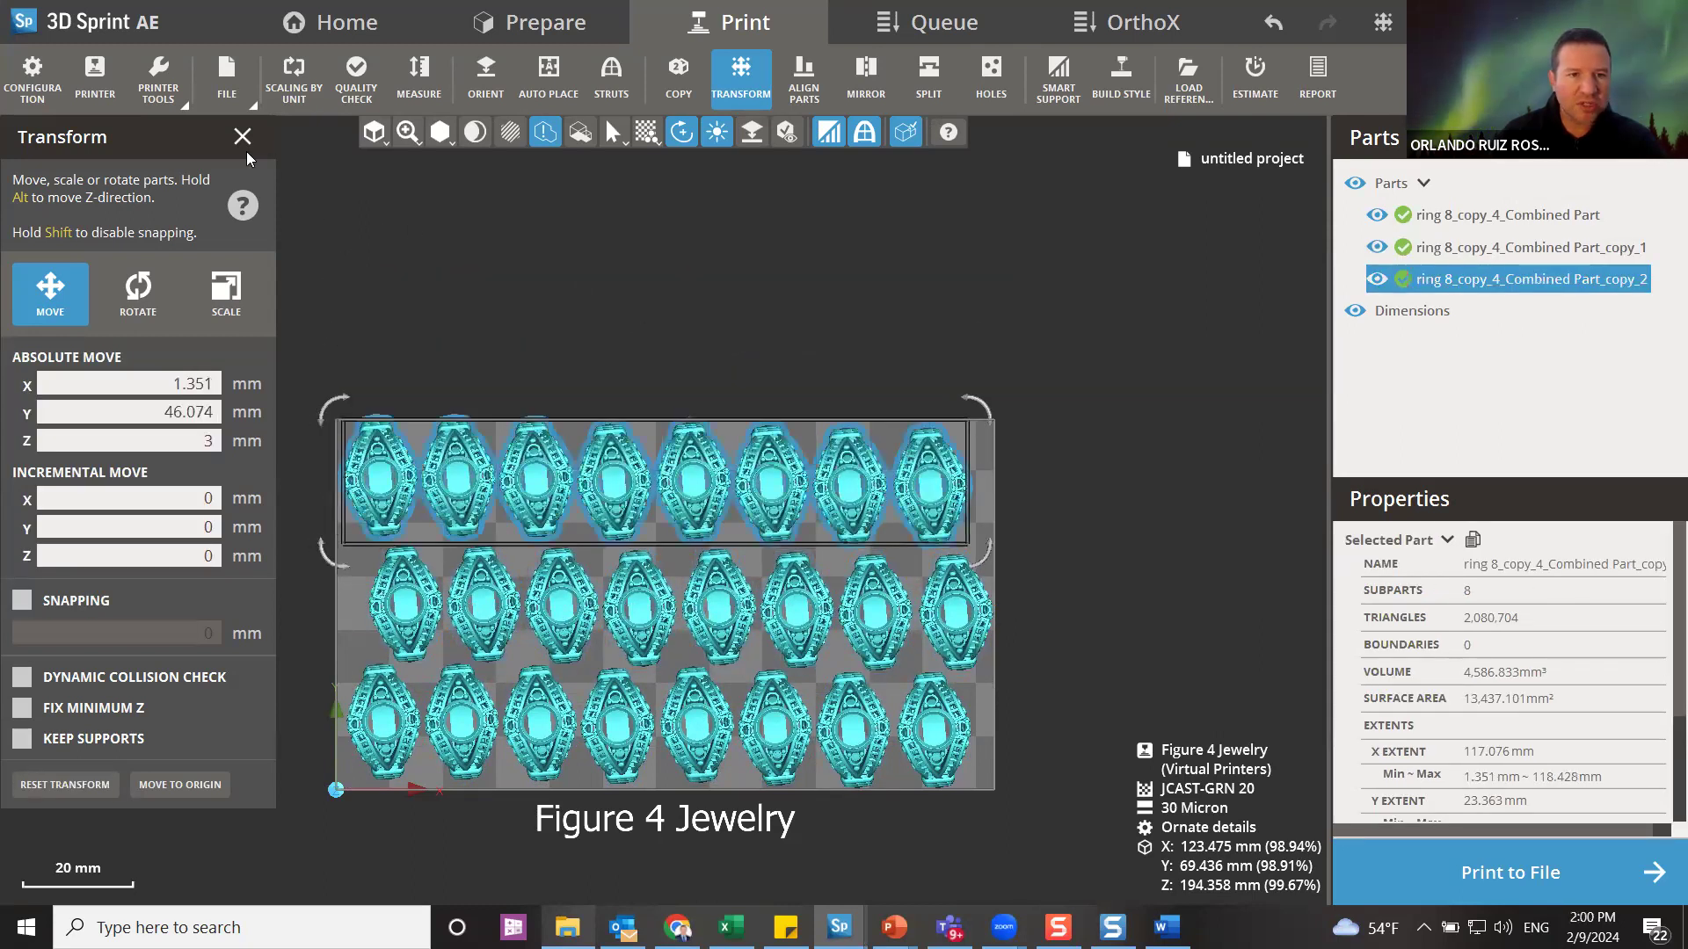
{"action": "left_click", "coordinate": [478, 271]}
{"action": "left_click", "coordinate": [242, 137]}
- Combine all three ring rows into a single new part with Combine / Separate
{"action": "right_click_drag", "start_coordinate": [678, 302], "coordinate": [505, 410]}
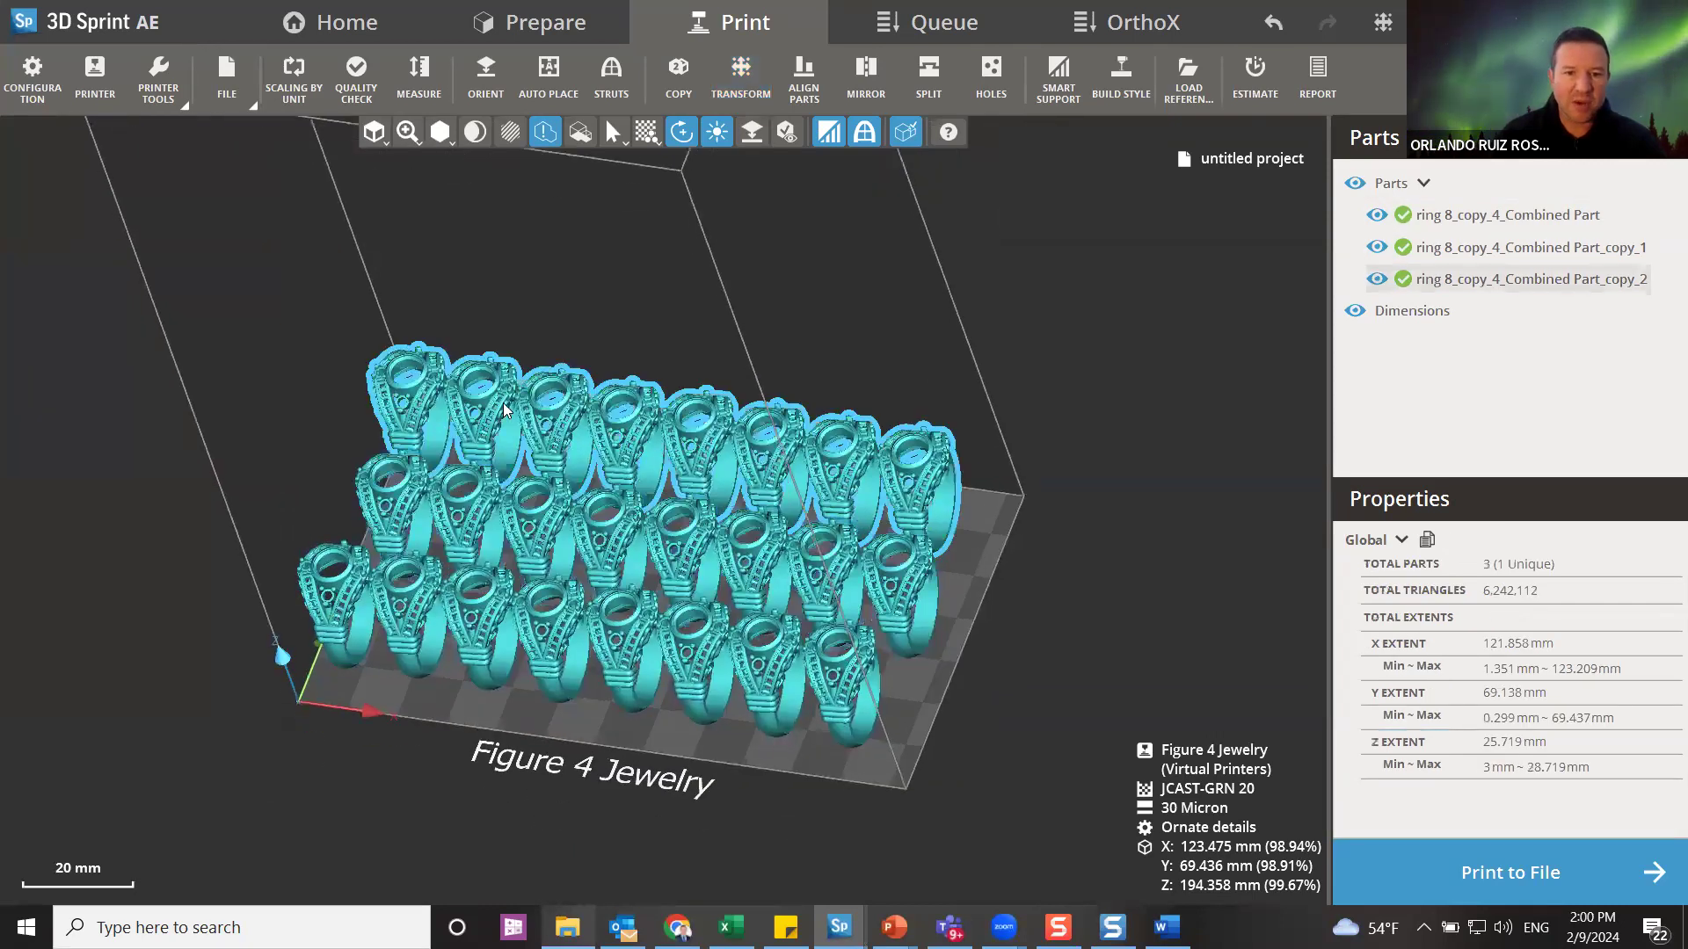
{"action": "right_click_drag", "start_coordinate": [612, 389], "coordinate": [620, 369]}
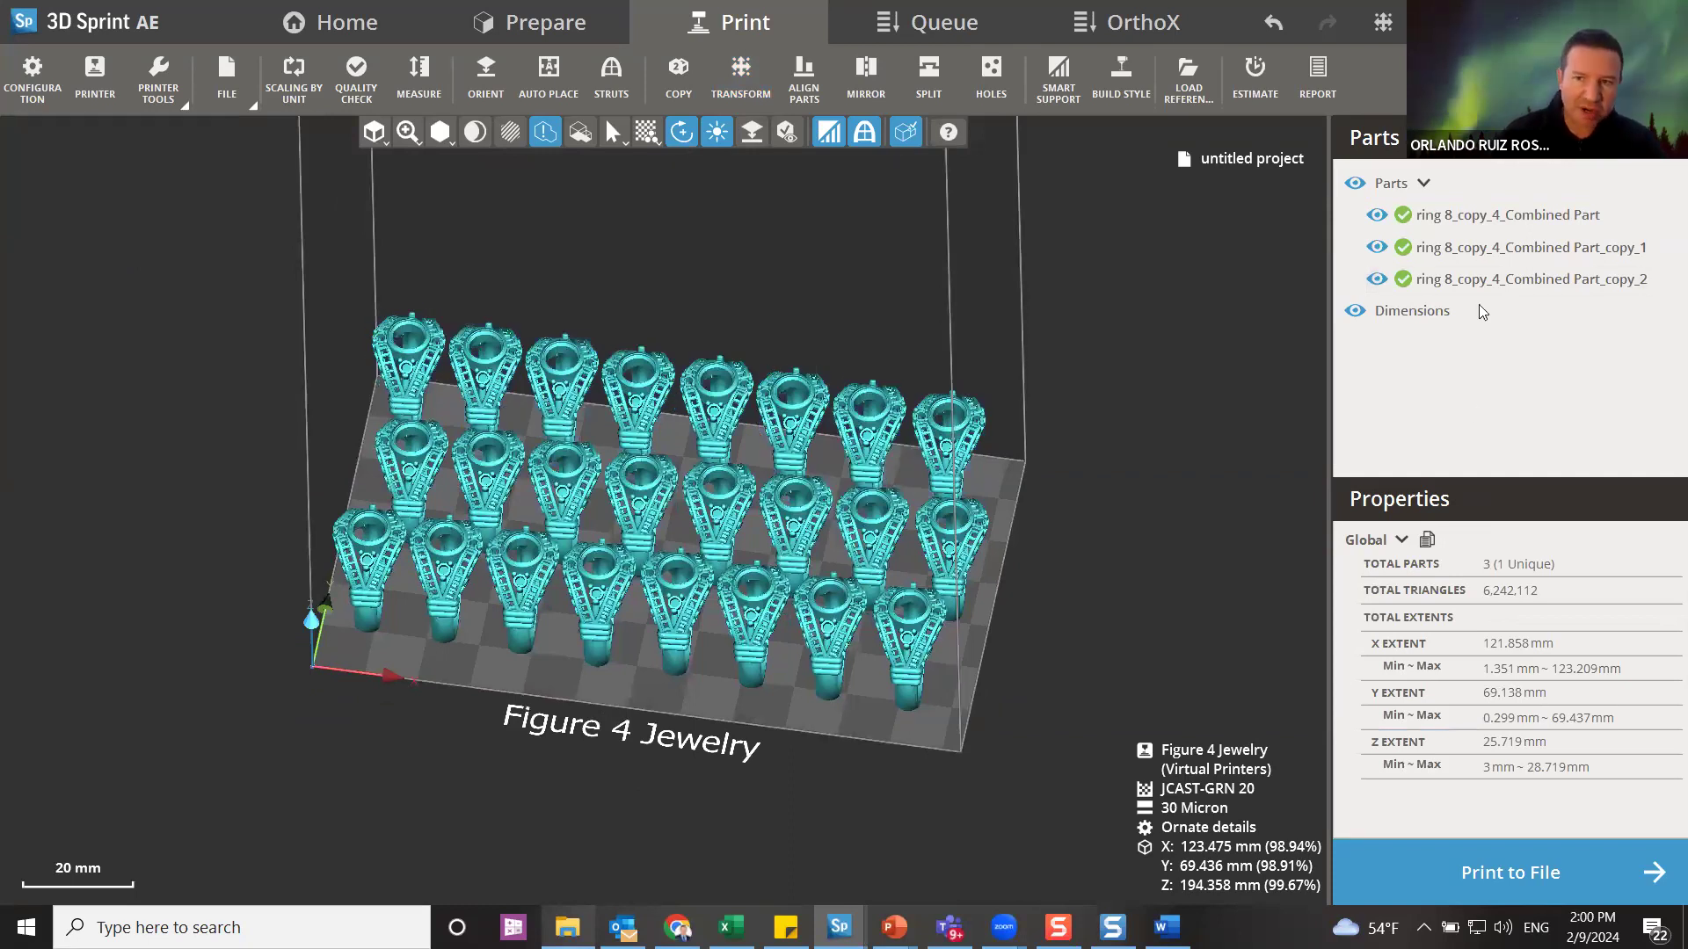
{"action": "left_click", "coordinate": [1466, 280]}
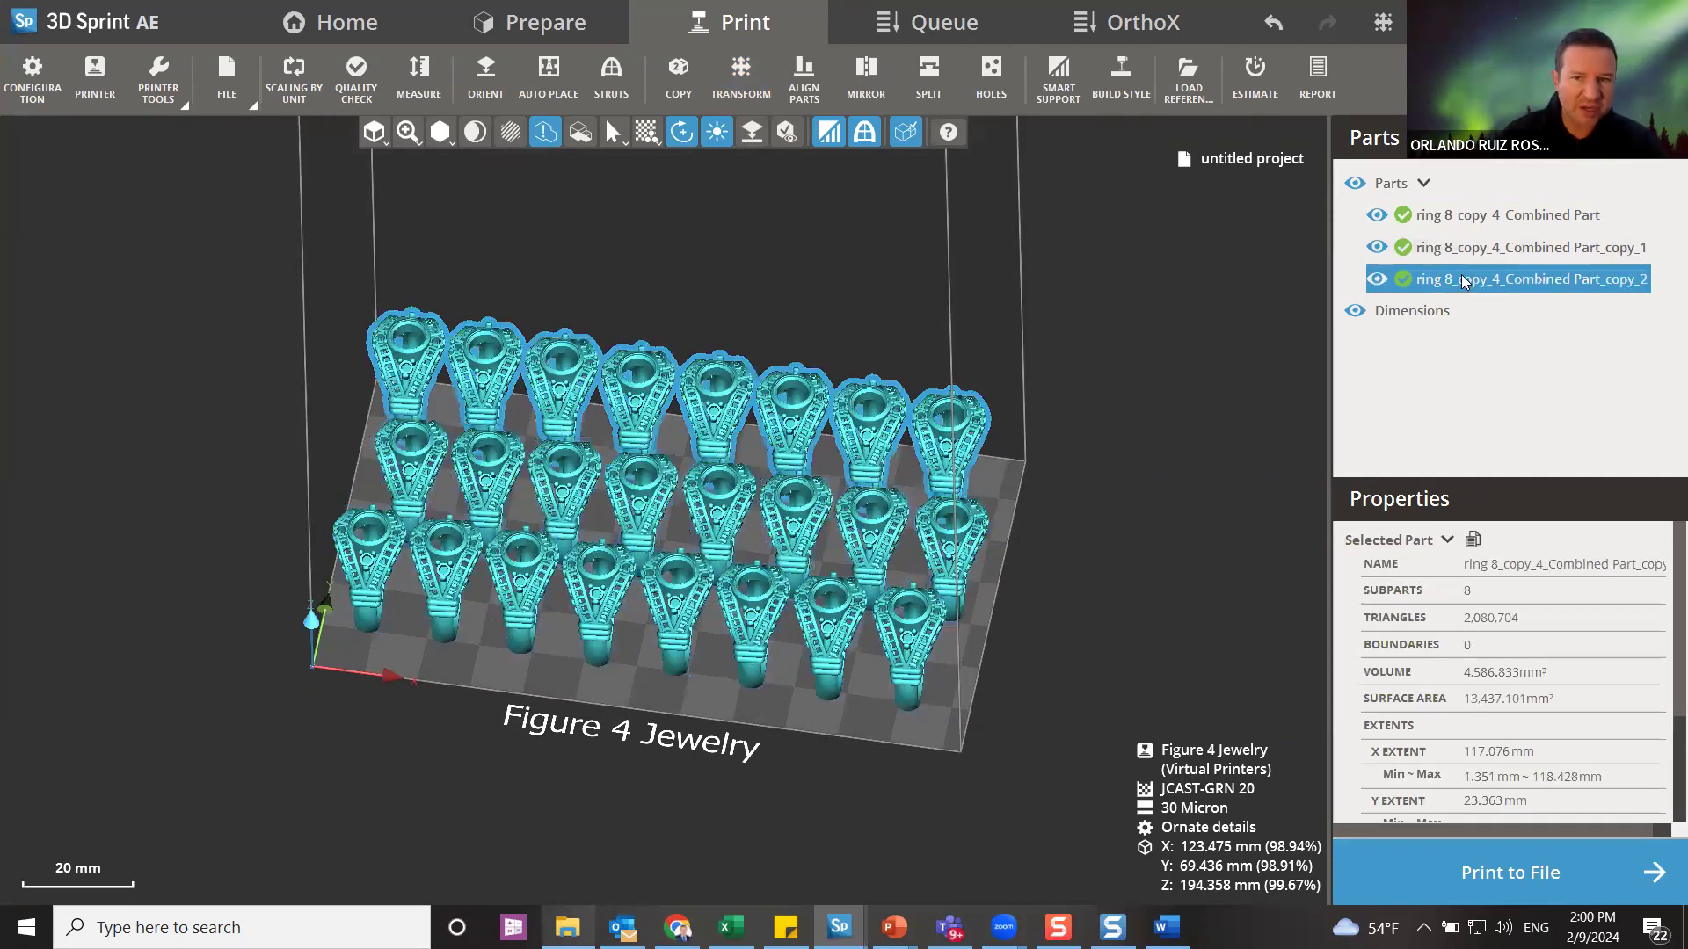
{"action": "left_click_drag", "start_coordinate": [343, 249], "coordinate": [1066, 849]}
{"action": "left_click", "coordinate": [606, 42]}
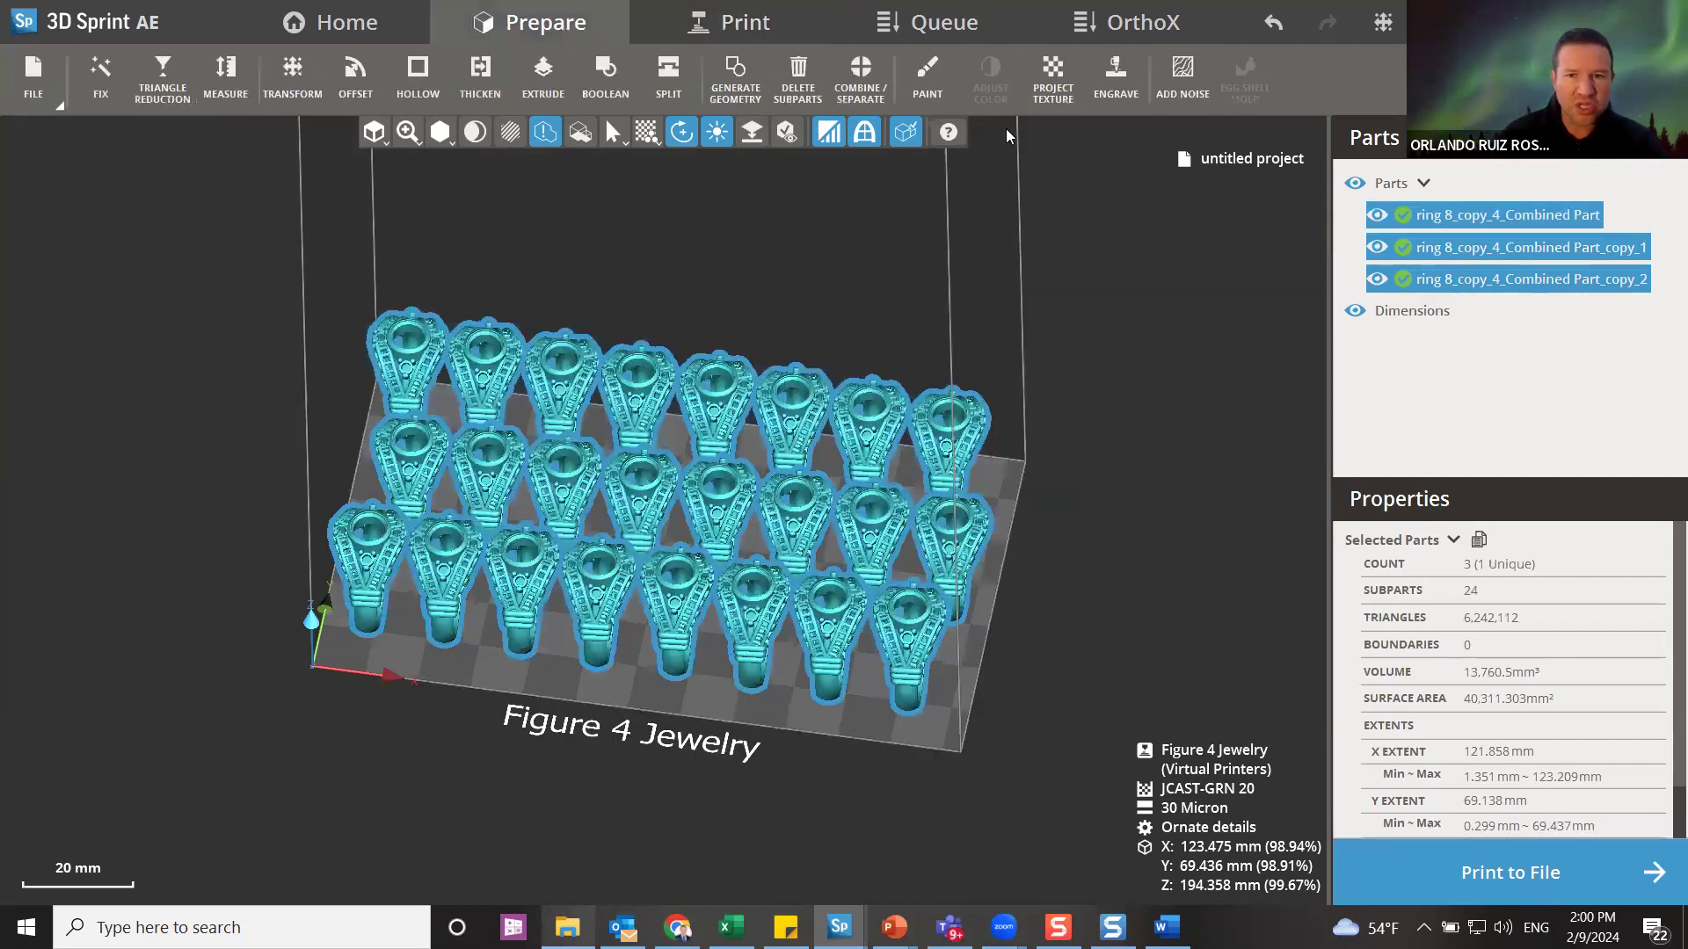
{"action": "left_click", "coordinate": [848, 90]}
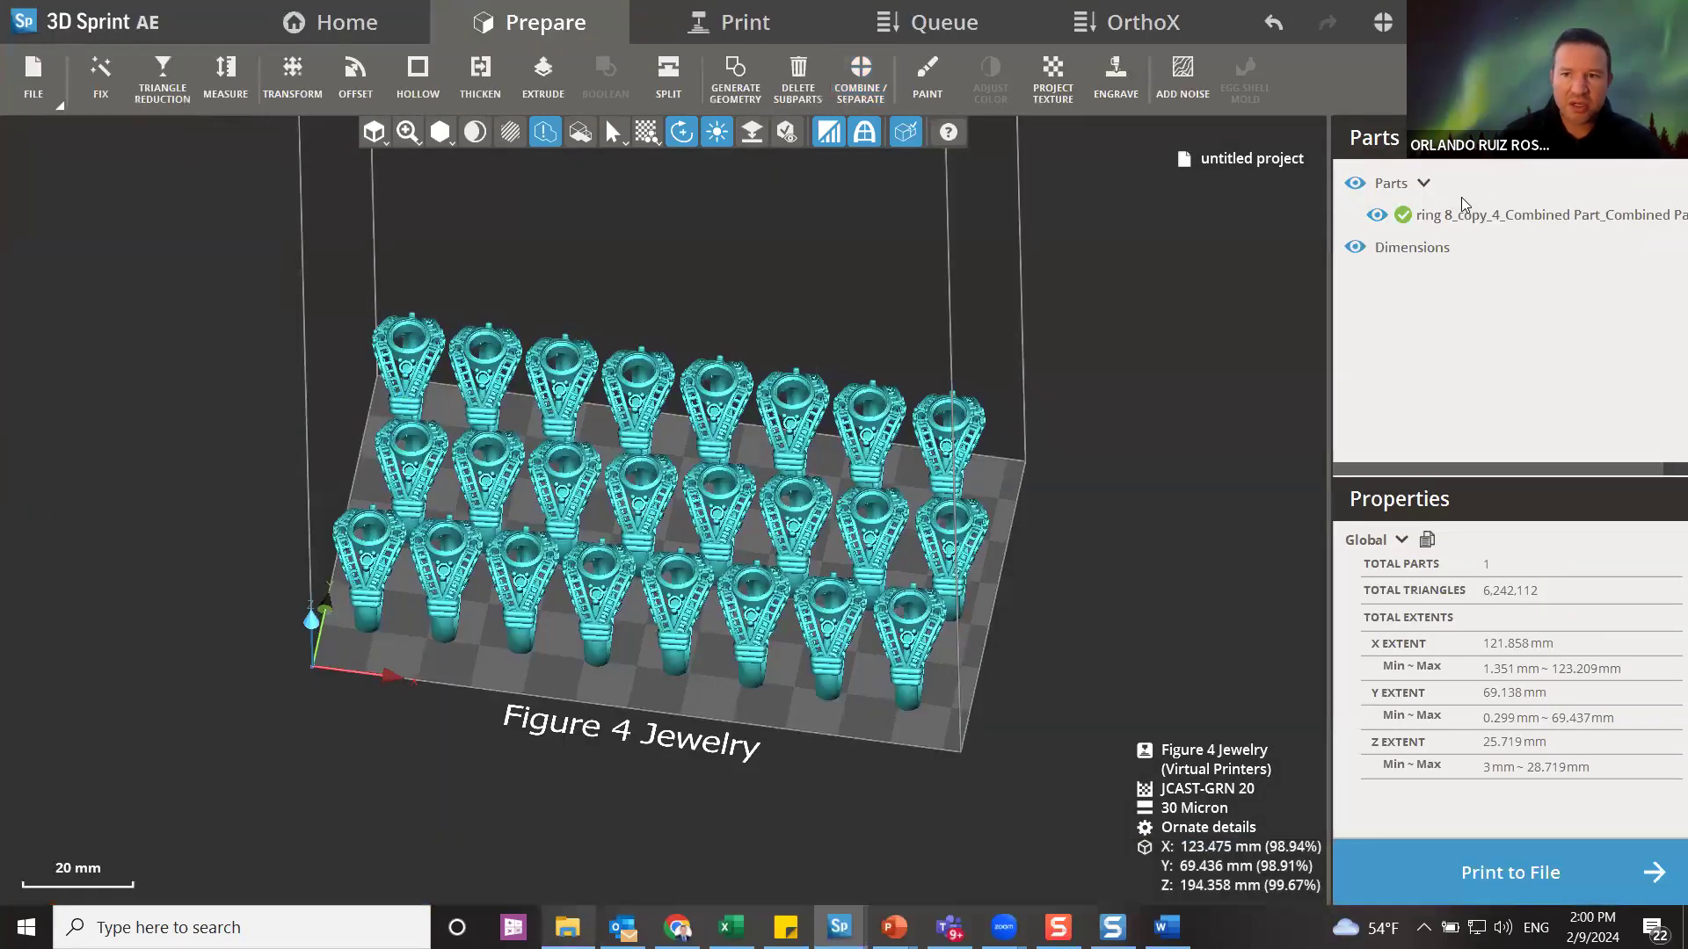
- Select the combined 24-ring part and run Fix on its mesh
{"action": "left_click", "coordinate": [1455, 224]}
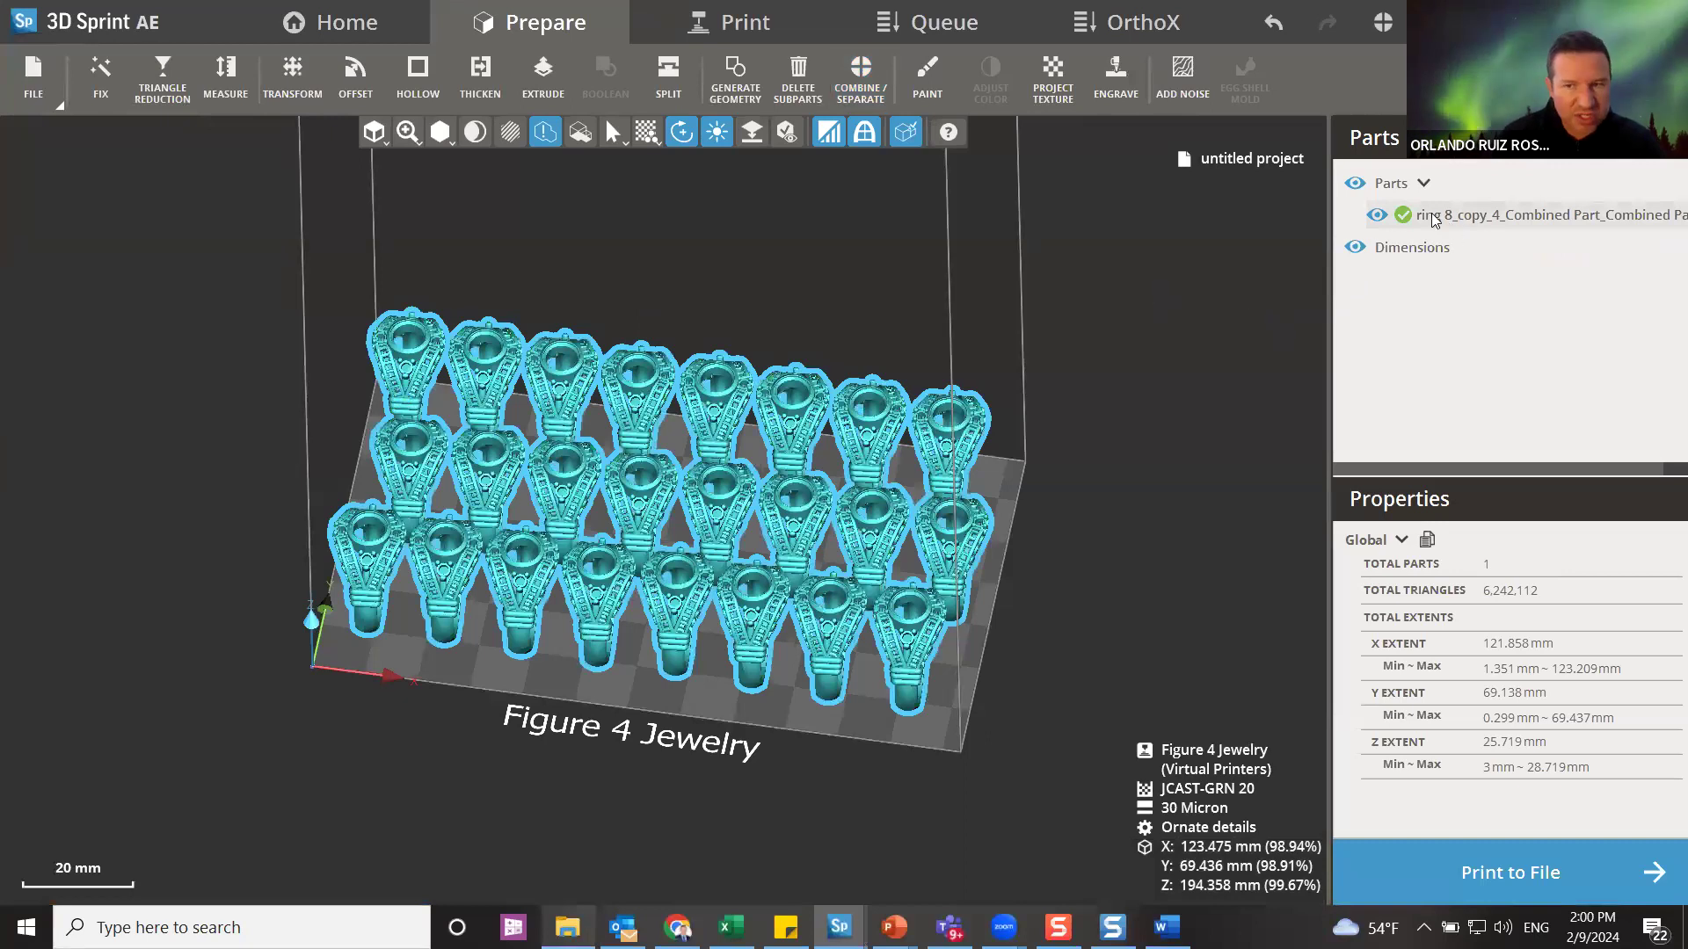
{"action": "left_click", "coordinate": [582, 617]}
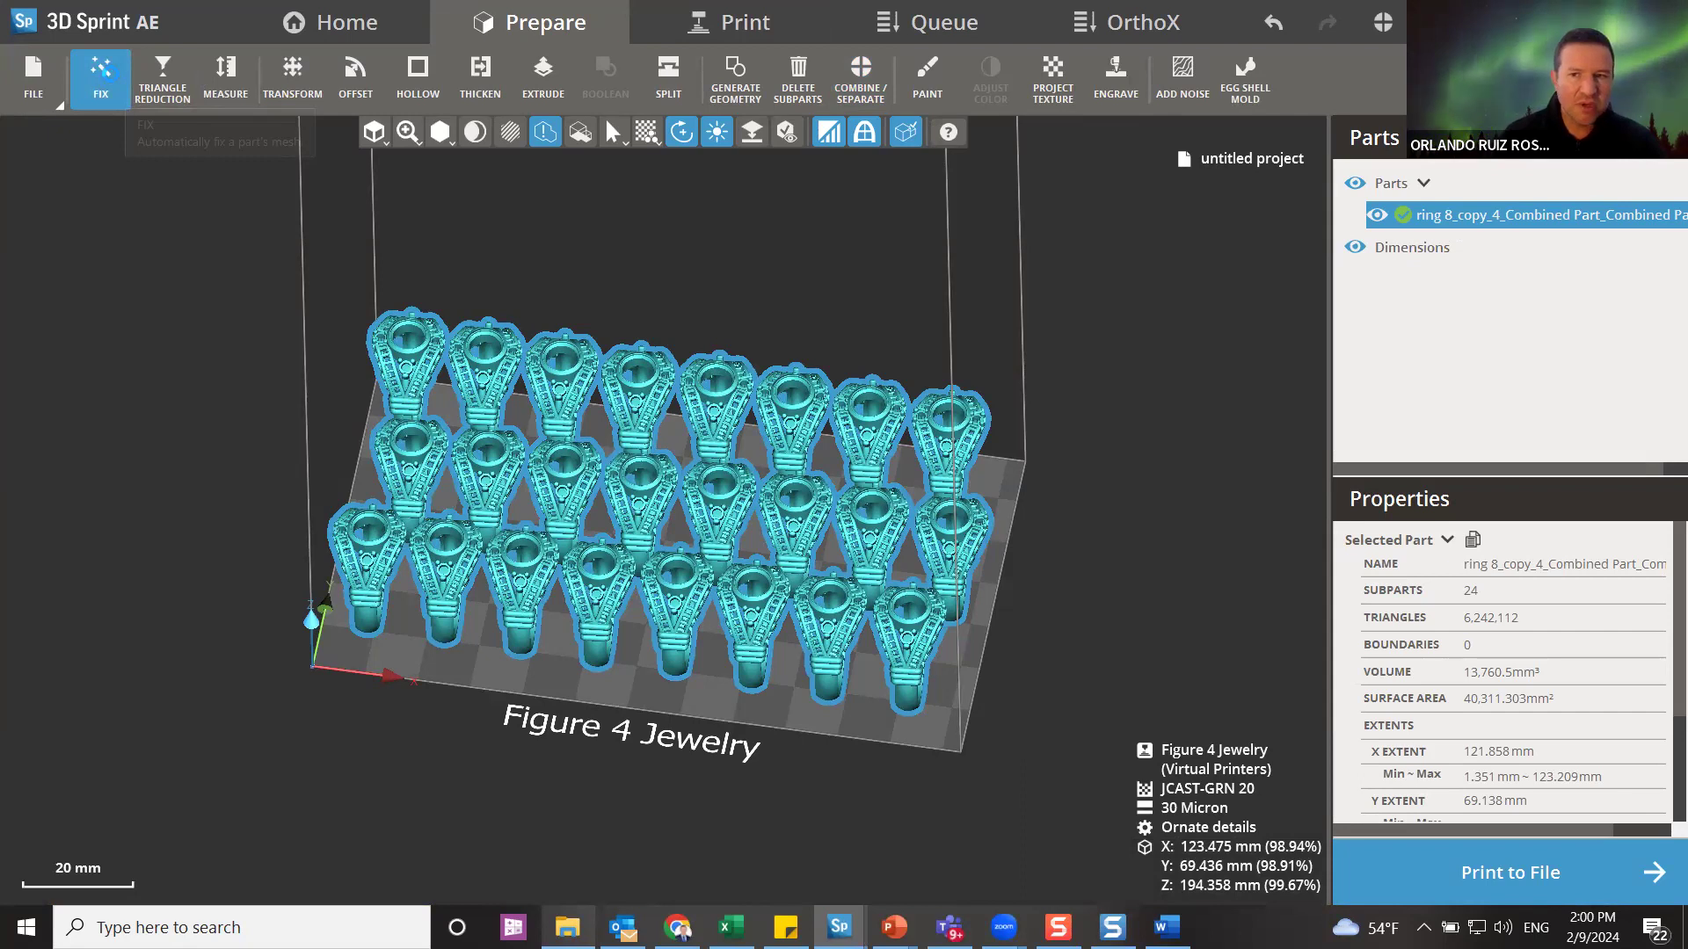
{"action": "left_click", "coordinate": [102, 76]}
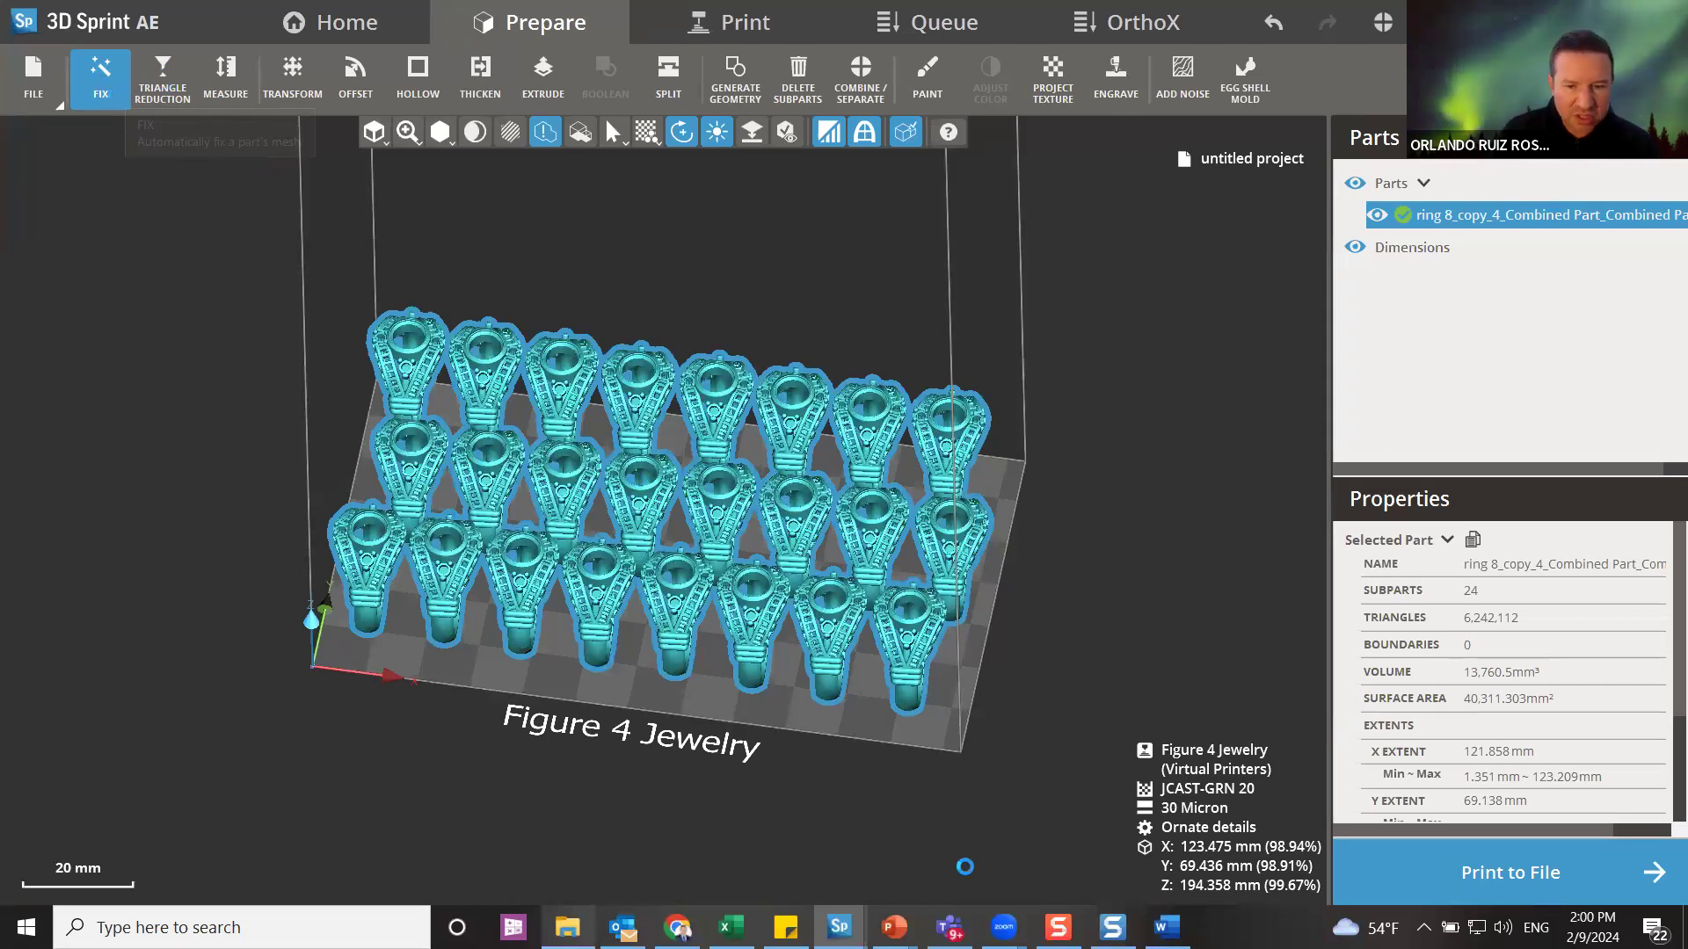
- Switch to the window with the supported project ring 8_Combined Part_Combined Part.3dprint and estimate its build time and material
{"action": "mouse_move", "coordinate": [840, 927]}
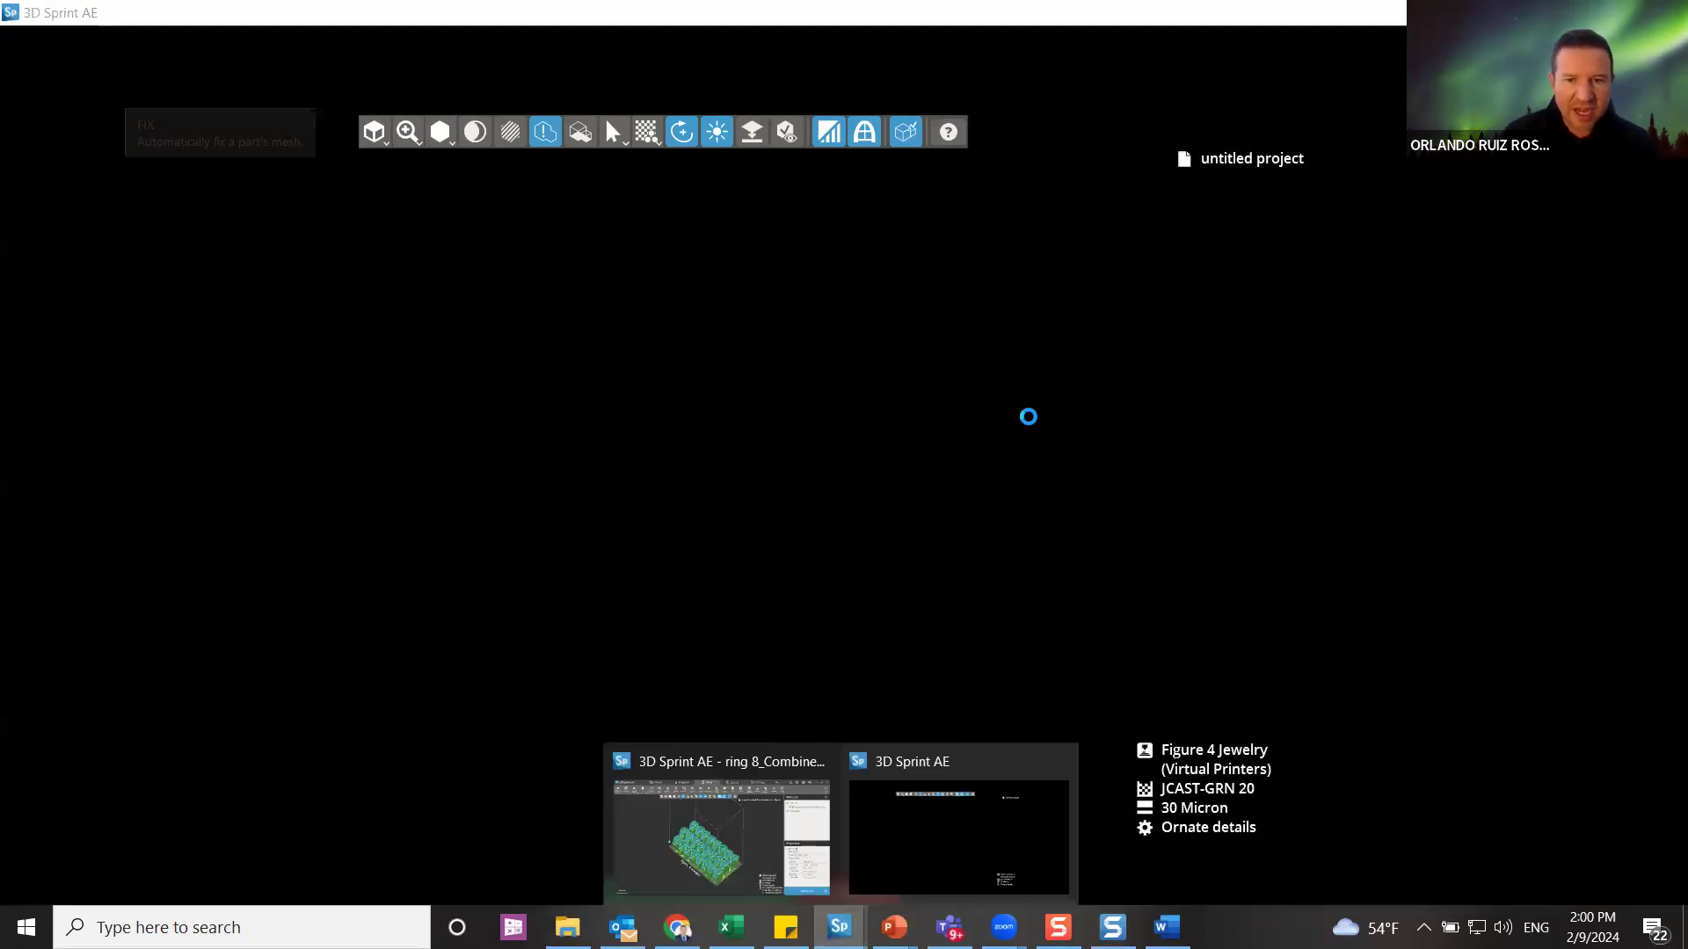
{"action": "left_click", "coordinate": [723, 846]}
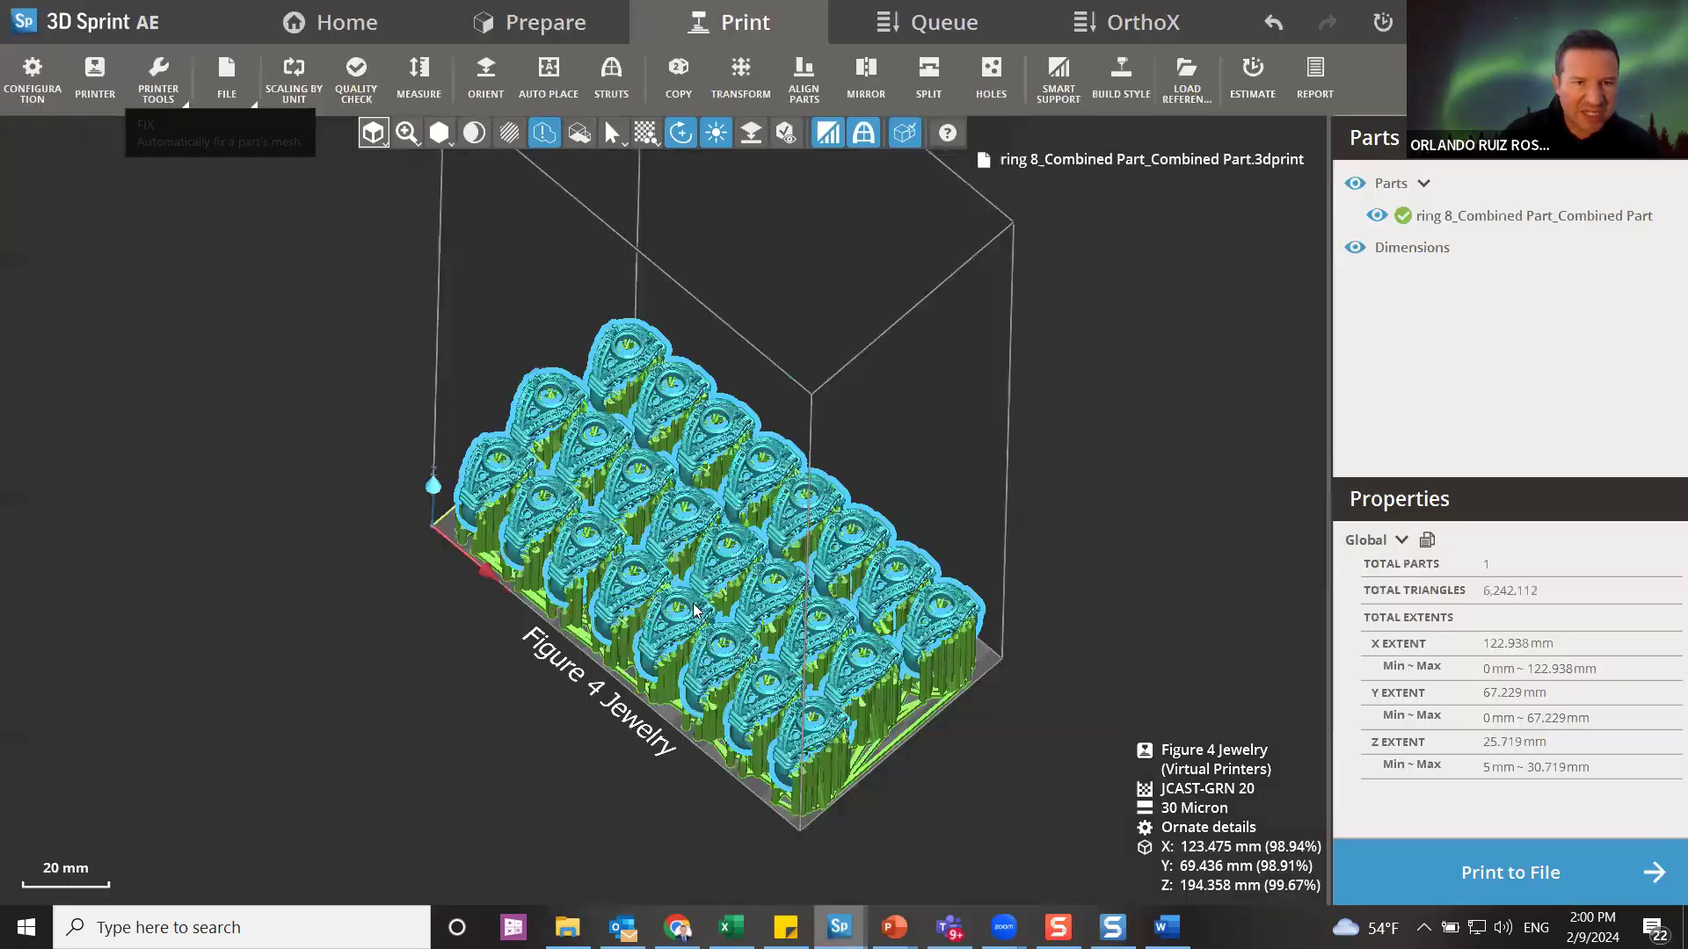
{"action": "right_click_drag", "start_coordinate": [677, 611], "coordinate": [796, 444]}
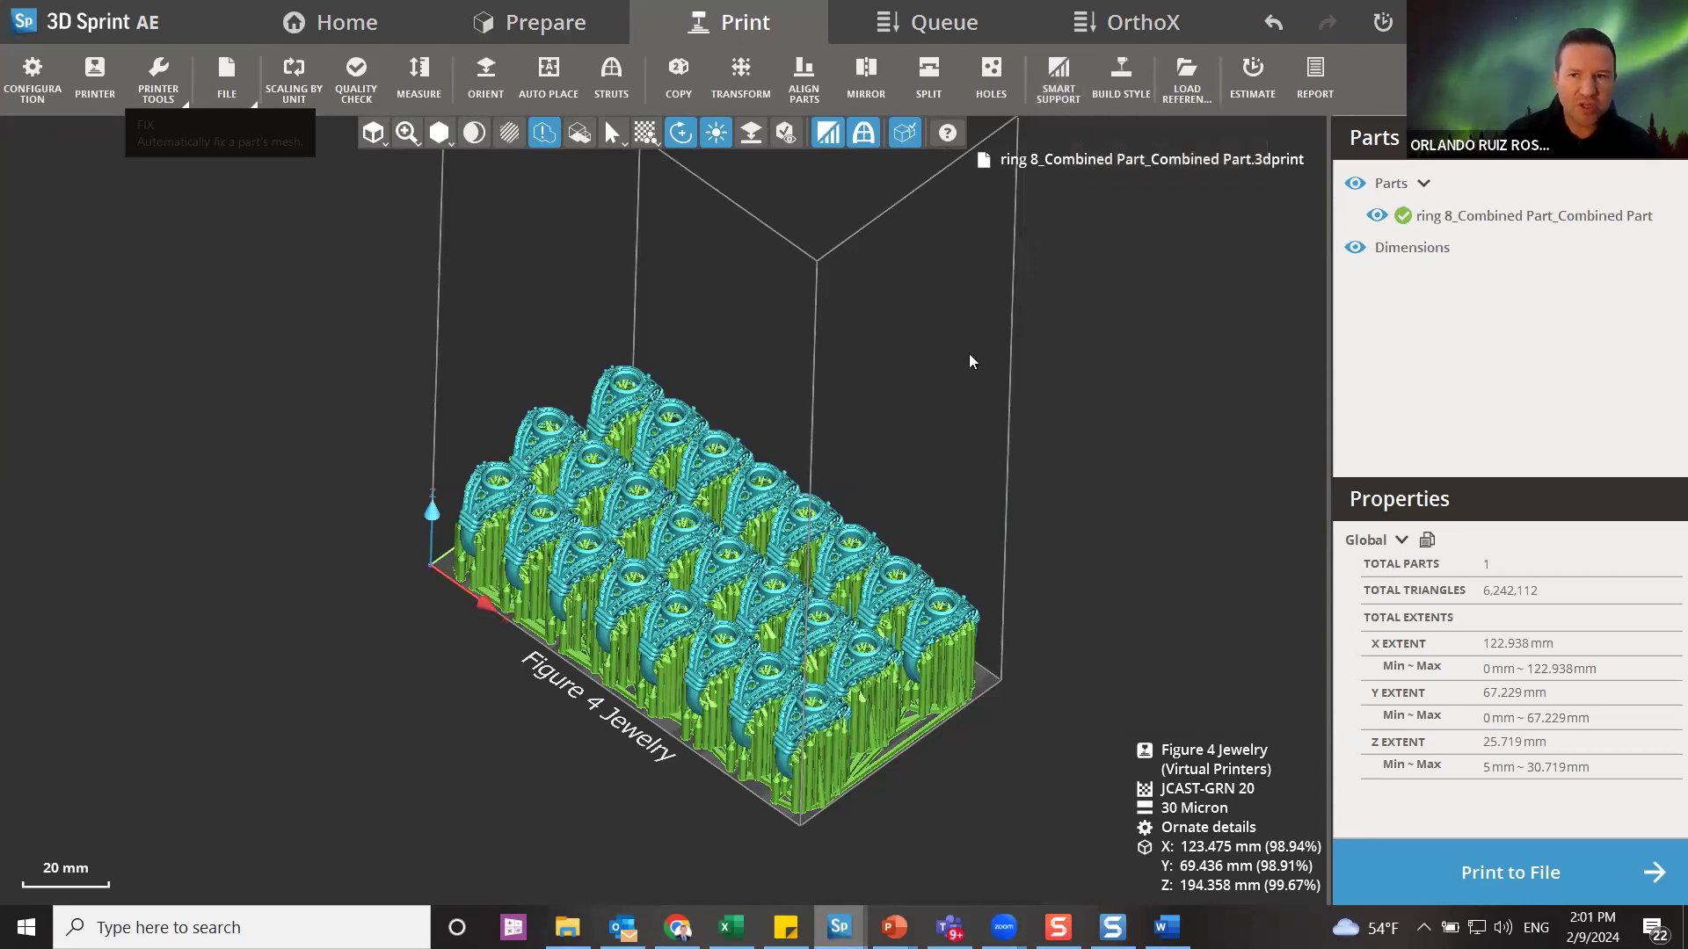
{"action": "left_click", "coordinate": [1253, 77]}
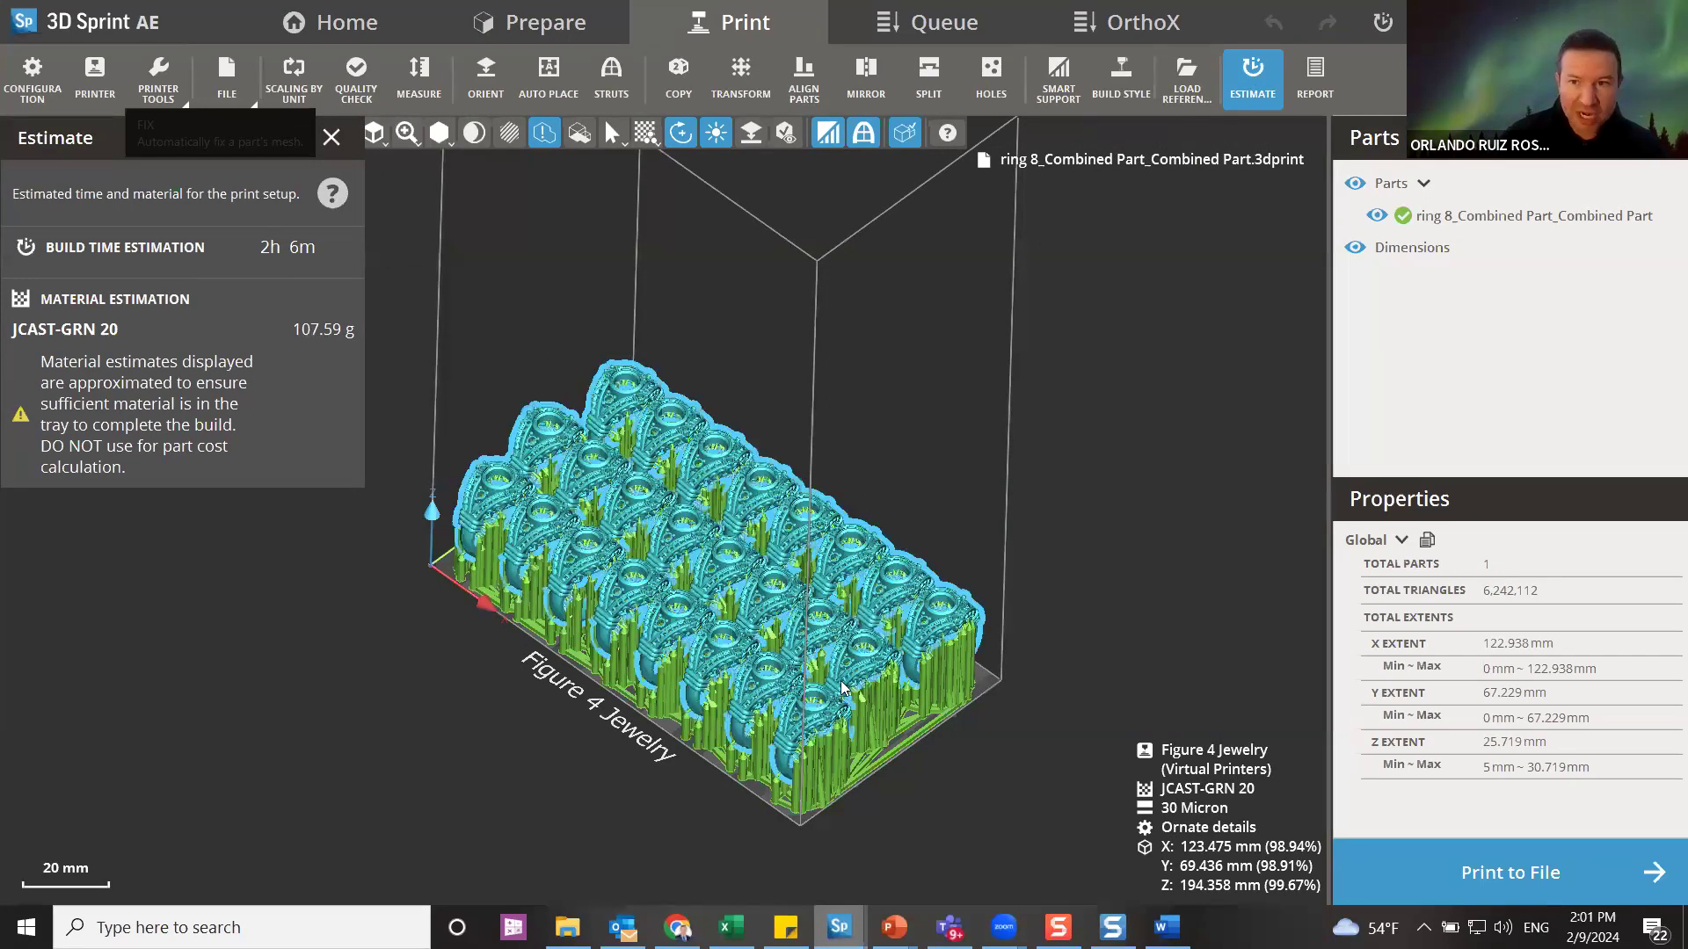
- Generate the print setup's Excel report, set to open after saving, and save it in the Downloads folder as ring 8_Combined Part_Combined Part
{"action": "left_click", "coordinate": [1315, 78]}
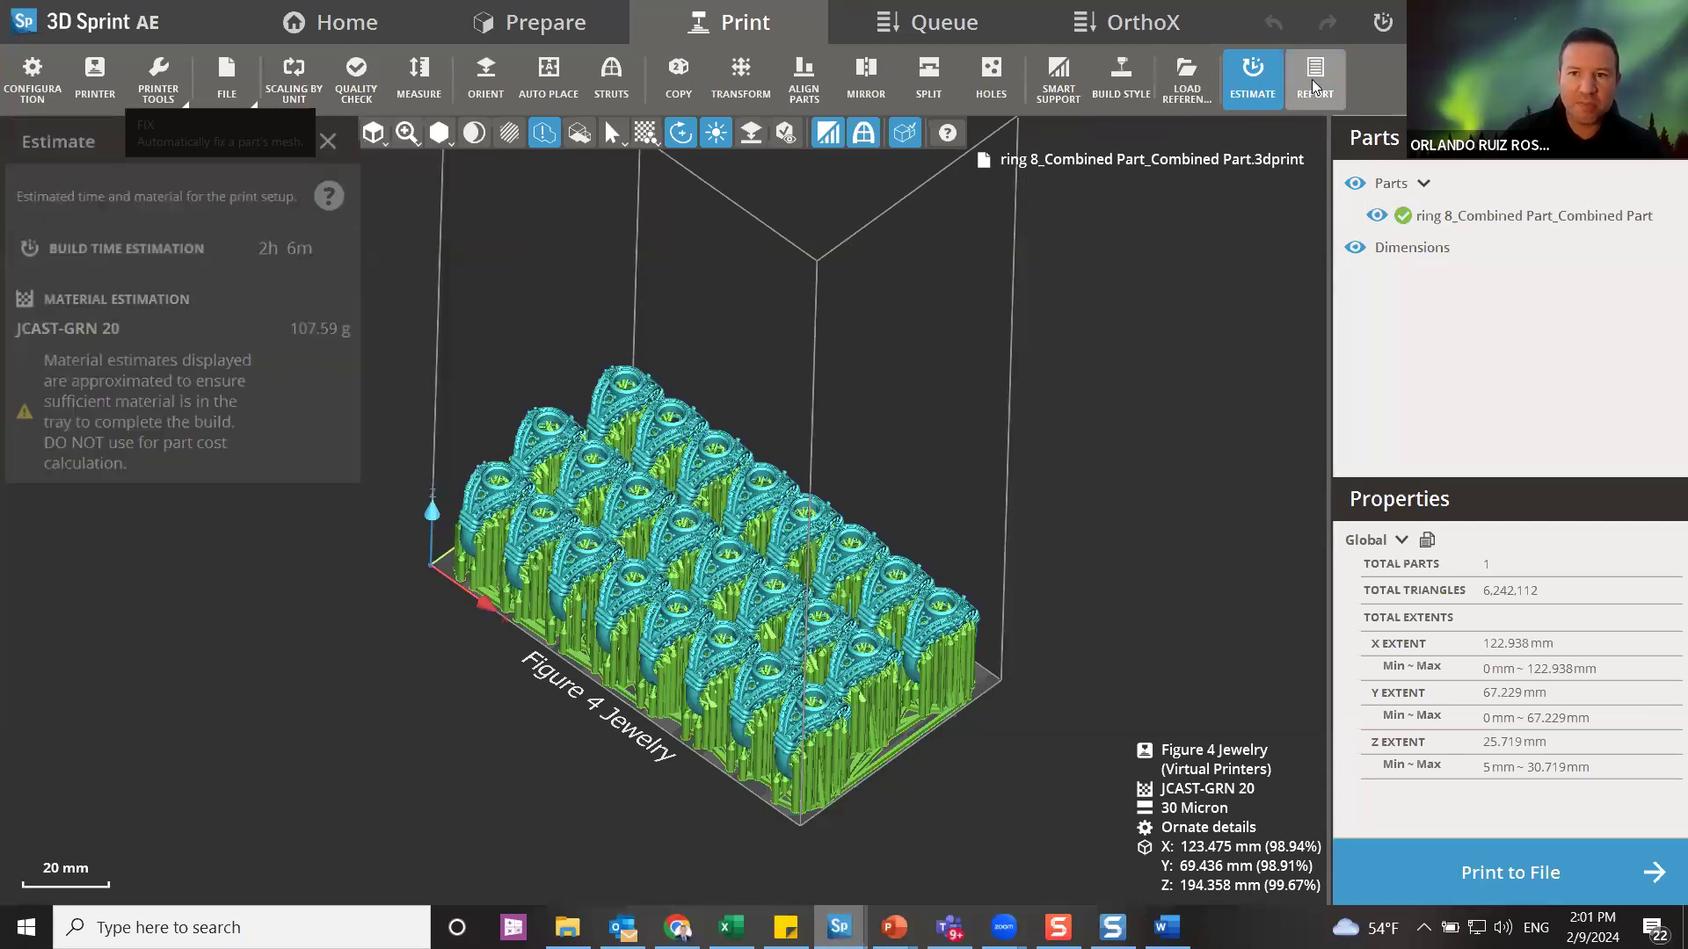
{"action": "left_click", "coordinate": [88, 508]}
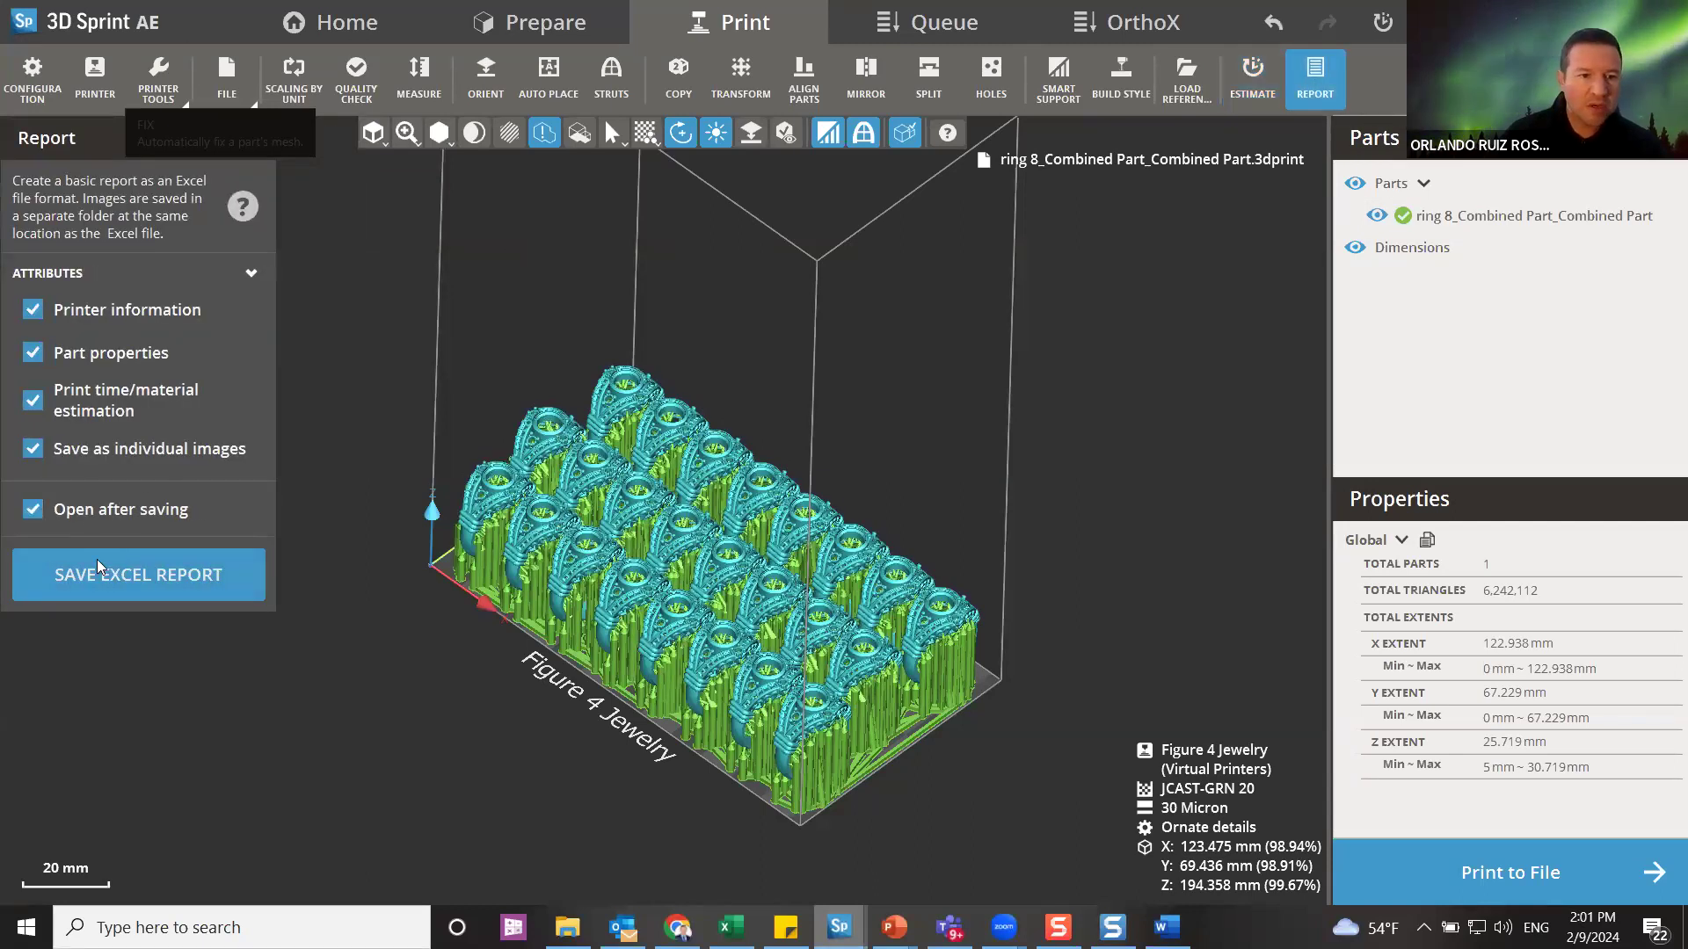
{"action": "left_click", "coordinate": [181, 574]}
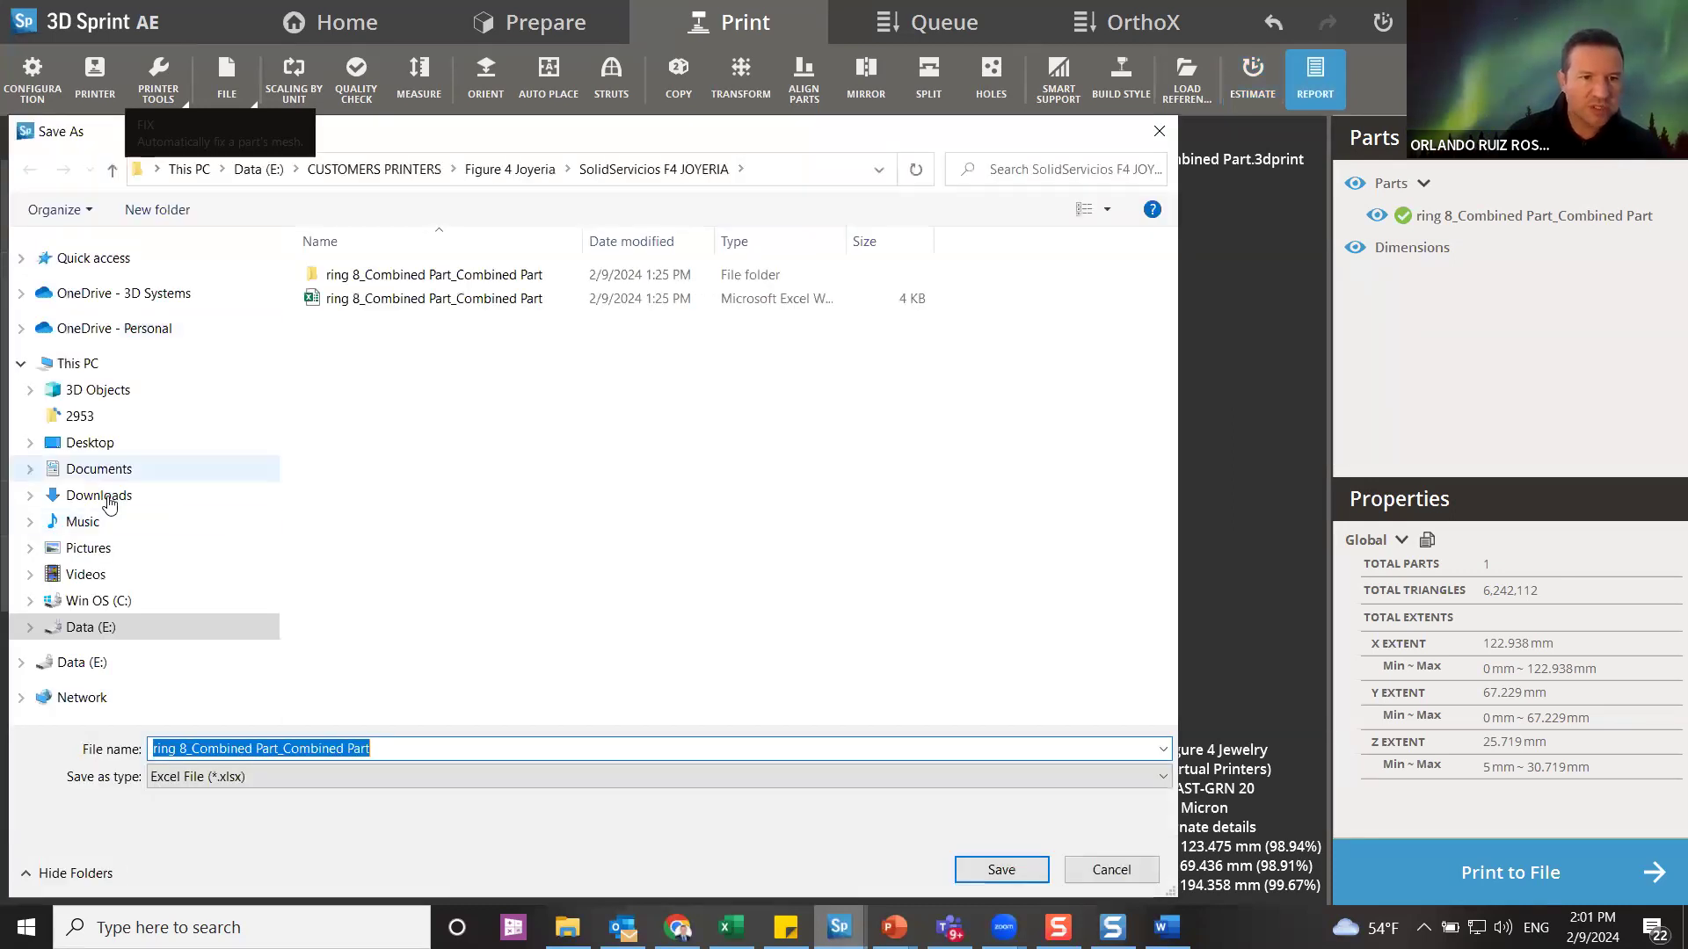
{"action": "left_click", "coordinate": [108, 498]}
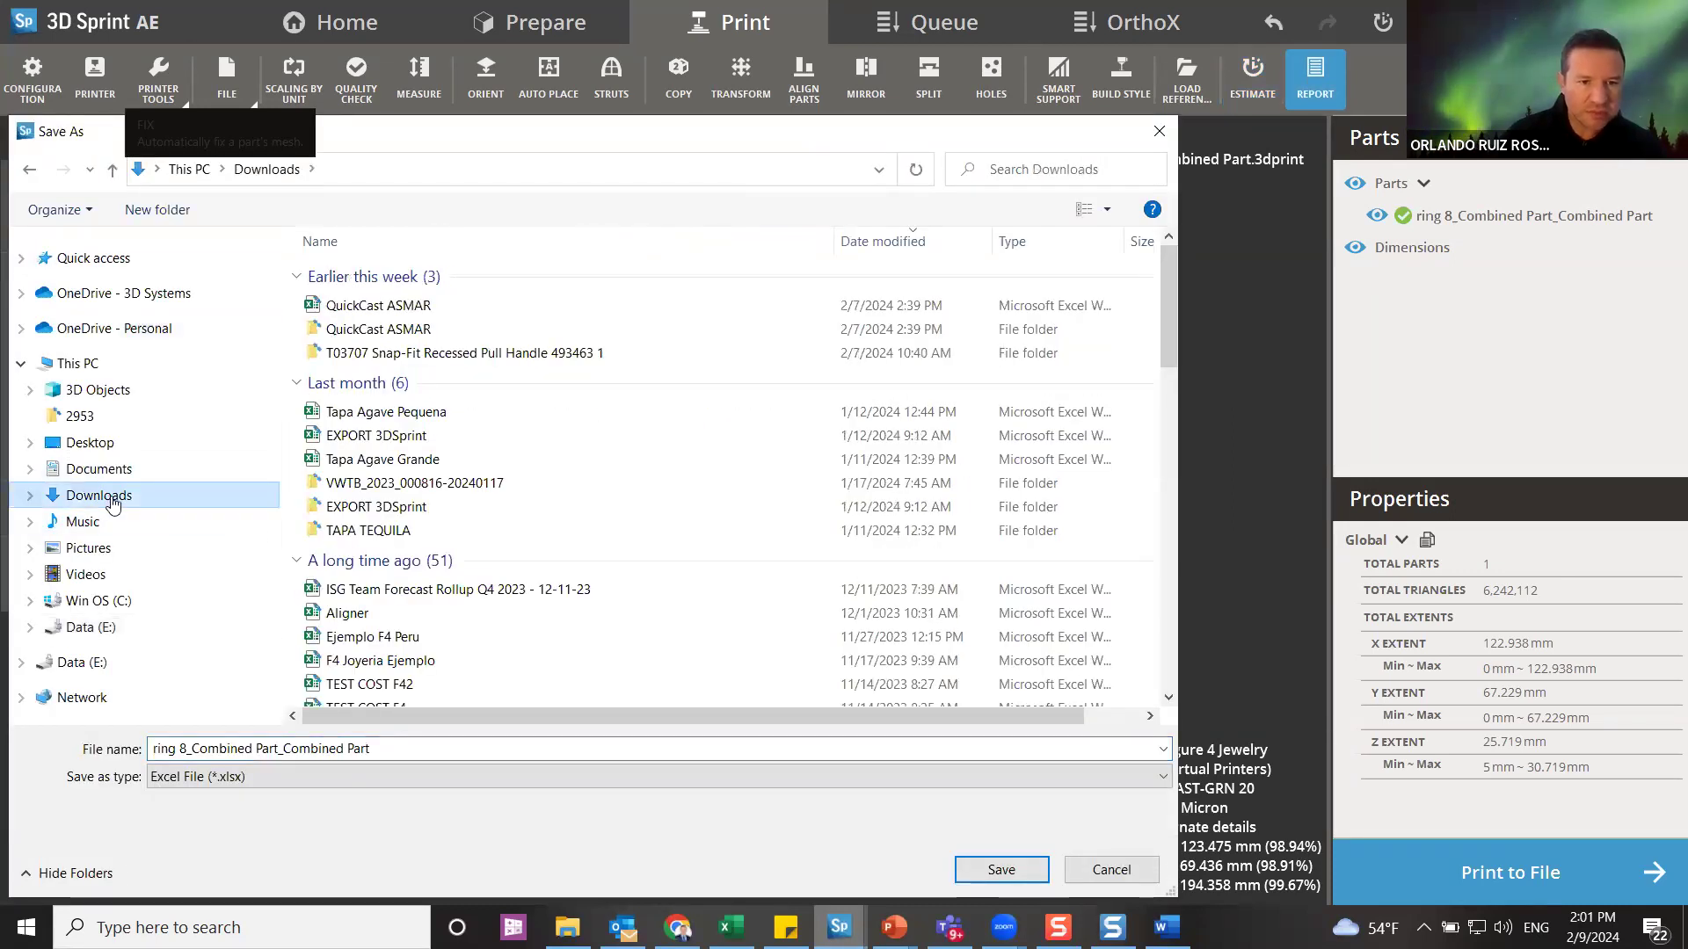
{"action": "left_click", "coordinate": [1001, 870]}
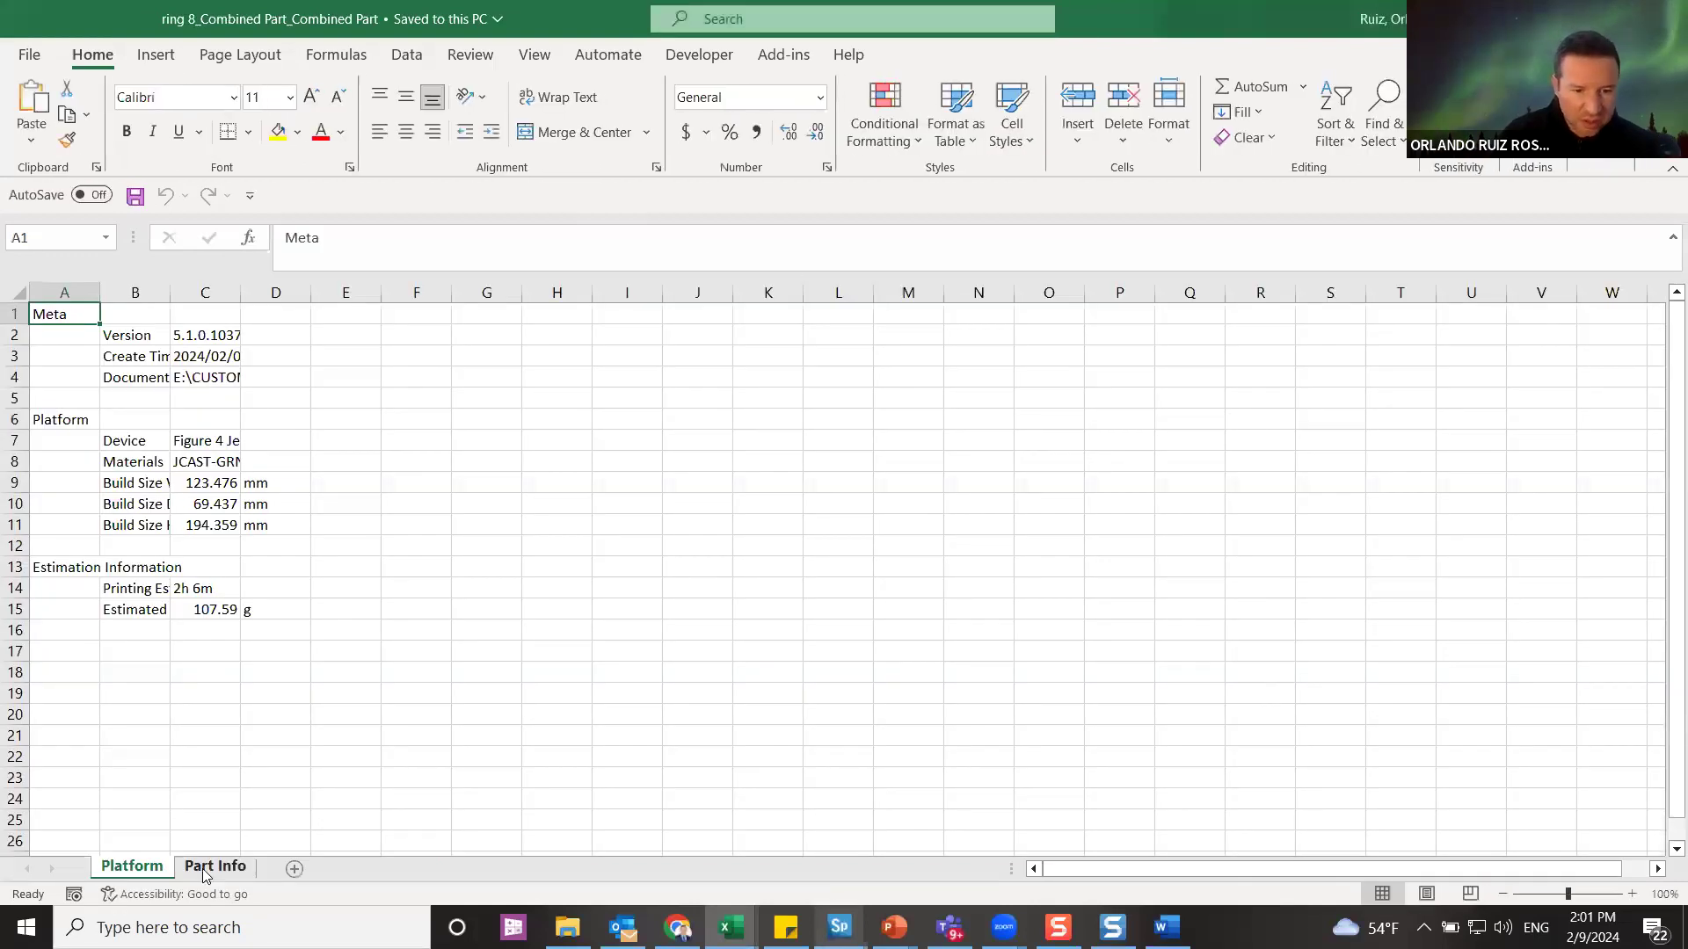
- Set the Total Part Number in cell A2 of the report's Part Info sheet to 24
{"action": "left_click", "coordinate": [216, 868]}
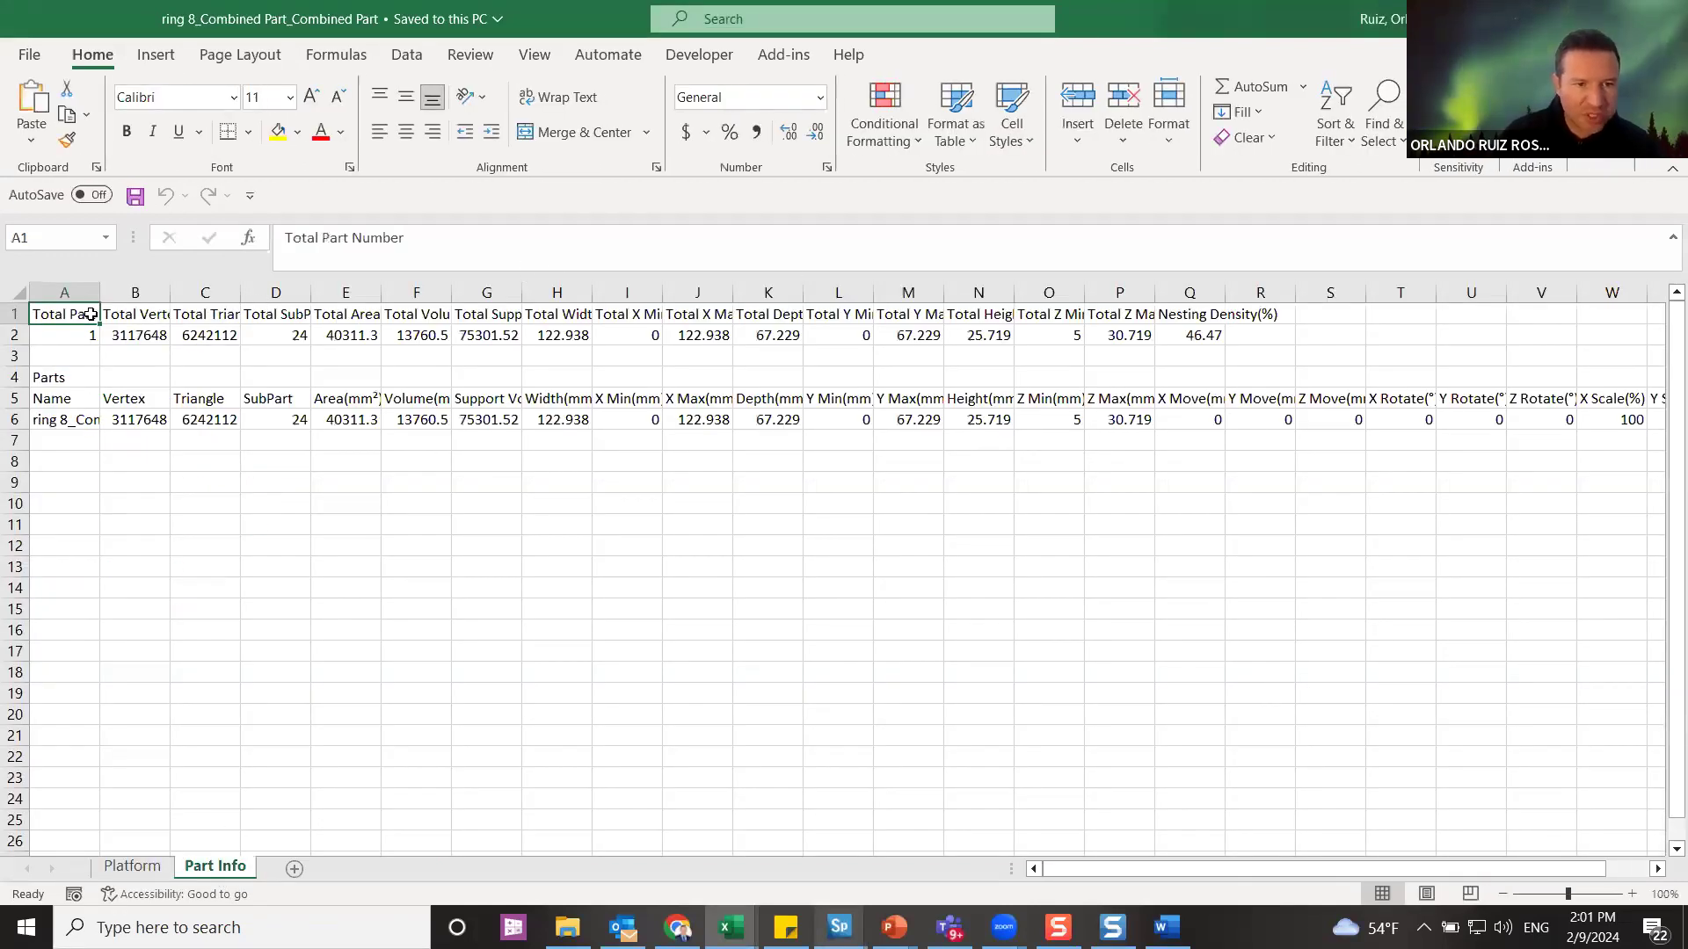
{"action": "left_click", "coordinate": [72, 337]}
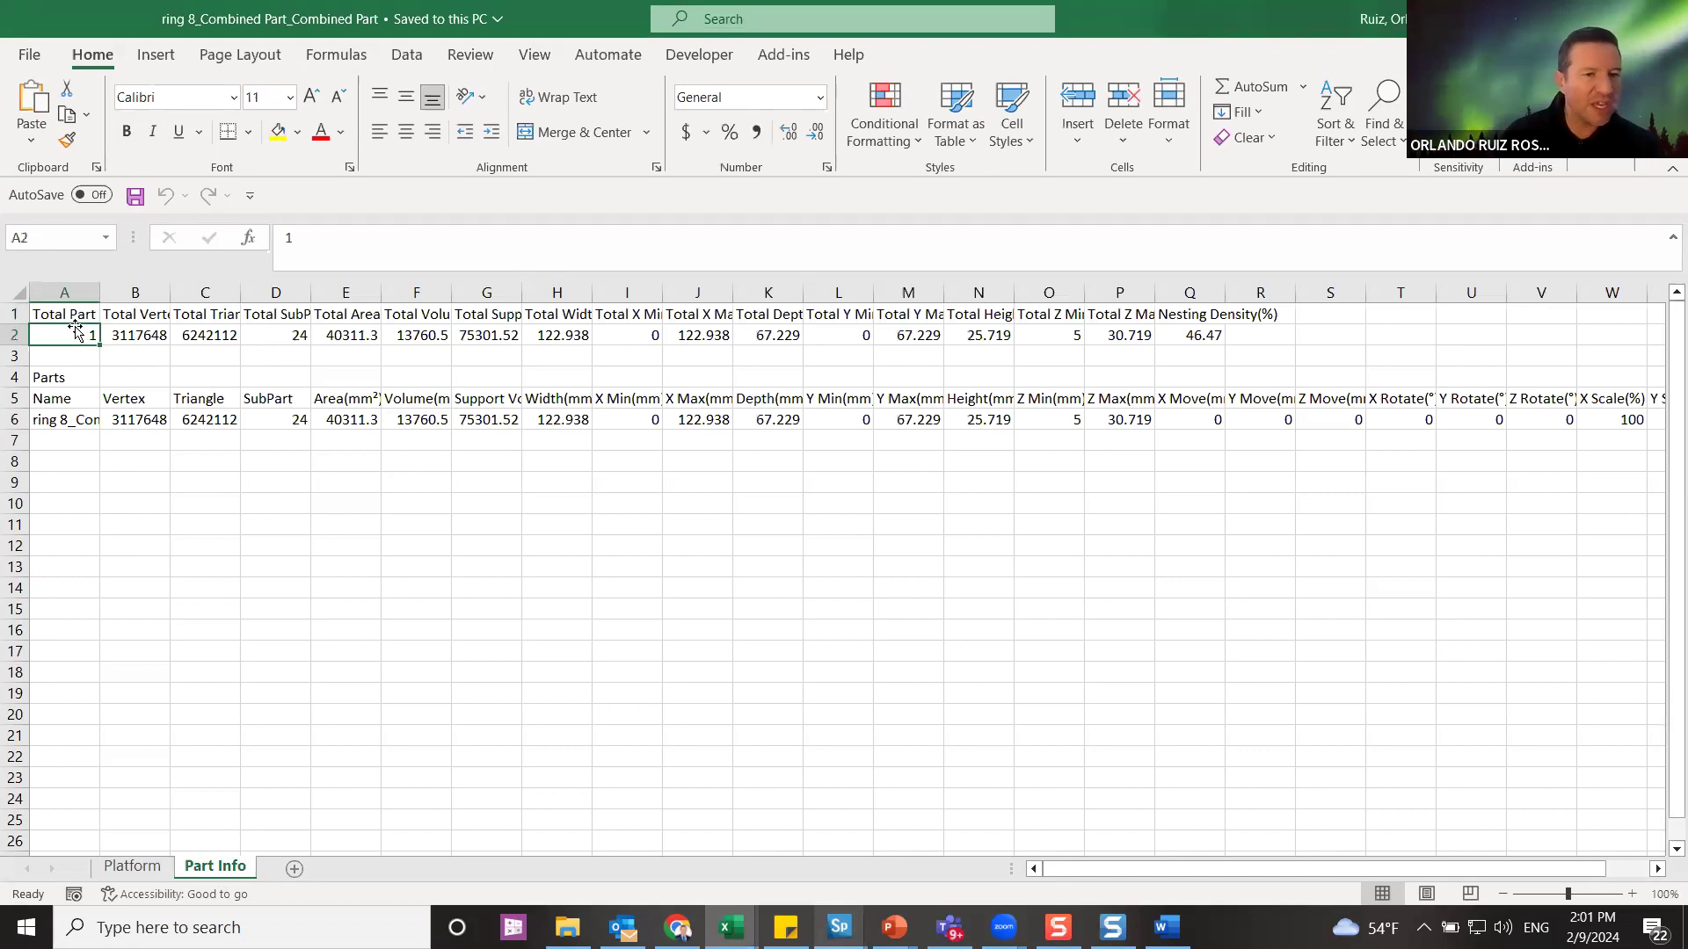
{"action": "type", "text": "24"}
{"action": "key", "text": "Return"}
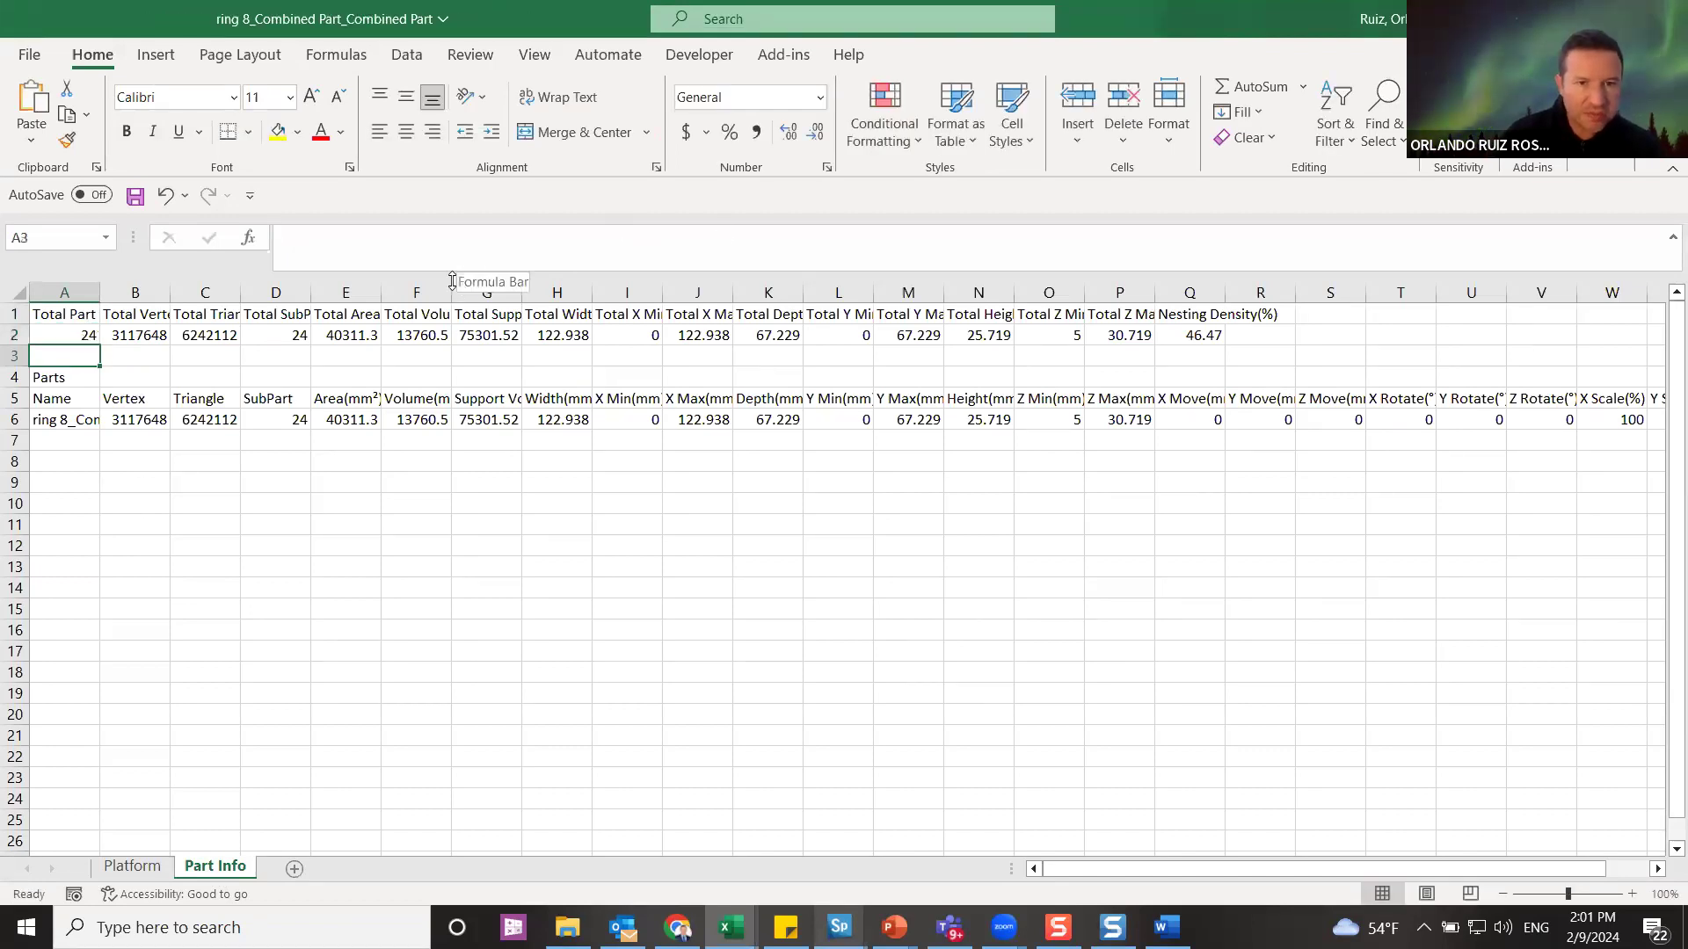
- Widen columns E, F and G so the area, volume and support volume headings are fully readable
{"action": "left_click_drag", "start_coordinate": [380, 292], "coordinate": [811, 293]}
{"action": "left_click_drag", "start_coordinate": [632, 289], "coordinate": [466, 291]}
{"action": "left_click_drag", "start_coordinate": [715, 293], "coordinate": [962, 293]}
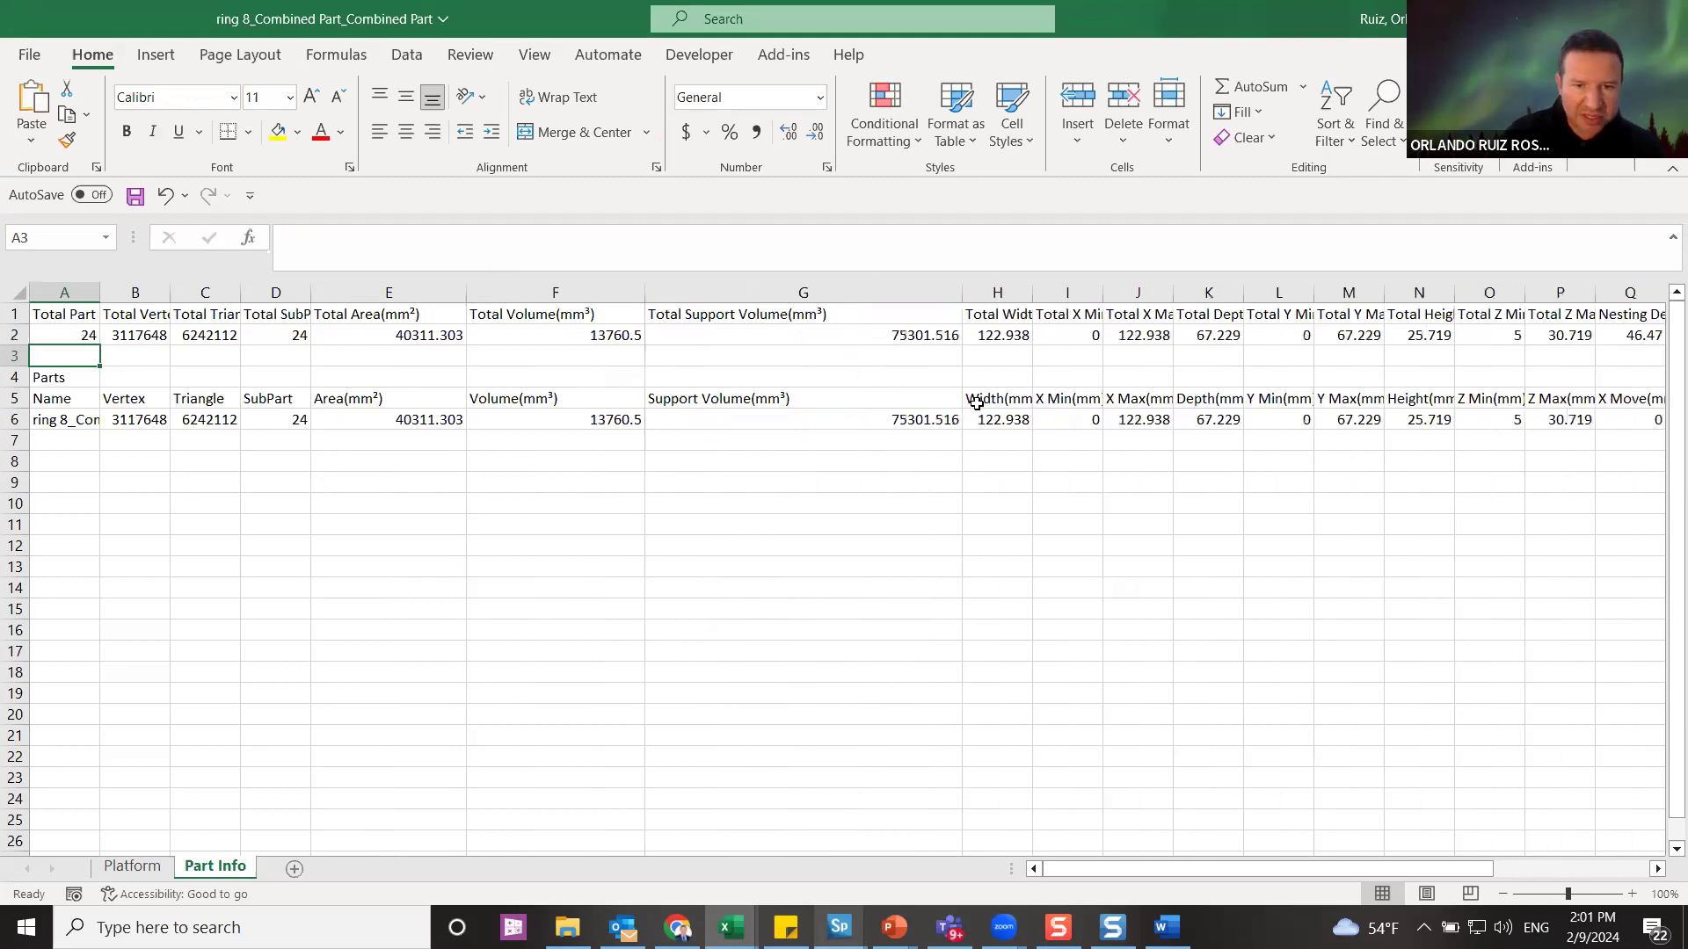
- Highlight the Total Volume and Total Support Volume values in F2 and G2 with yellow fill
{"action": "left_click", "coordinate": [595, 337]}
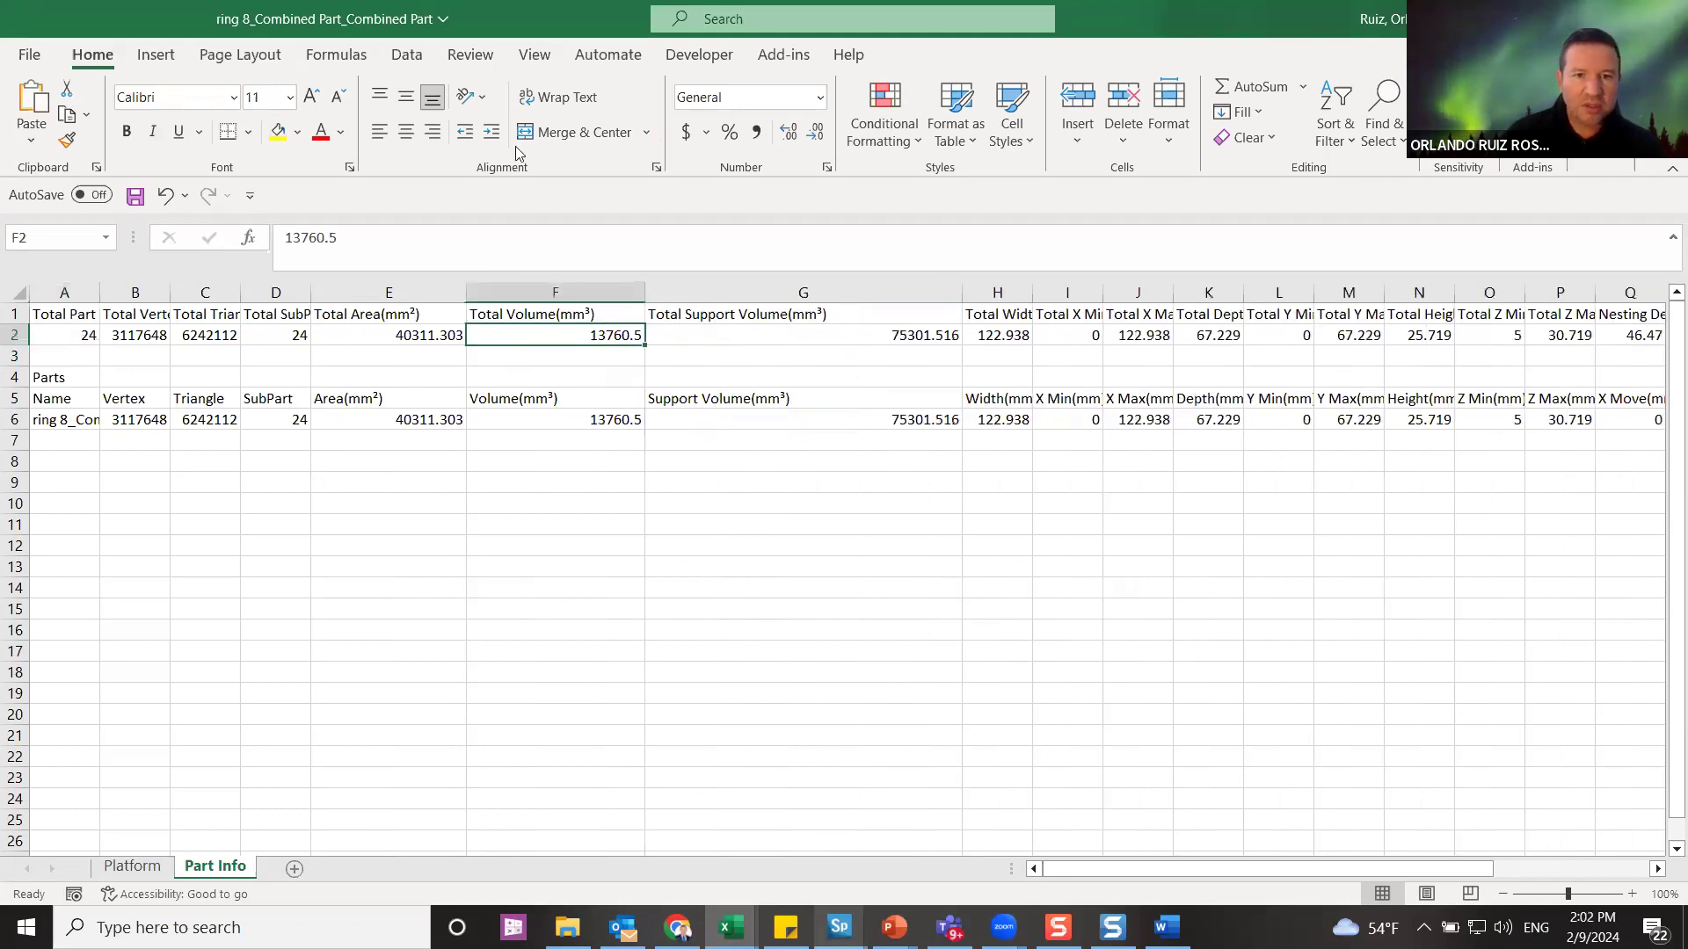
{"action": "left_click", "coordinate": [277, 132]}
{"action": "key", "text": "Right"}
{"action": "key", "text": "F4"}
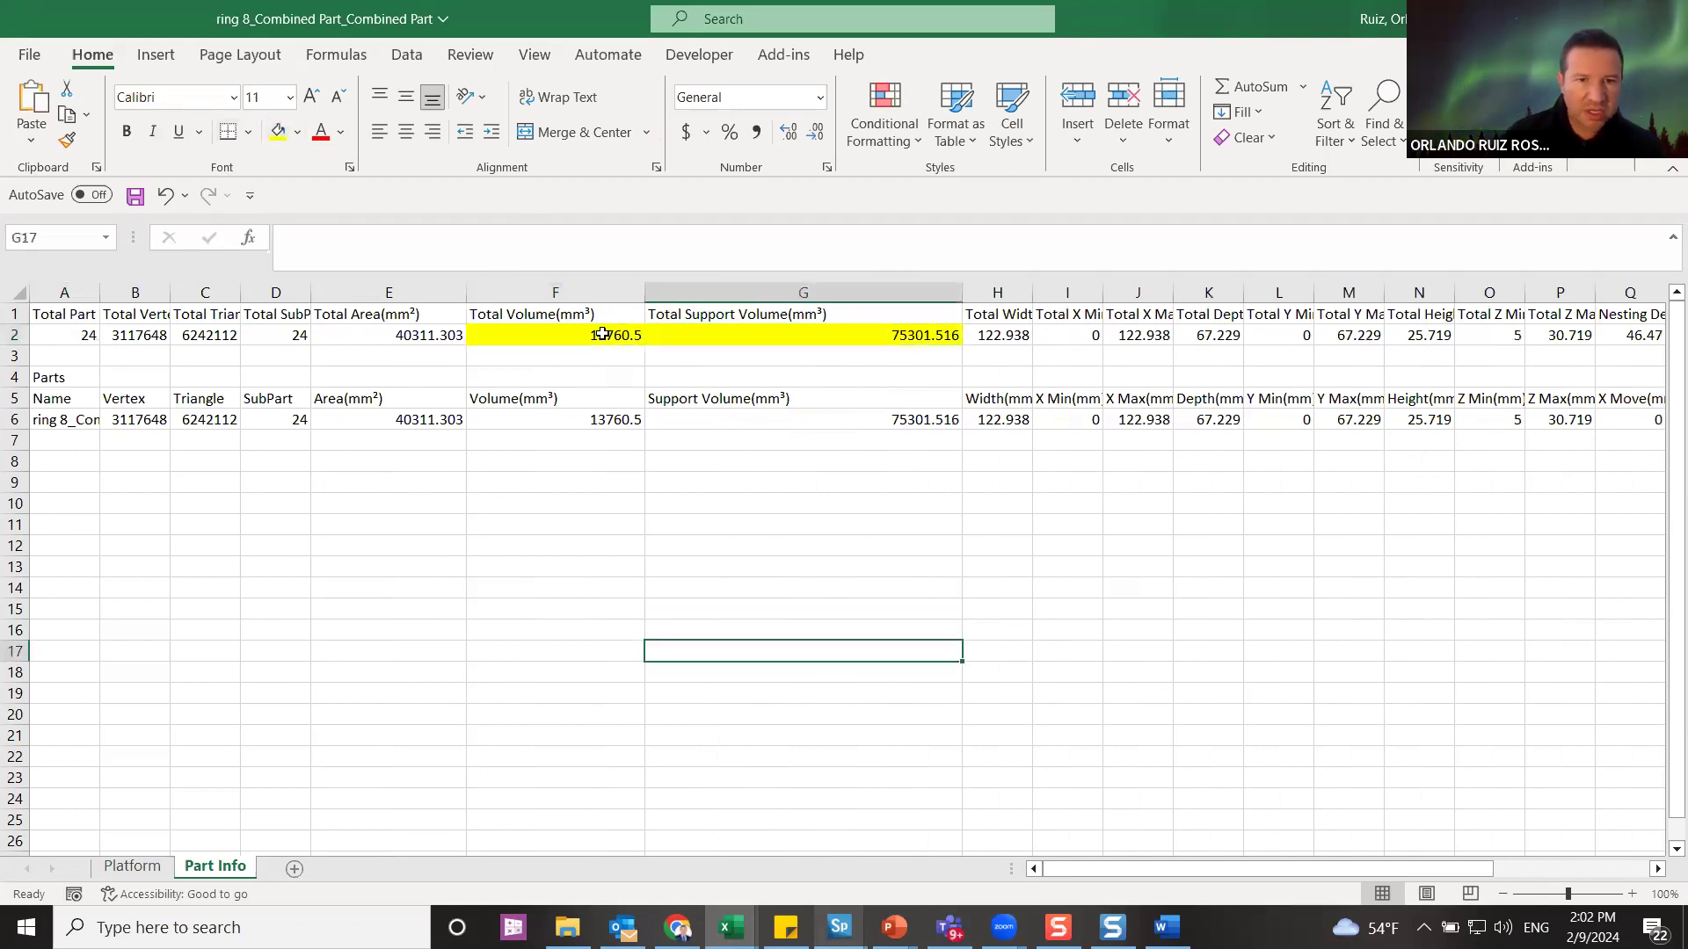
{"action": "left_click", "coordinate": [603, 334]}
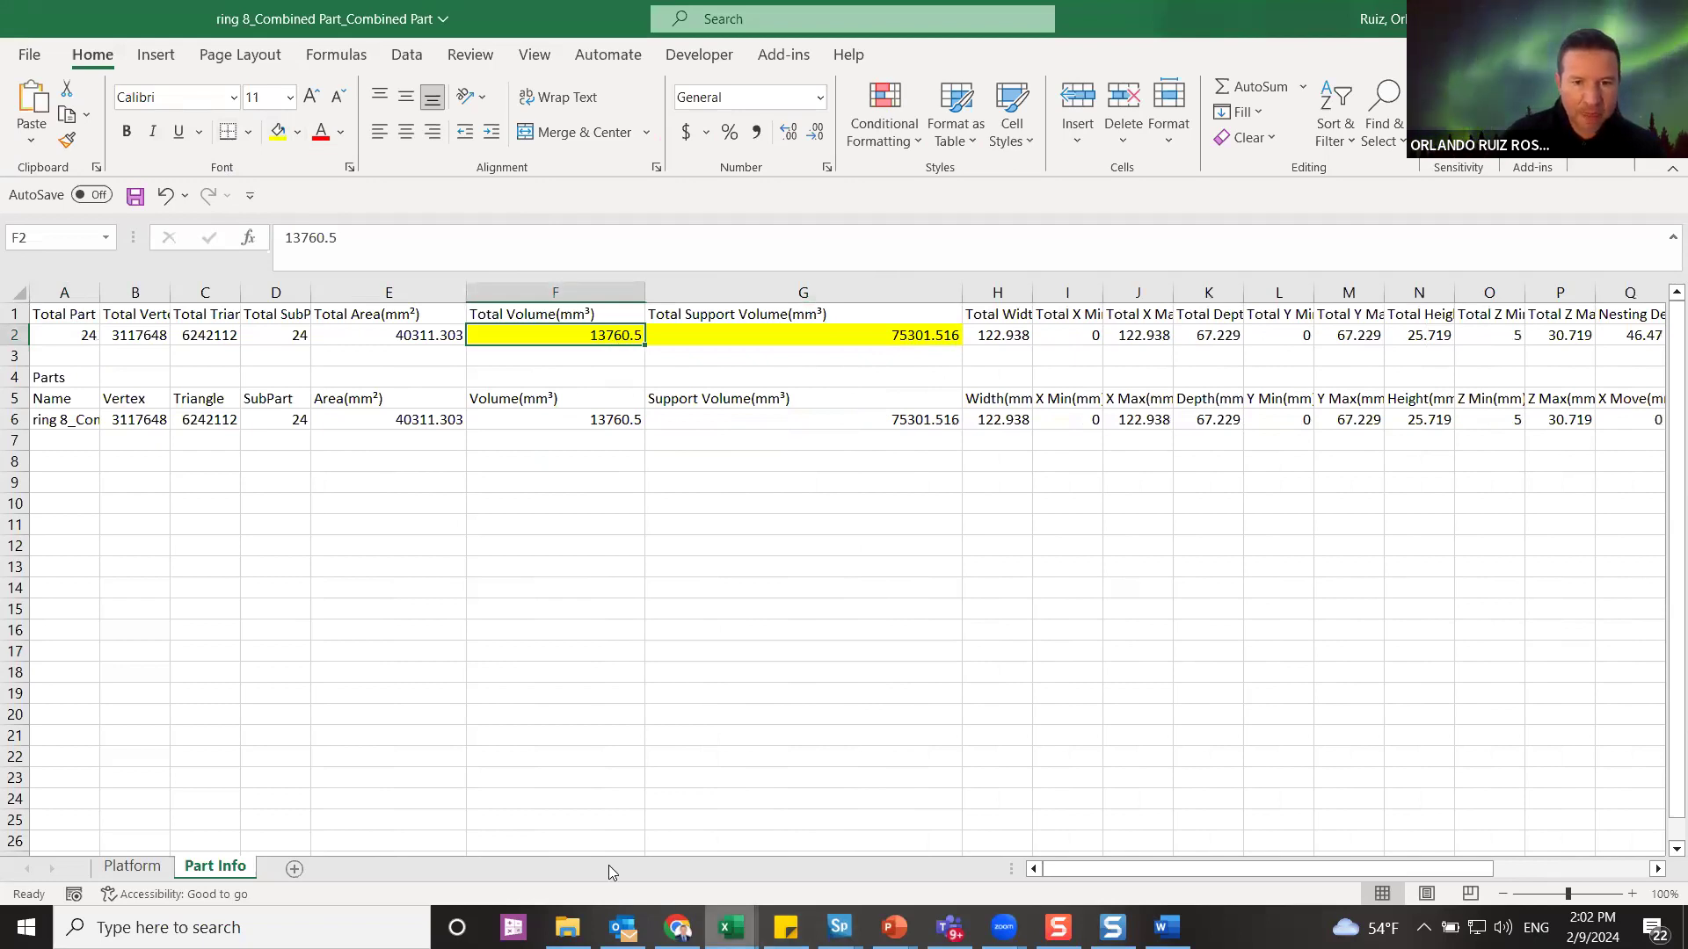
- Switch to the Cost Estimator workbook and change the printer name in A3 of the Fig4 Joyeria sheet to "Fig 4 Joyeria Printer"
{"action": "key", "text": "alt+Tab"}
{"action": "scroll", "coordinate": [635, 516], "scroll_direction": "down", "scroll_amount": 1}
{"action": "scroll", "coordinate": [81, 392], "scroll_direction": "up", "scroll_amount": 1}
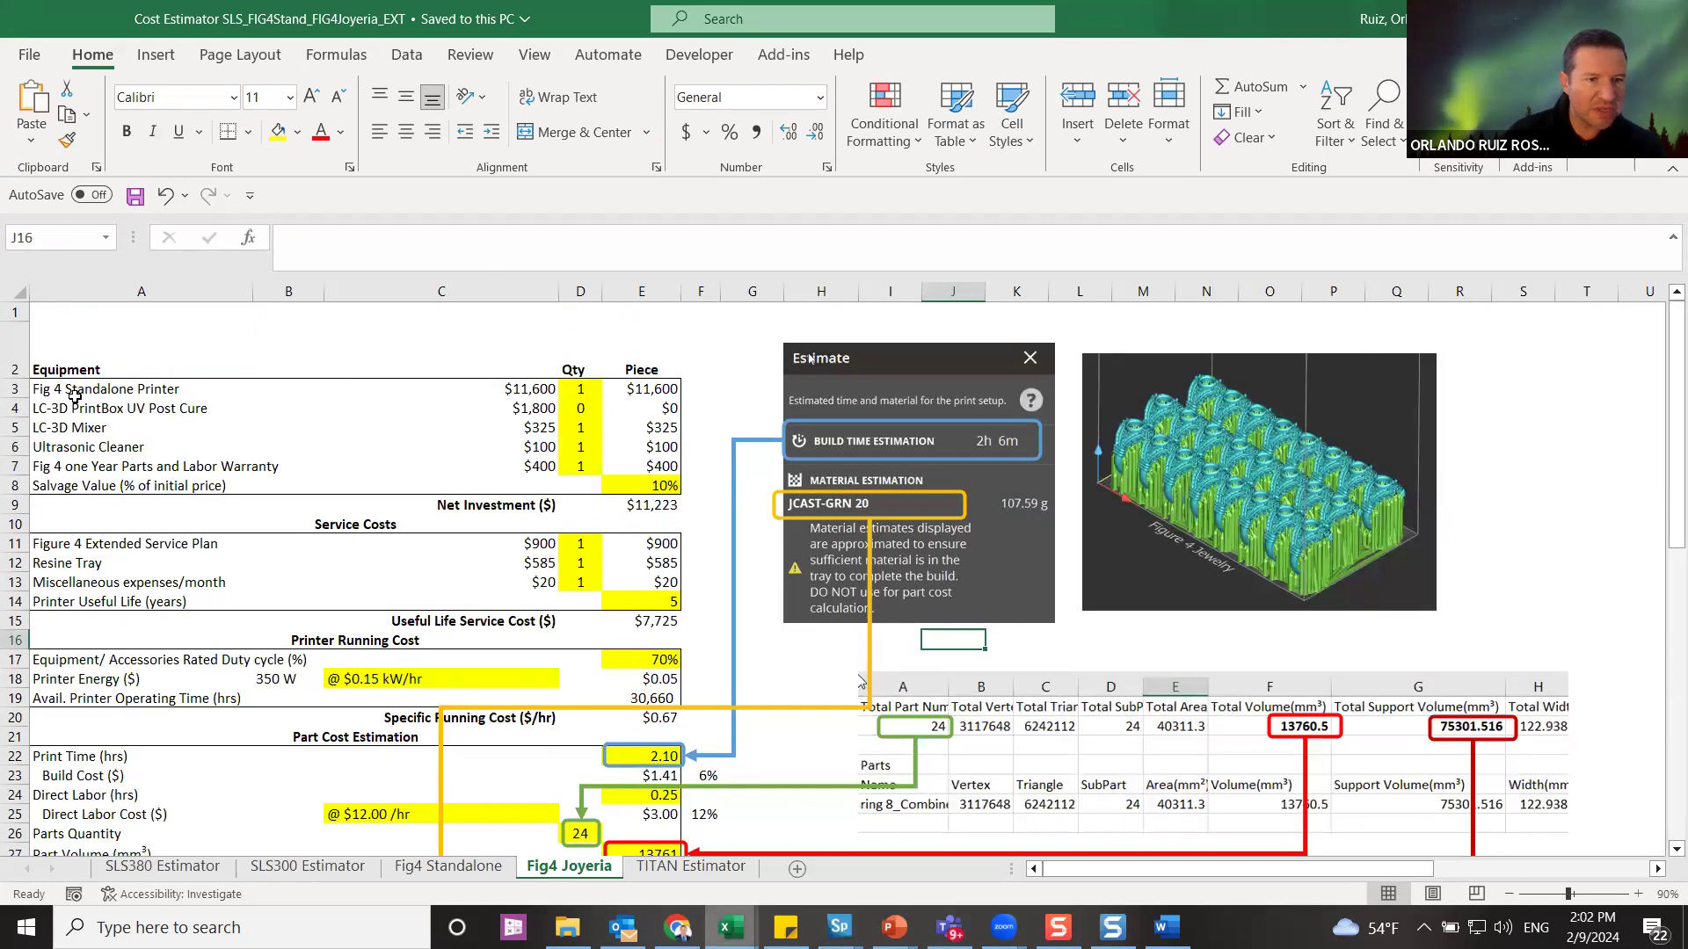
{"action": "left_click", "coordinate": [71, 391]}
{"action": "left_click_drag", "start_coordinate": [390, 235], "coordinate": [312, 234]}
{"action": "type", "text": "J"}
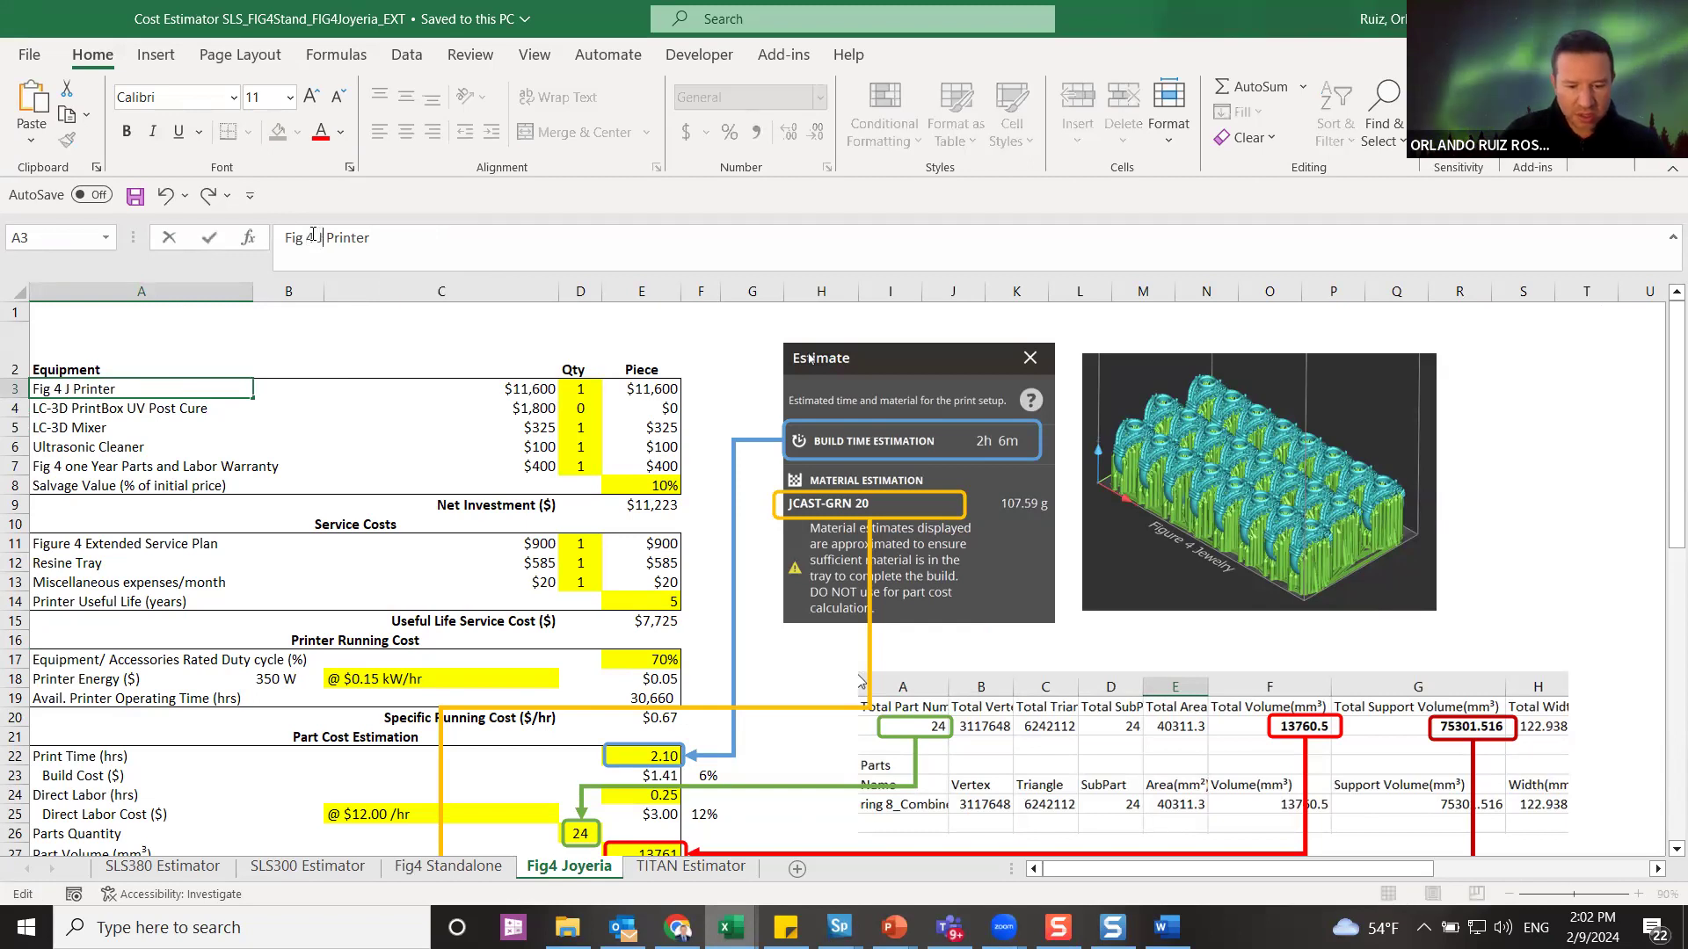
{"action": "type", "text": "oyeria"}
{"action": "left_click", "coordinate": [422, 388]}
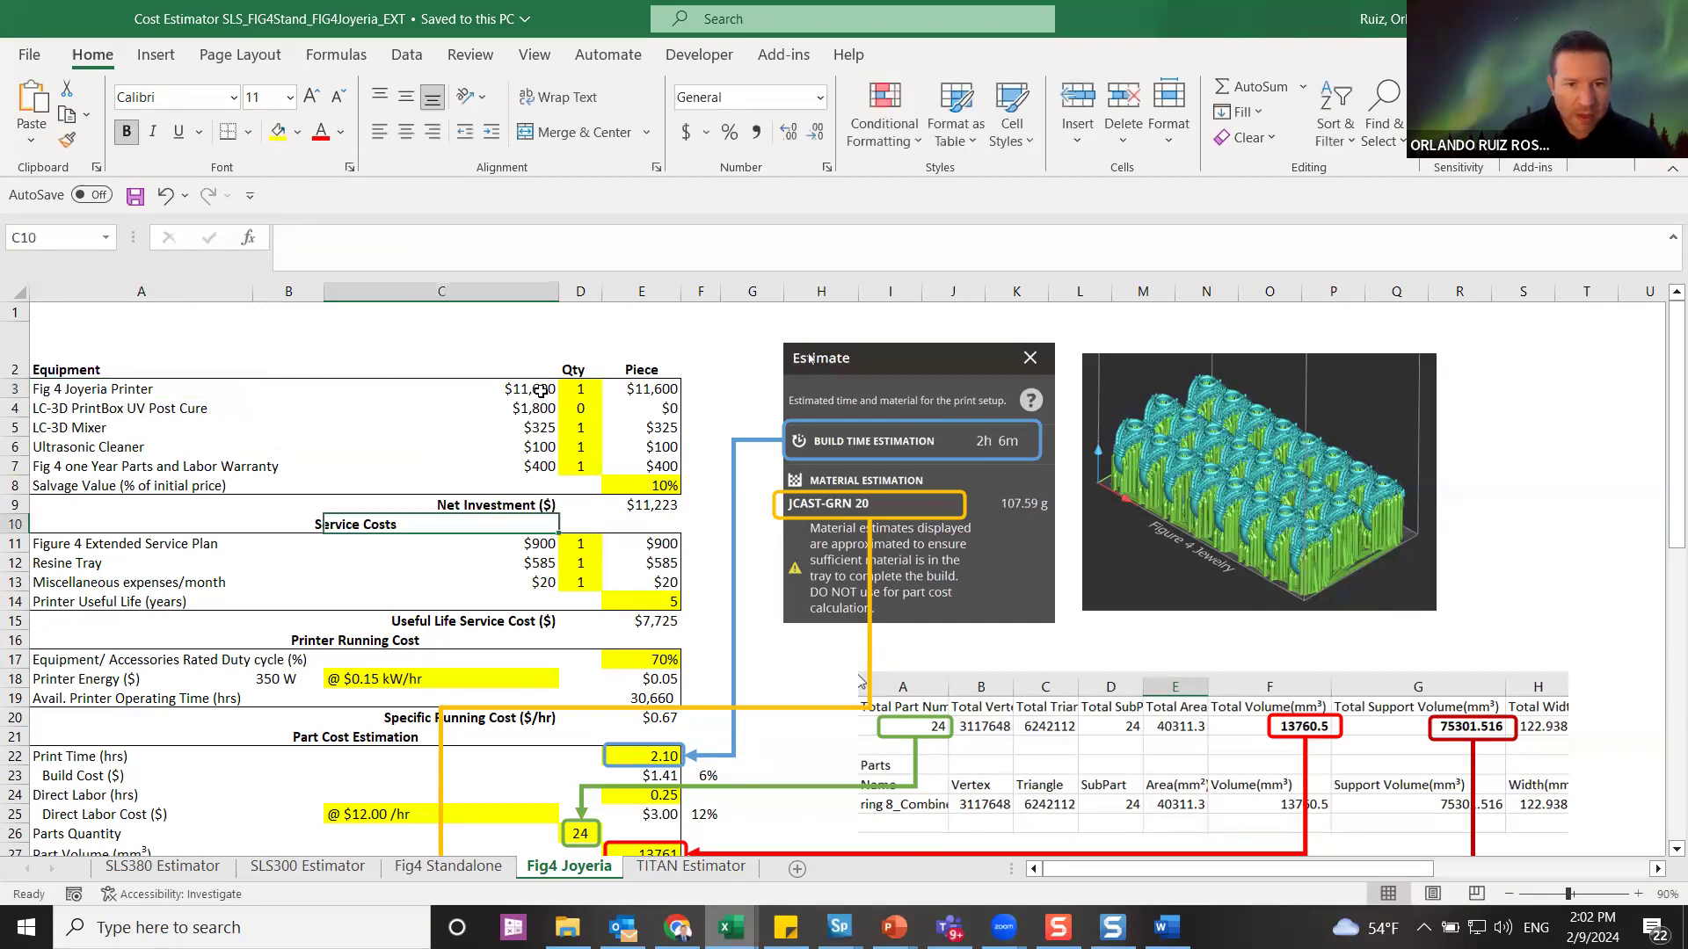
- Examine the Equipment section item by item: quantities, prices, warranty, salvage value and the net investment formula
{"action": "left_click", "coordinate": [598, 387]}
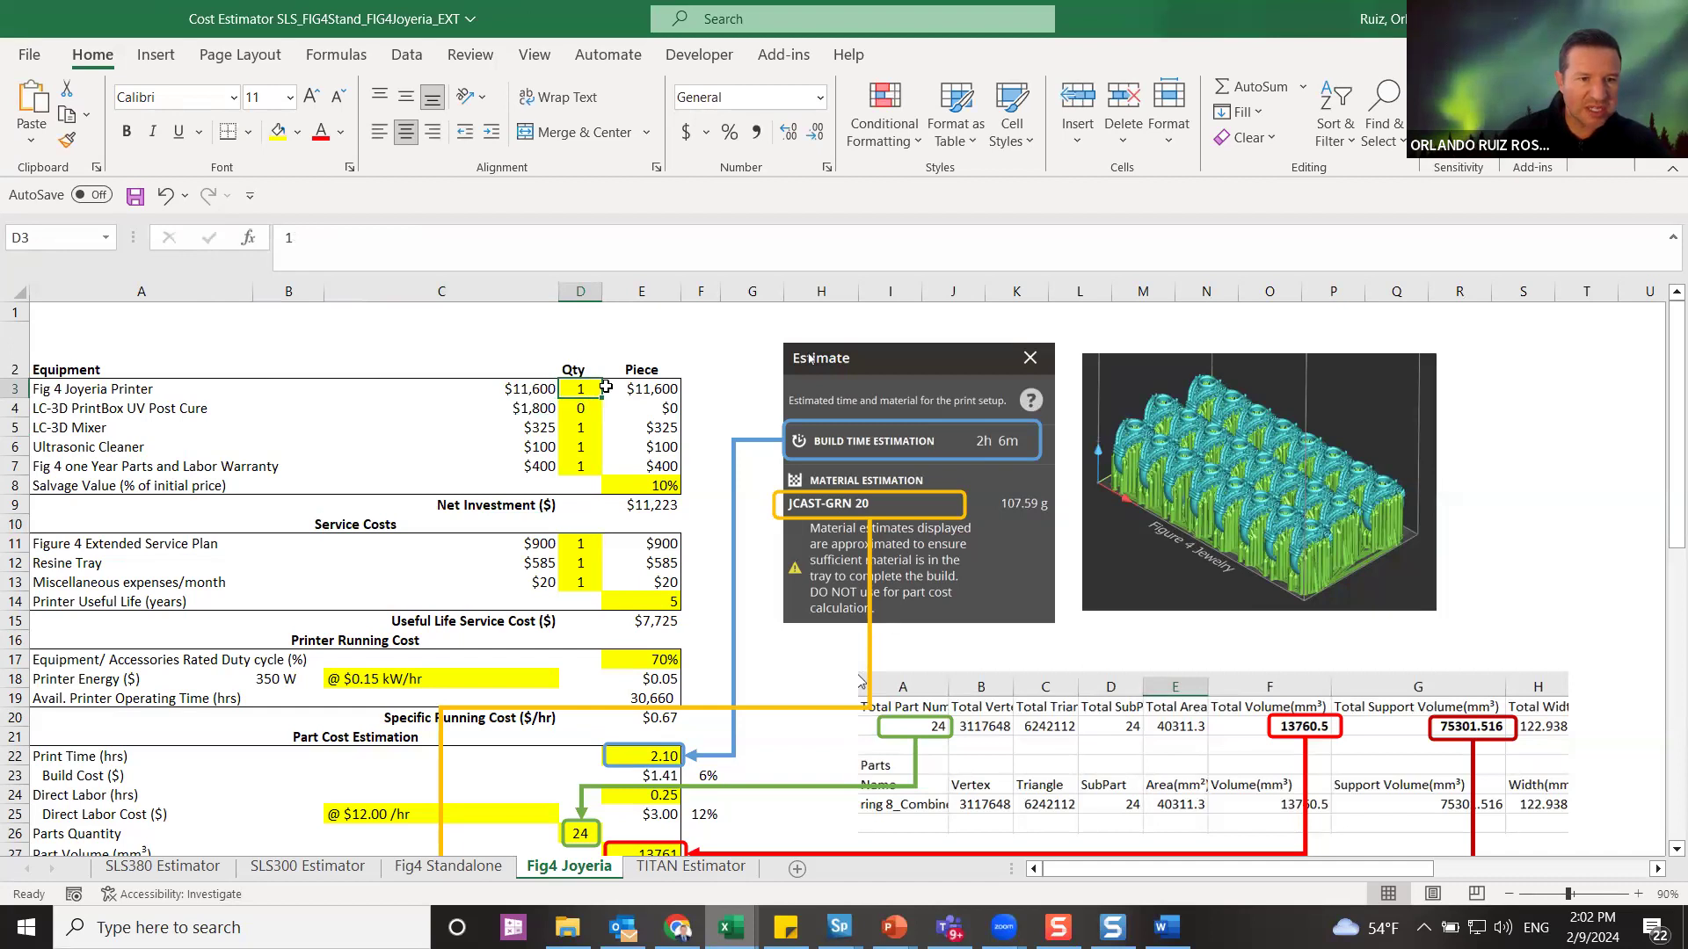
{"action": "left_click_drag", "start_coordinate": [106, 410], "coordinate": [656, 409]}
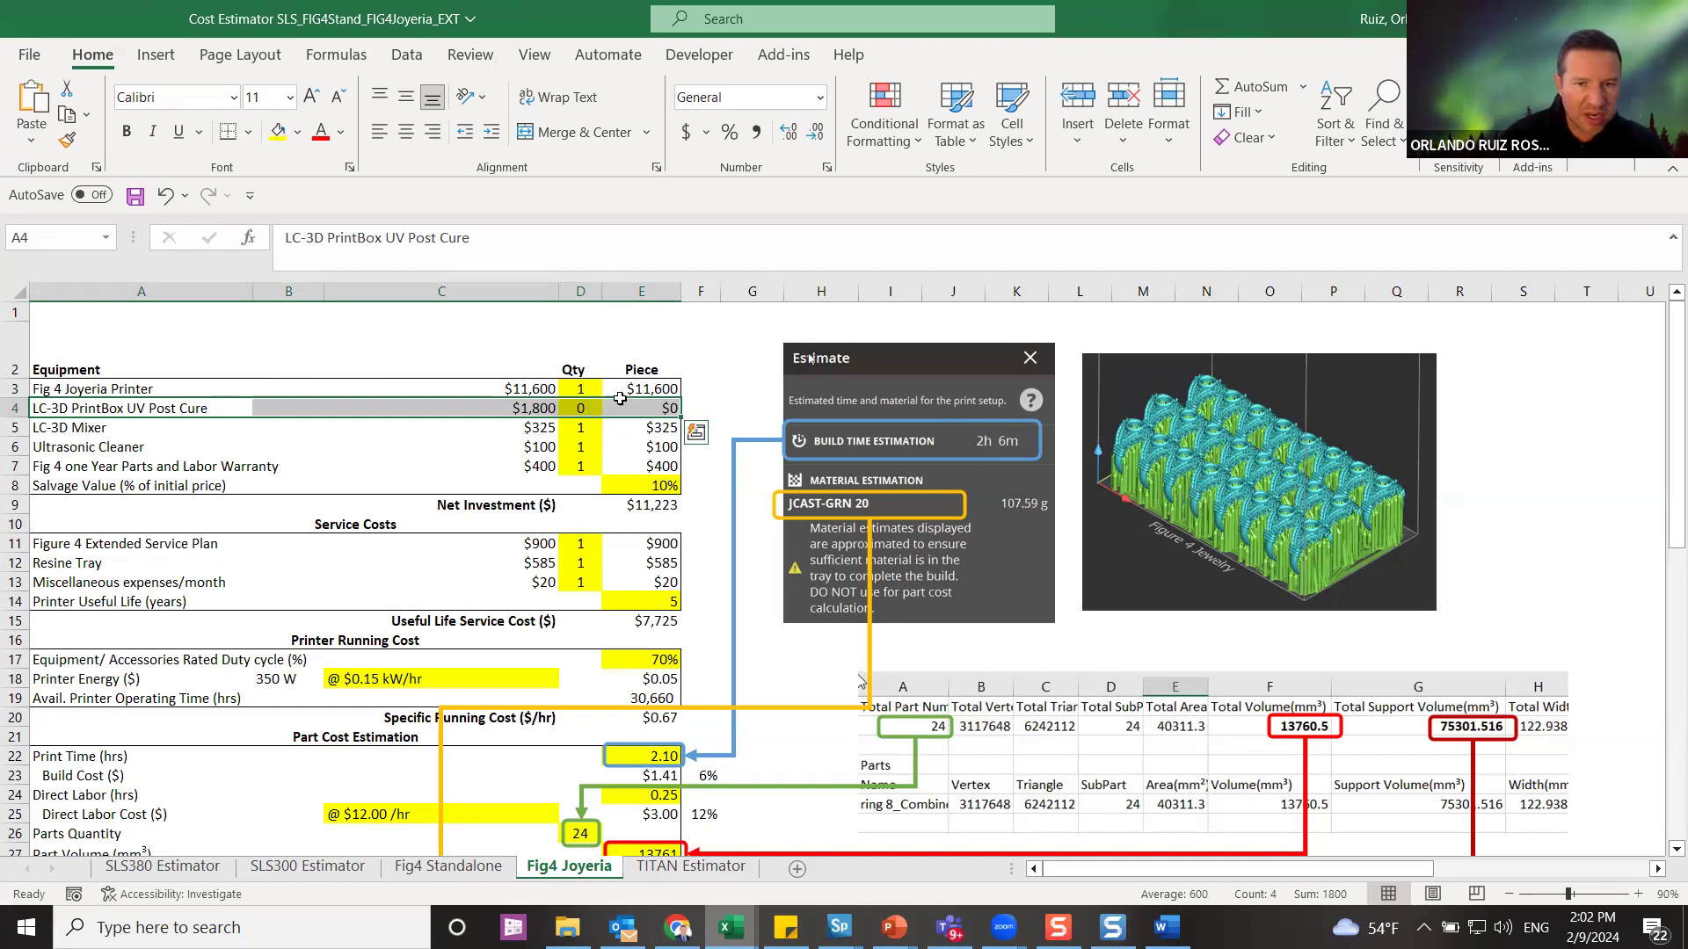
{"action": "left_click", "coordinate": [584, 410]}
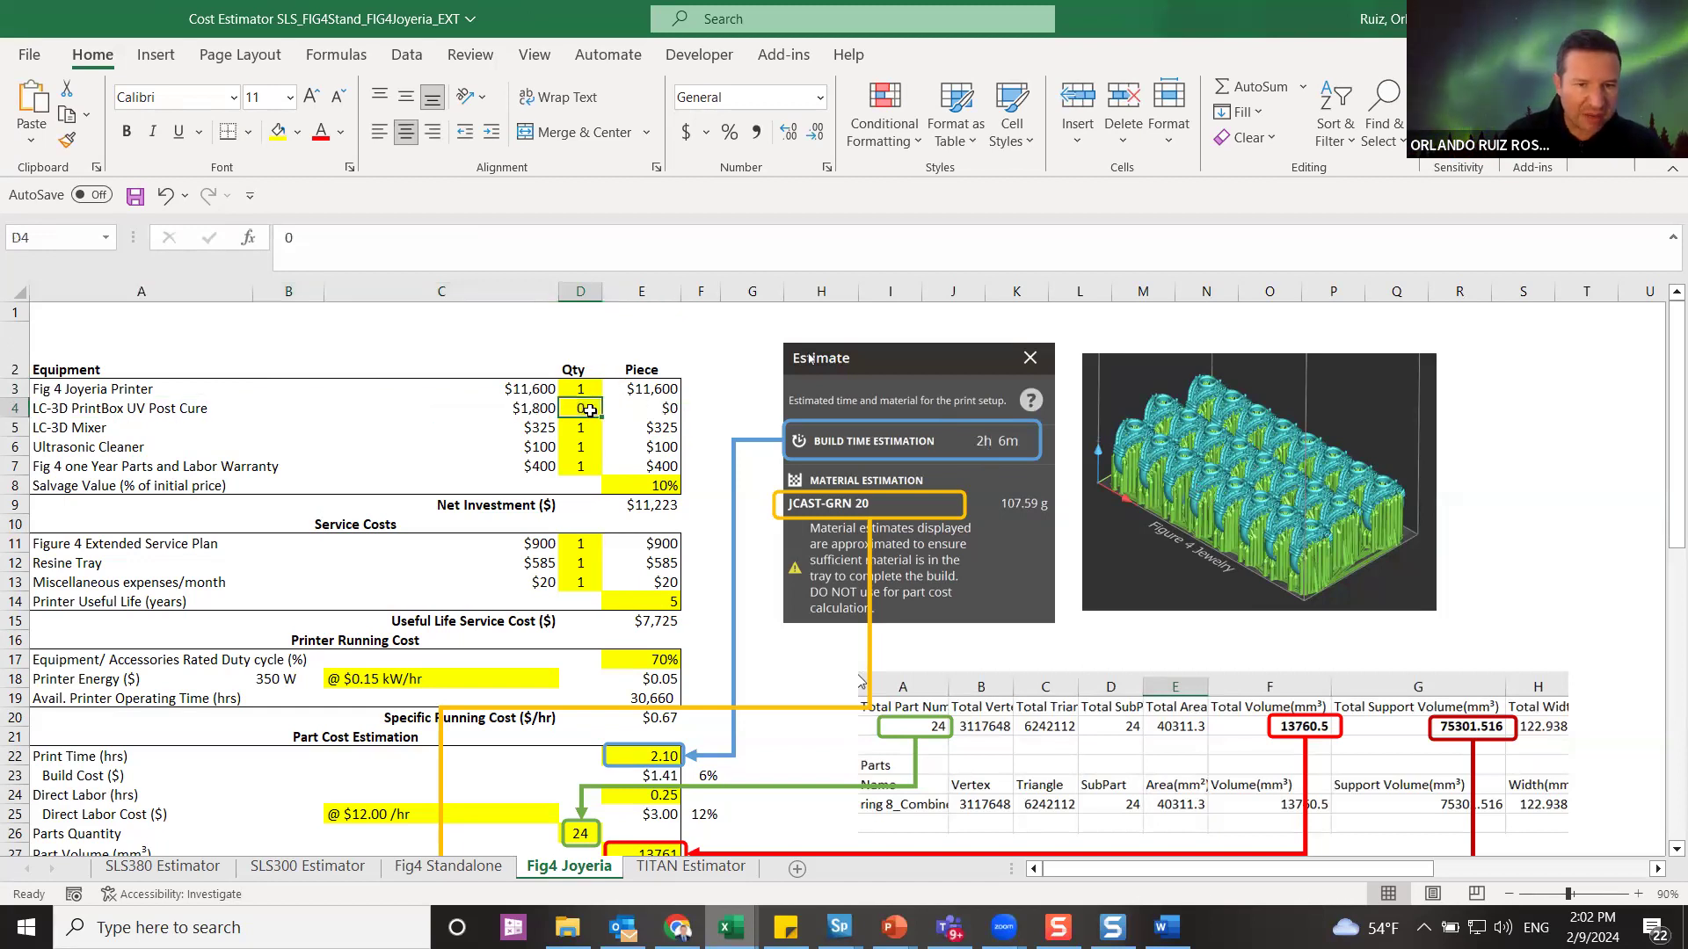
{"action": "left_click_drag", "start_coordinate": [70, 429], "coordinate": [664, 429]}
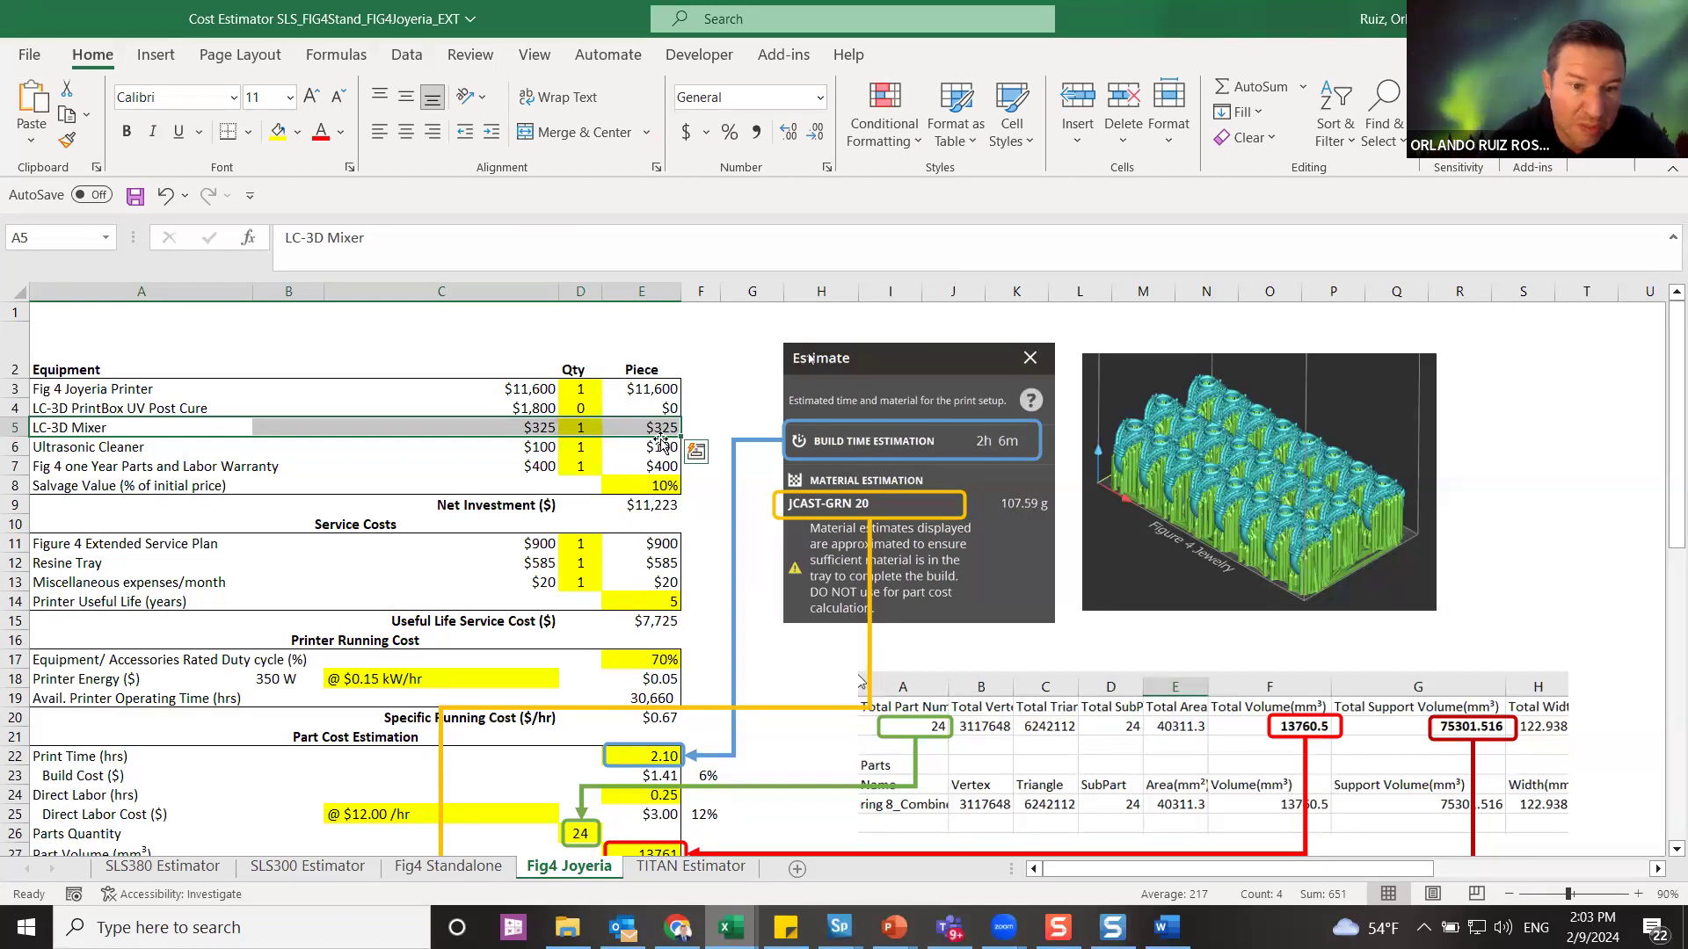
{"action": "left_click_drag", "start_coordinate": [70, 450], "coordinate": [291, 430]}
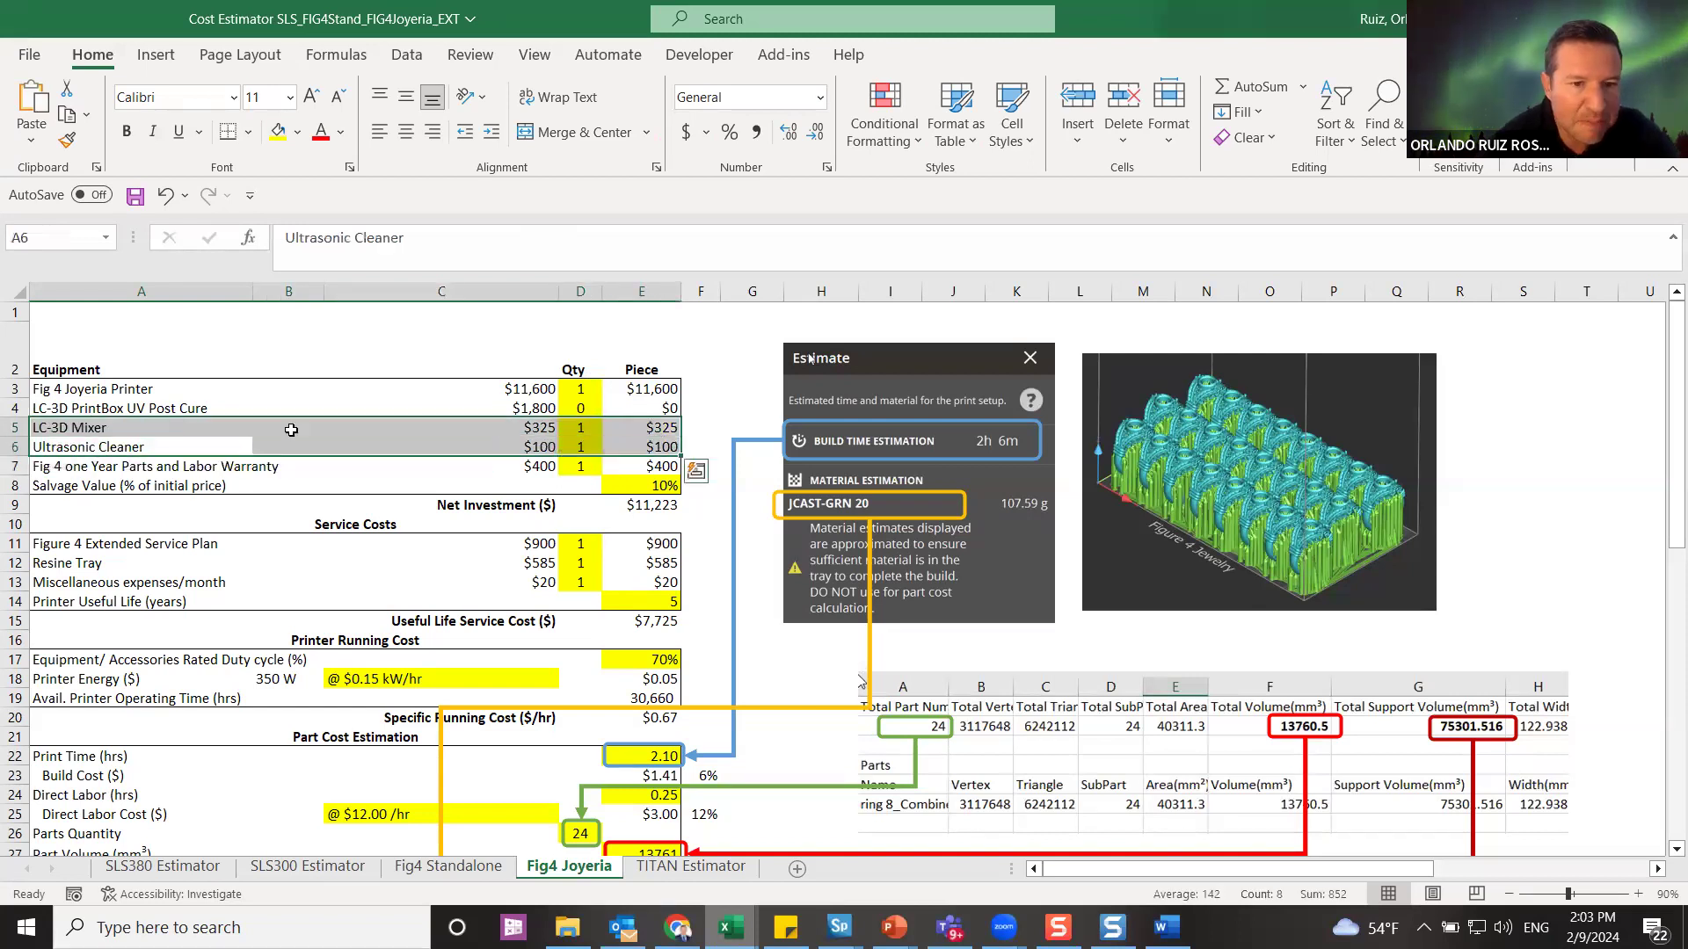
{"action": "left_click", "coordinate": [89, 450]}
{"action": "left_click_drag", "start_coordinate": [89, 450], "coordinate": [671, 452]}
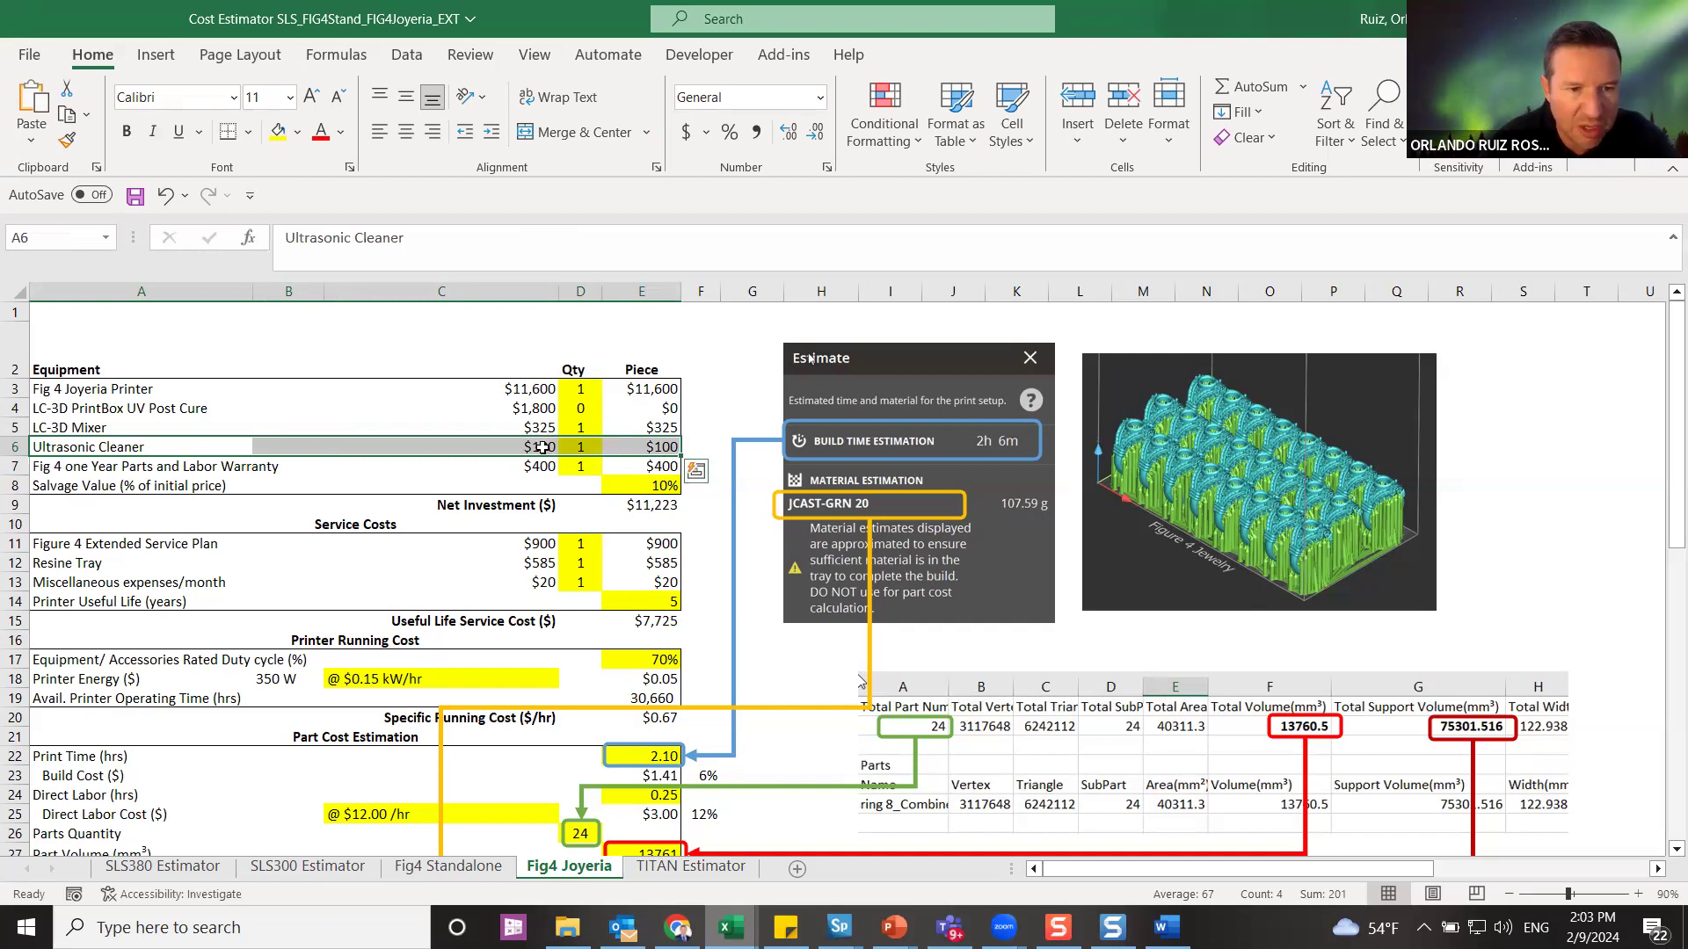
{"action": "left_click_drag", "start_coordinate": [180, 466], "coordinate": [612, 466]}
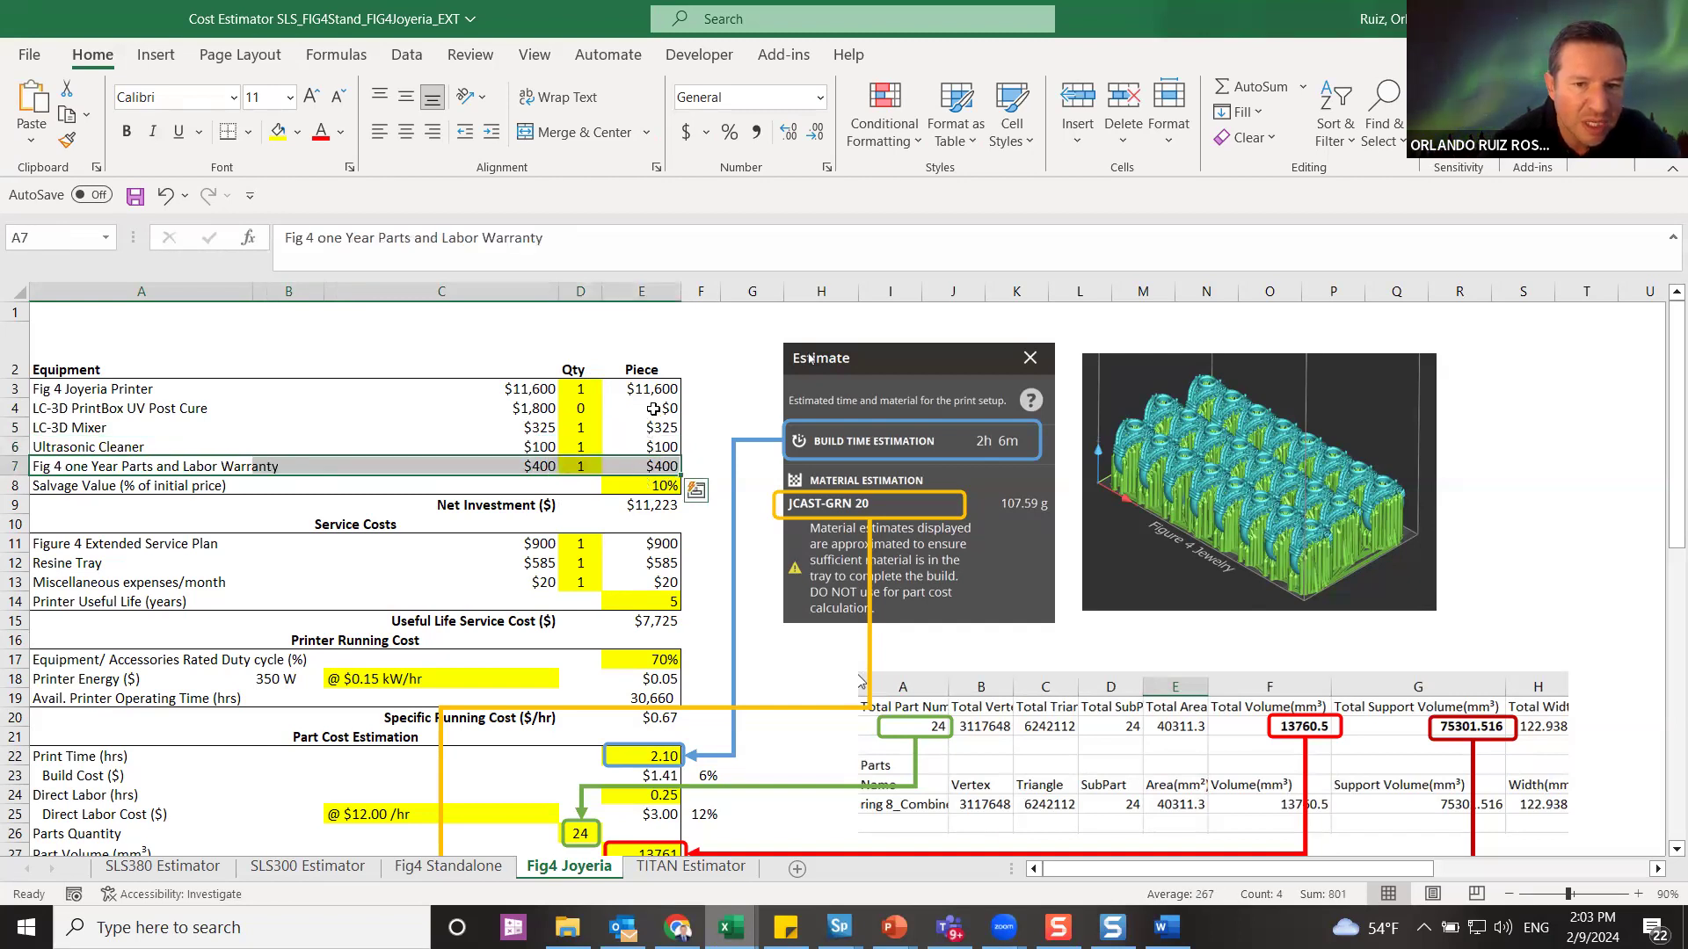
{"action": "left_click_drag", "start_coordinate": [660, 391], "coordinate": [650, 468]}
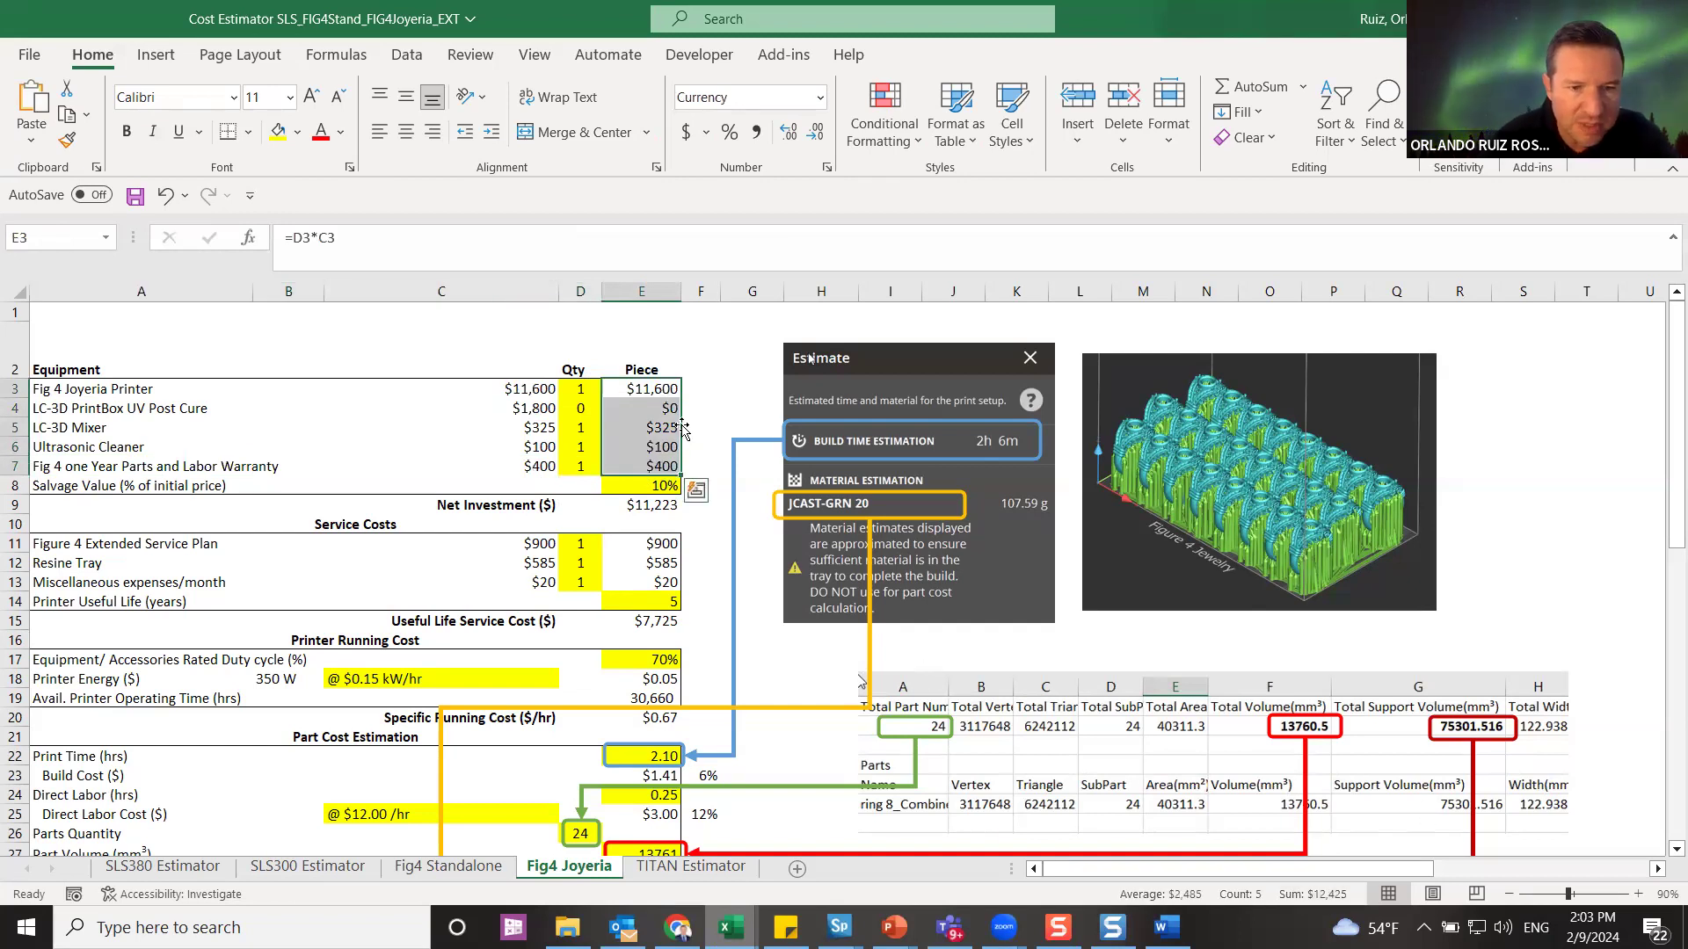
{"action": "left_click", "coordinate": [661, 486]}
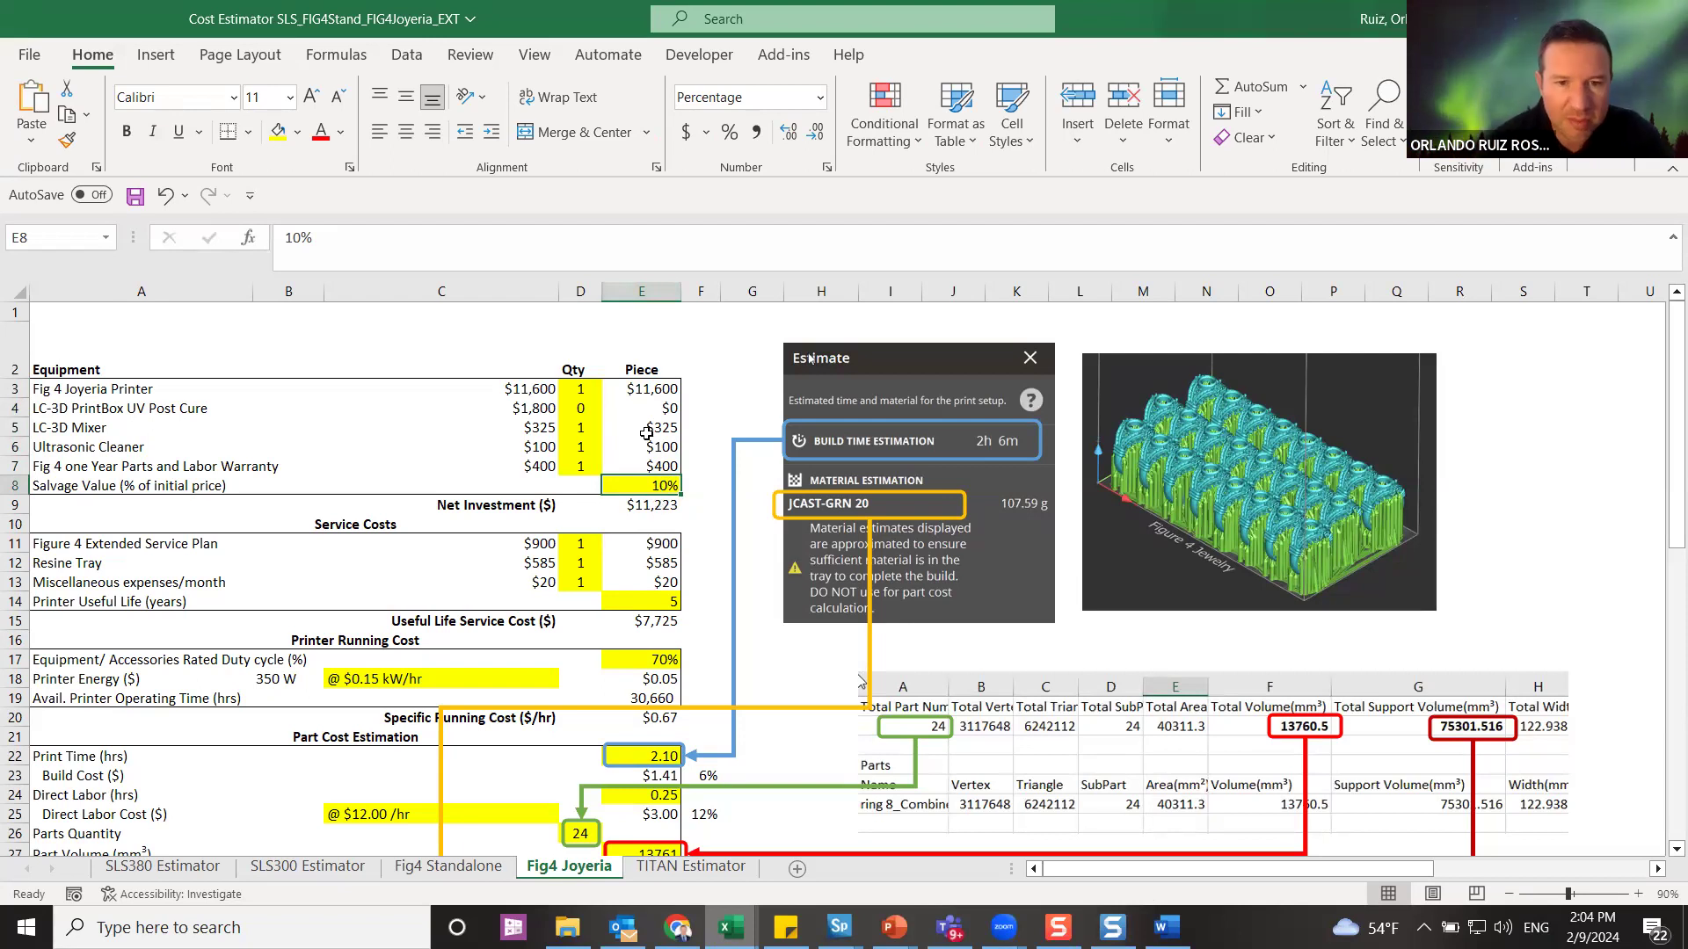
{"action": "left_click", "coordinate": [662, 505]}
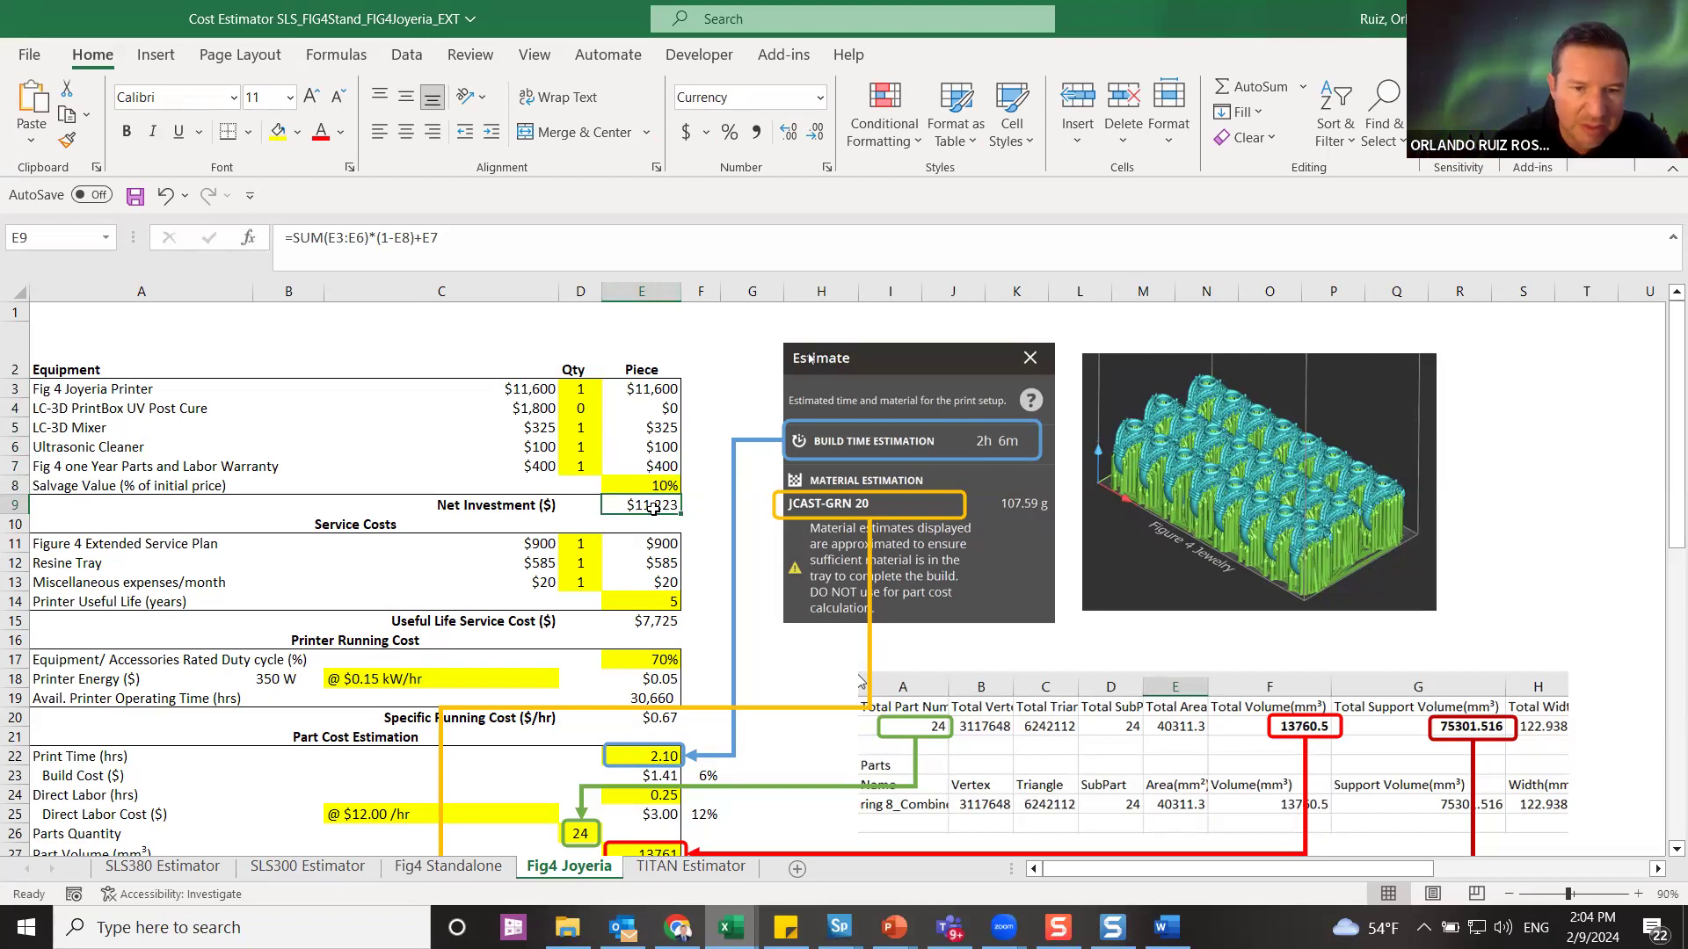
- Review the Service Costs section: extended service plan, resin tray, miscellaneous expenses, printer useful life and the useful life service cost formula
{"action": "scroll", "coordinate": [651, 507], "scroll_direction": "down", "scroll_amount": 2}
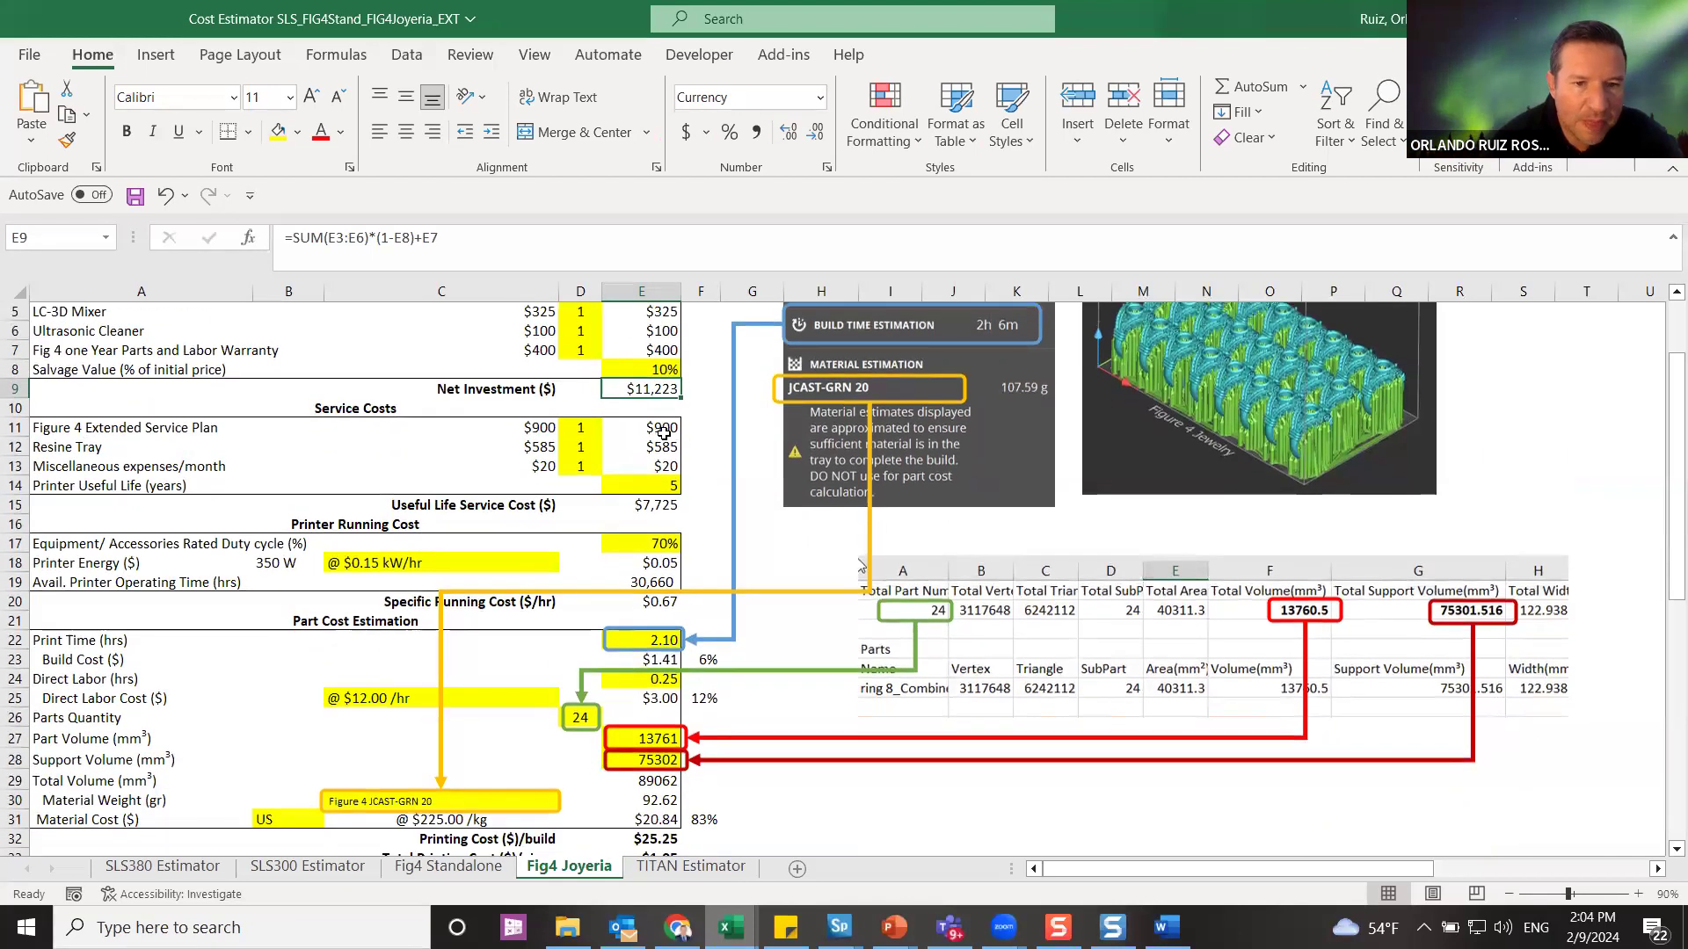
{"action": "left_click", "coordinate": [547, 428]}
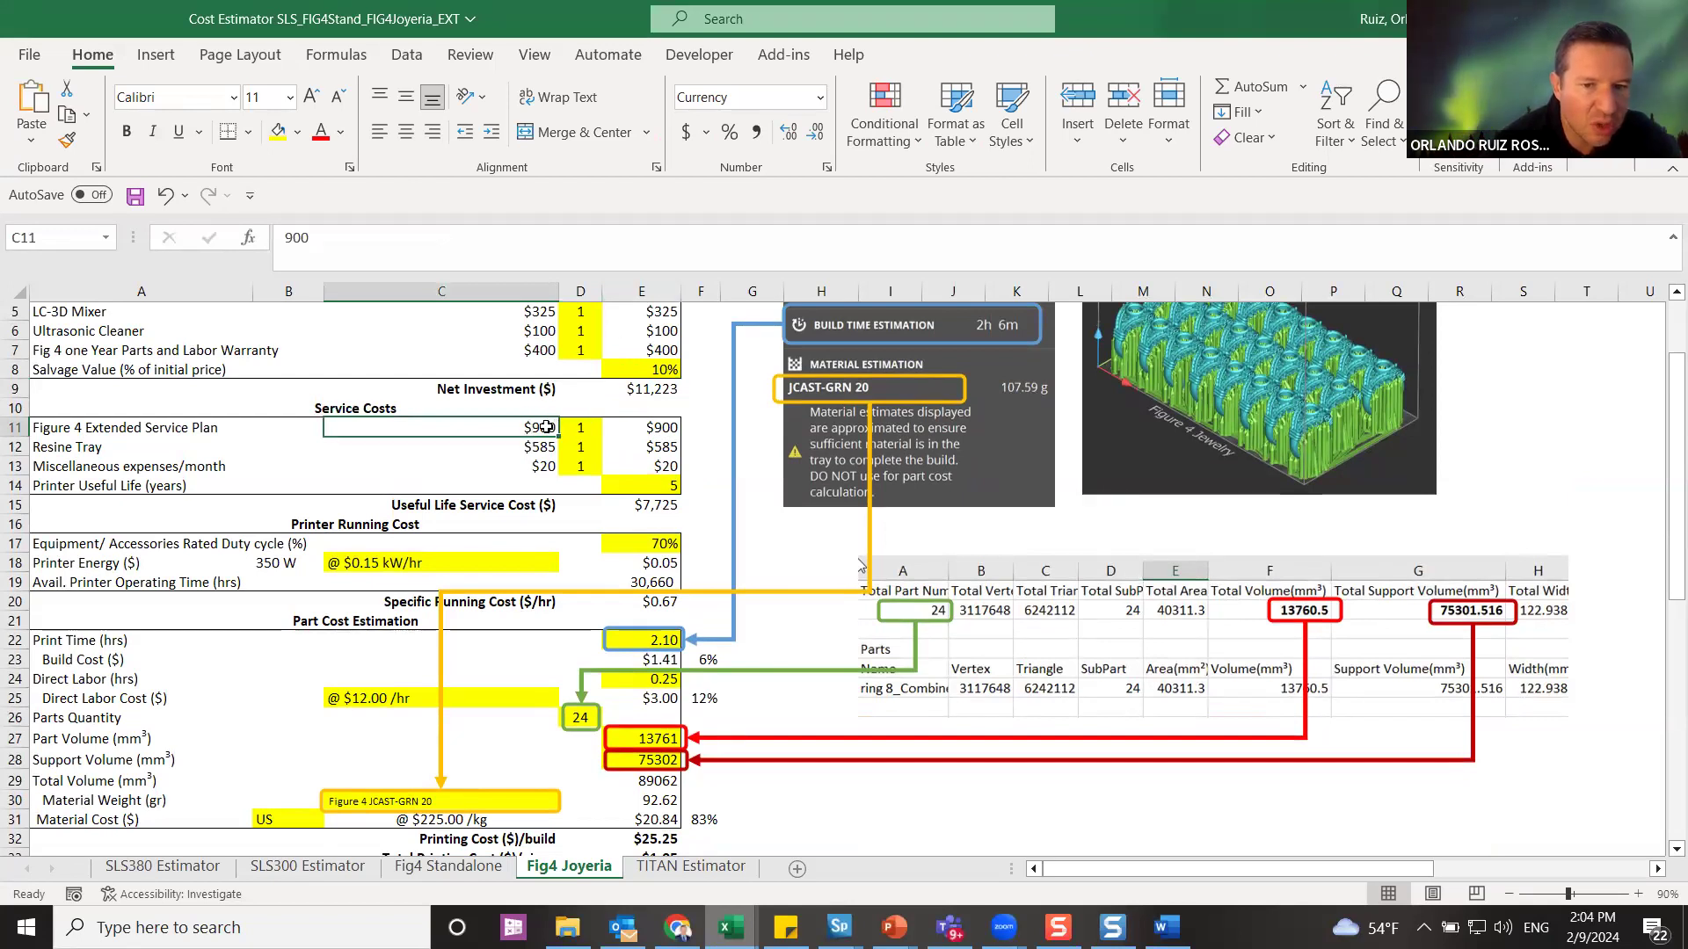
{"action": "left_click_drag", "start_coordinate": [71, 447], "coordinate": [621, 448]}
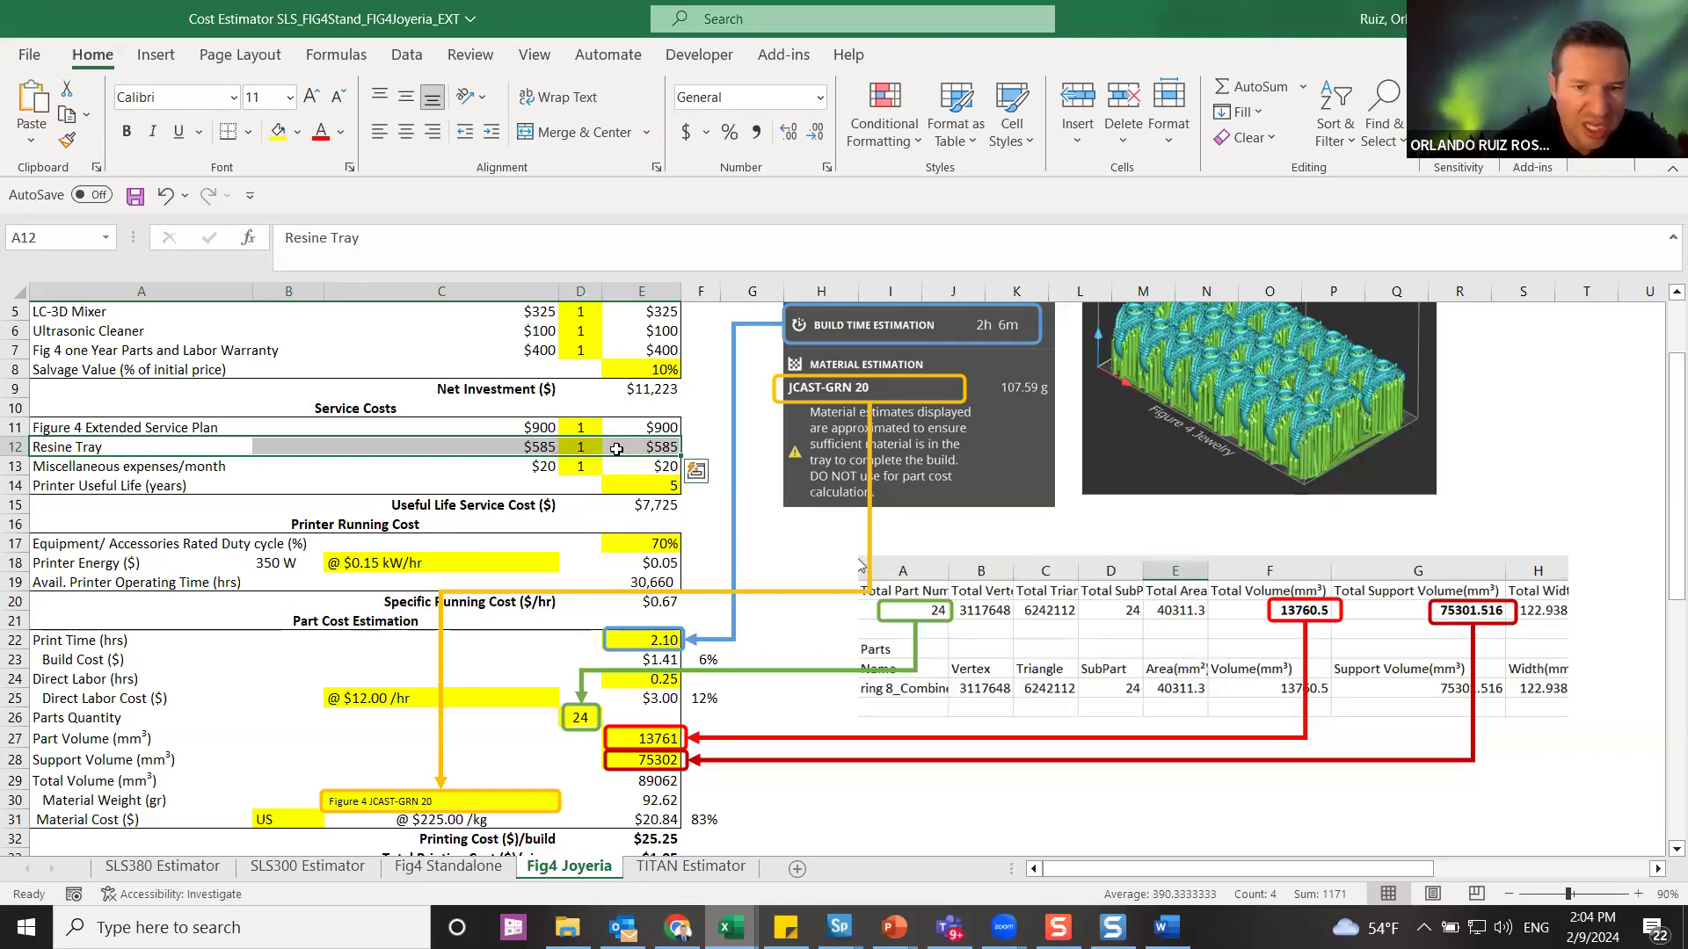
{"action": "left_click_drag", "start_coordinate": [153, 467], "coordinate": [650, 469]}
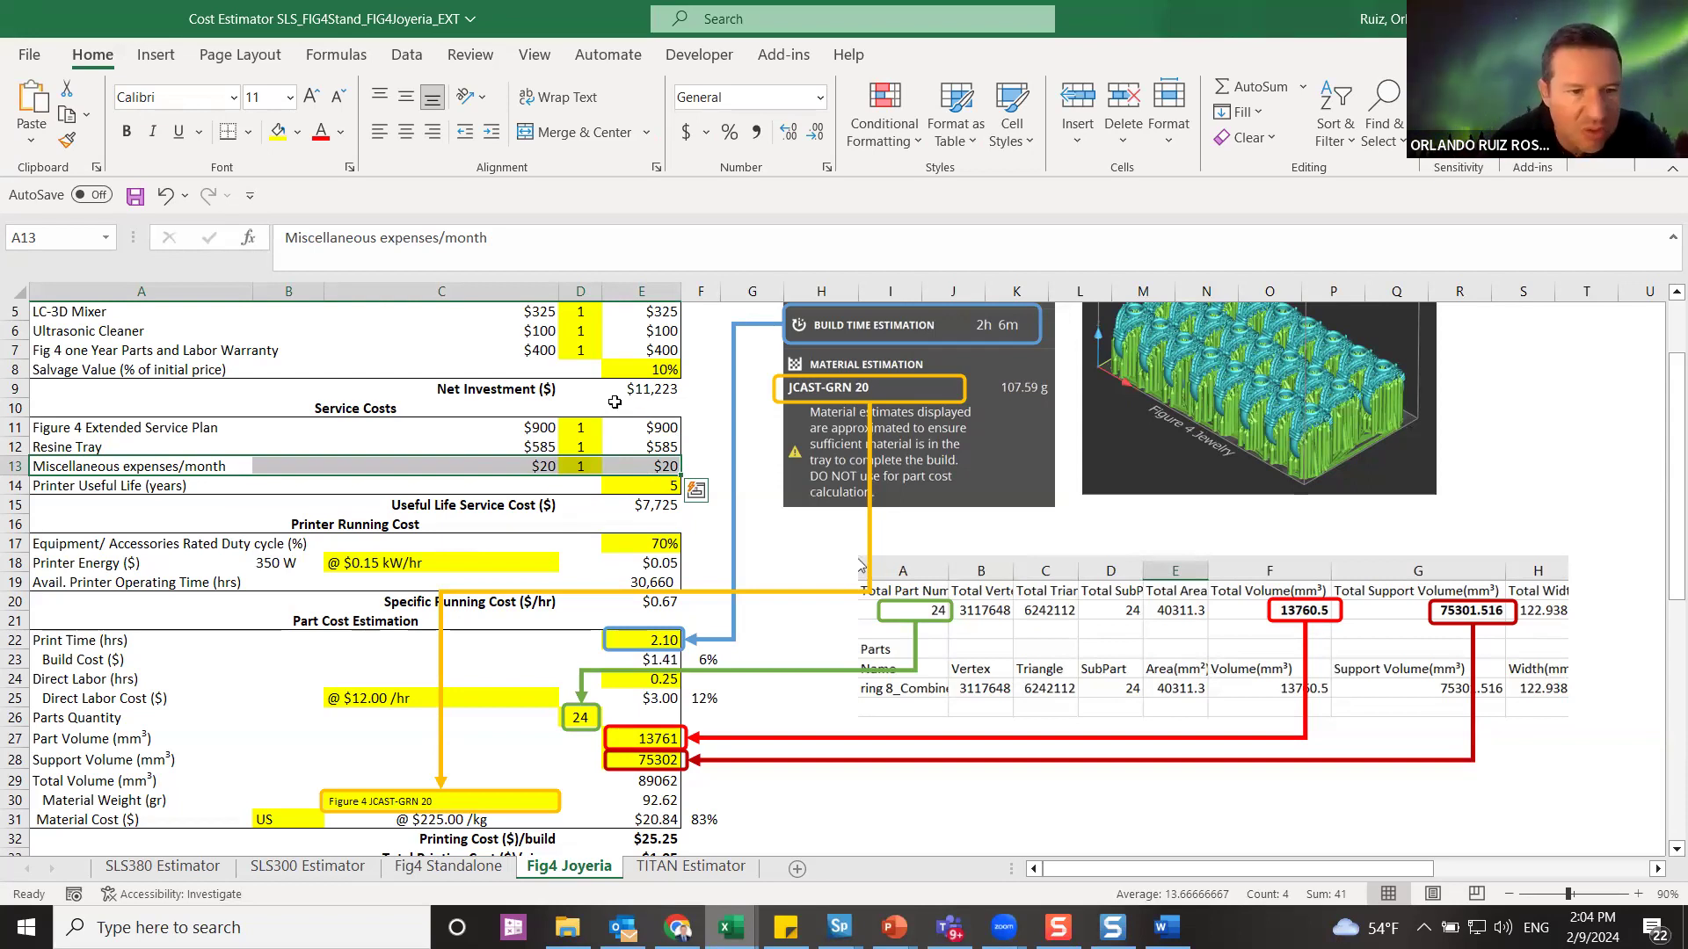
{"action": "left_click", "coordinate": [649, 486]}
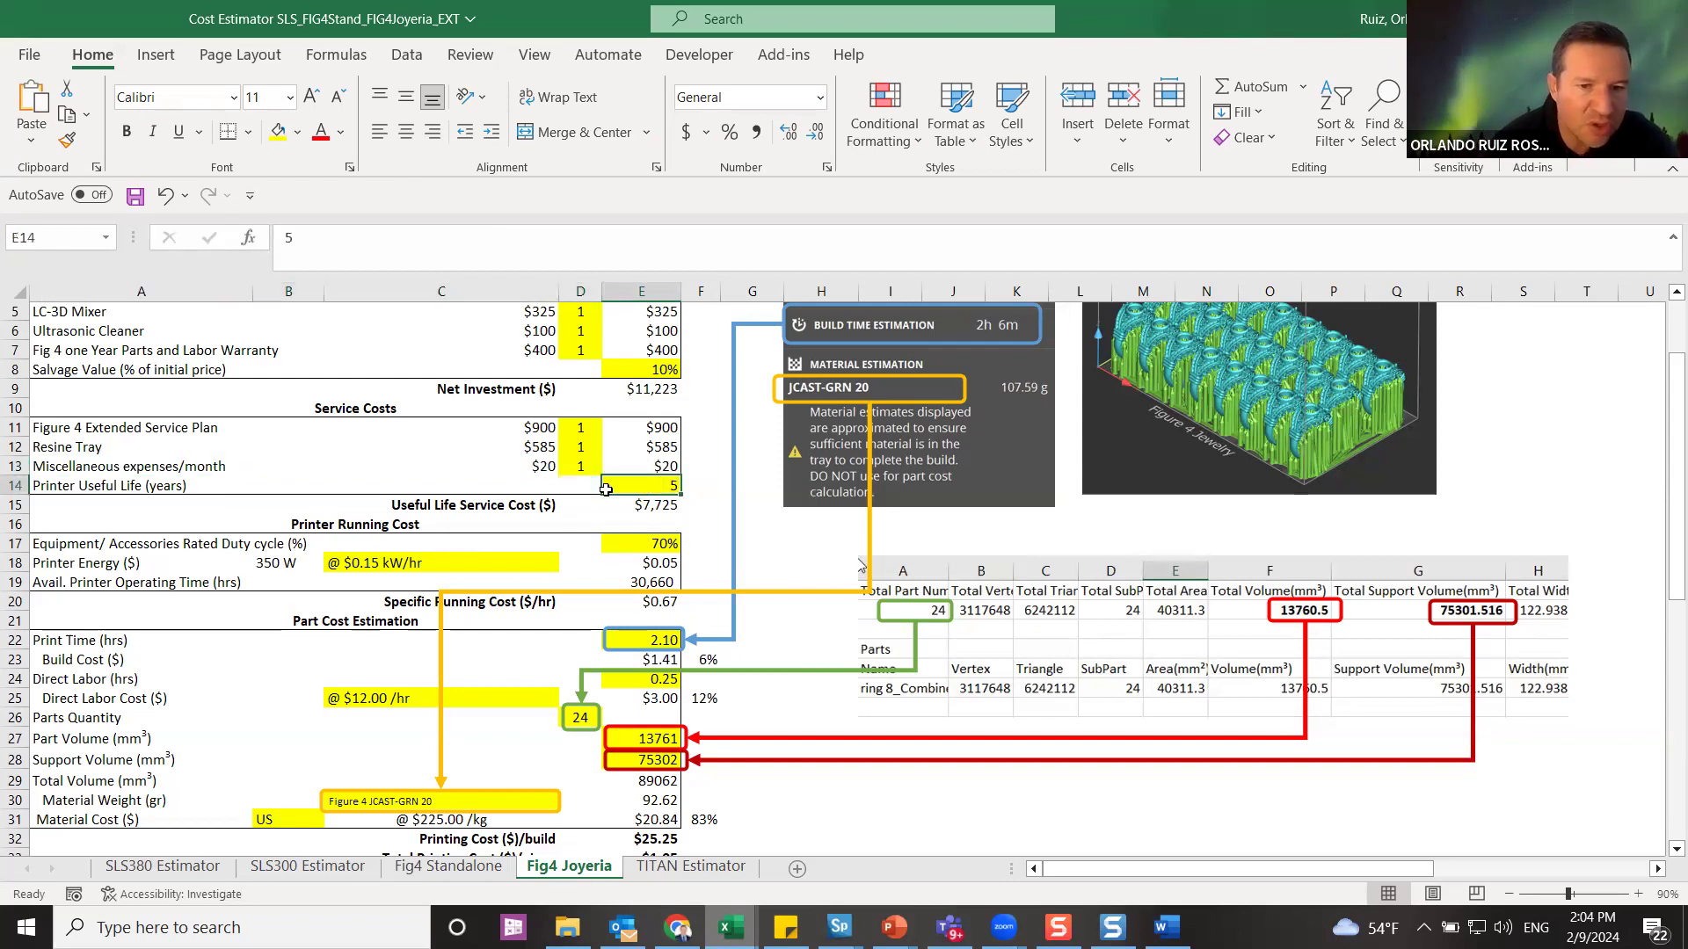
{"action": "left_click", "coordinate": [655, 505]}
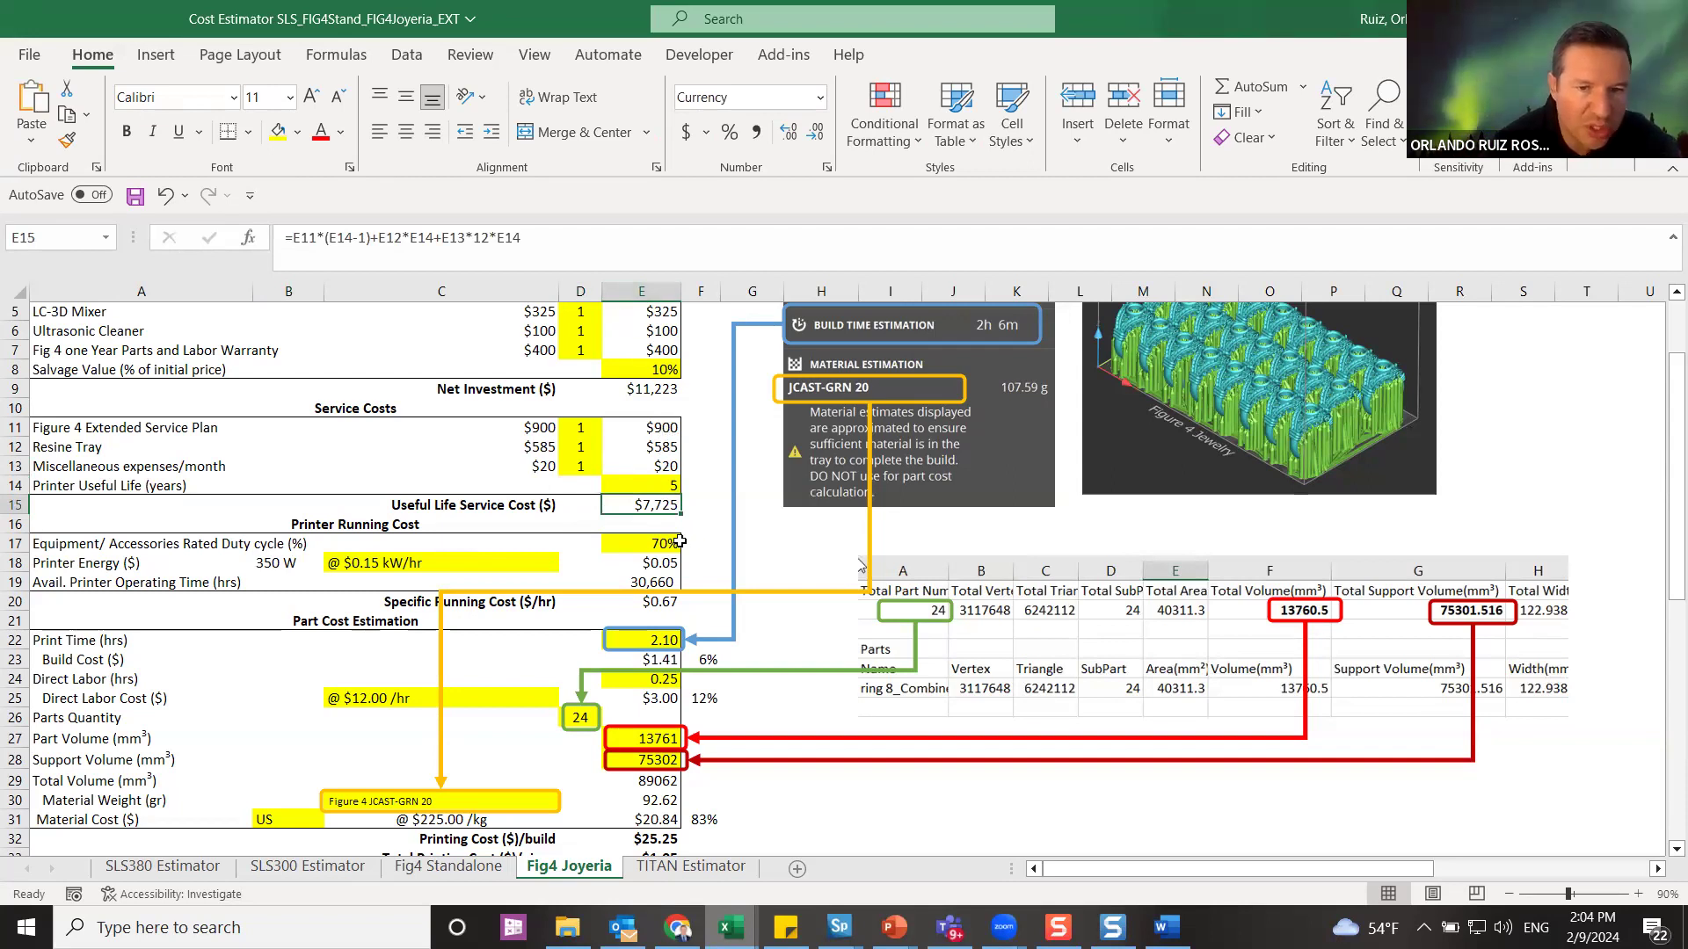
{"action": "left_click", "coordinate": [704, 525]}
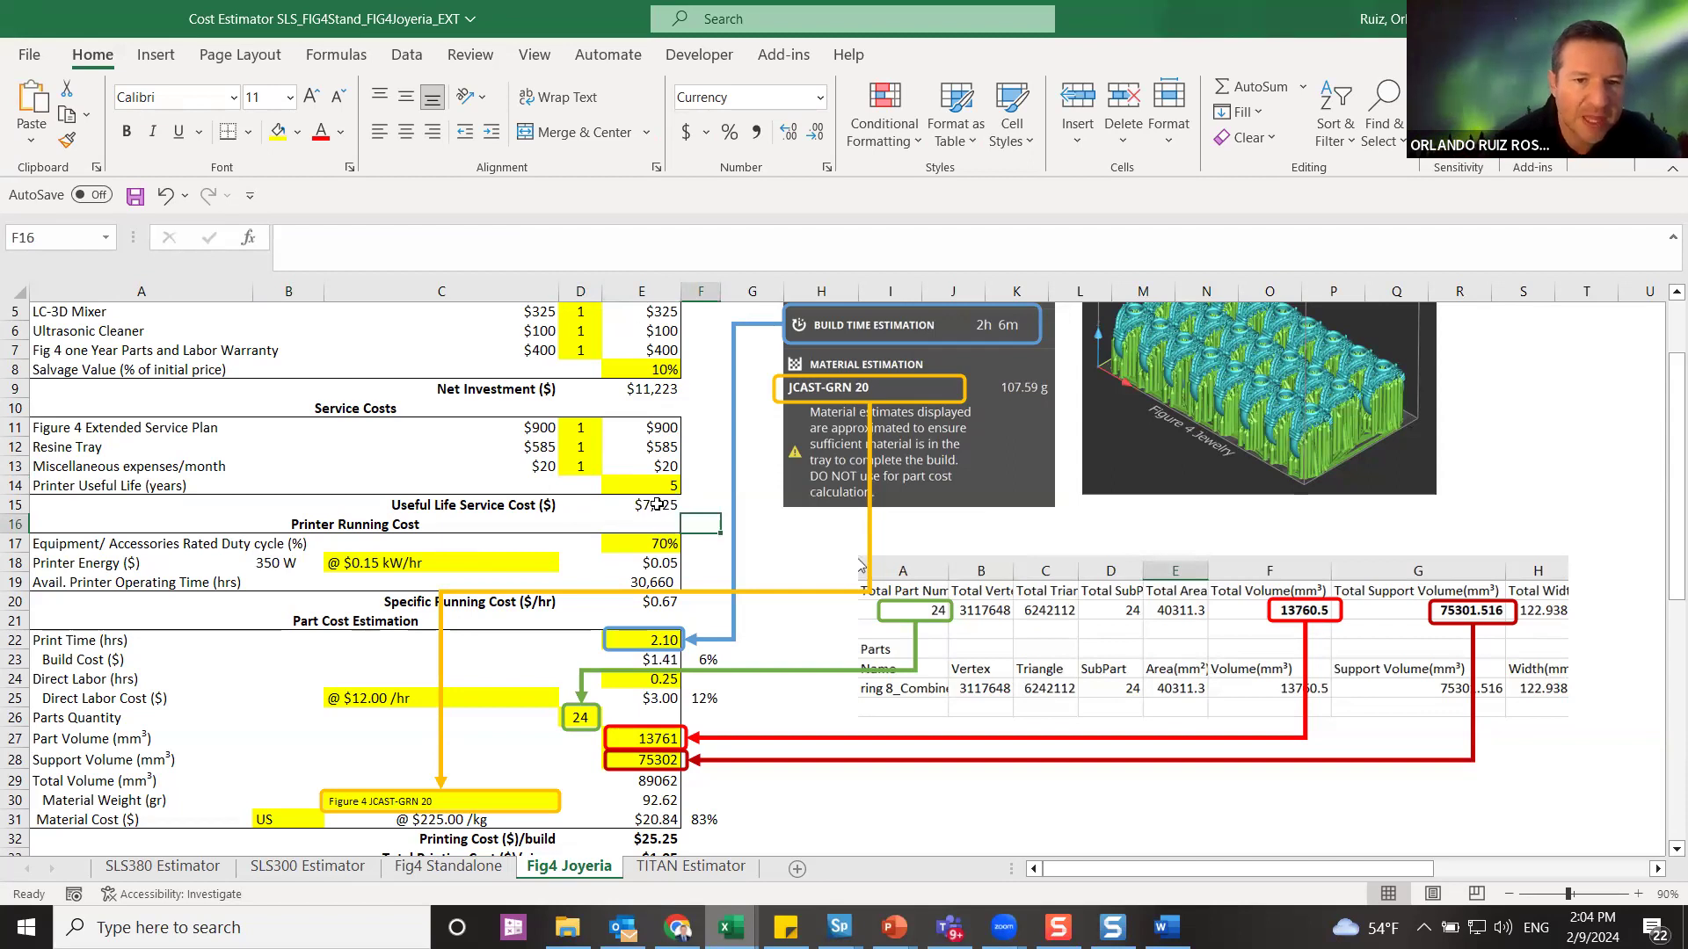
{"action": "left_click", "coordinate": [658, 505]}
{"action": "left_click", "coordinate": [724, 489]}
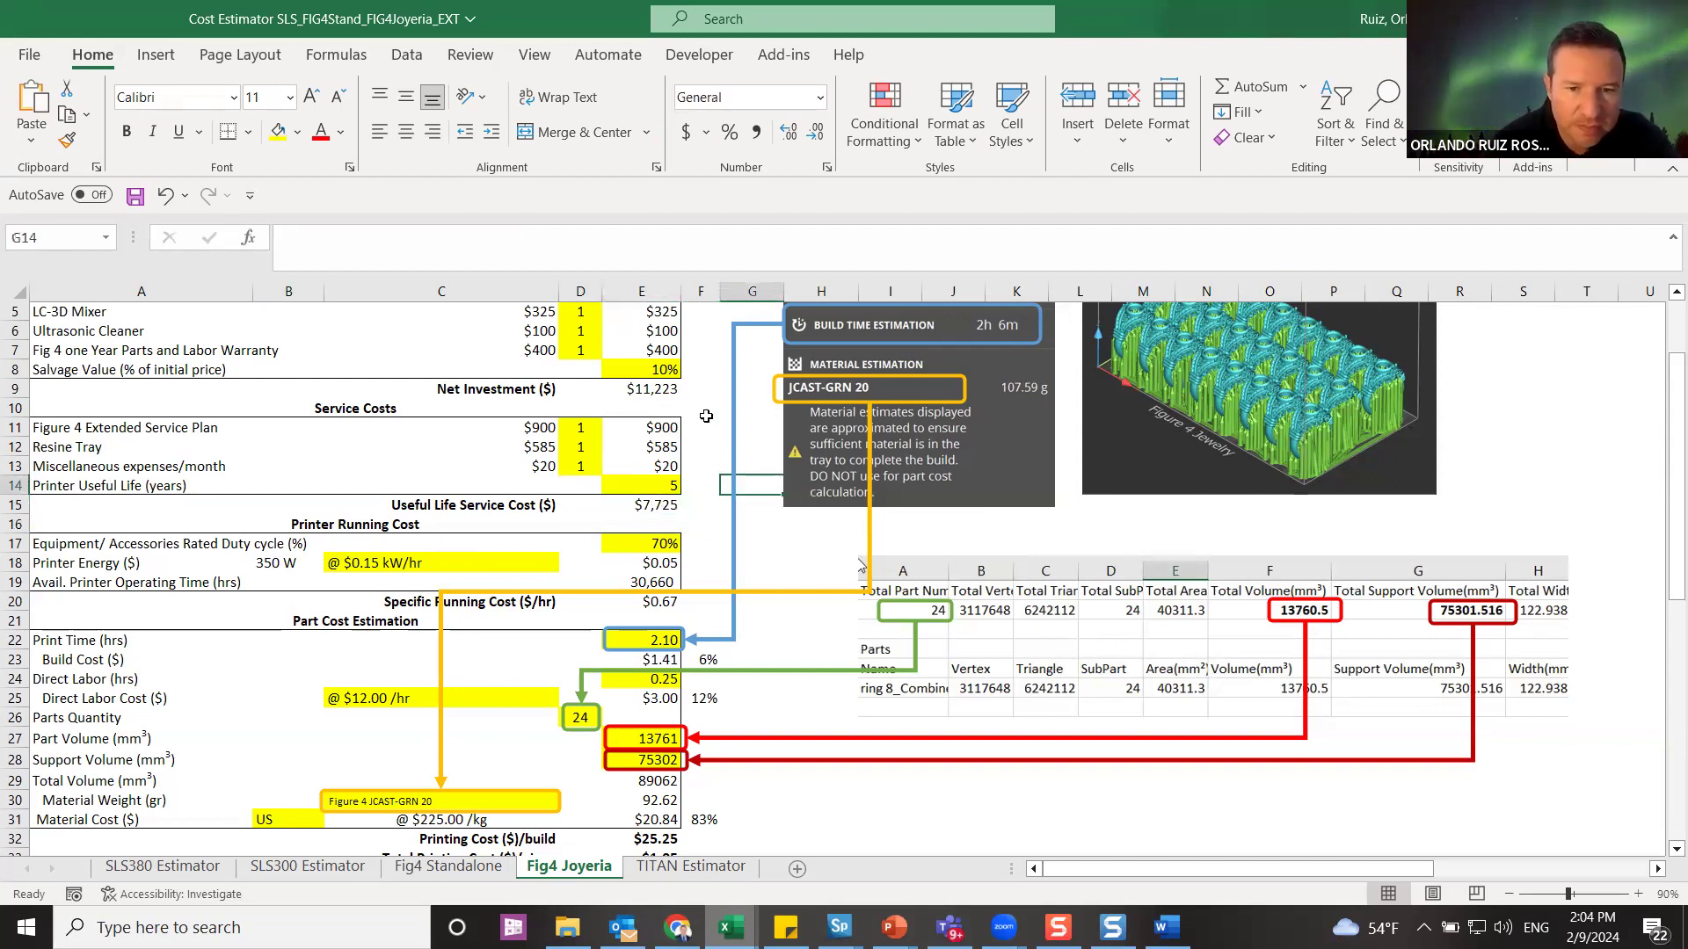
- Examine the Printer Running Cost section: duty cycle, energy rate and cost, available operating hours and the specific running cost formula
{"action": "left_click", "coordinate": [677, 547]}
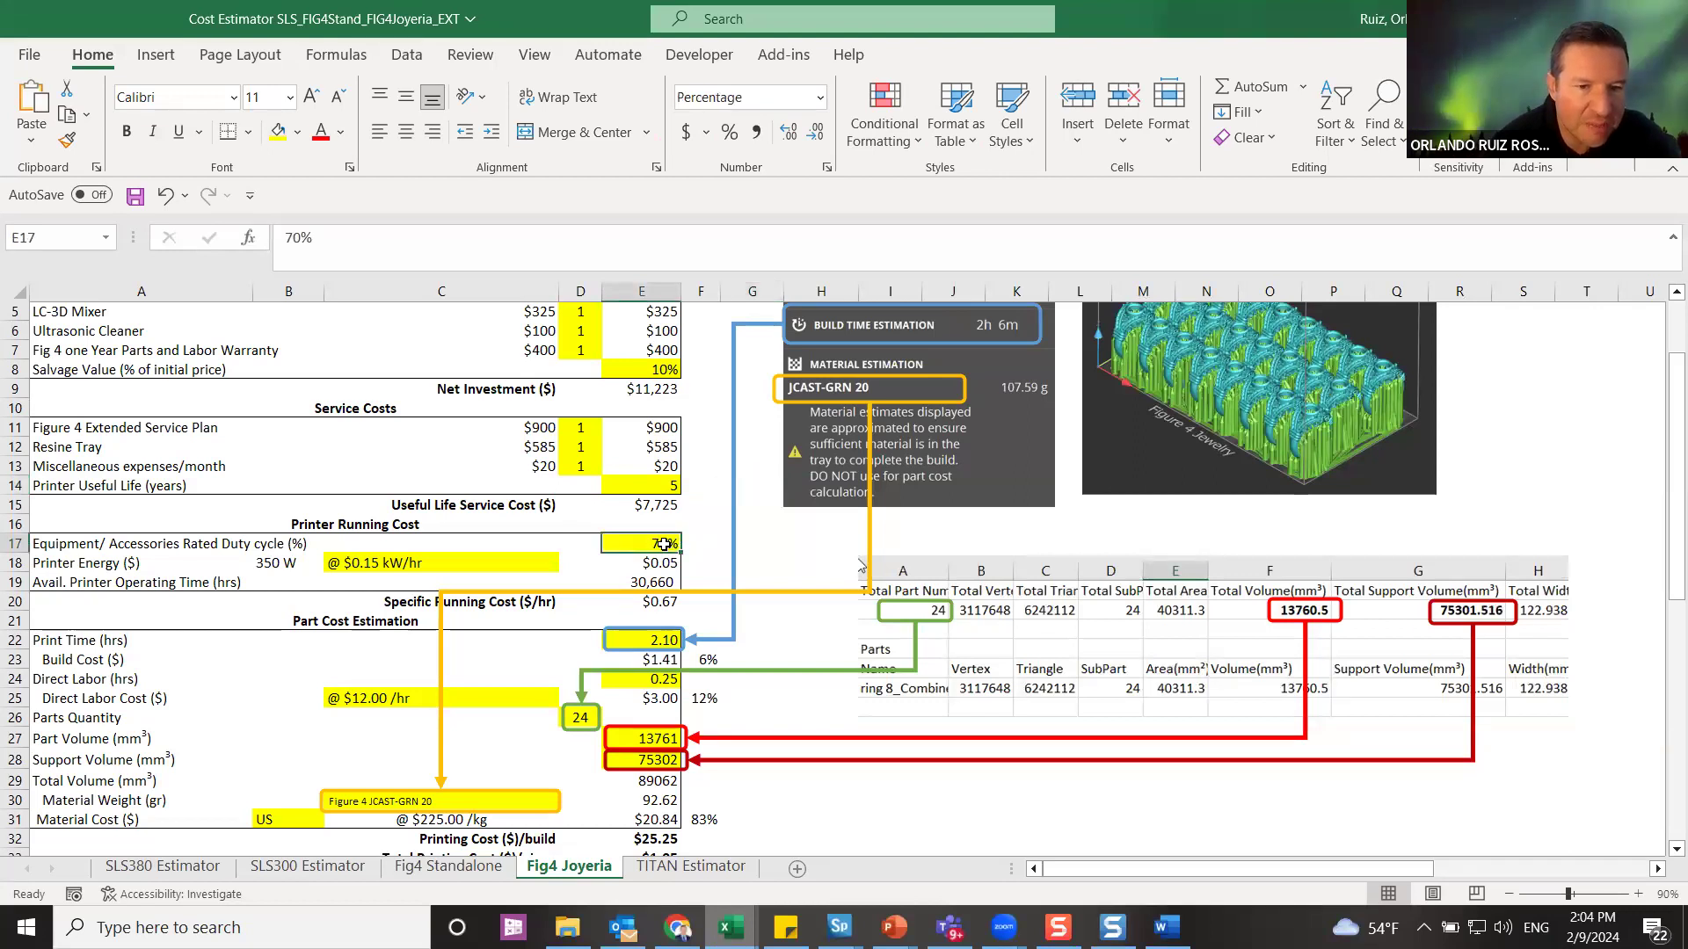
{"action": "left_click", "coordinate": [400, 565]}
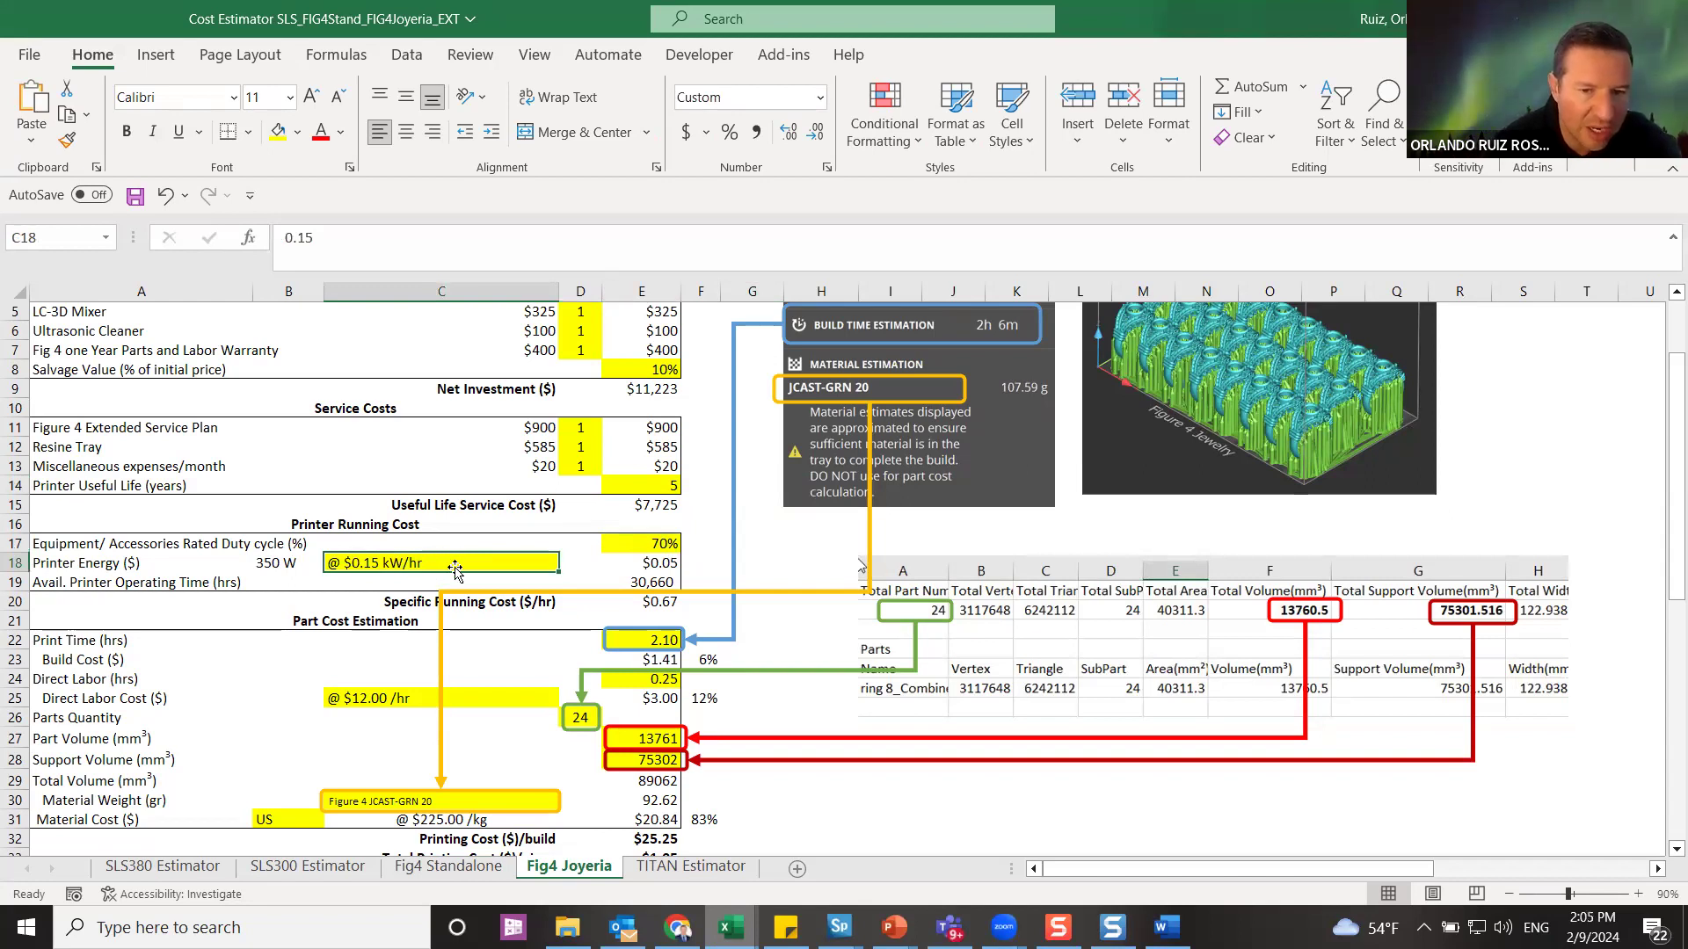
{"action": "left_click", "coordinate": [663, 562]}
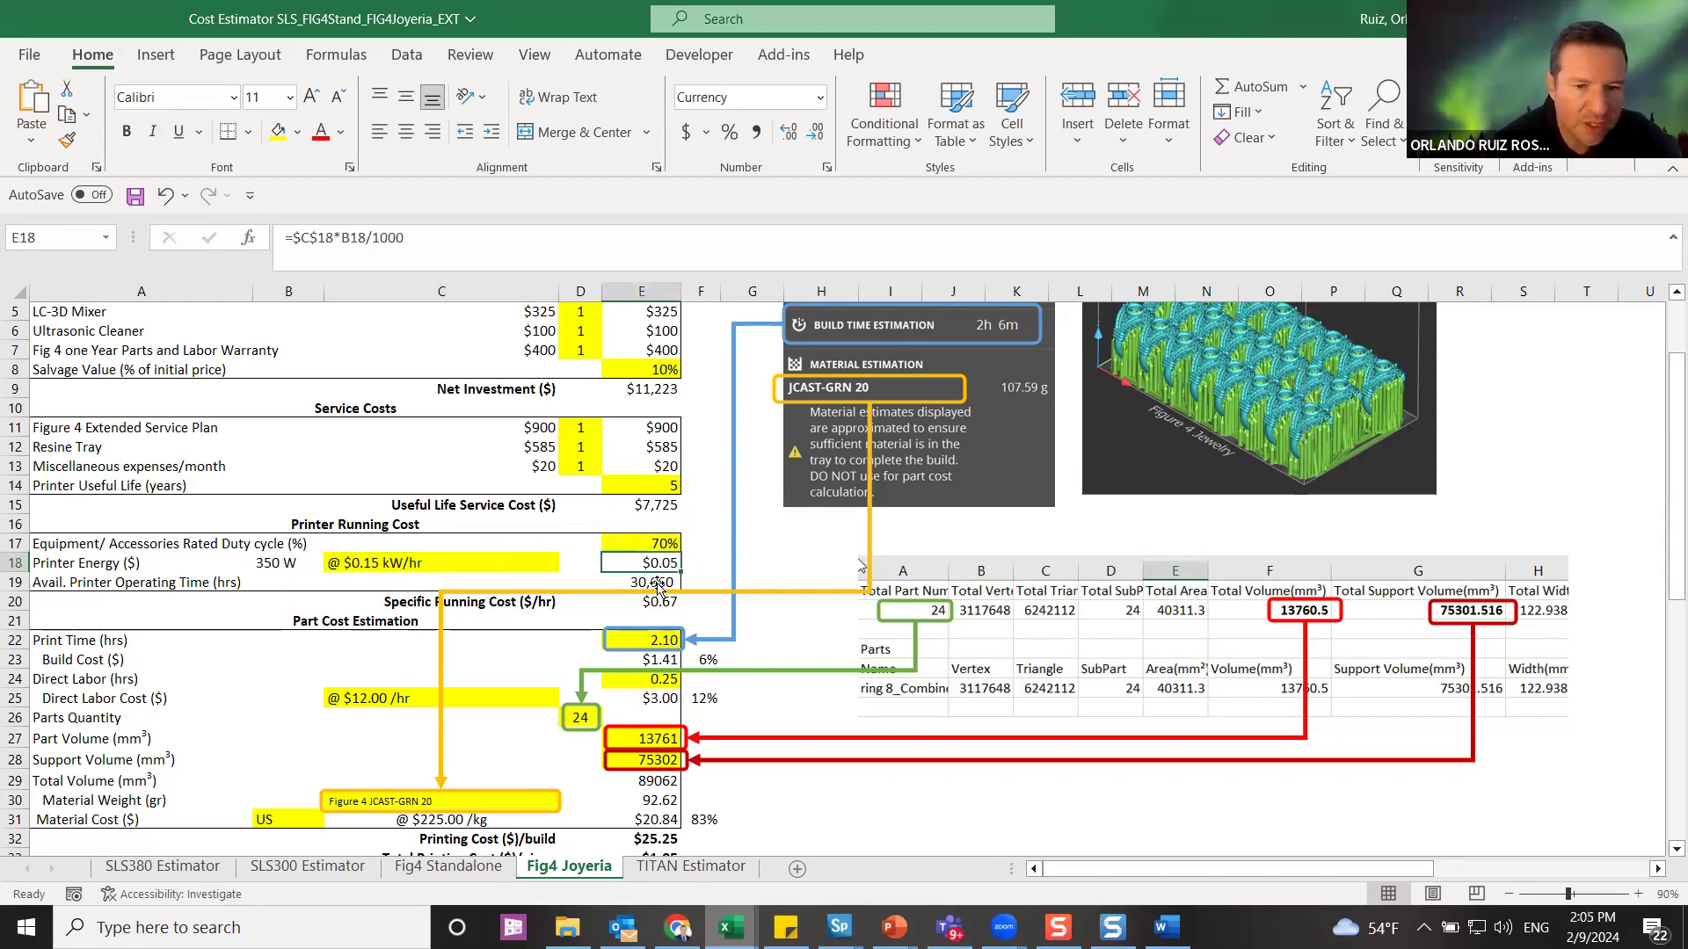
{"action": "left_click", "coordinate": [657, 589]}
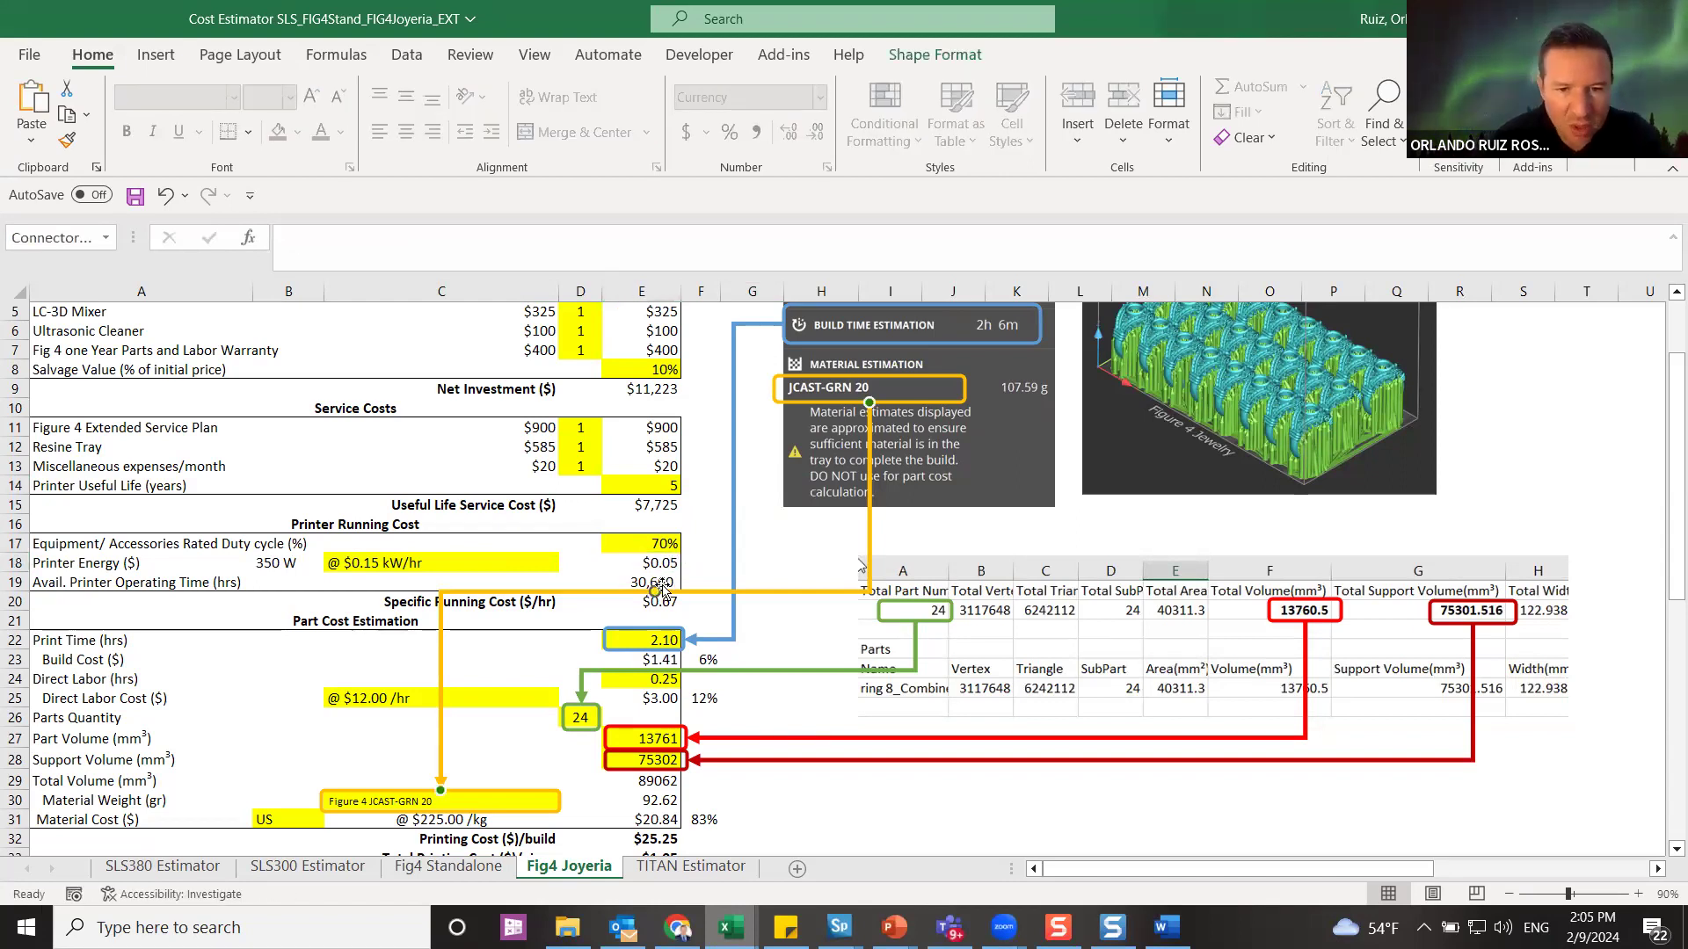
{"action": "left_click", "coordinate": [670, 543]}
{"action": "left_click", "coordinate": [670, 487]}
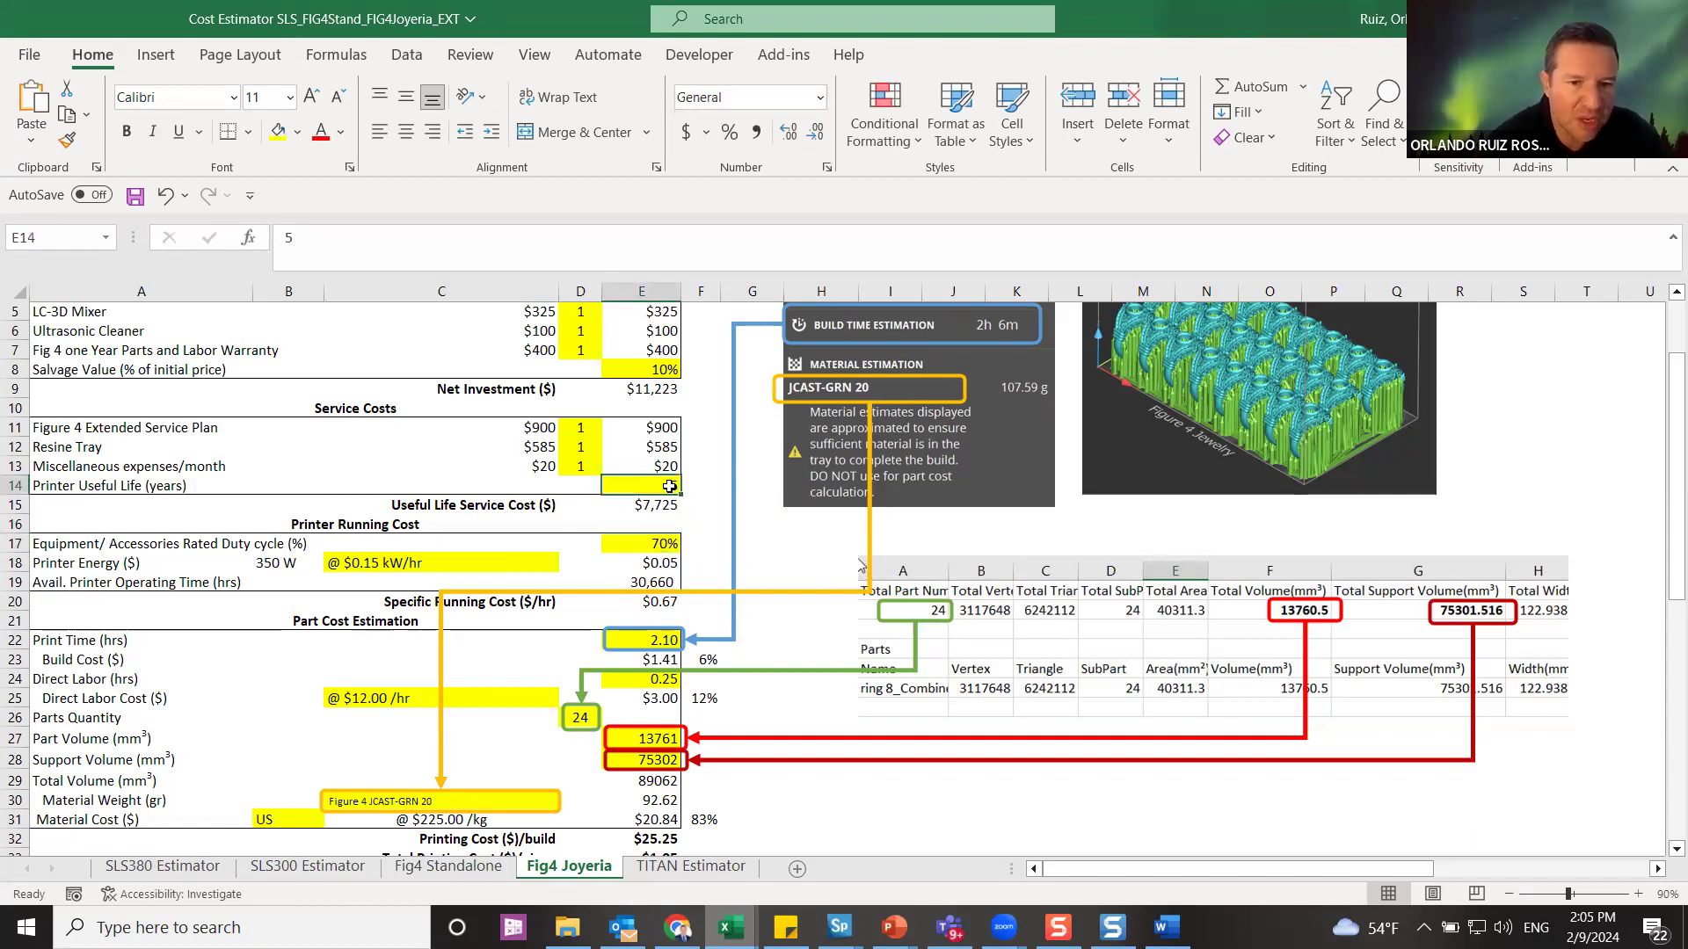
{"action": "left_click", "coordinate": [658, 592]}
{"action": "left_click", "coordinate": [667, 607]}
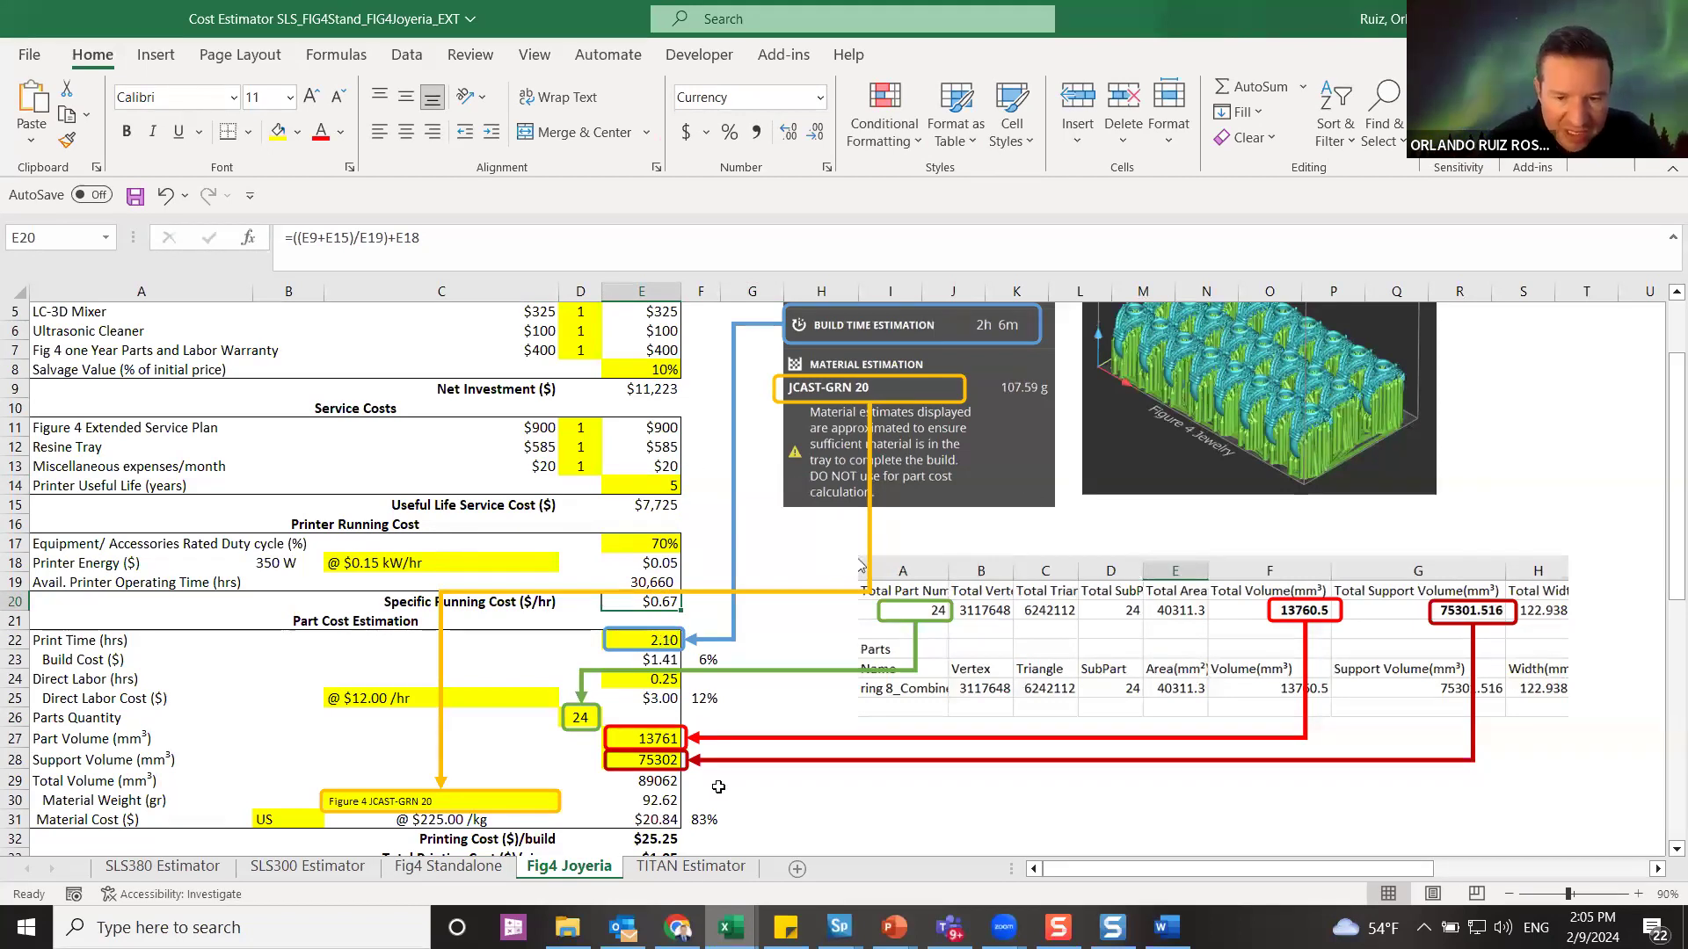
- Switch to 3D Sprint to check the ring print's build time estimation, and return to the Cost Estimator workbook
{"action": "mouse_move", "coordinate": [839, 928]}
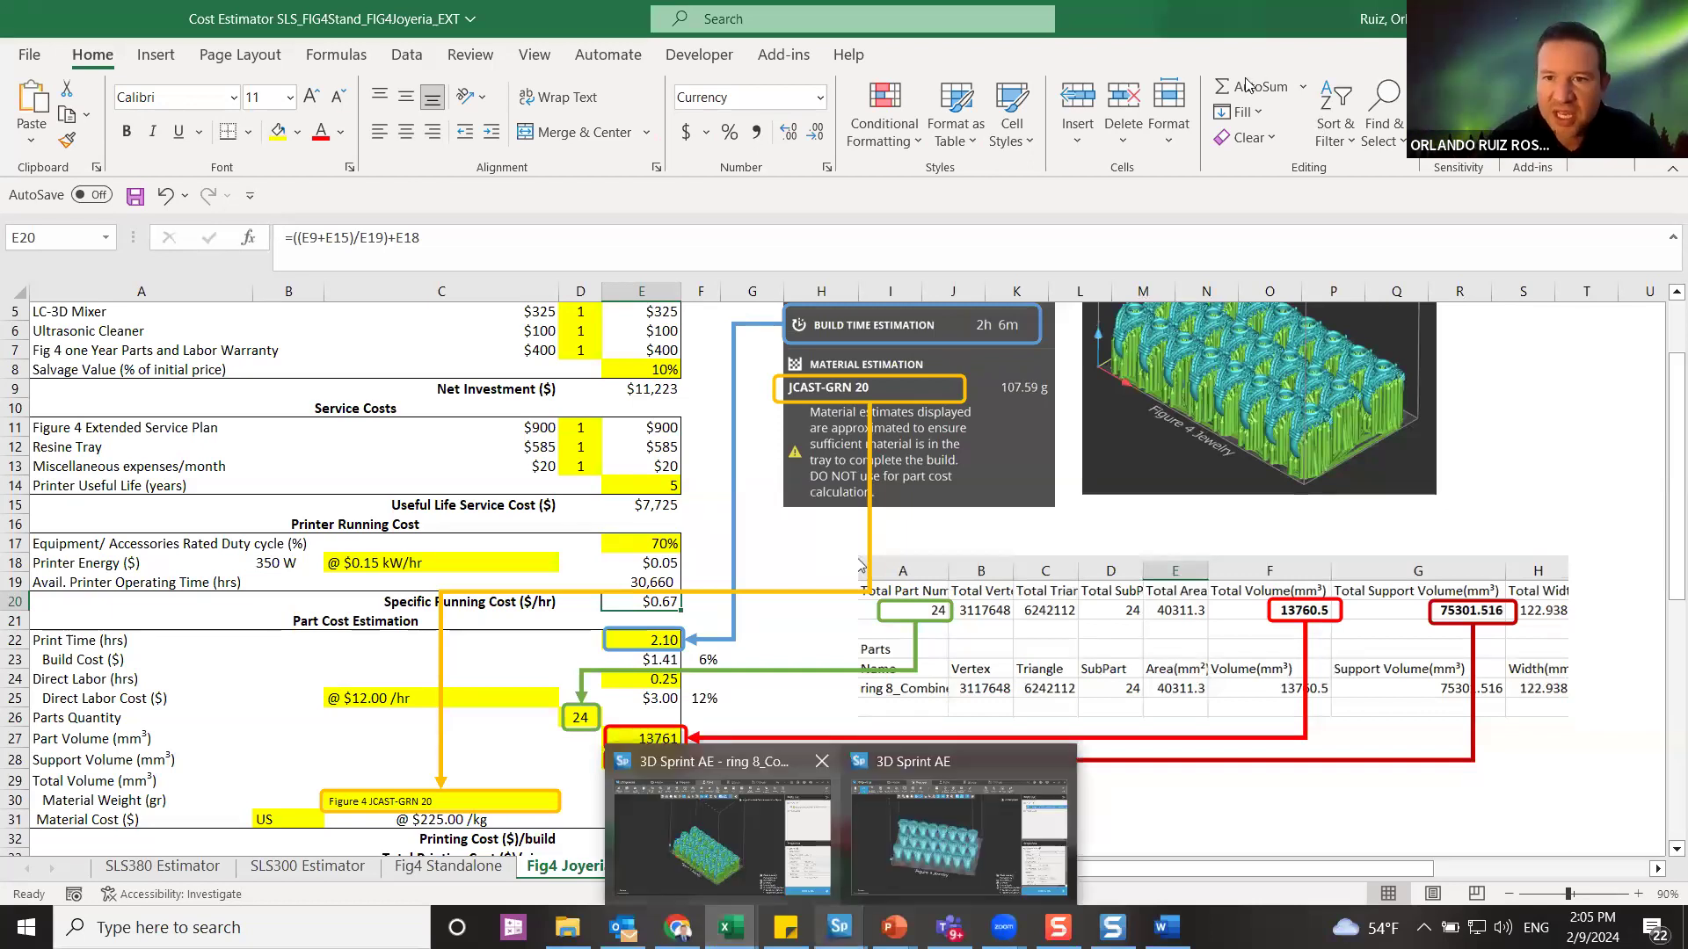
{"action": "left_click", "coordinate": [741, 857]}
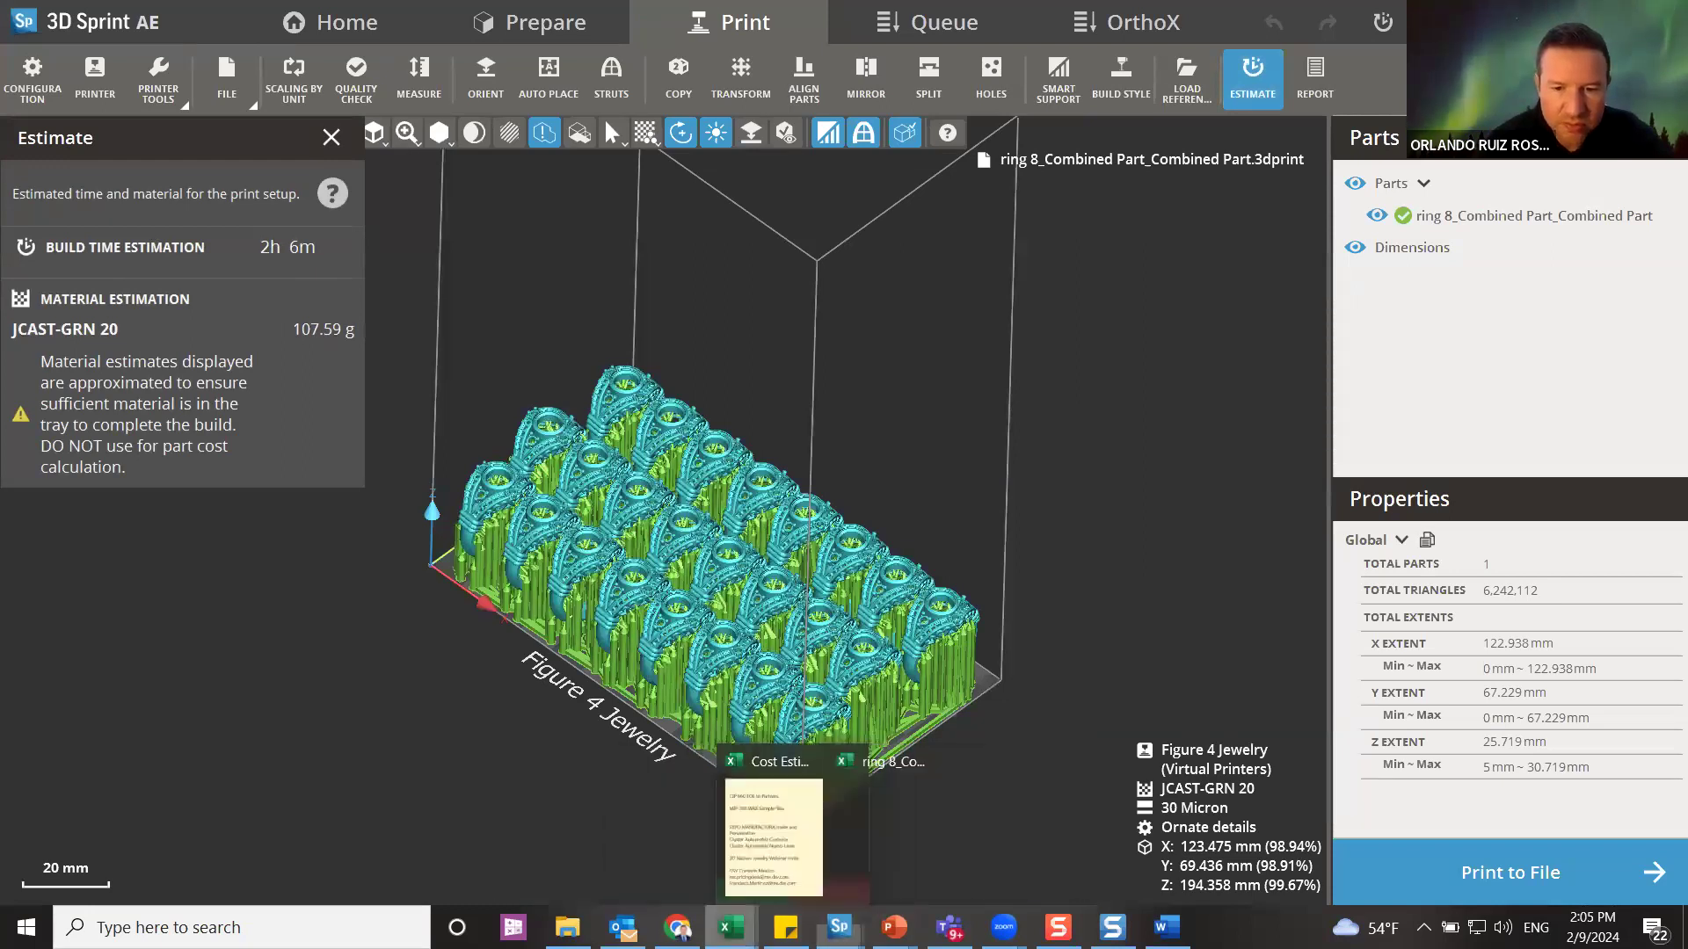
{"action": "mouse_move", "coordinate": [729, 927]}
{"action": "left_click", "coordinate": [686, 865]}
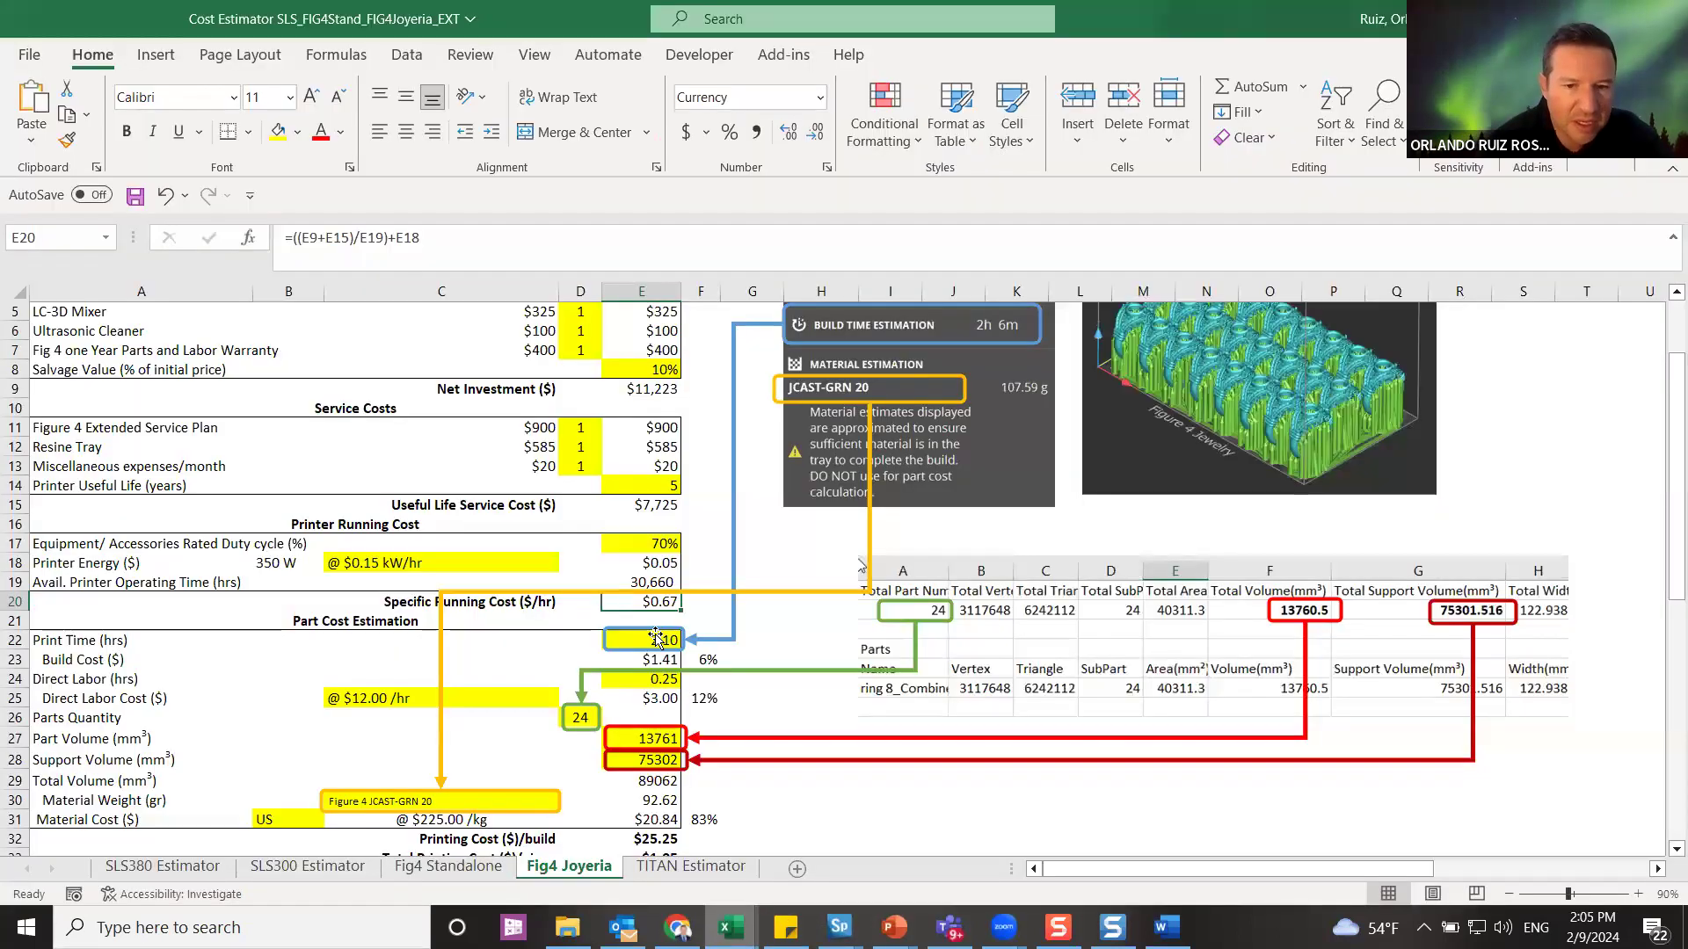
- Review the print time, build cost, direct labor hours, hourly labor rate and direct labor cost in the Part Cost Estimation section
{"action": "left_click", "coordinate": [652, 668]}
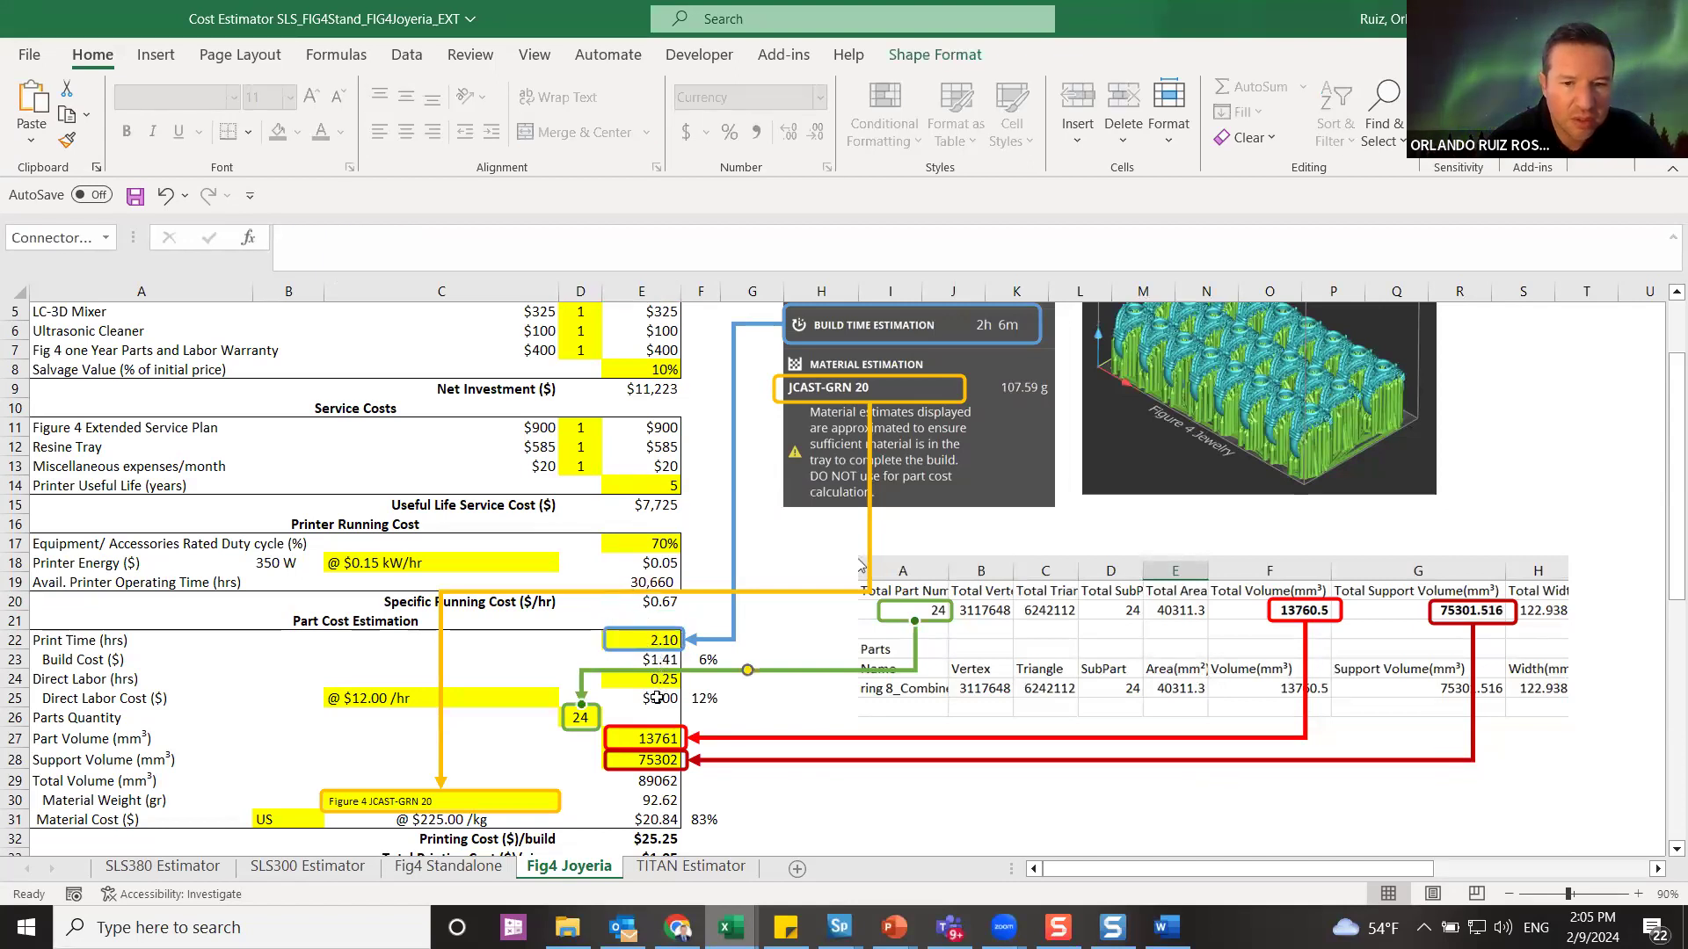
{"action": "left_click", "coordinate": [658, 697]}
{"action": "key", "text": "Up"}
{"action": "key", "text": "Up"}
{"action": "key", "text": "Up"}
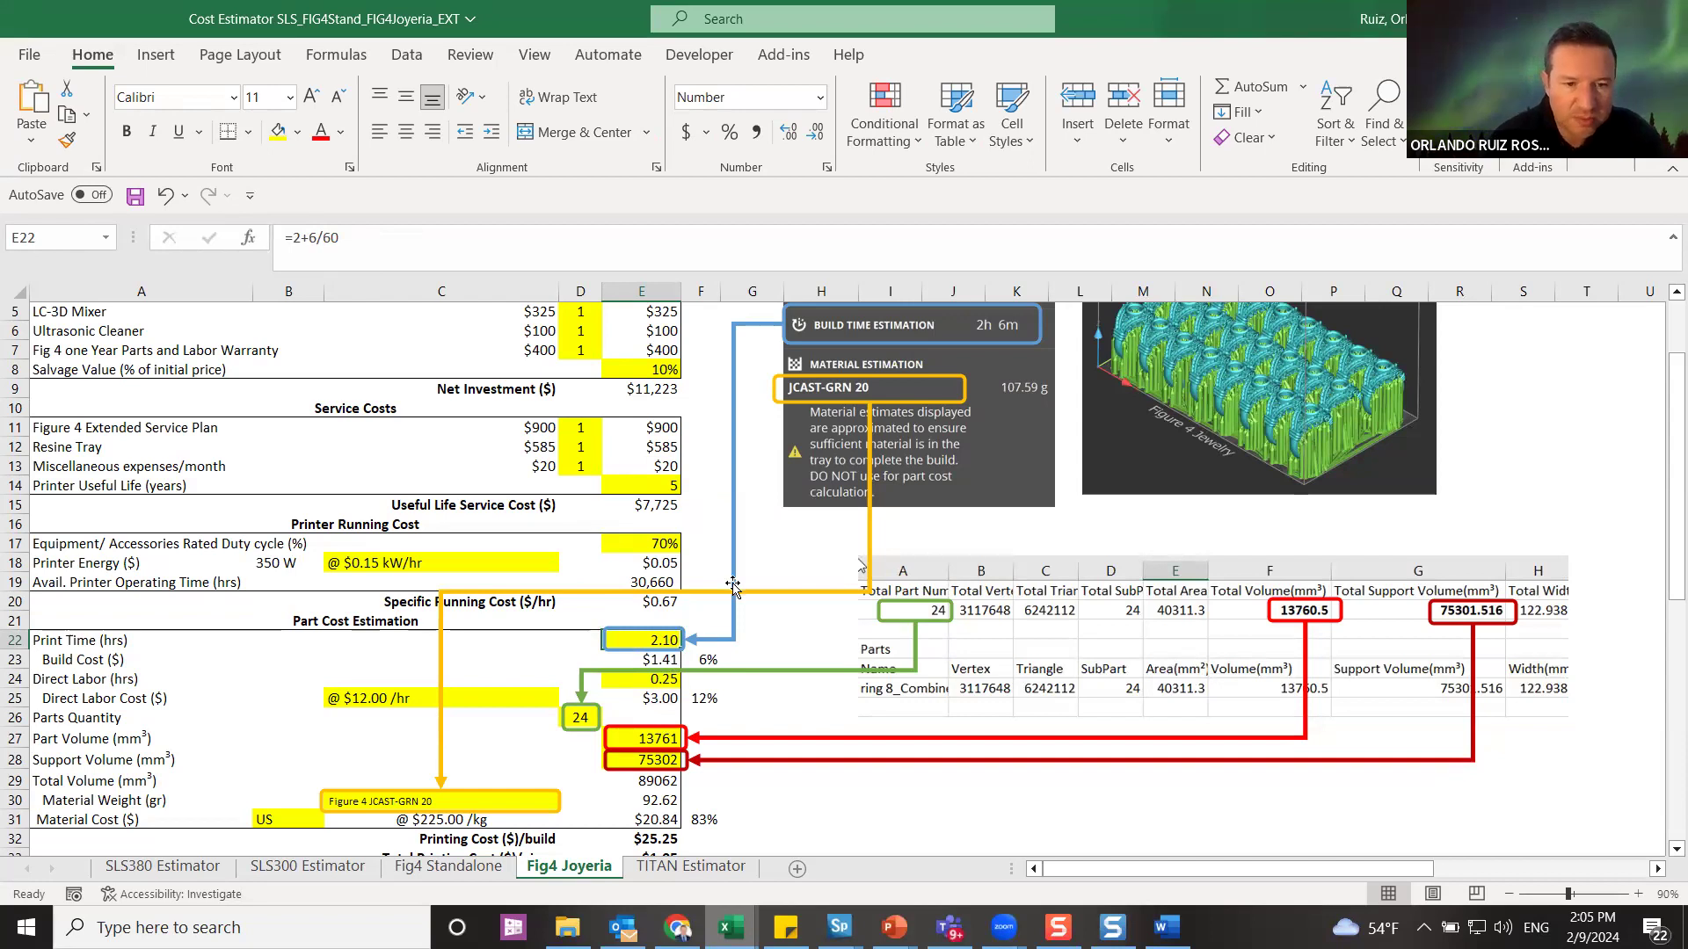
{"action": "key", "text": "Down"}
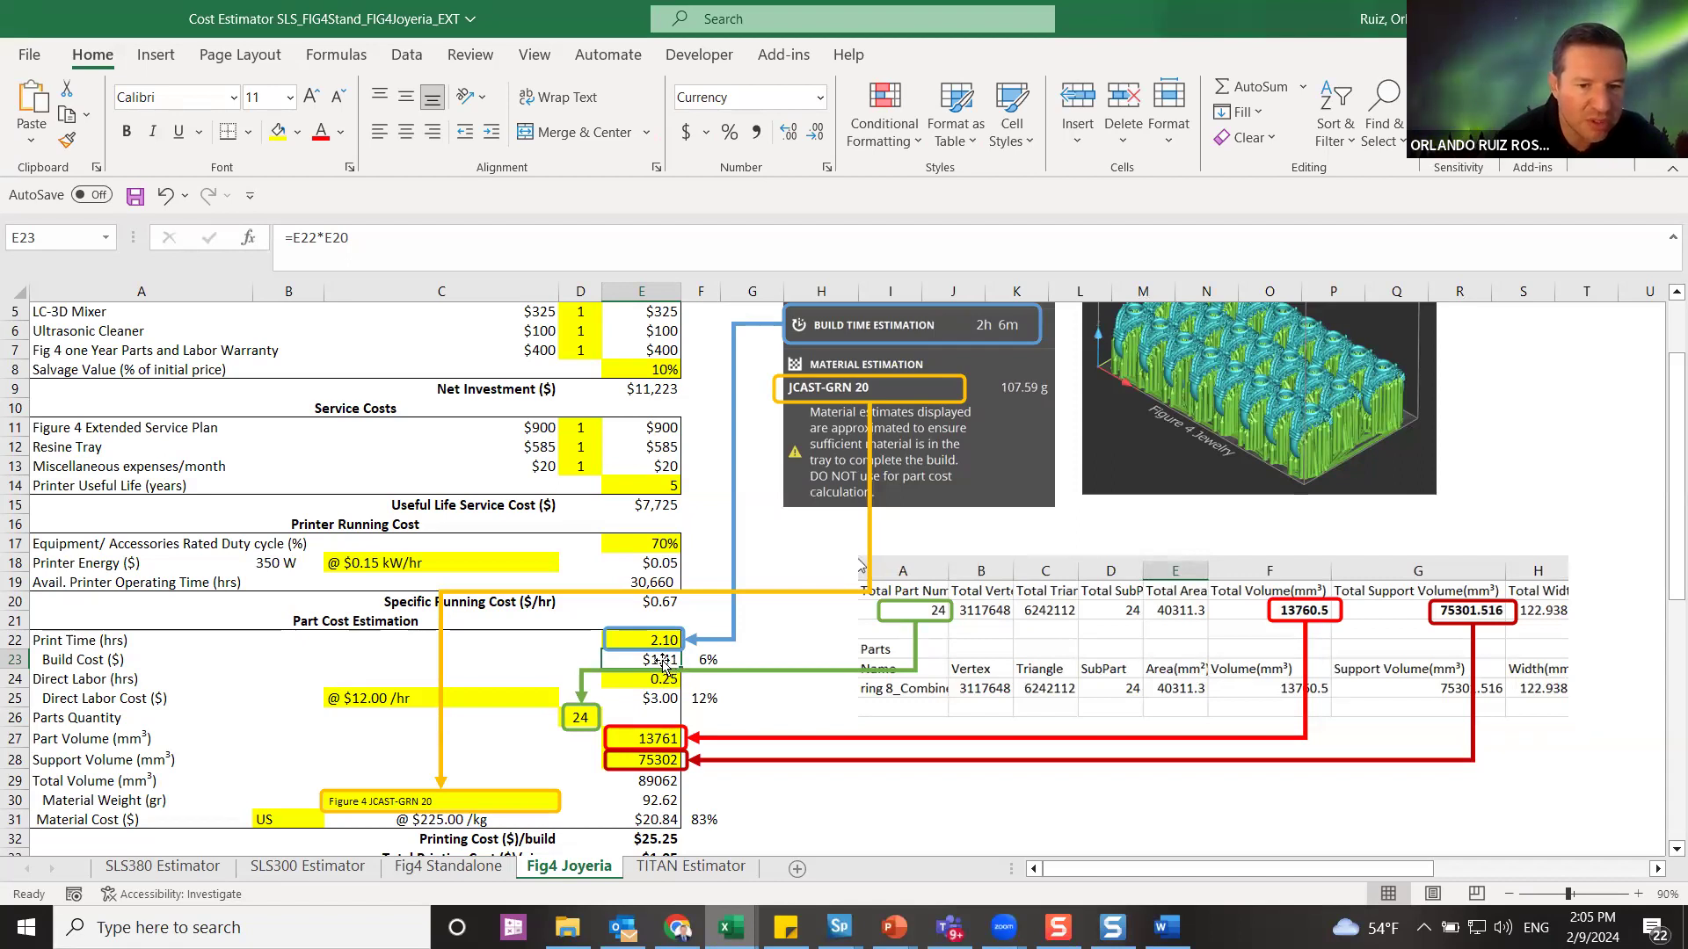
{"action": "key", "text": "Down"}
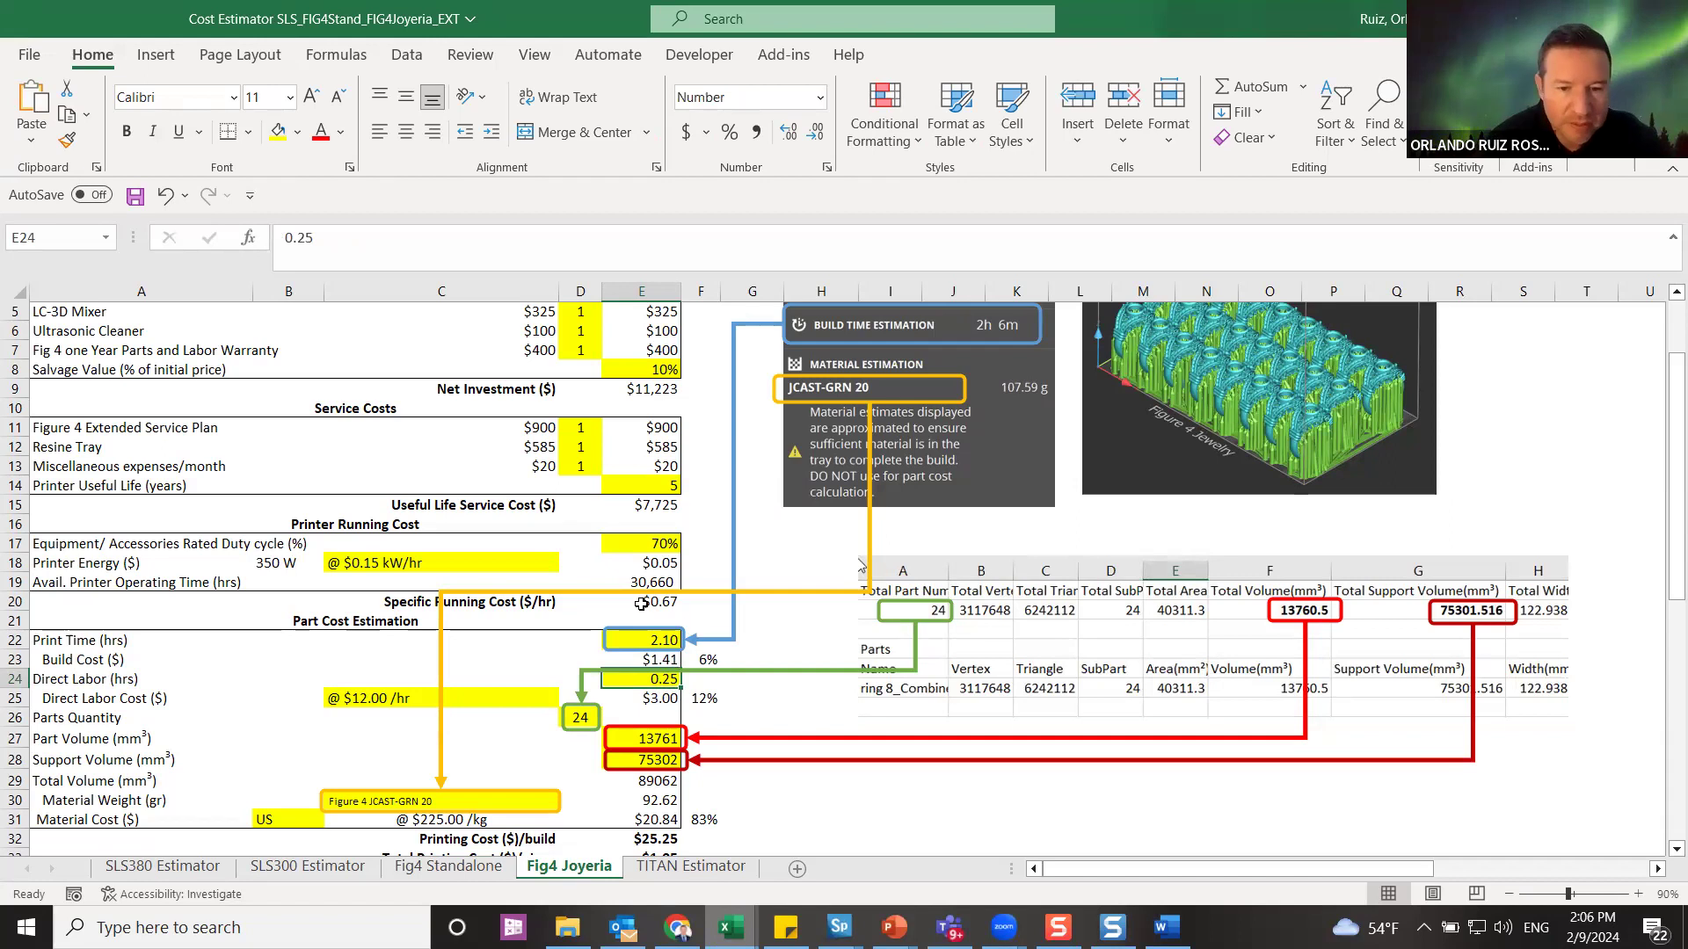
{"action": "left_click", "coordinate": [382, 700]}
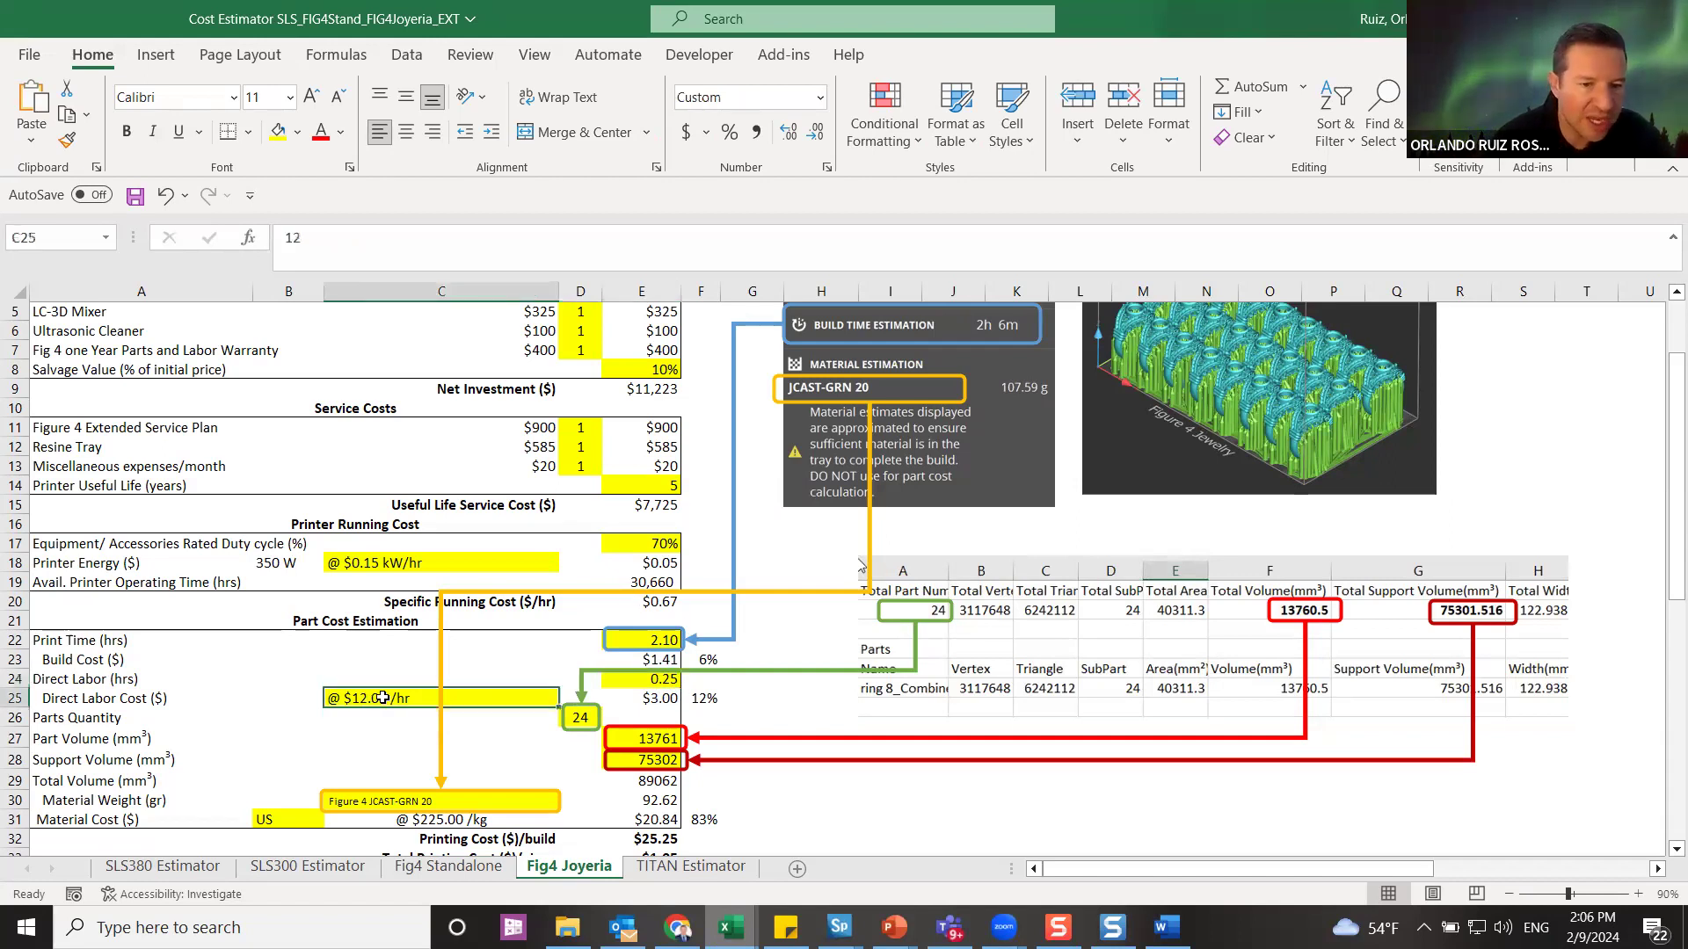
{"action": "left_click", "coordinate": [655, 699]}
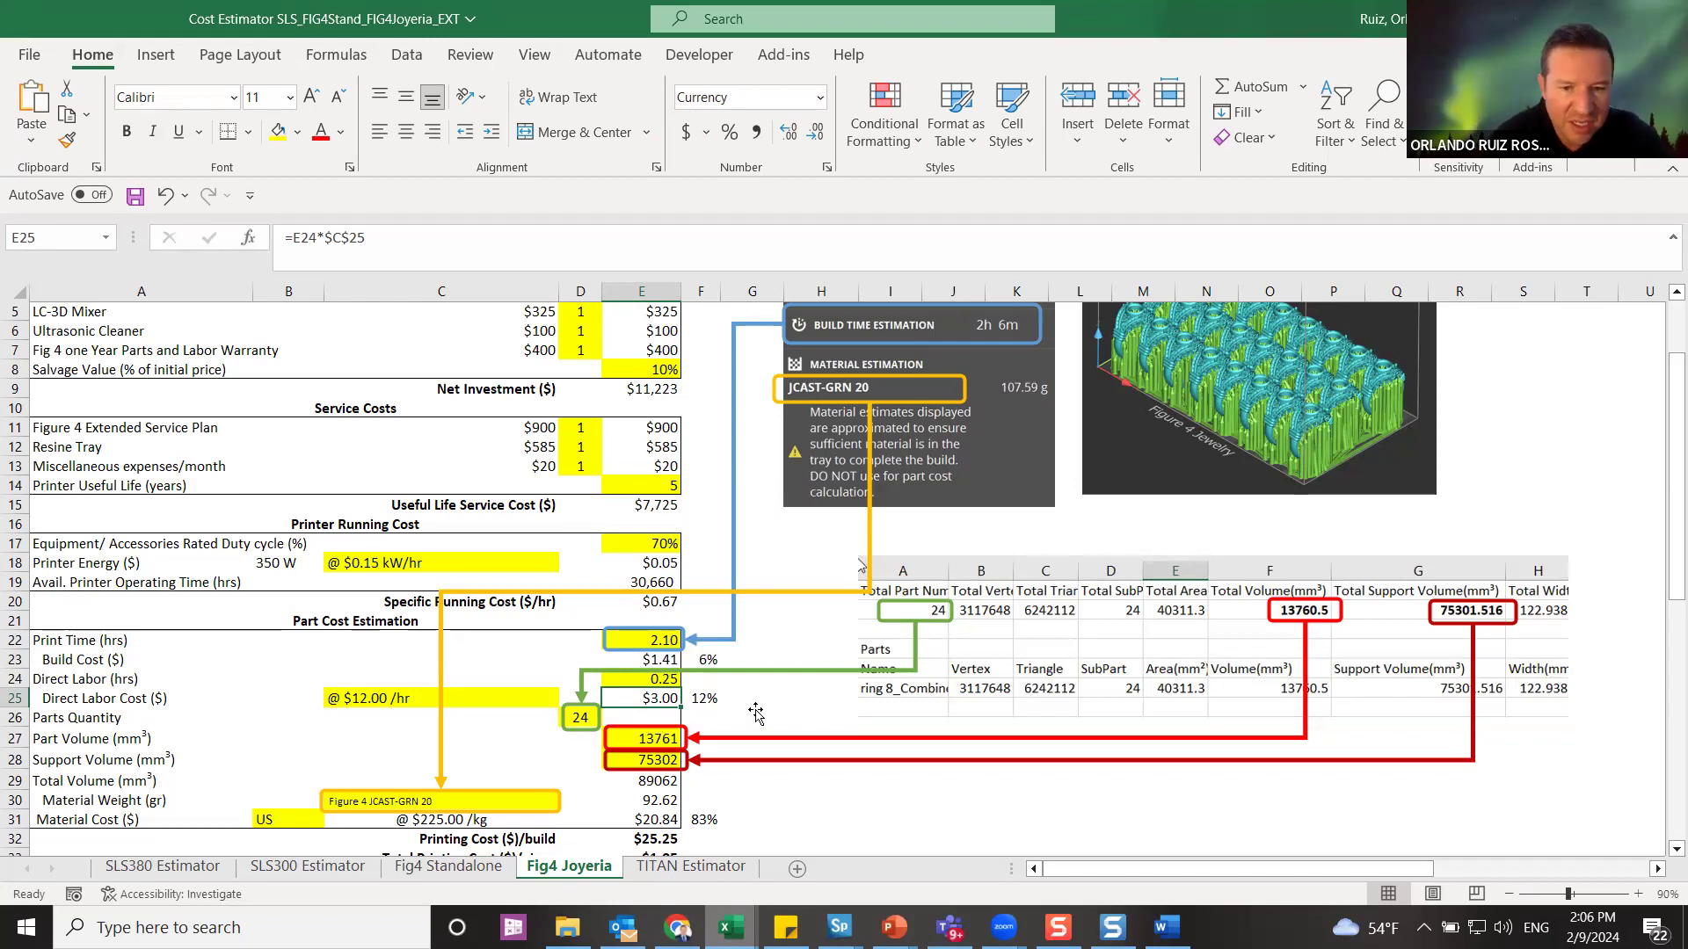
- Check the parts quantity in D26 against the source data, and inspect the total part and support volumes in the exported Part Info report
{"action": "scroll", "coordinate": [576, 587], "scroll_direction": "down", "scroll_amount": 2}
{"action": "left_click", "coordinate": [581, 603]}
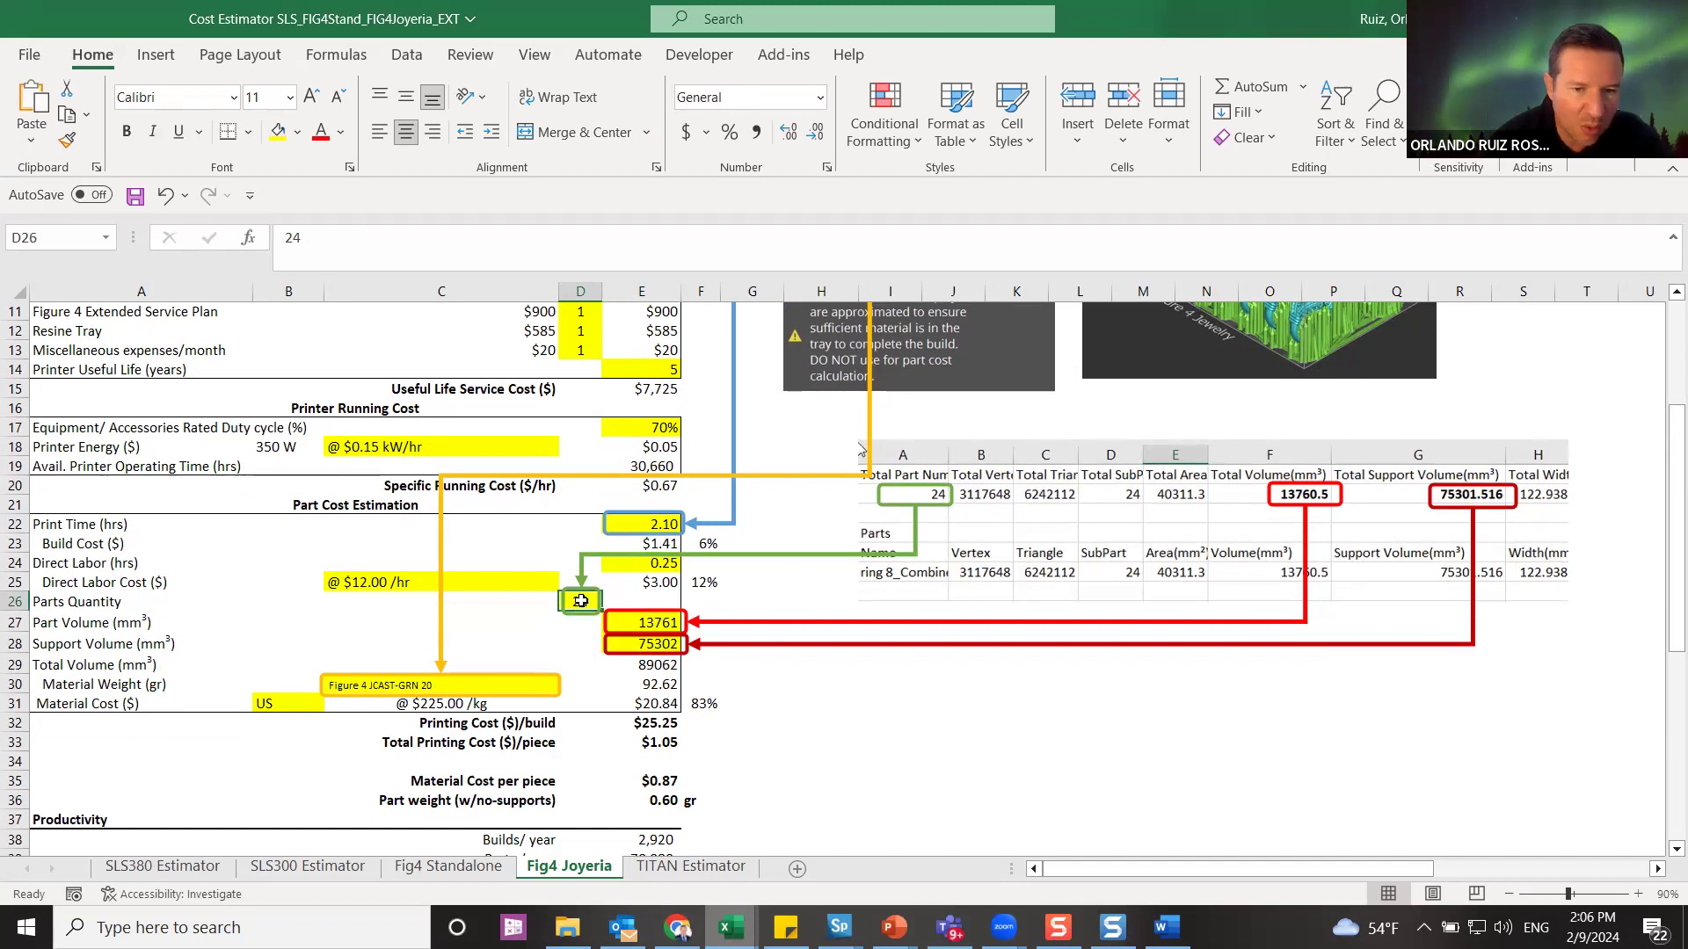
{"action": "scroll", "coordinate": [1230, 589], "scroll_direction": "up", "scroll_amount": 2}
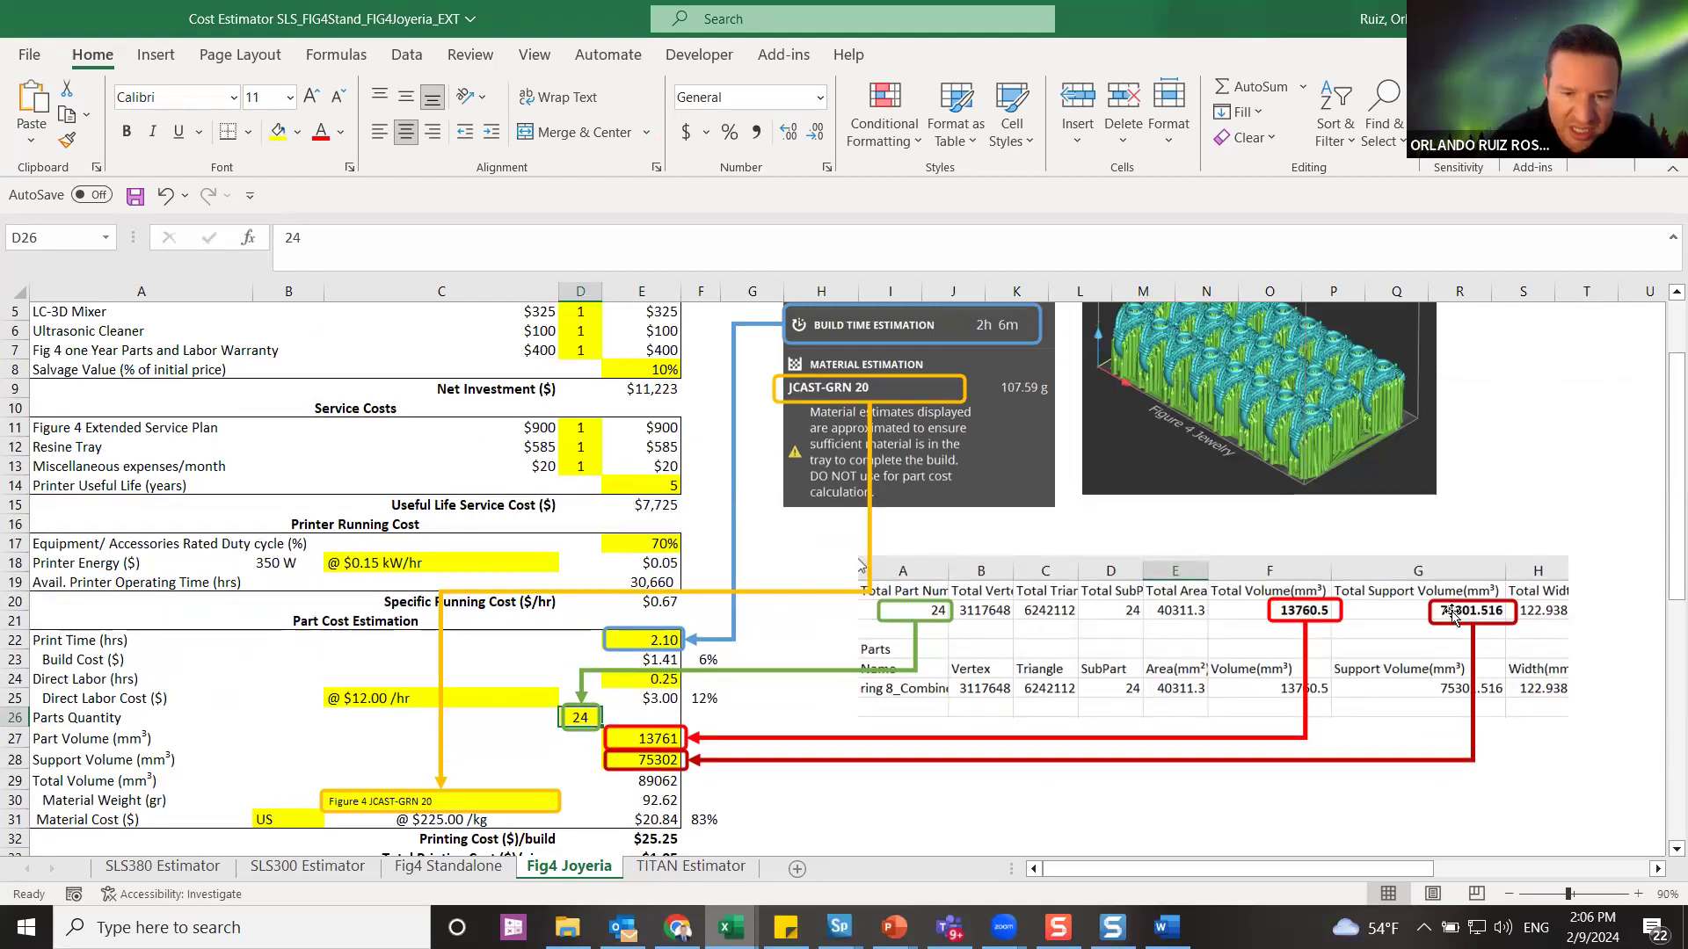
{"action": "mouse_move", "coordinate": [729, 928]}
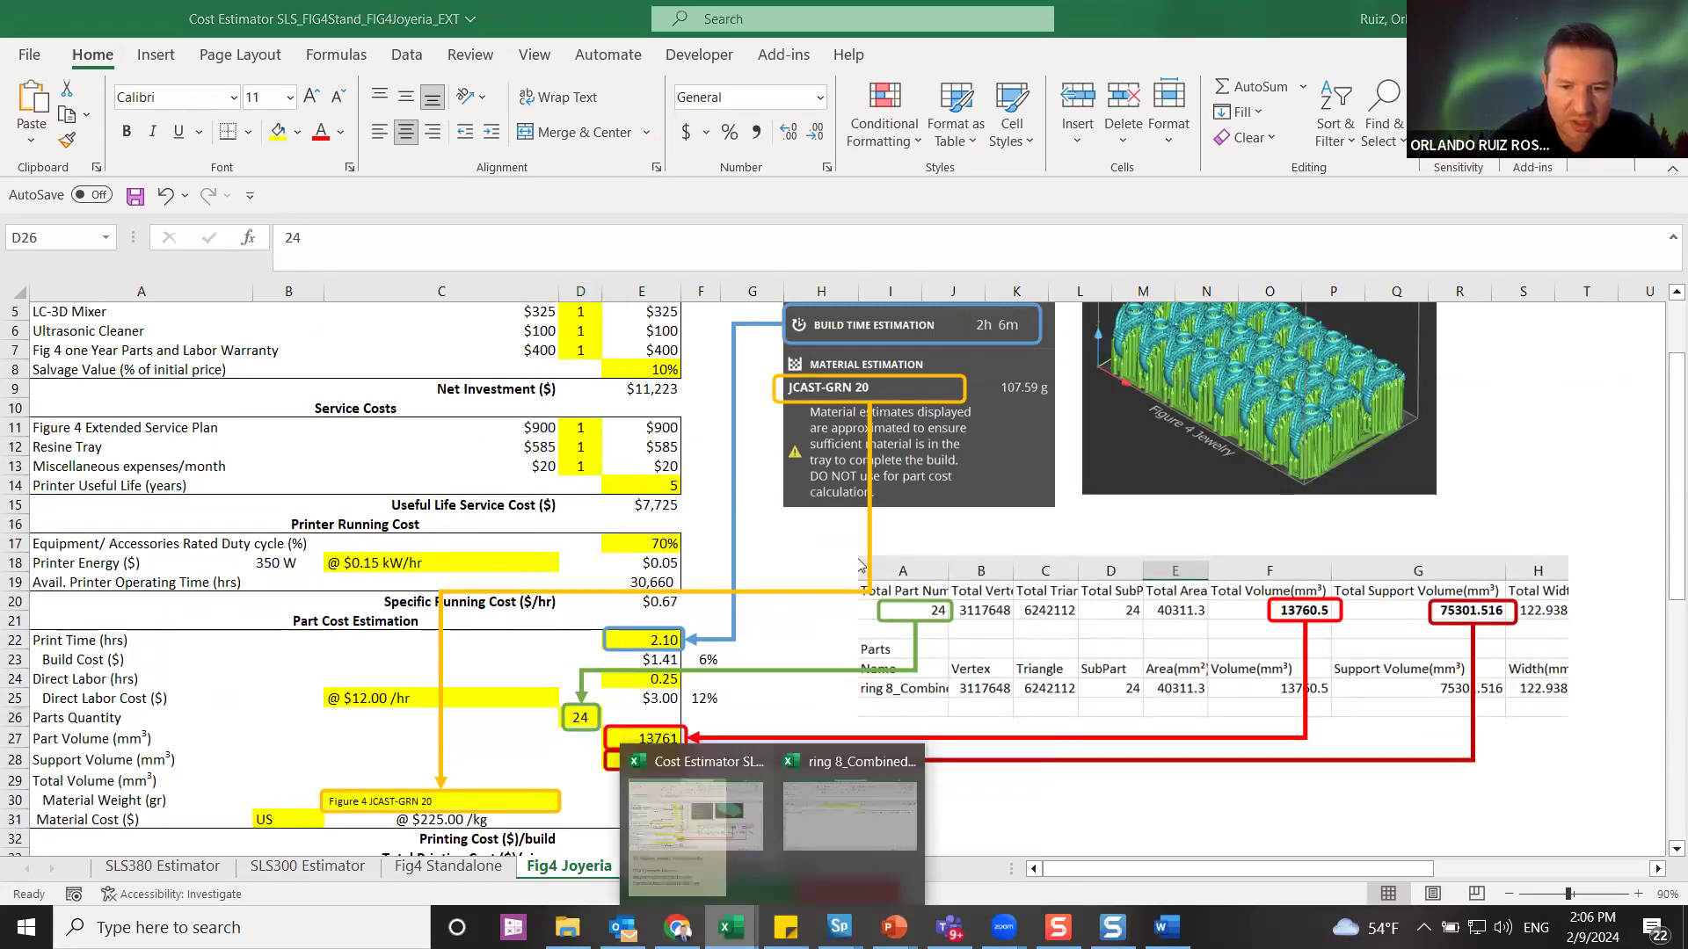
{"action": "left_click", "coordinate": [925, 817]}
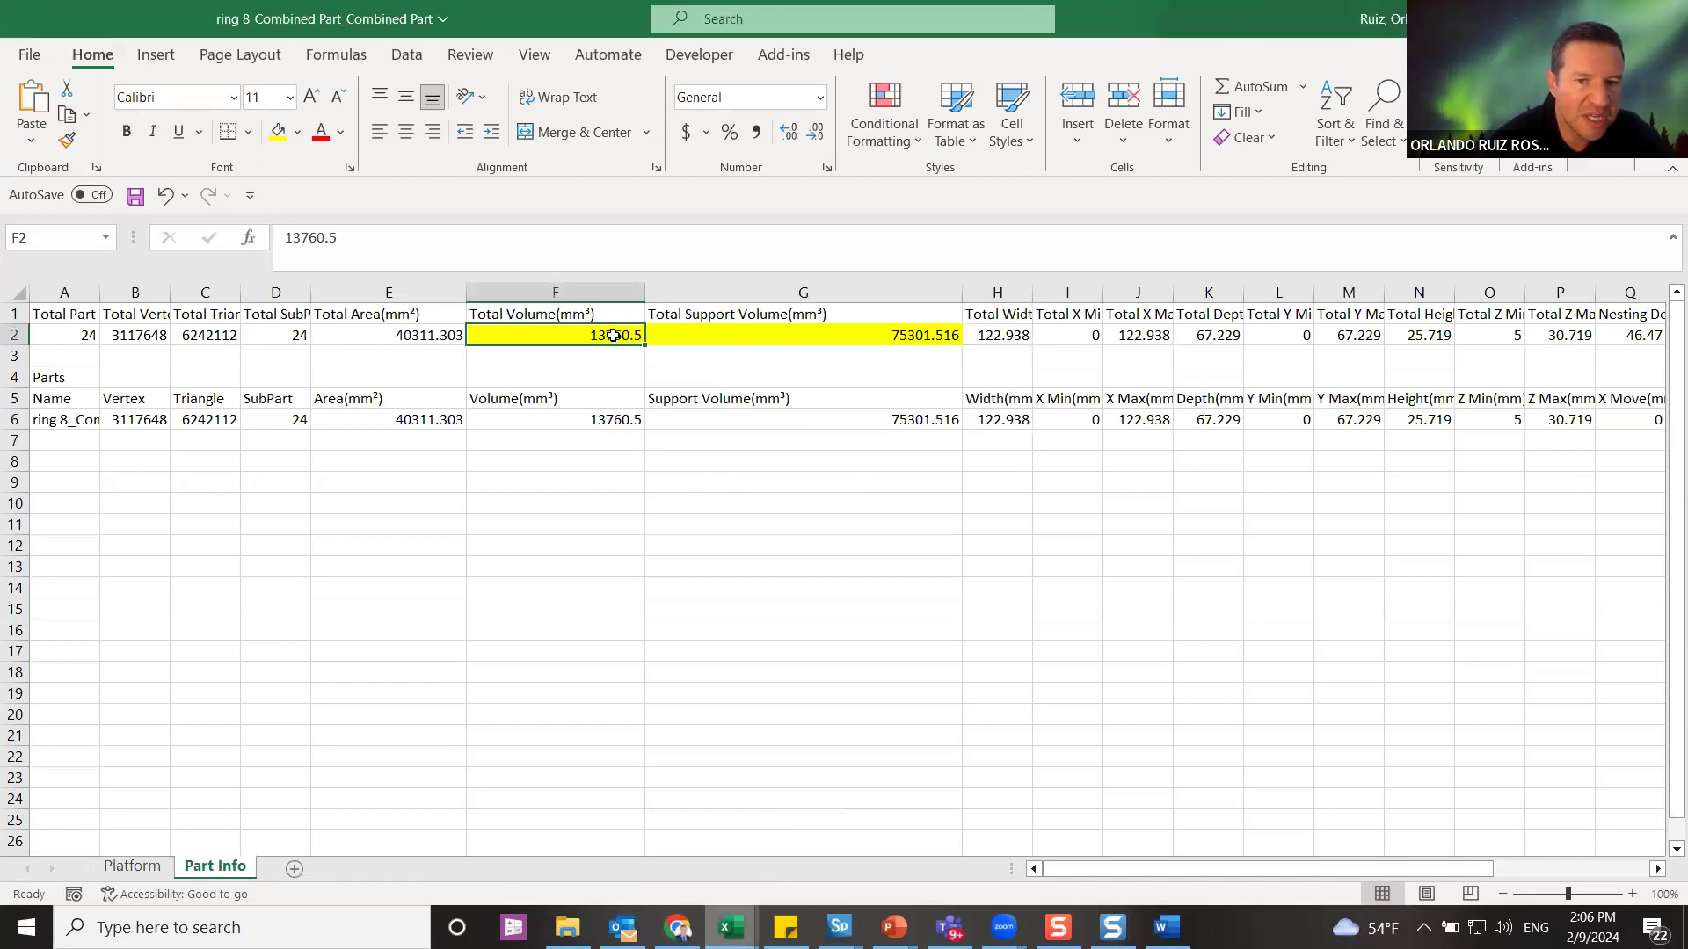
{"action": "left_click", "coordinate": [933, 337]}
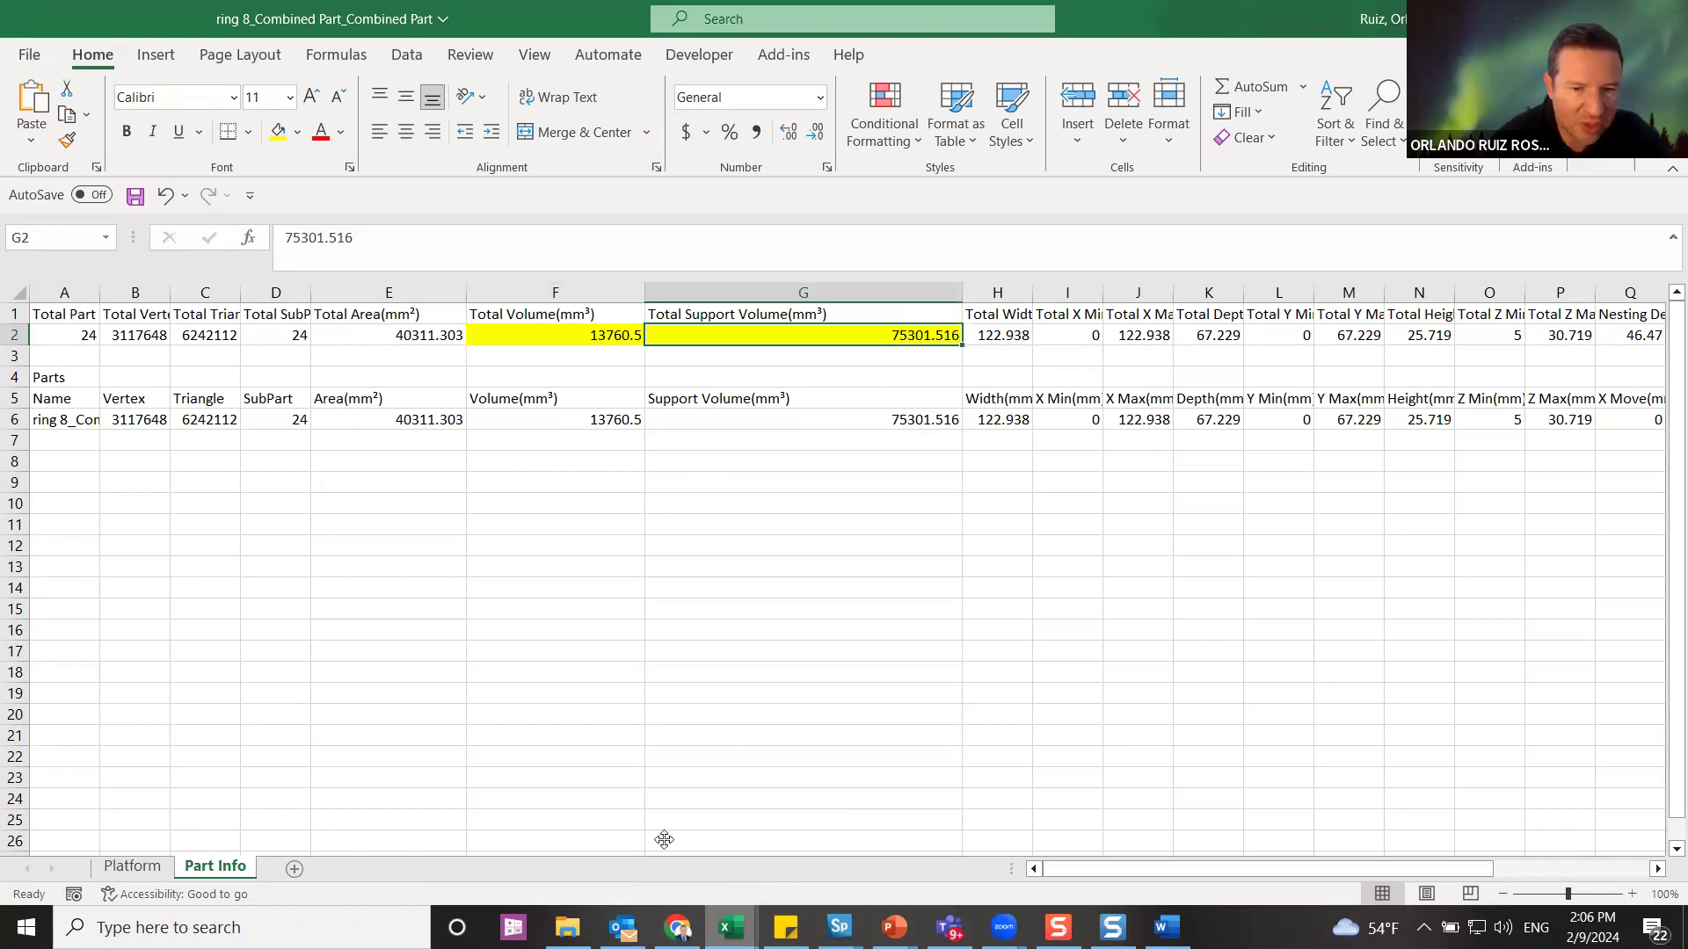
{"action": "key", "text": "alt+Tab"}
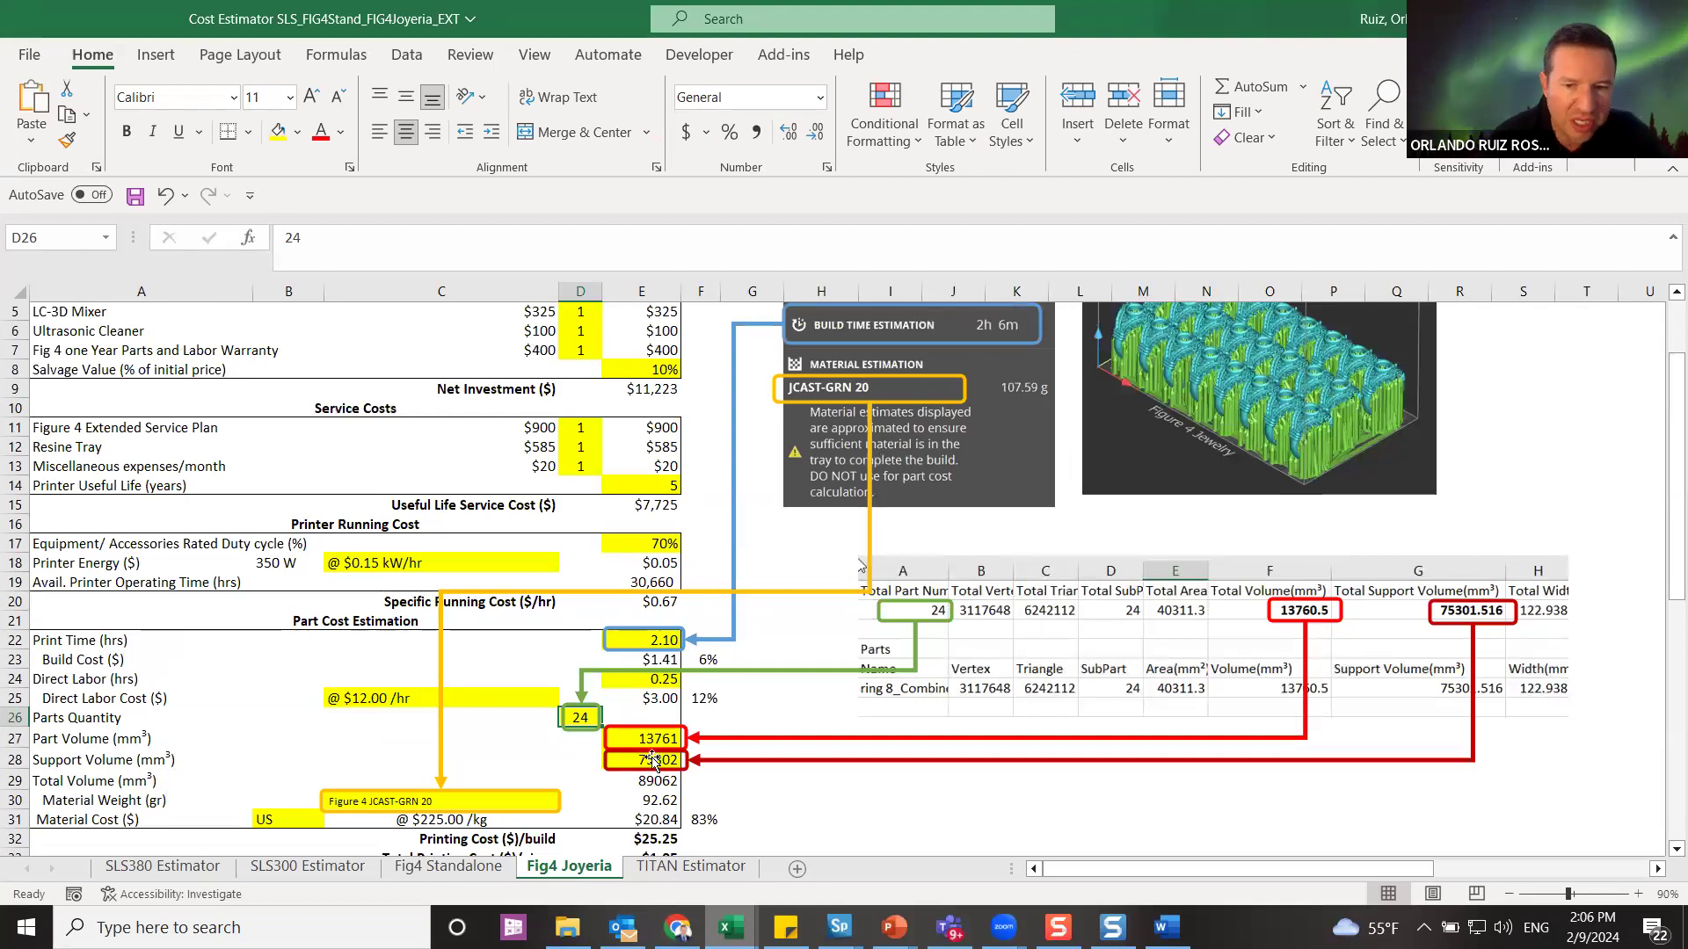
- Examine the material table in columns AA to AE for the Figure 4 resin densities and the JCAST-GRN 20 list price
{"action": "left_click_drag", "start_coordinate": [1093, 865], "coordinate": [1565, 851]}
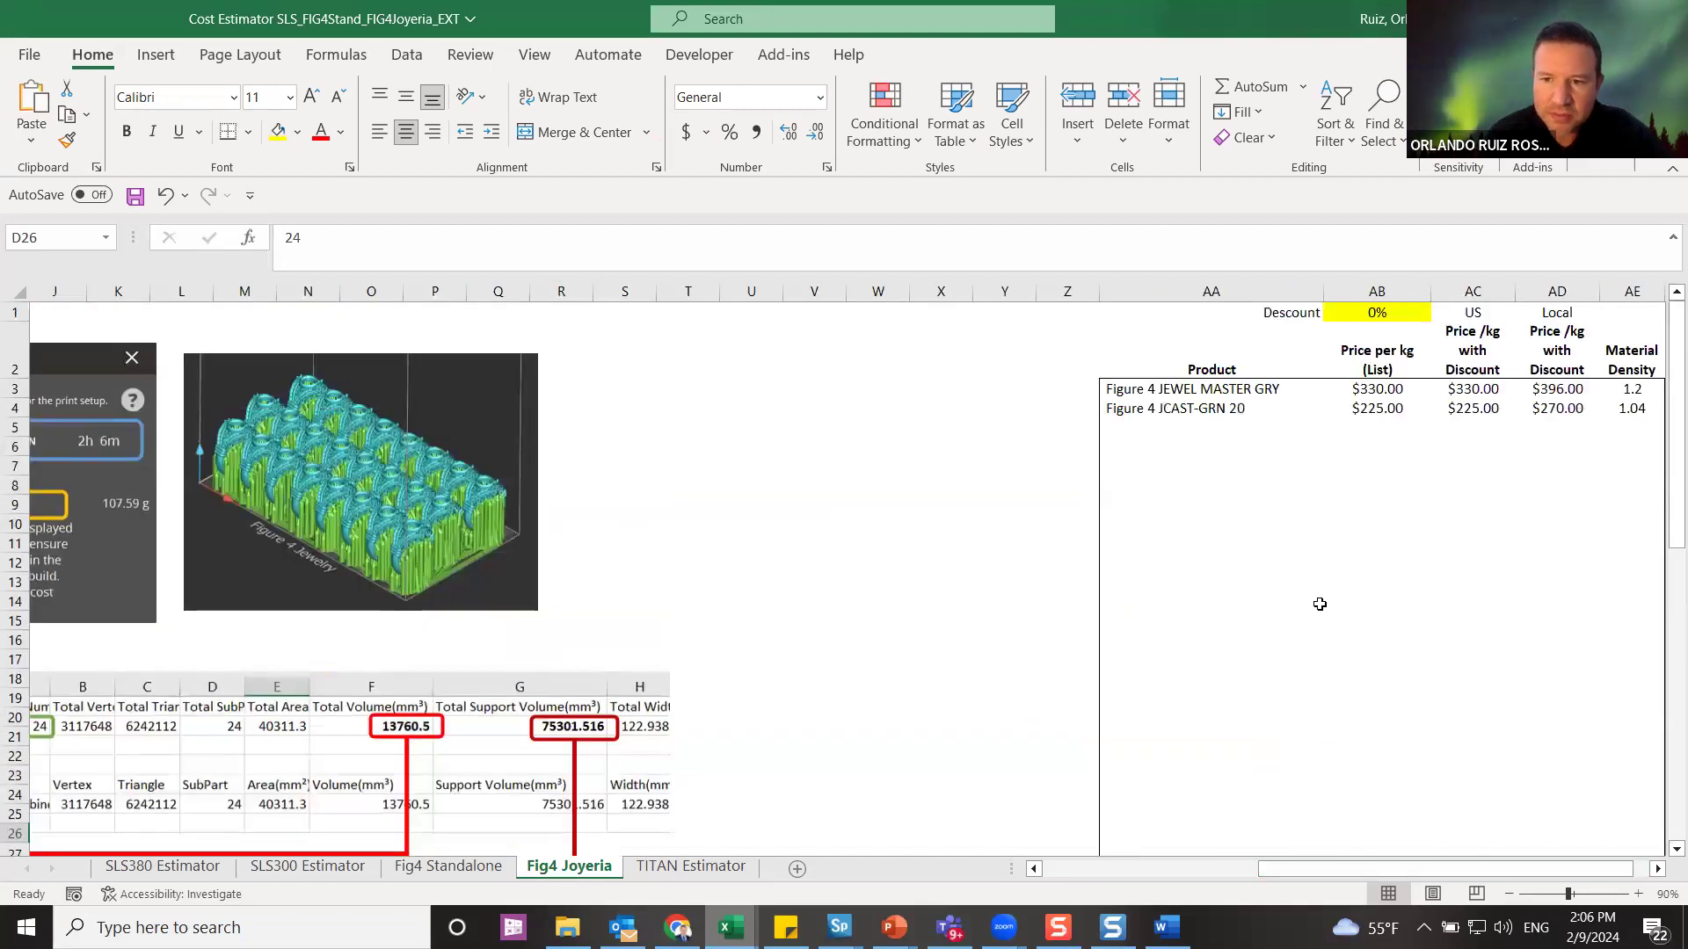
{"action": "left_click_drag", "start_coordinate": [1642, 390], "coordinate": [1631, 411]}
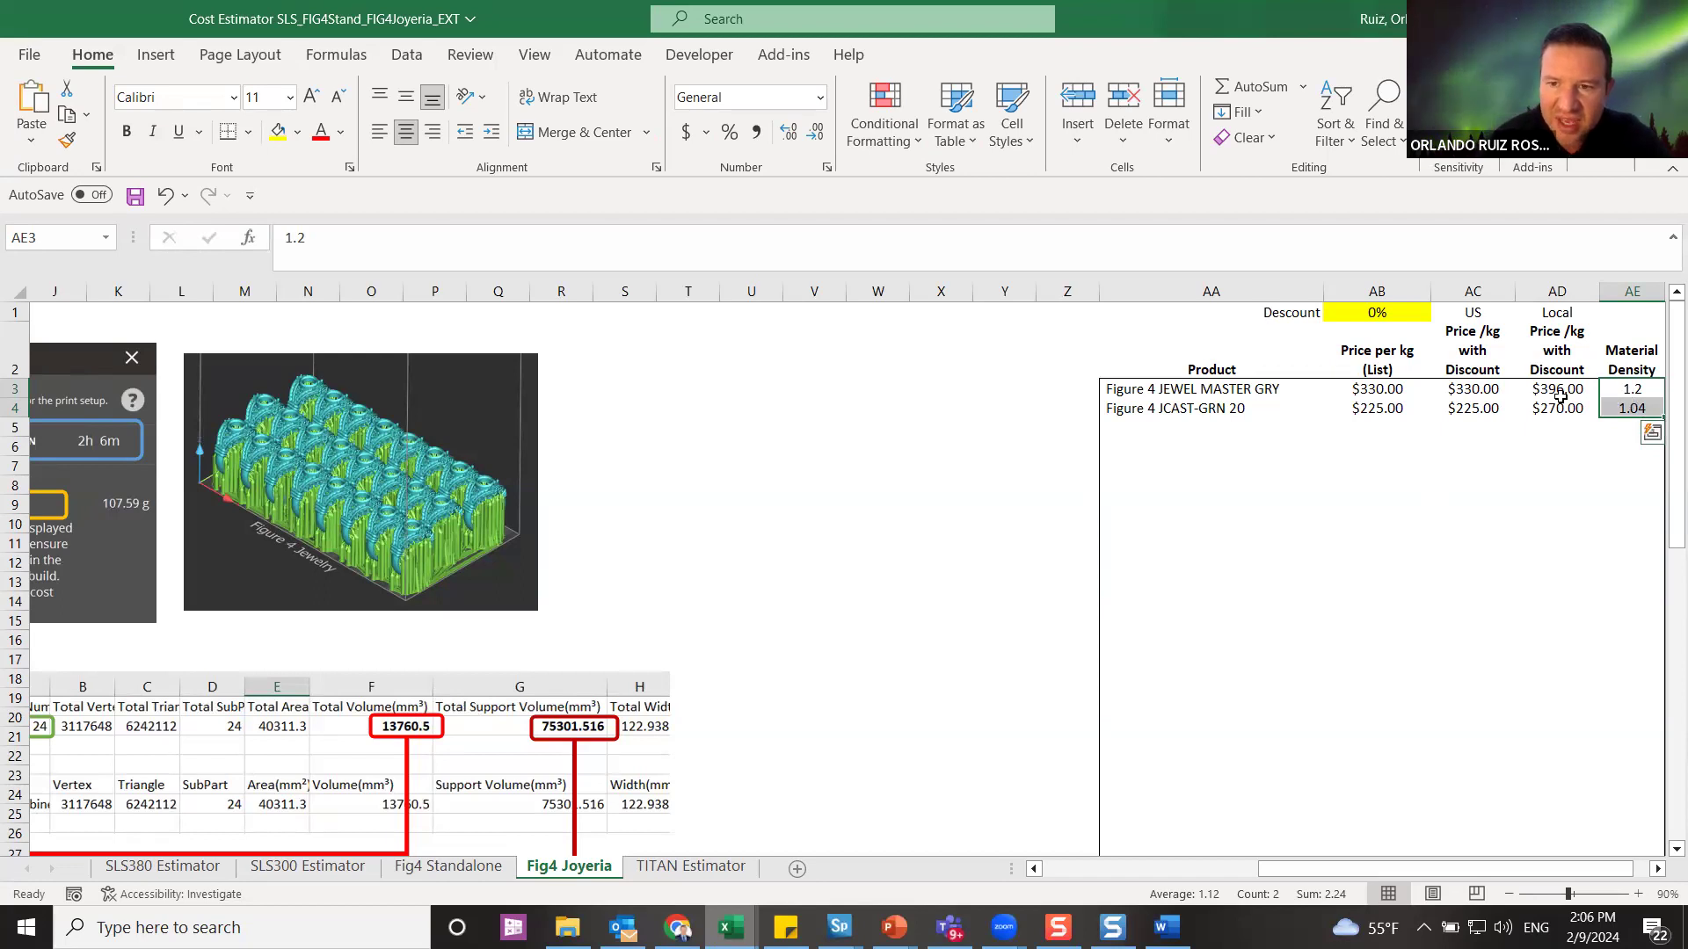
{"action": "left_click", "coordinate": [1377, 410]}
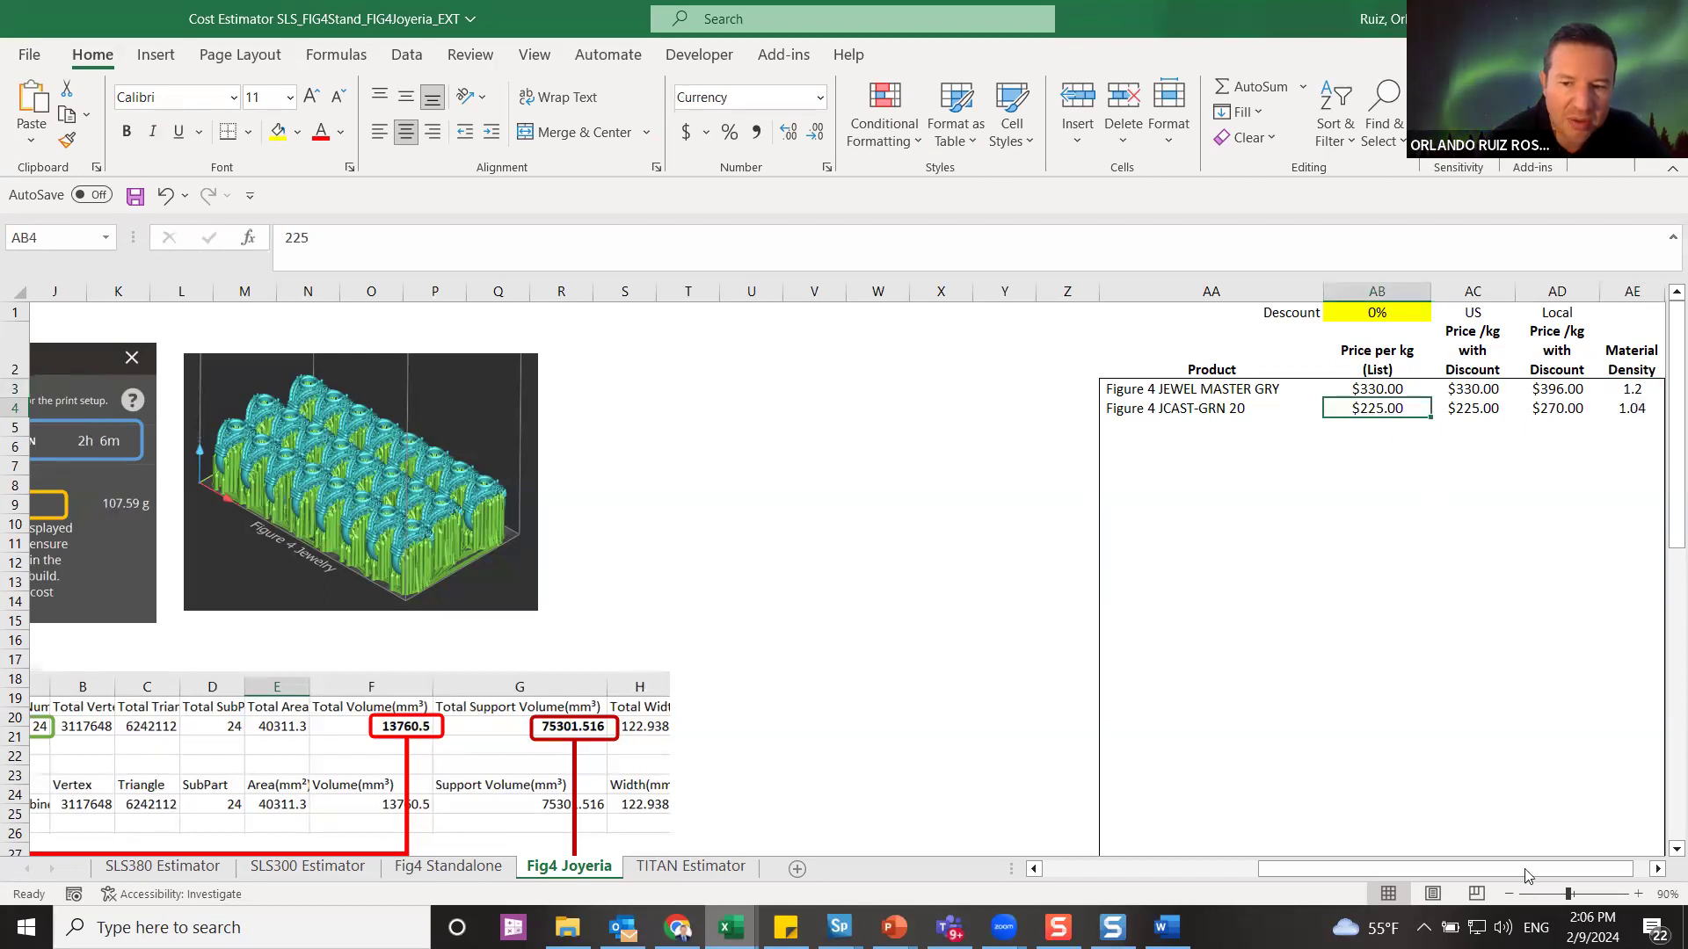
{"action": "left_click_drag", "start_coordinate": [1527, 874], "coordinate": [1319, 875]}
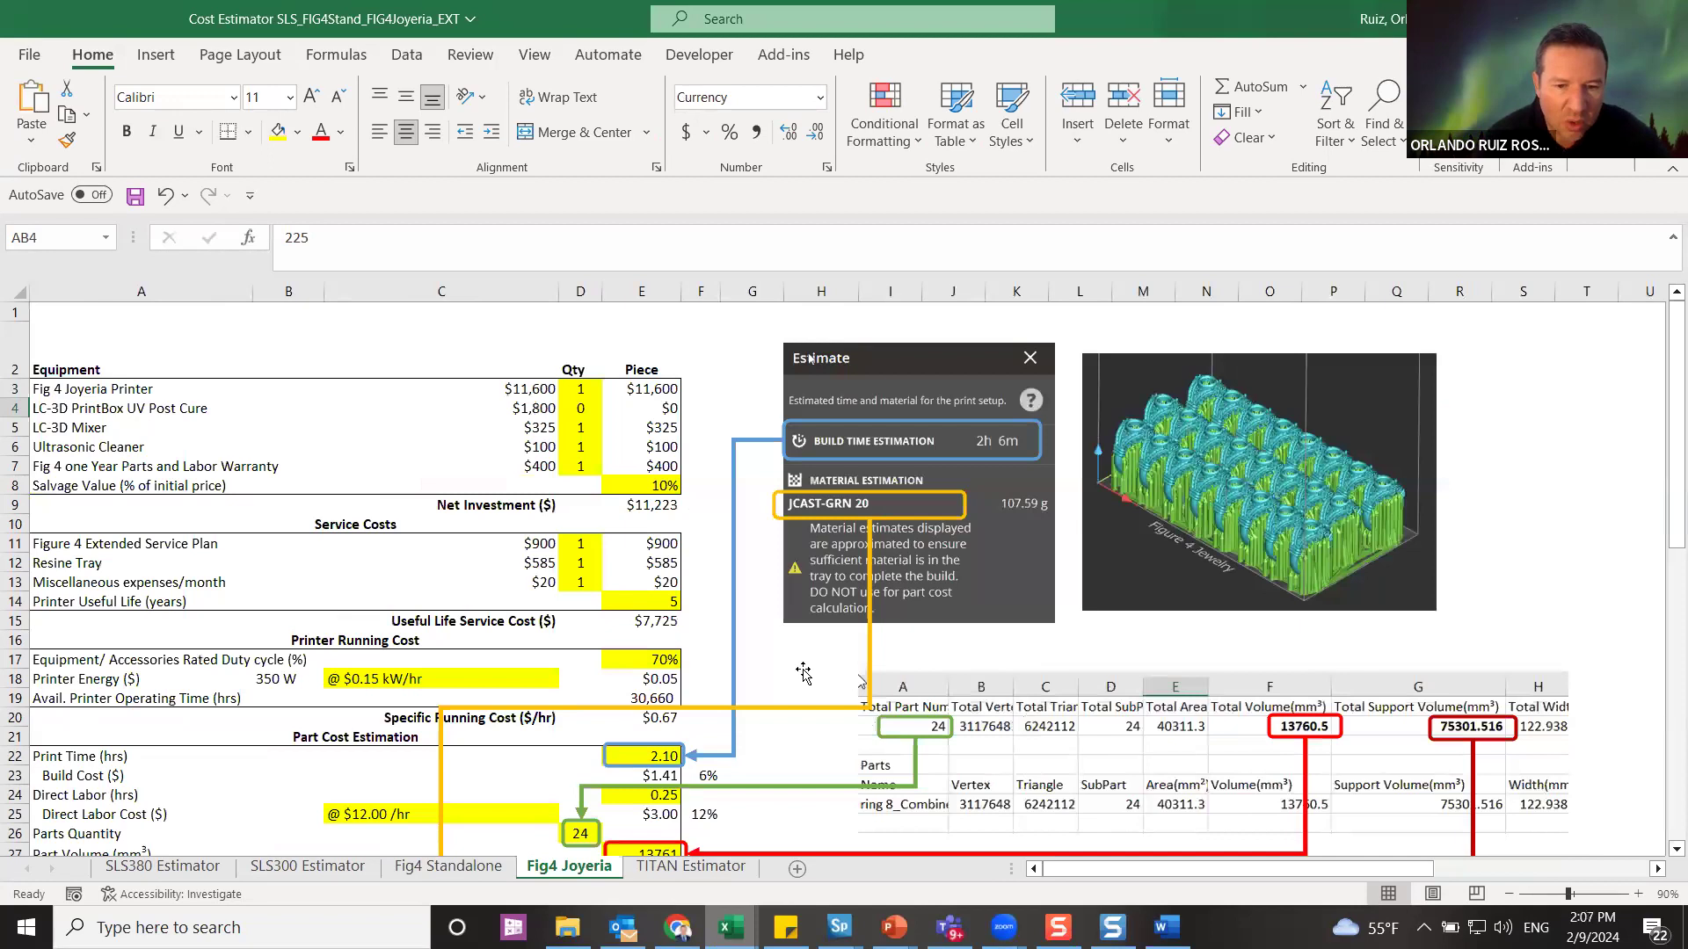
- Review the total volume row, the material weight formula, the selected resin and the price-per-kilogram lookup in C31
{"action": "scroll", "coordinate": [803, 674], "scroll_direction": "down", "scroll_amount": 3}
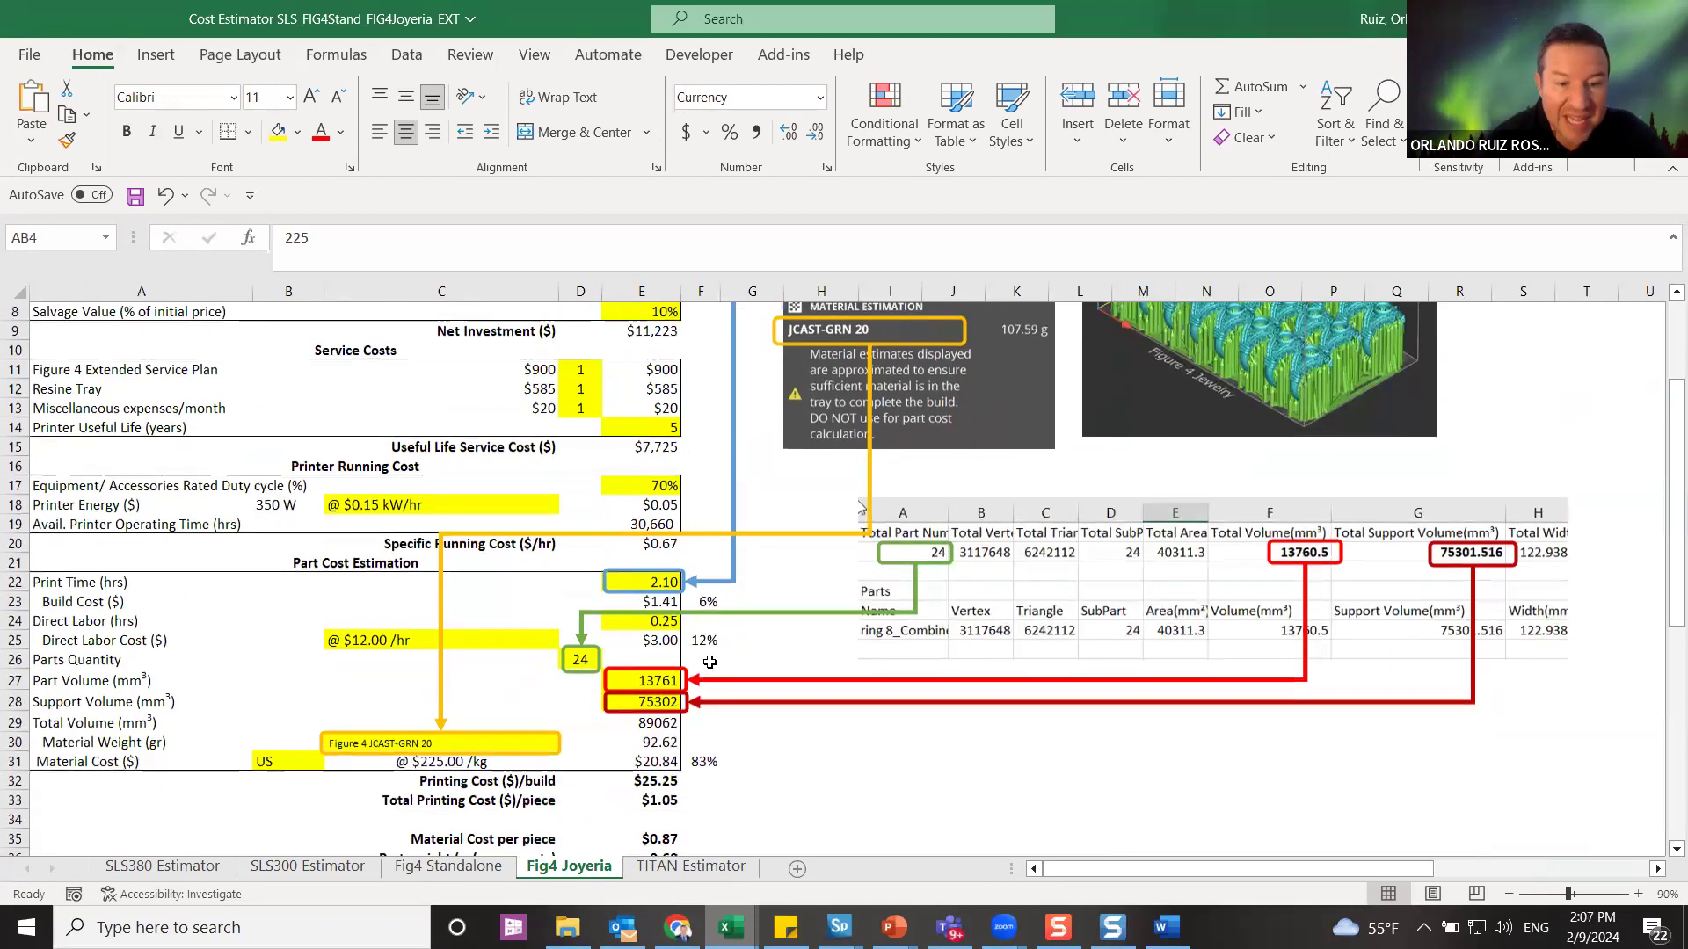
{"action": "scroll", "coordinate": [709, 662], "scroll_direction": "down", "scroll_amount": 1}
{"action": "left_click", "coordinate": [66, 668]}
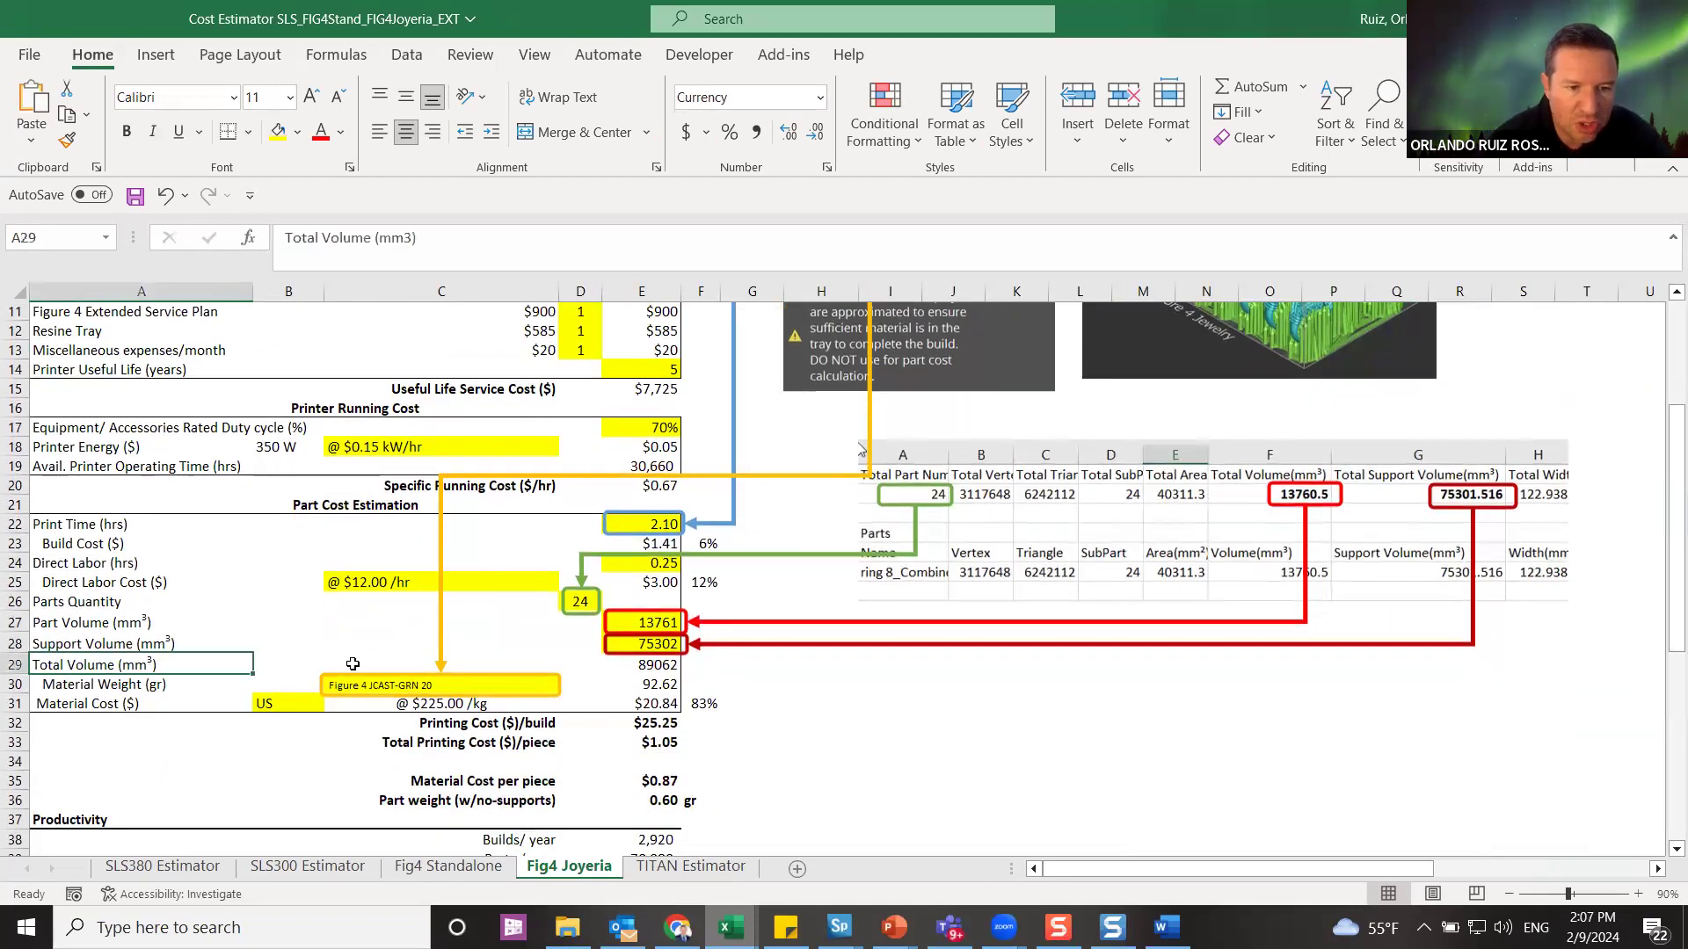
{"action": "left_click_drag", "start_coordinate": [353, 664], "coordinate": [655, 666]}
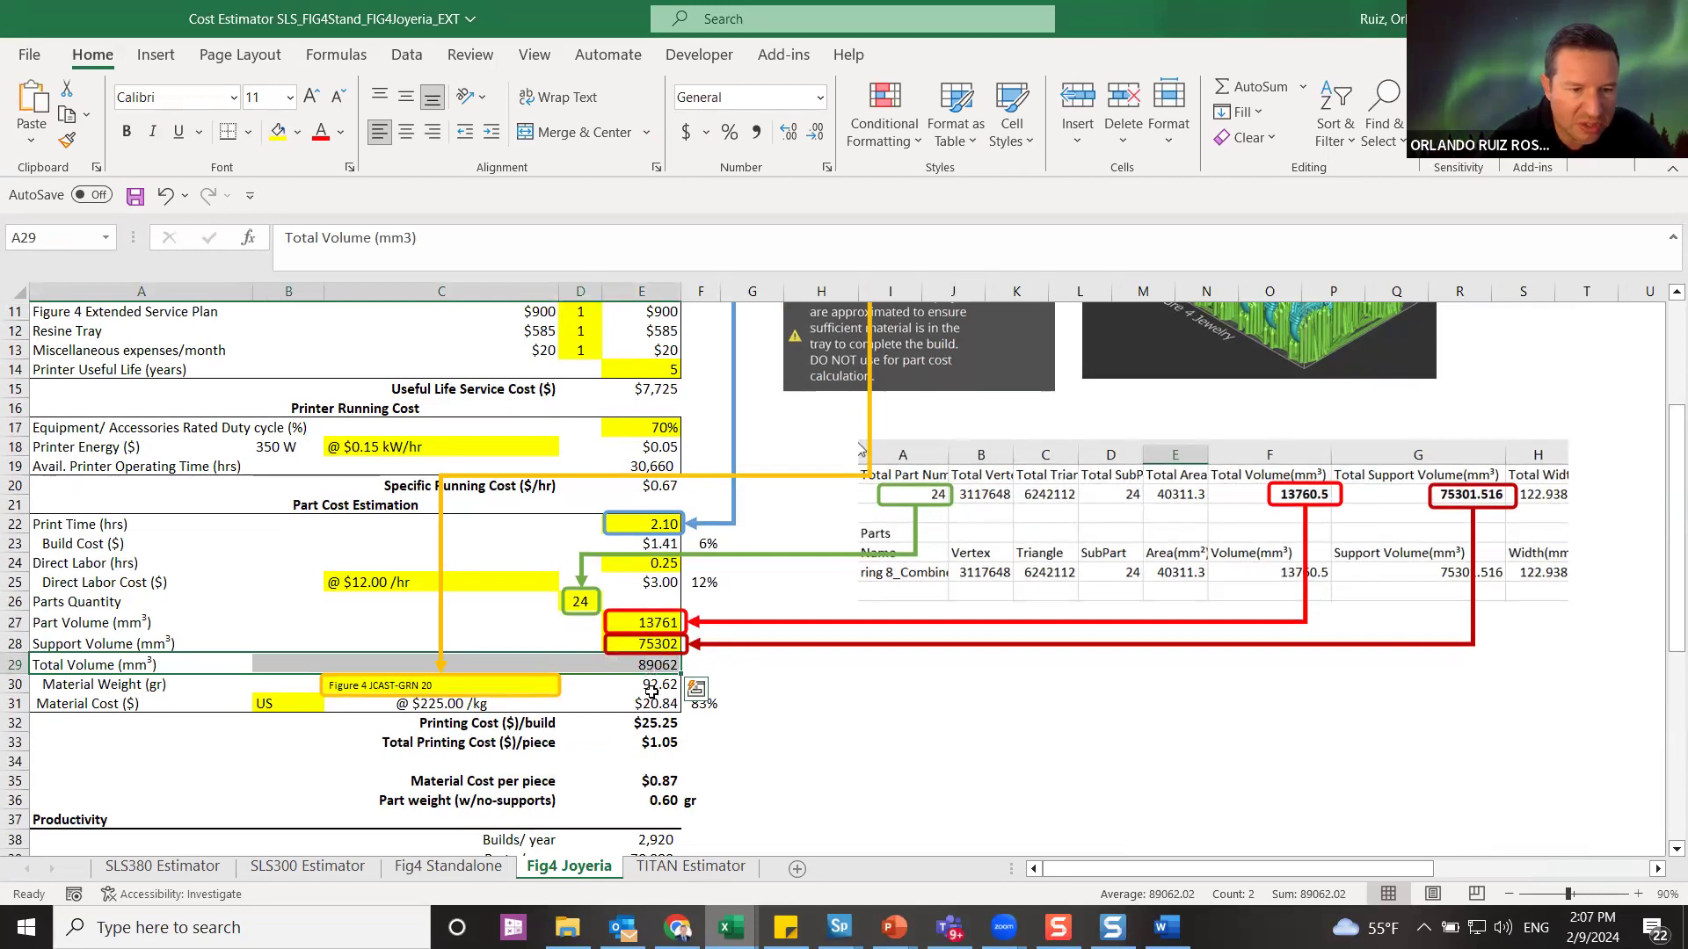
{"action": "left_click", "coordinate": [660, 687]}
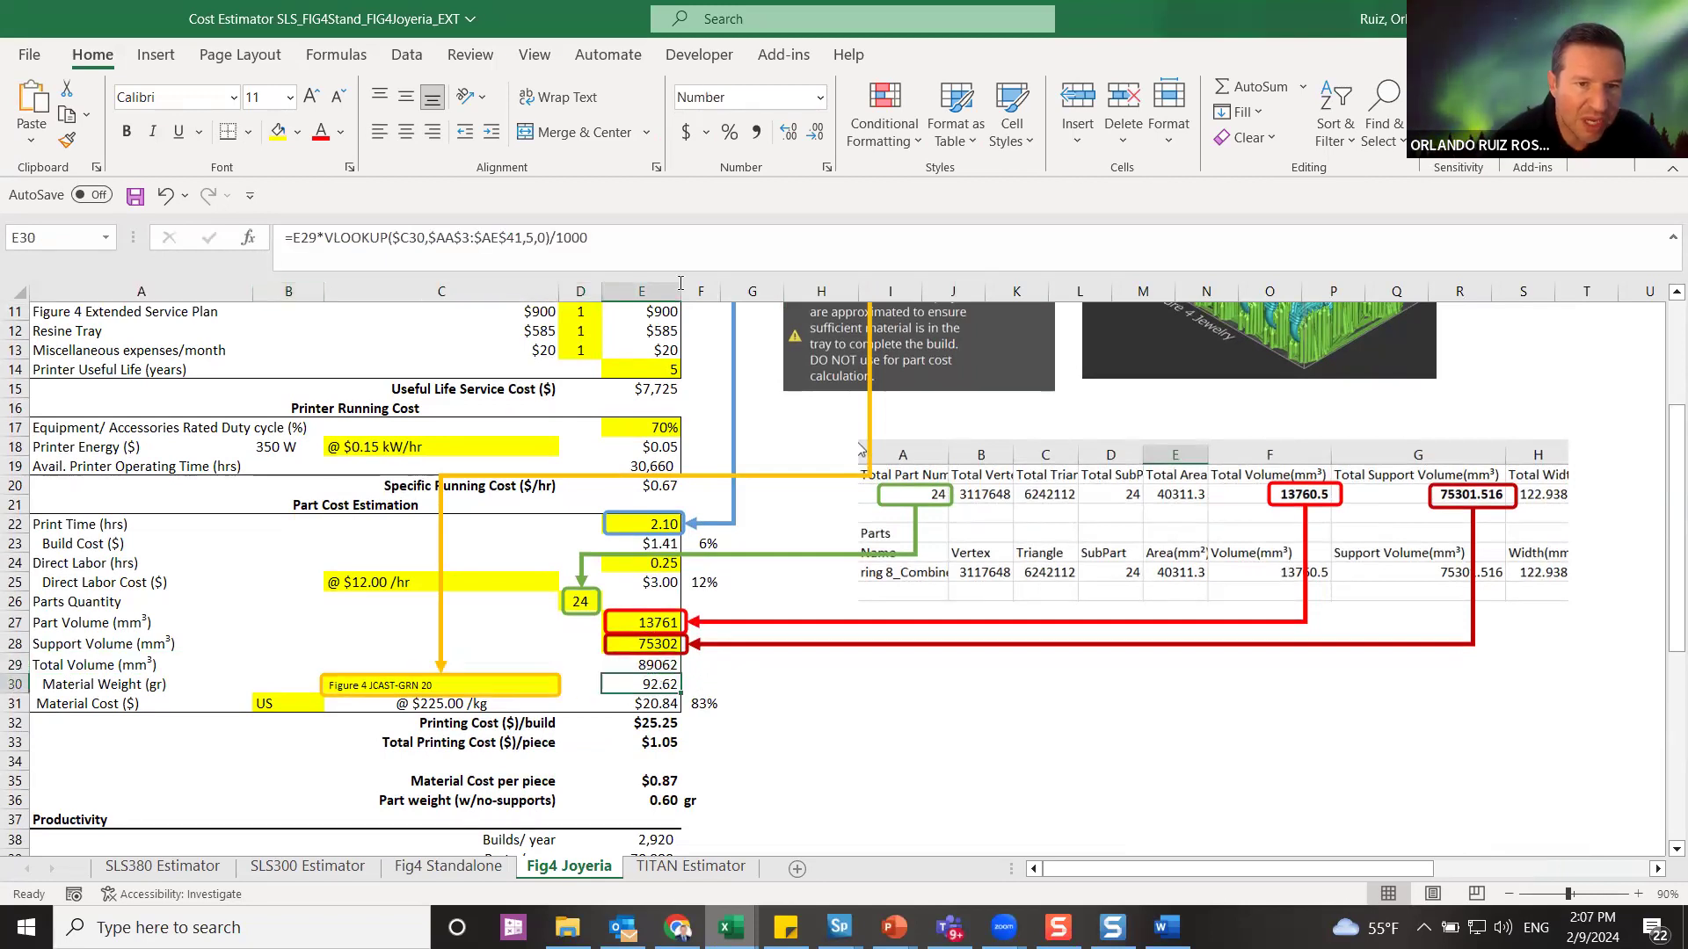
{"action": "left_click", "coordinate": [431, 686]}
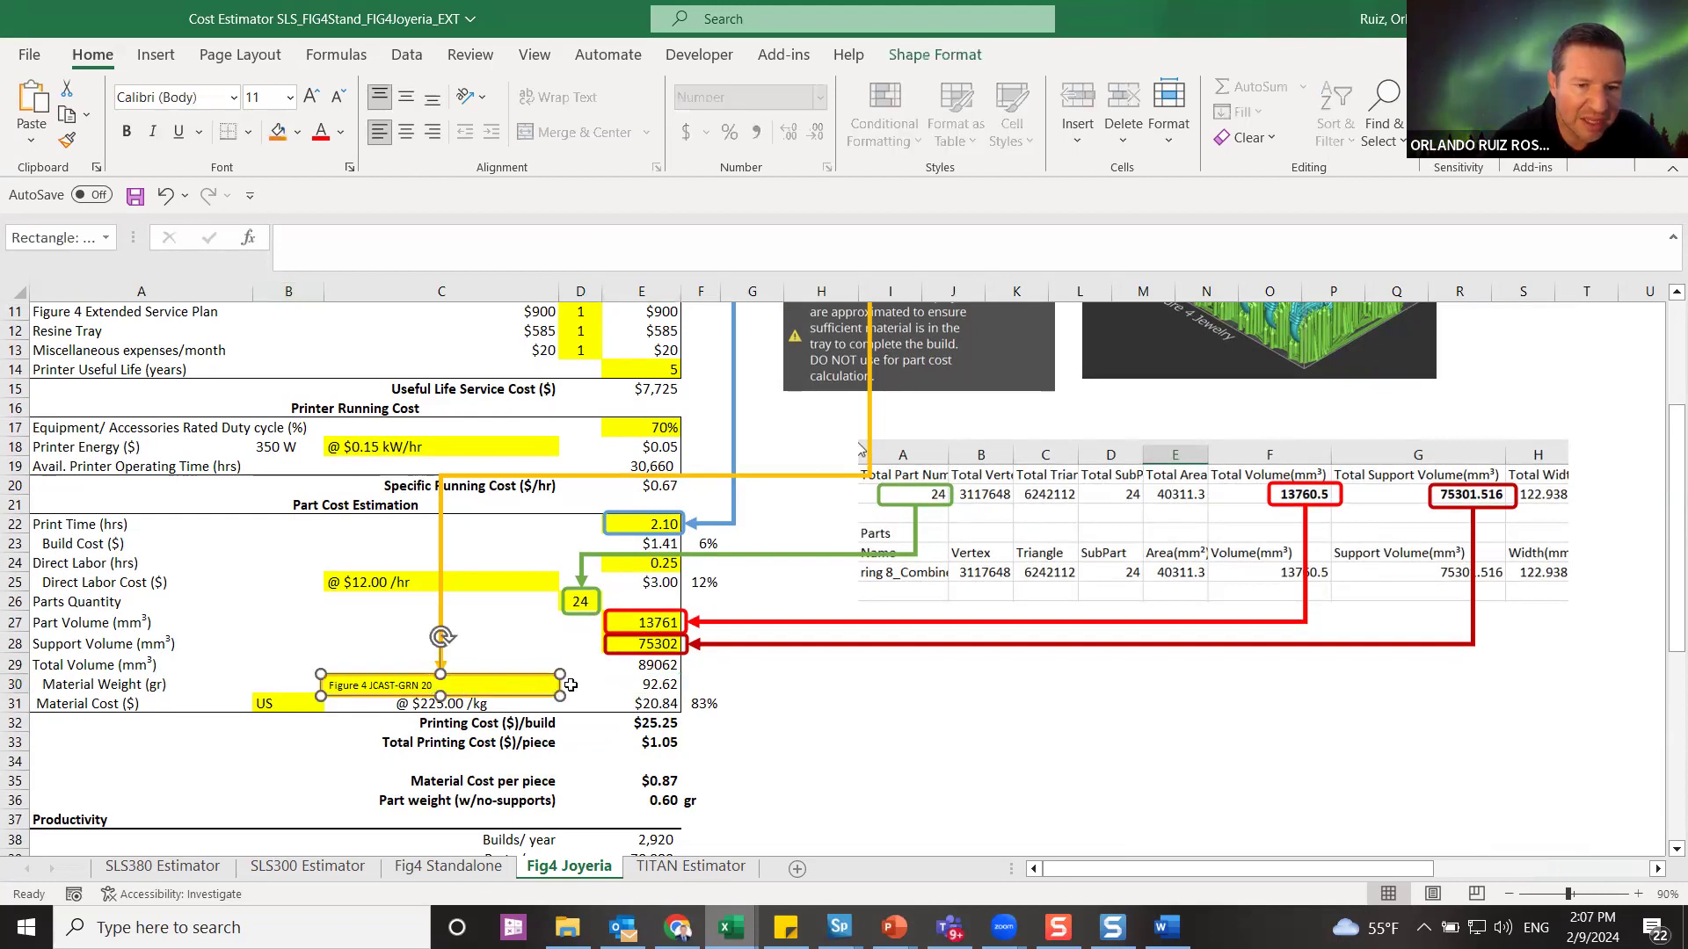
{"action": "left_click", "coordinate": [570, 685]}
{"action": "left_click", "coordinate": [541, 685]}
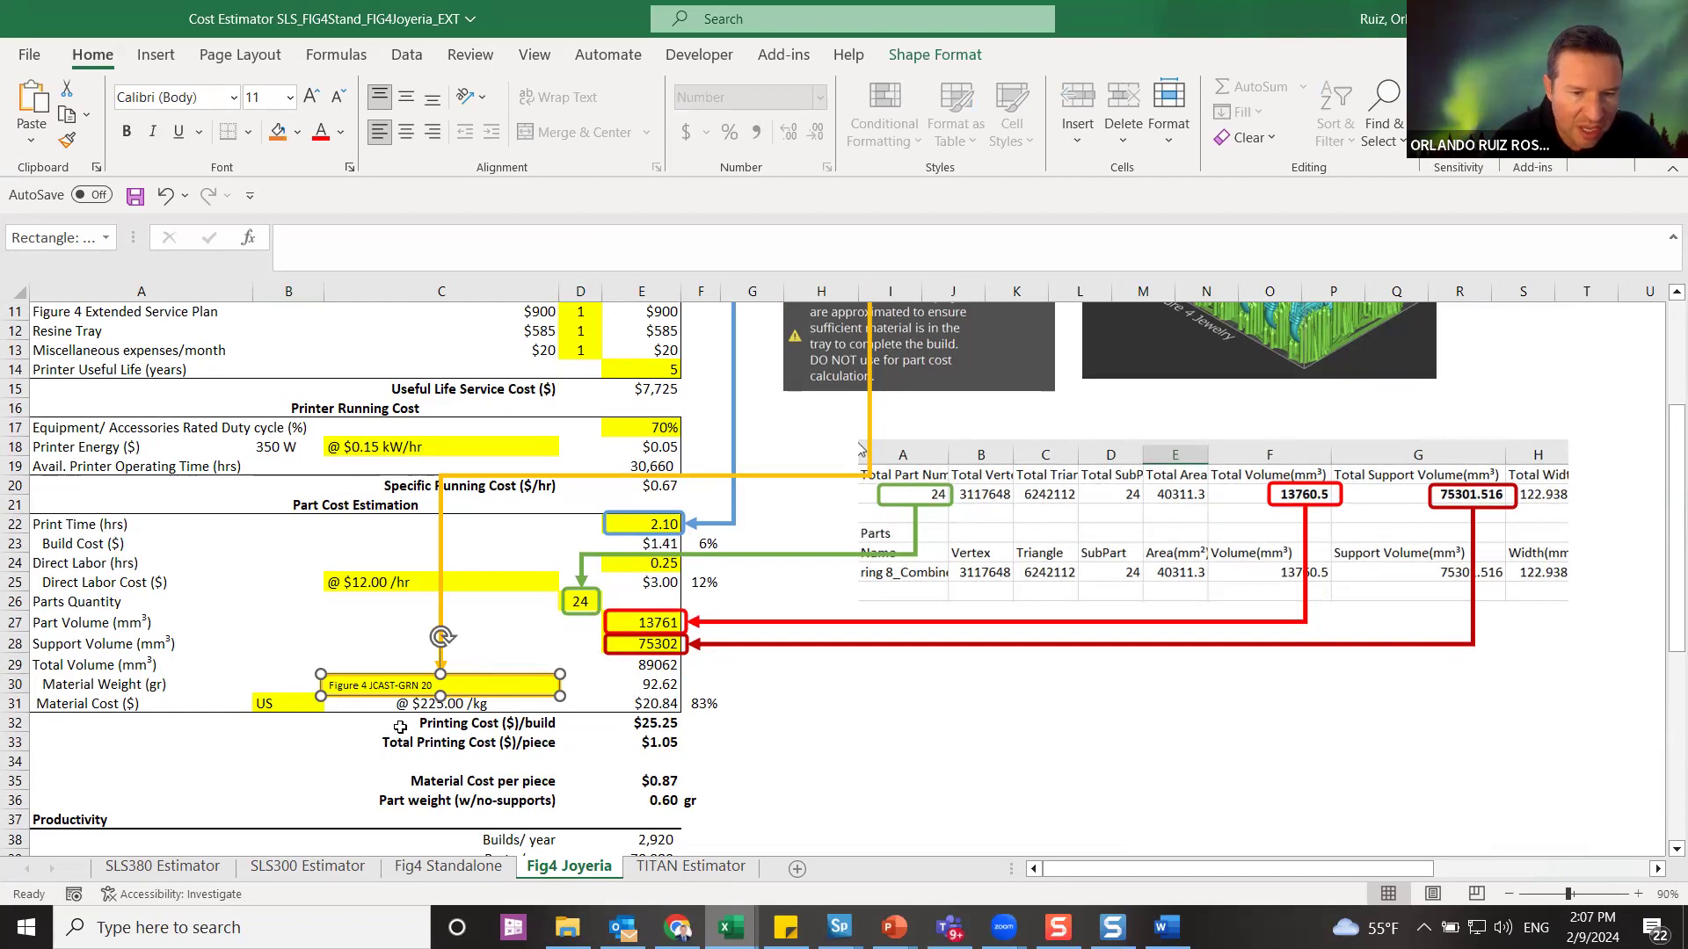
{"action": "left_click", "coordinate": [431, 706]}
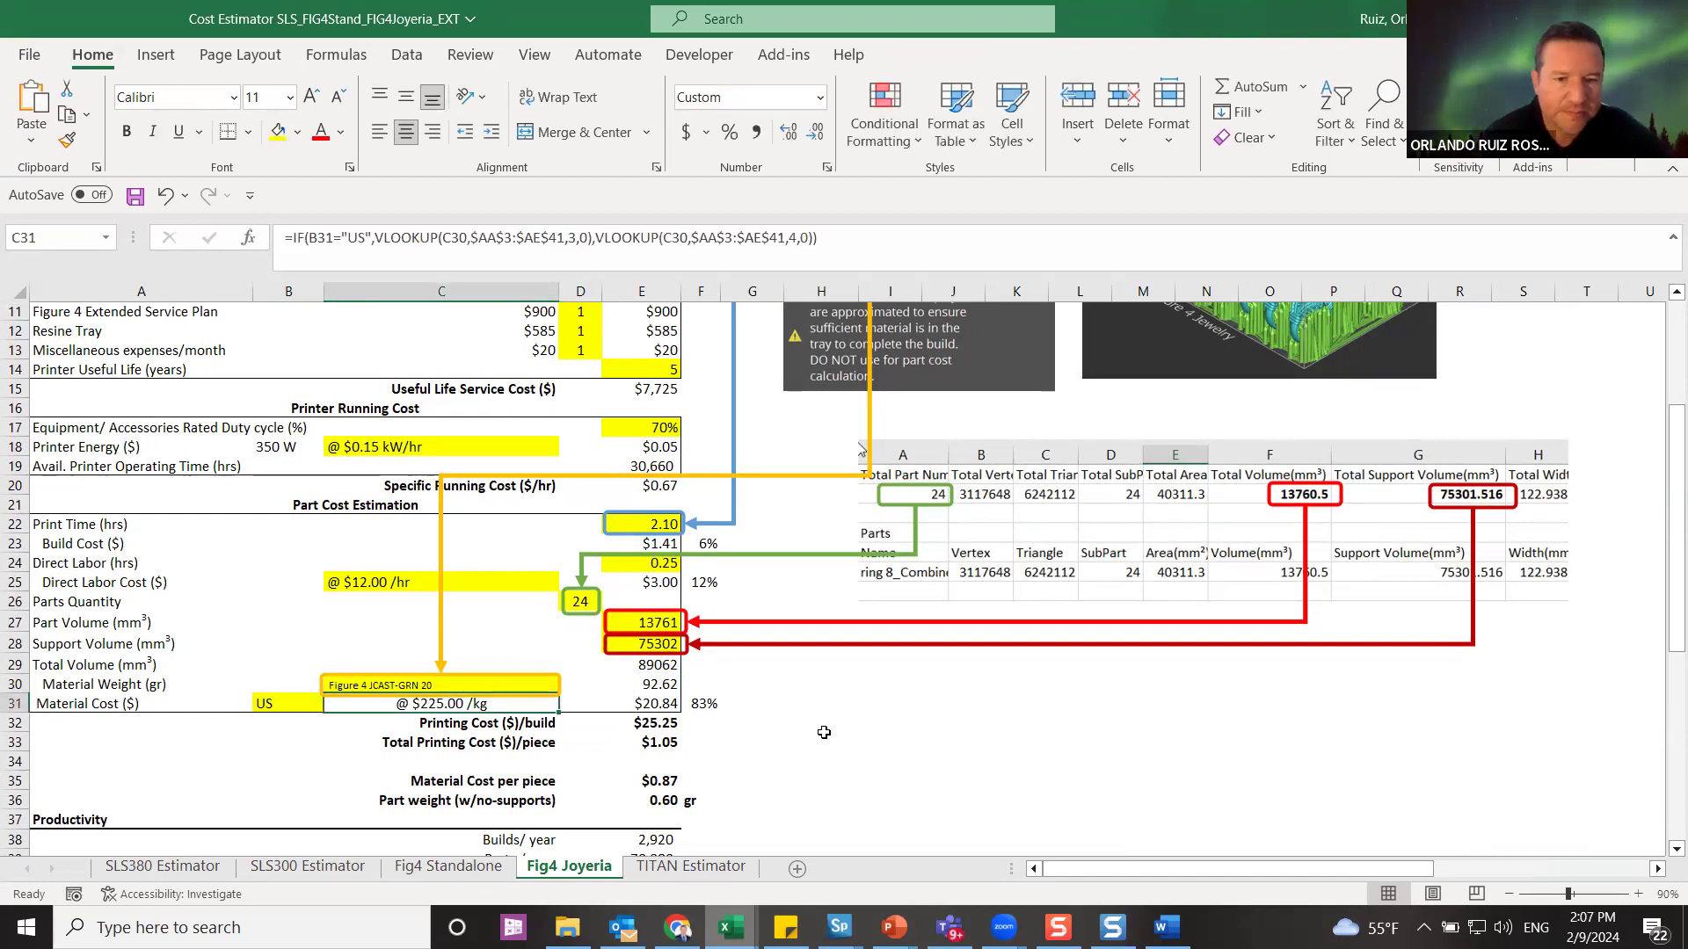
- Review the material cost formula in E31, which multiplies material weight by the price per kilogram
{"action": "scroll", "coordinate": [824, 733], "scroll_direction": "down", "scroll_amount": 2}
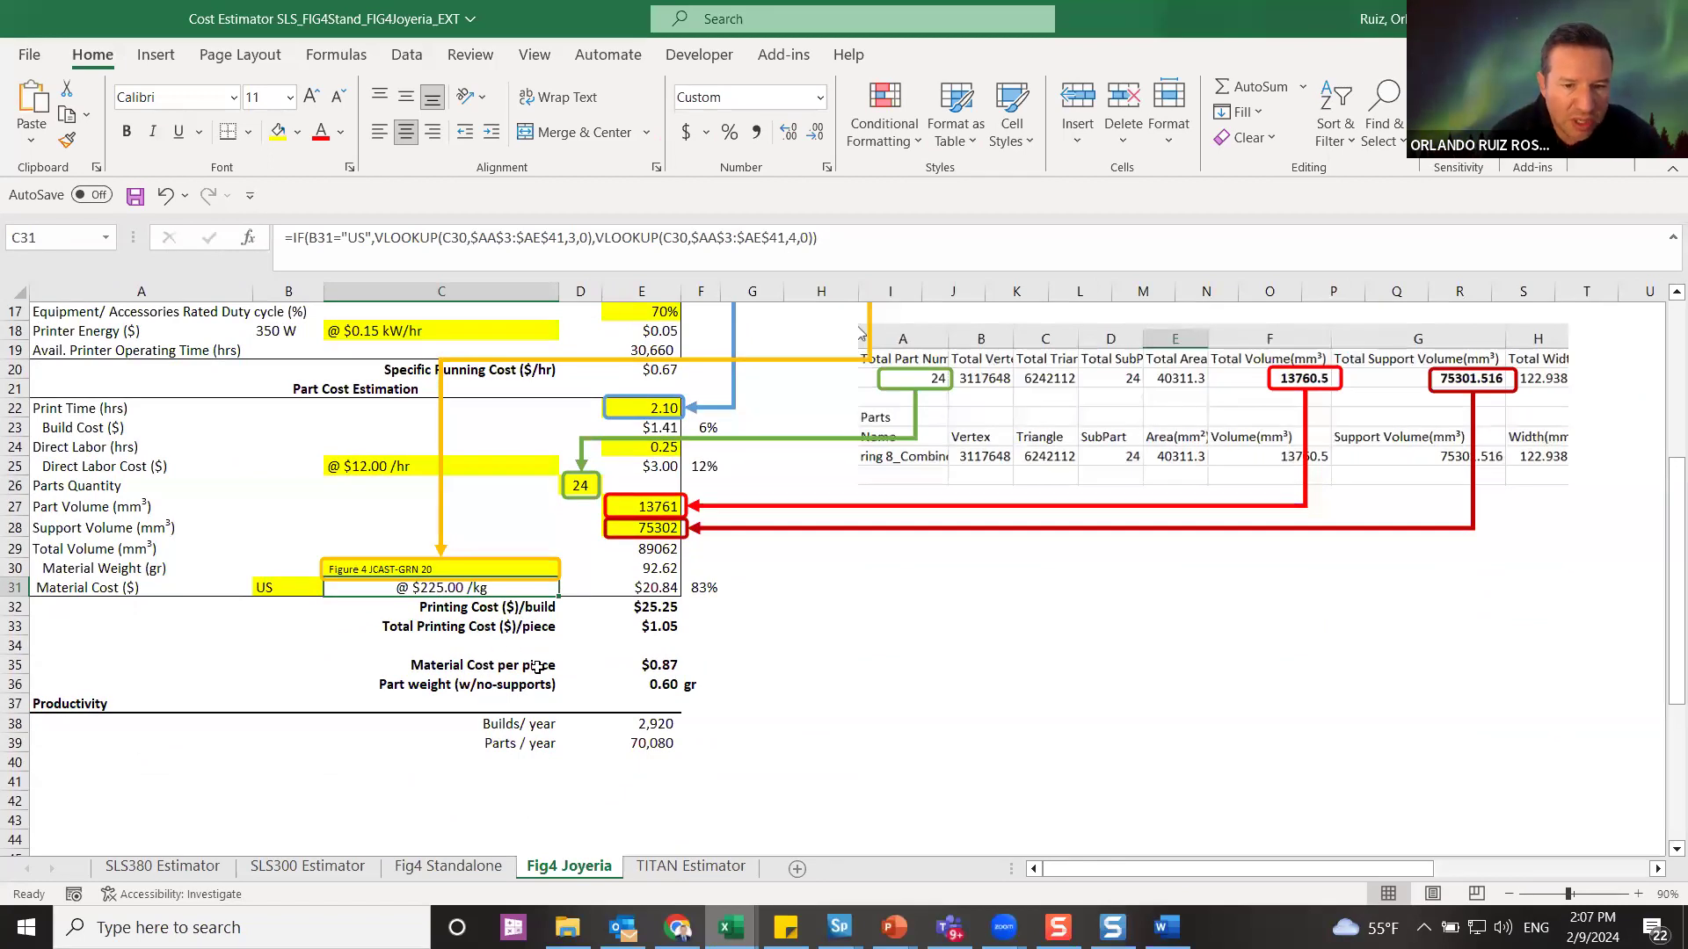
{"action": "left_click", "coordinate": [661, 588]}
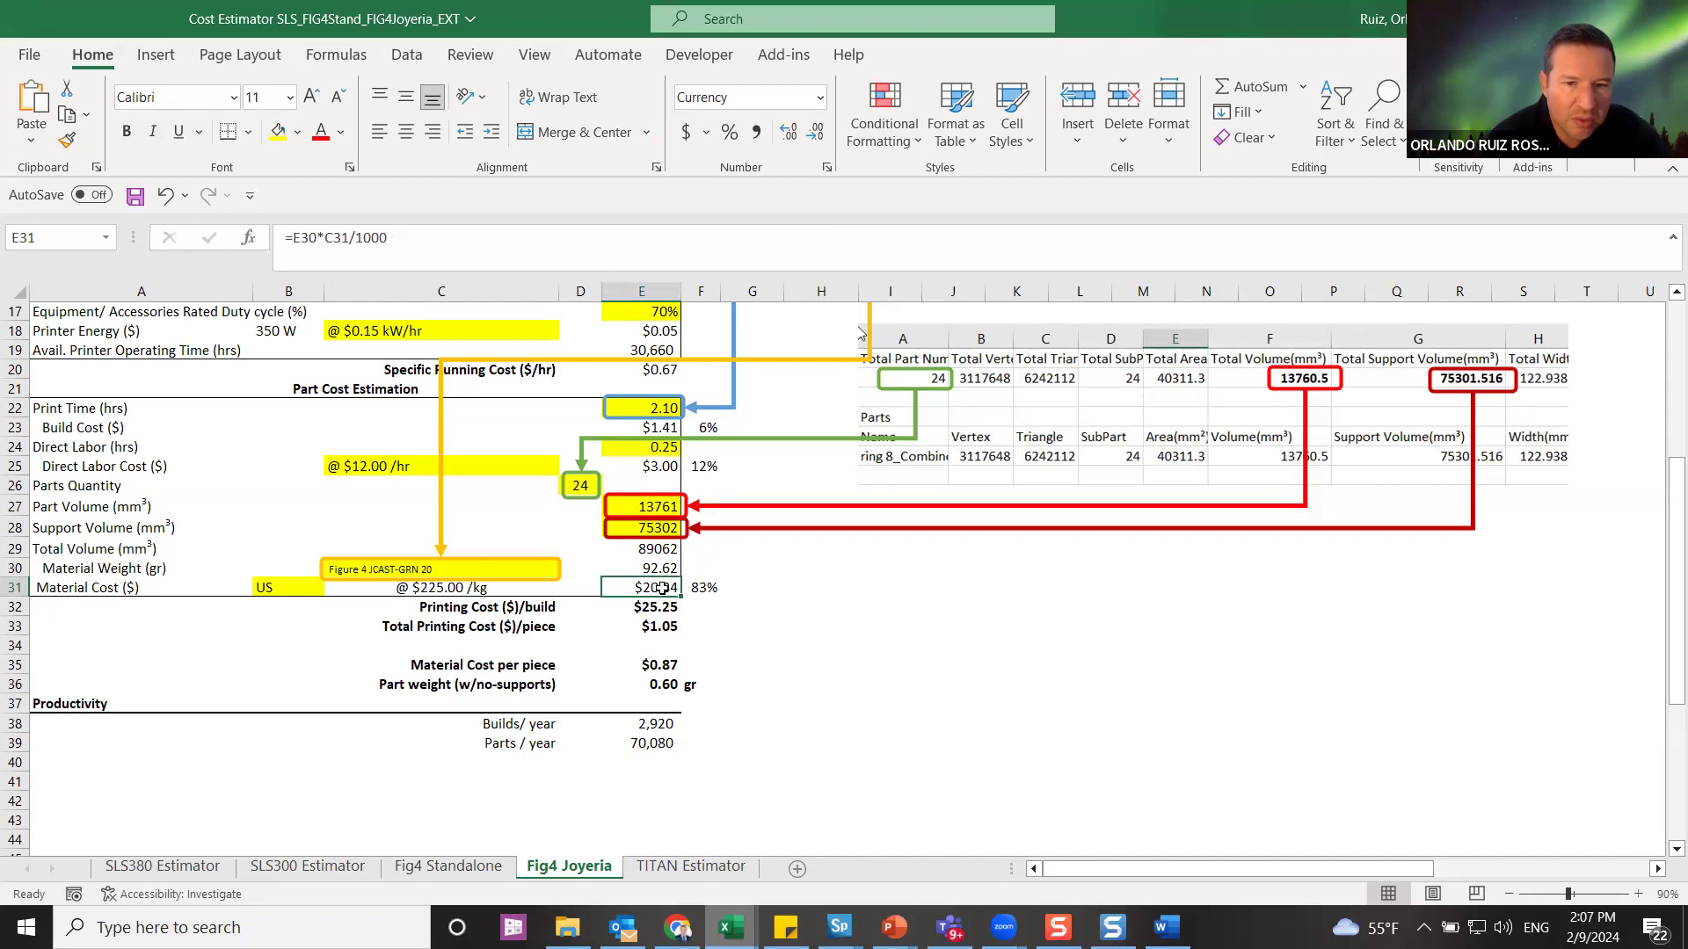
{"action": "double_click", "coordinate": [657, 588]}
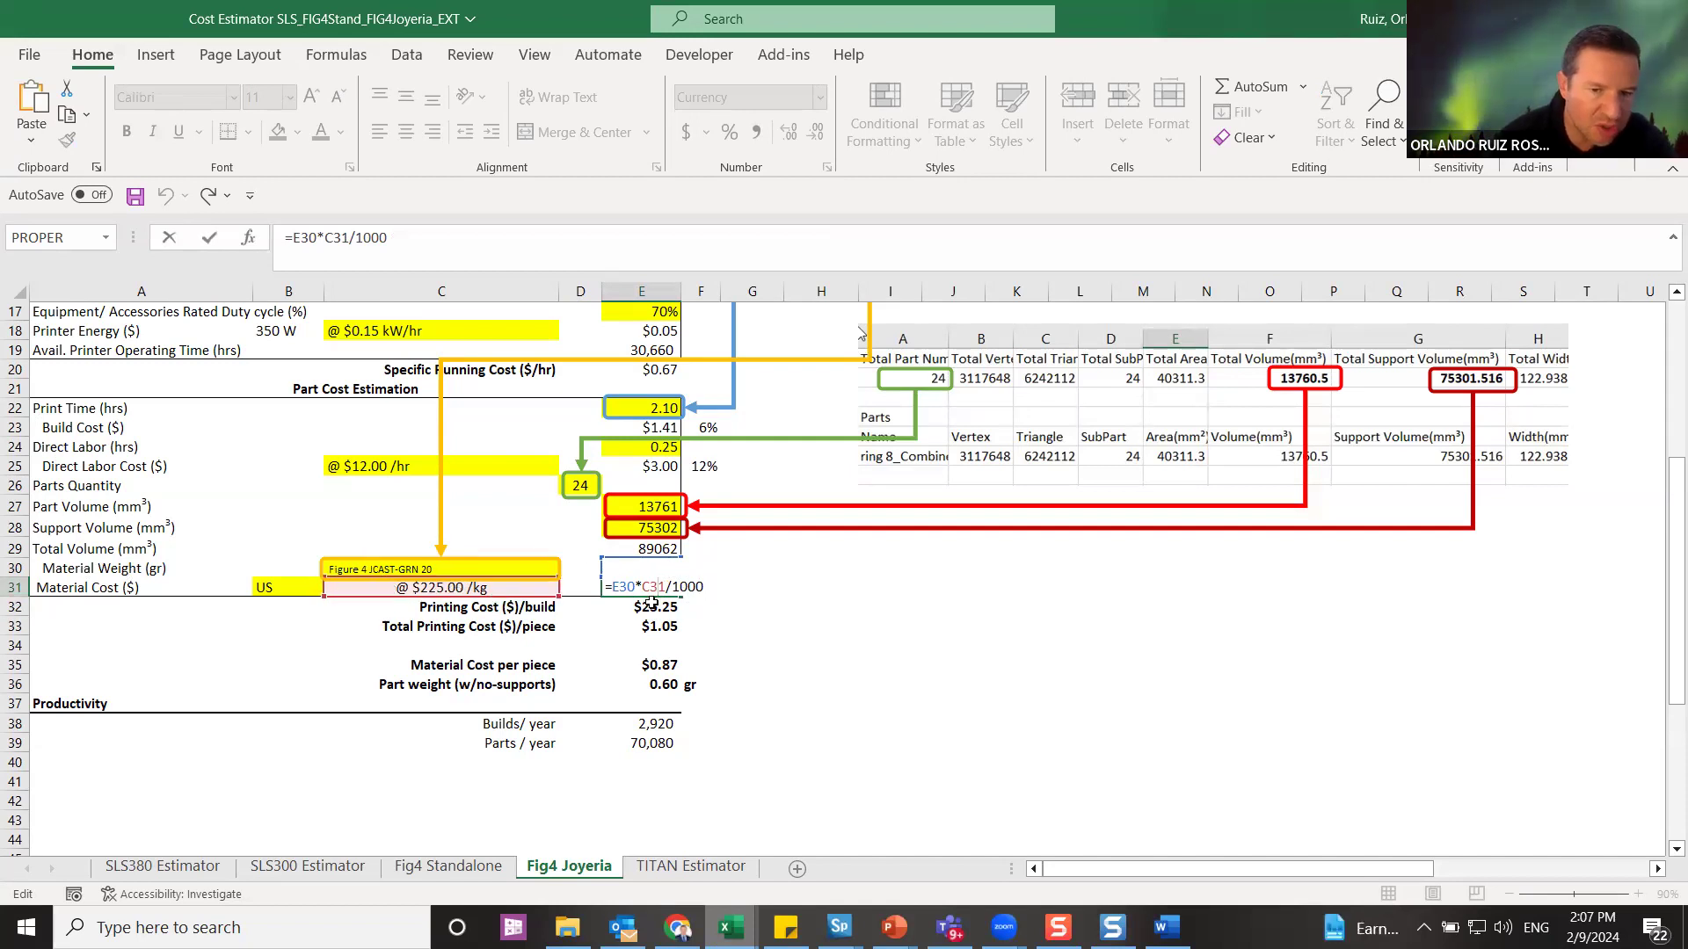
{"action": "key", "text": "Return"}
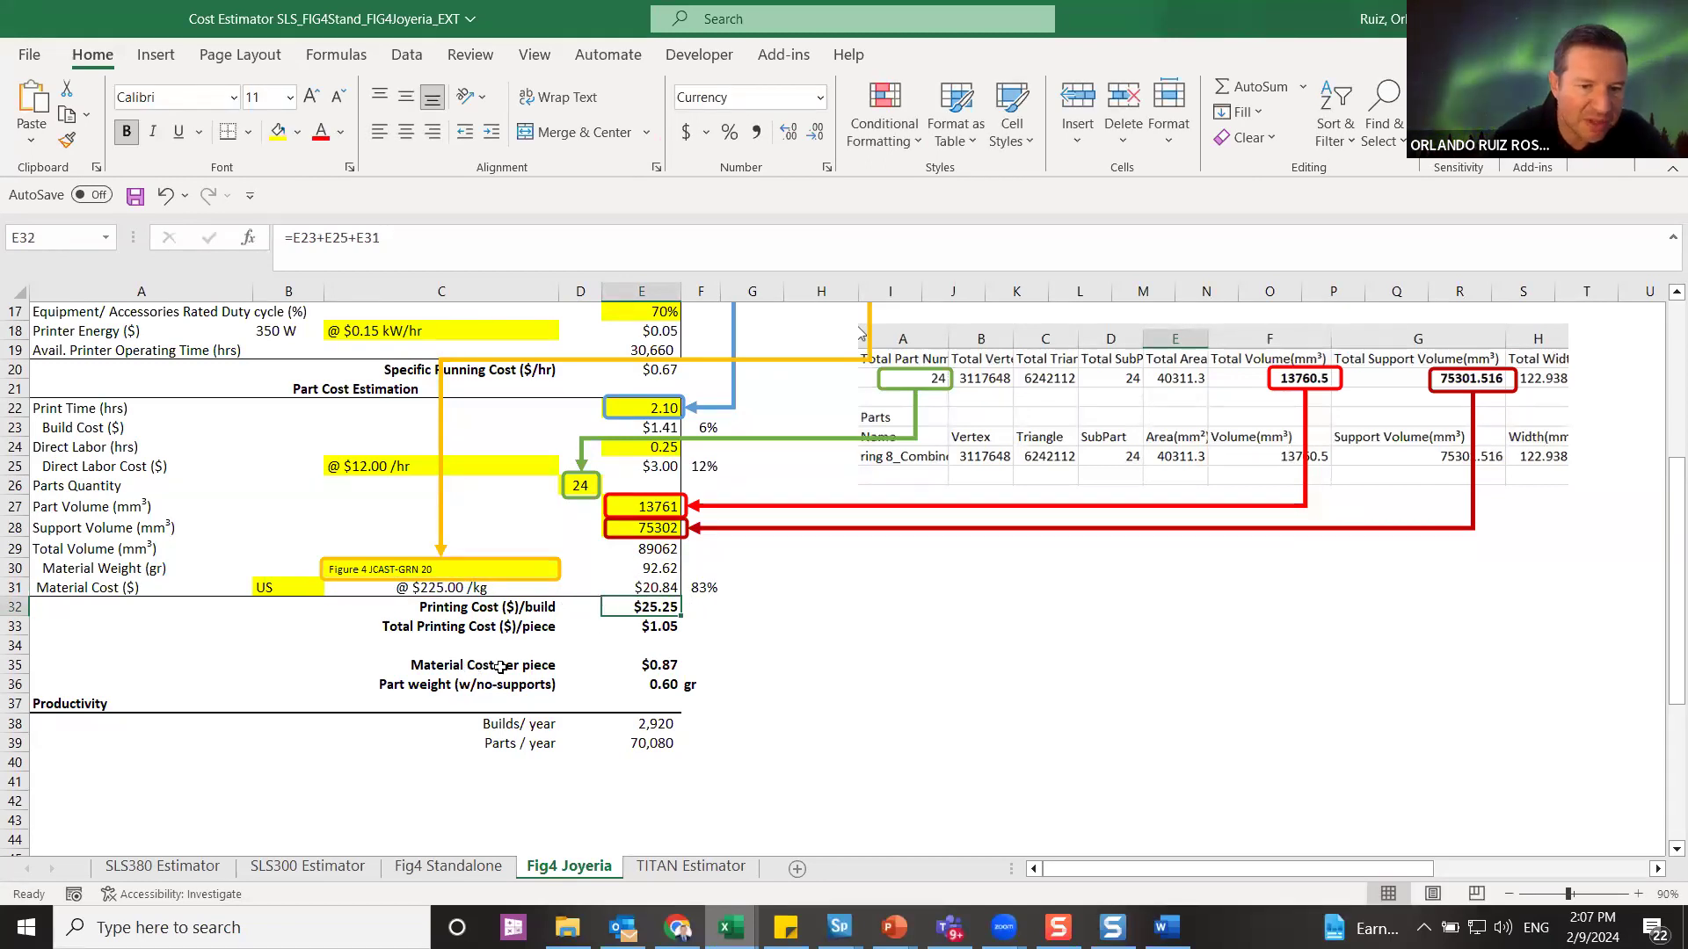
- Inspect the formulas for material cost per piece, part weight without supports and total printing cost per piece
{"action": "left_click_drag", "start_coordinate": [499, 666], "coordinate": [660, 668]}
{"action": "left_click", "coordinate": [661, 667]}
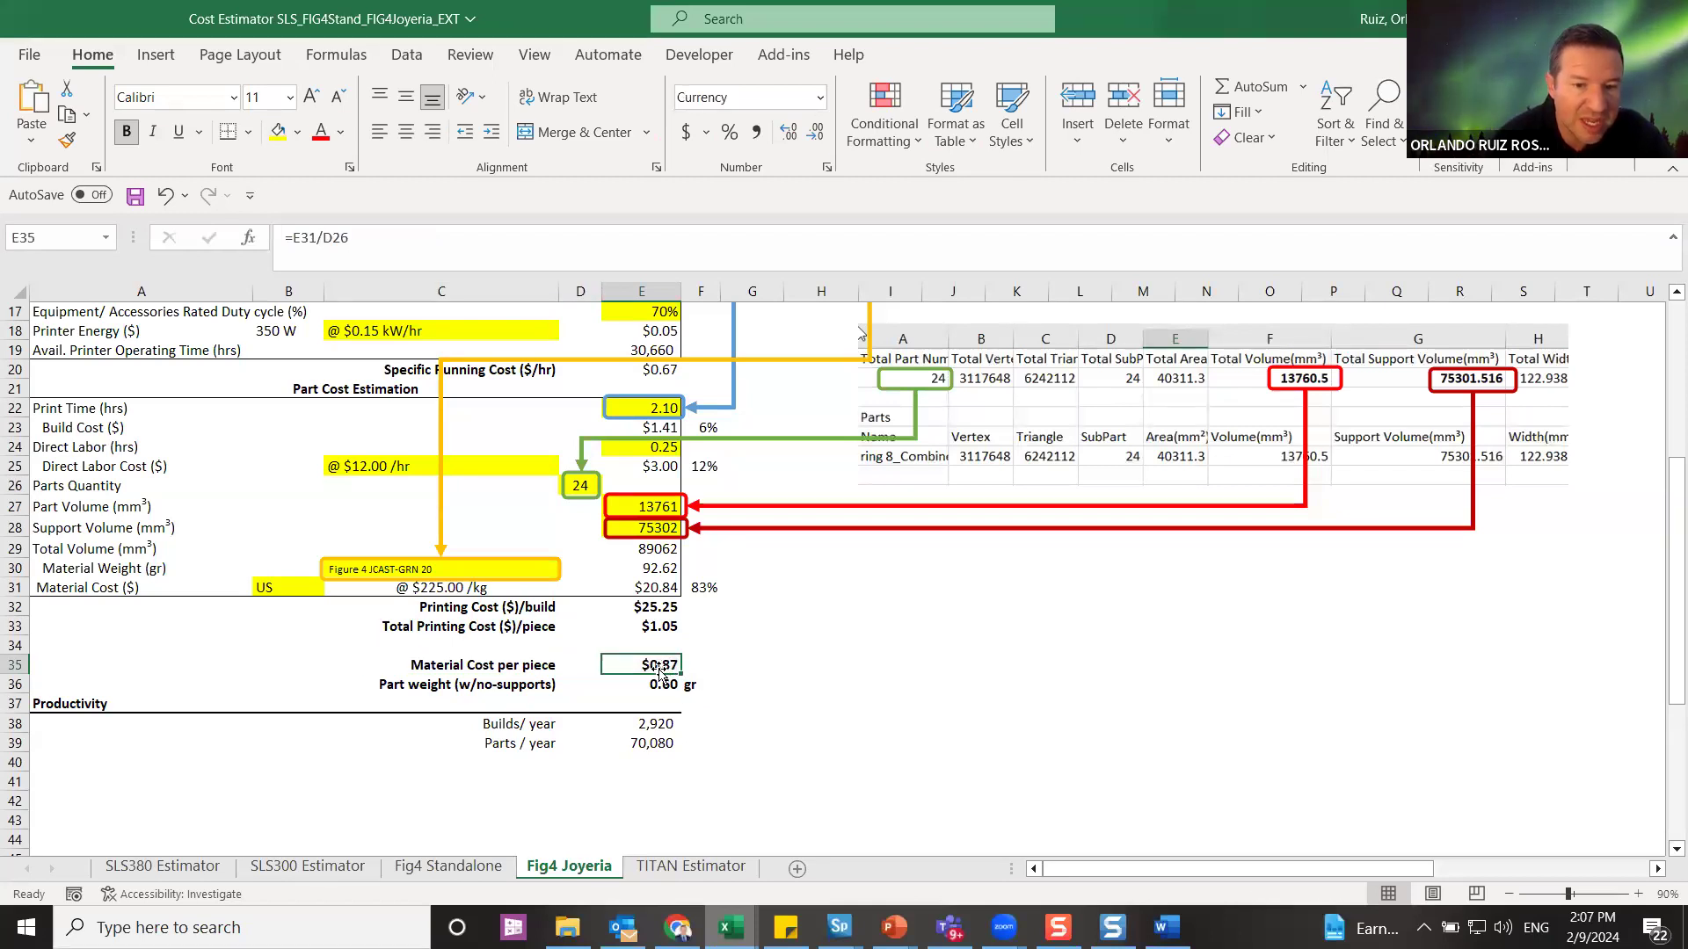
{"action": "left_click", "coordinate": [664, 690]}
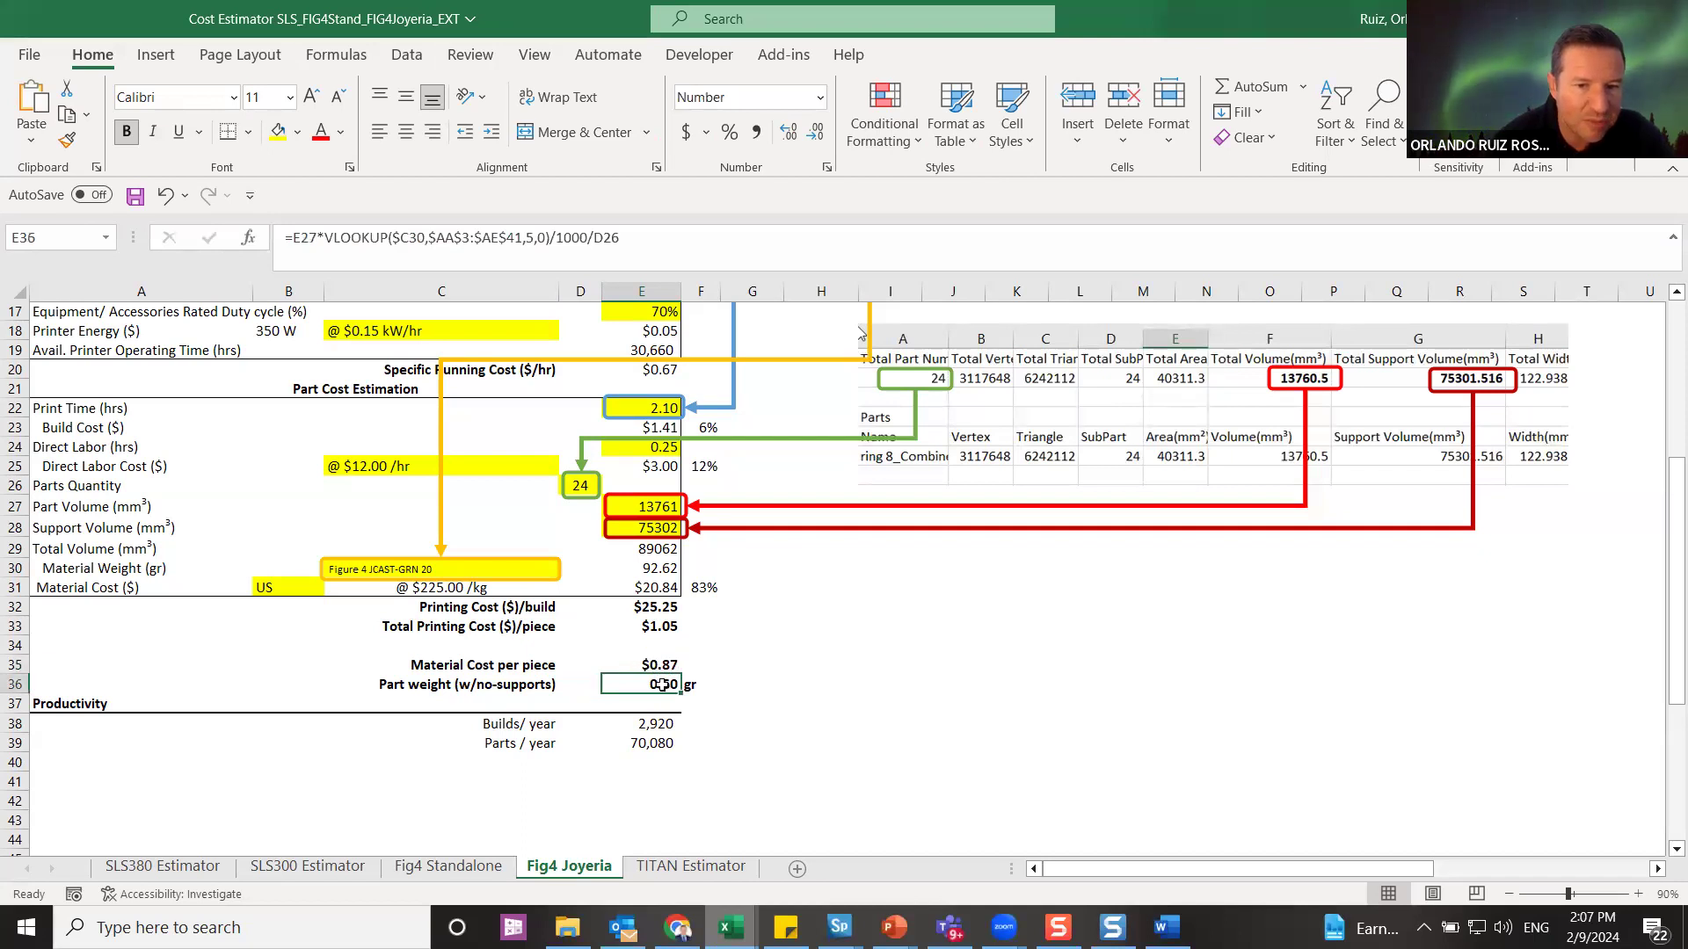
{"action": "left_click", "coordinate": [661, 626]}
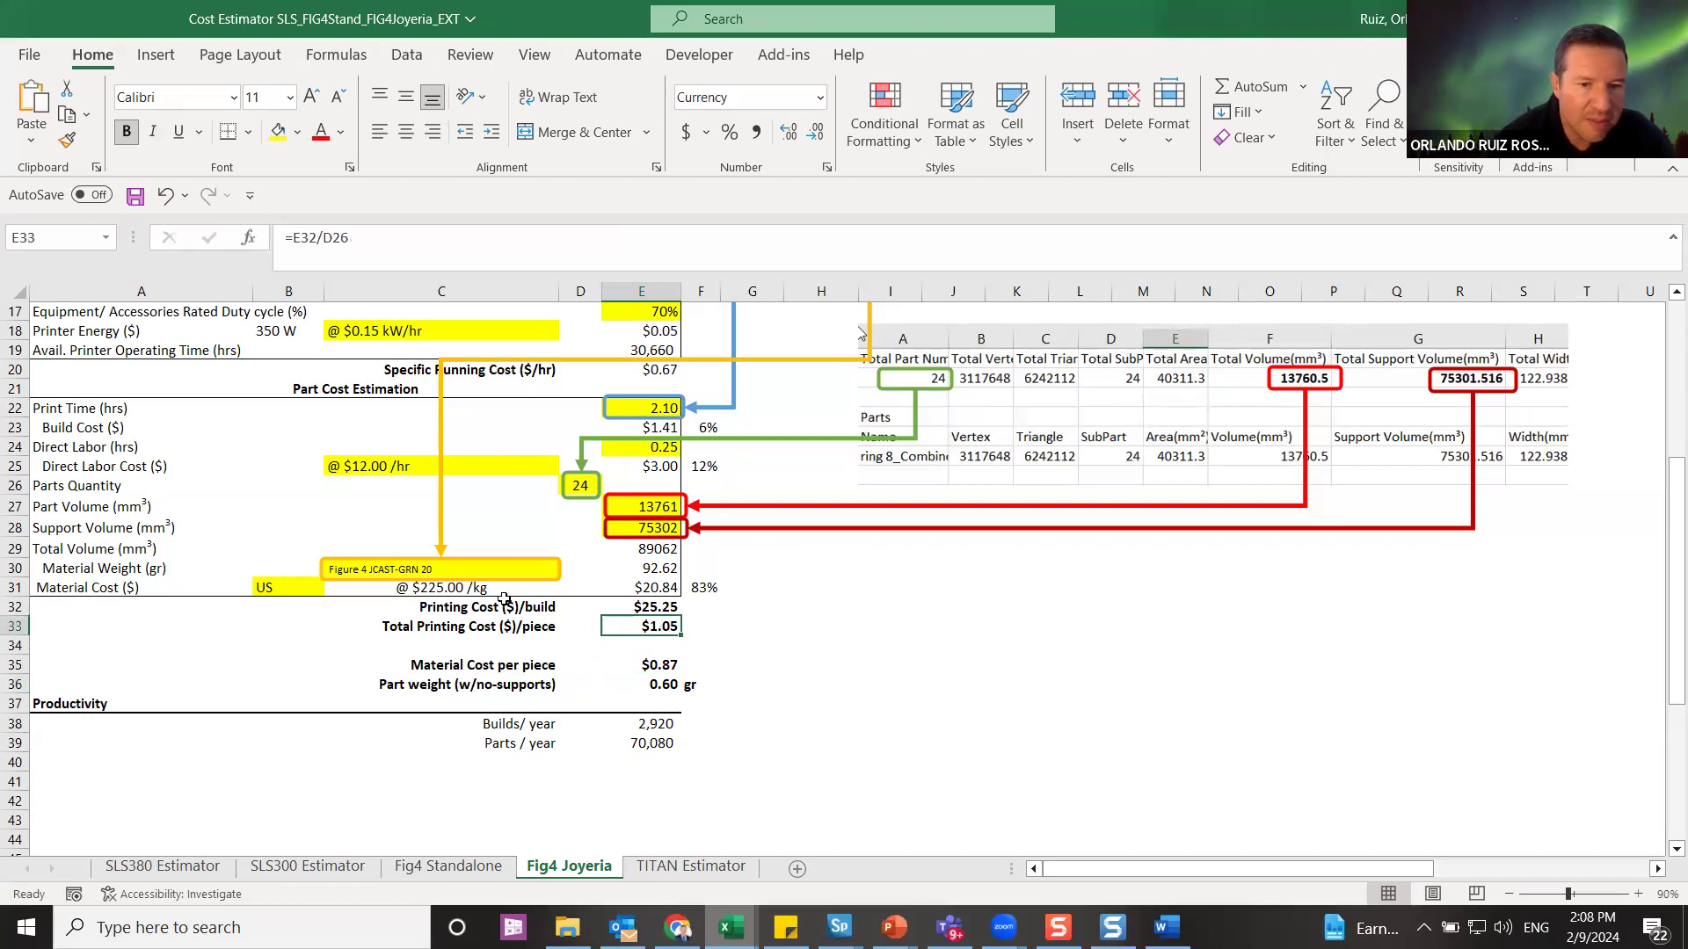
- Examine the printing cost per build formula in E32 and compare the total printing and material costs per piece
{"action": "left_click", "coordinate": [655, 607]}
{"action": "double_click", "coordinate": [655, 607]}
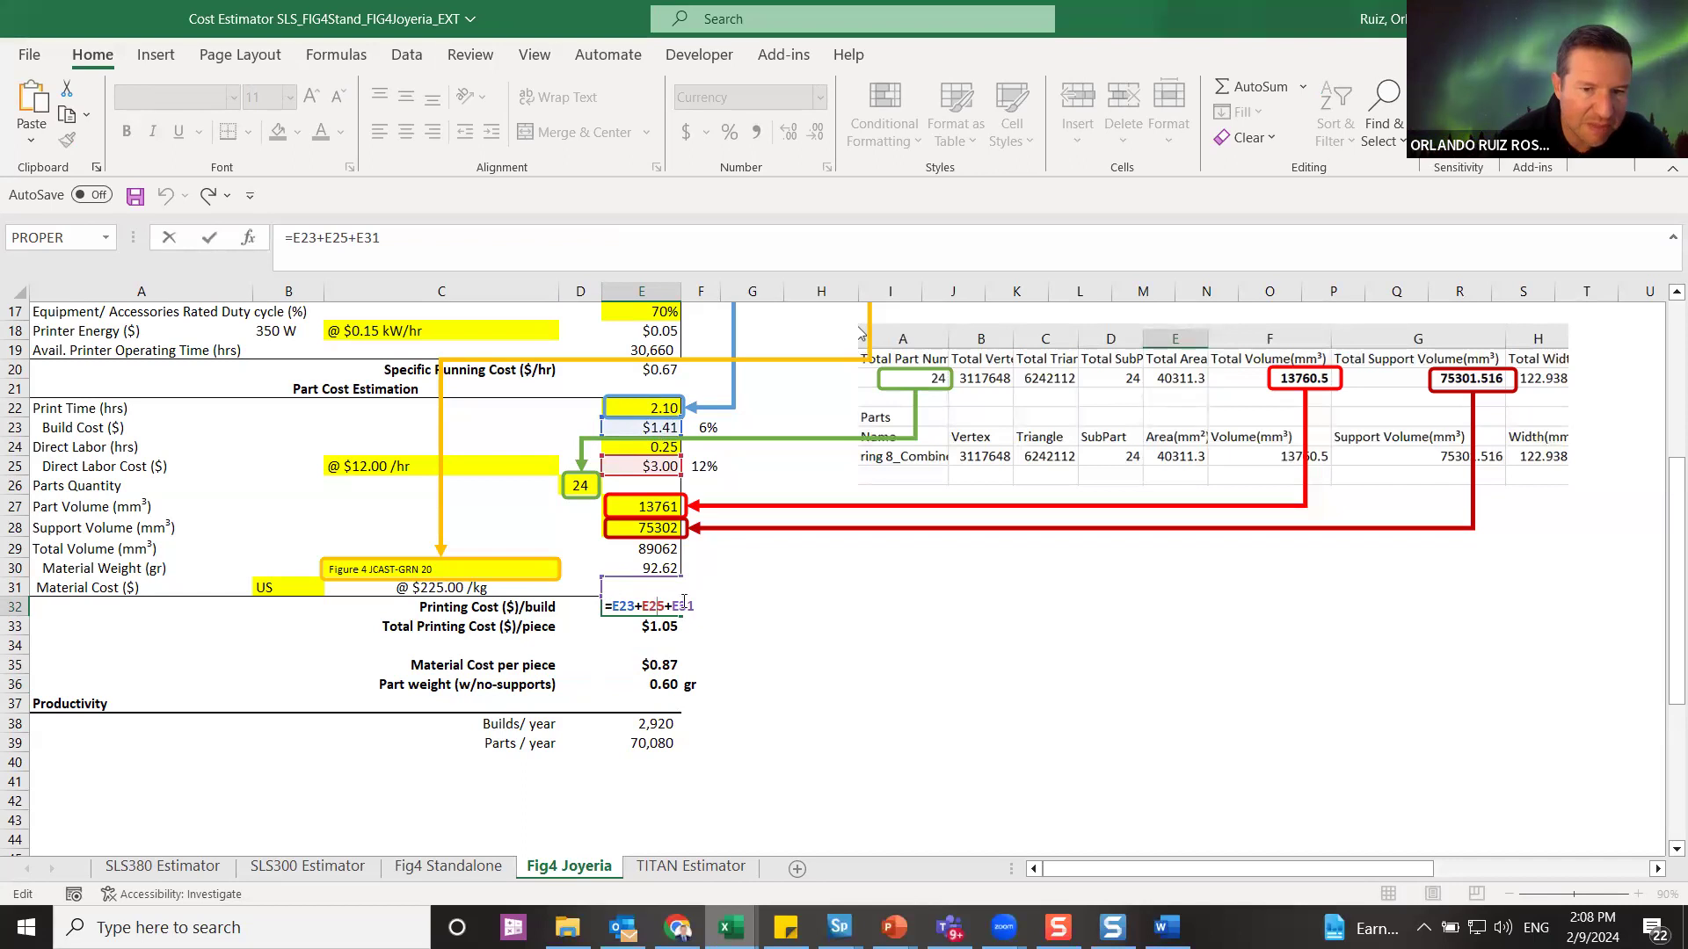
{"action": "key", "text": "Return"}
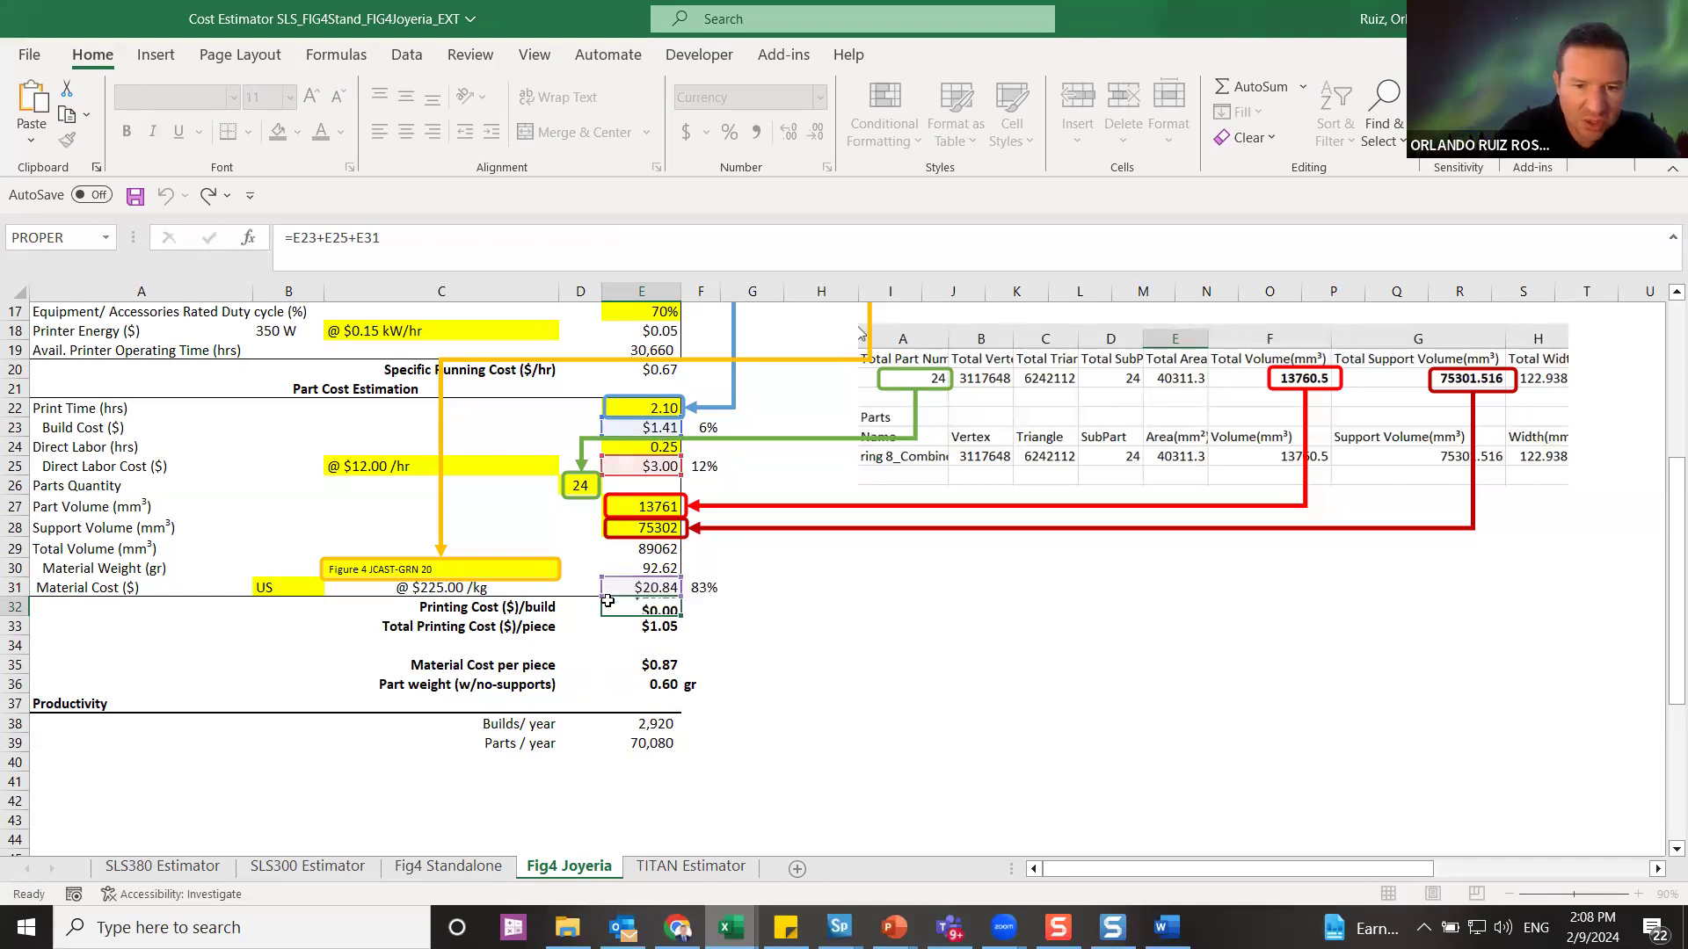
{"action": "left_click", "coordinate": [655, 609]}
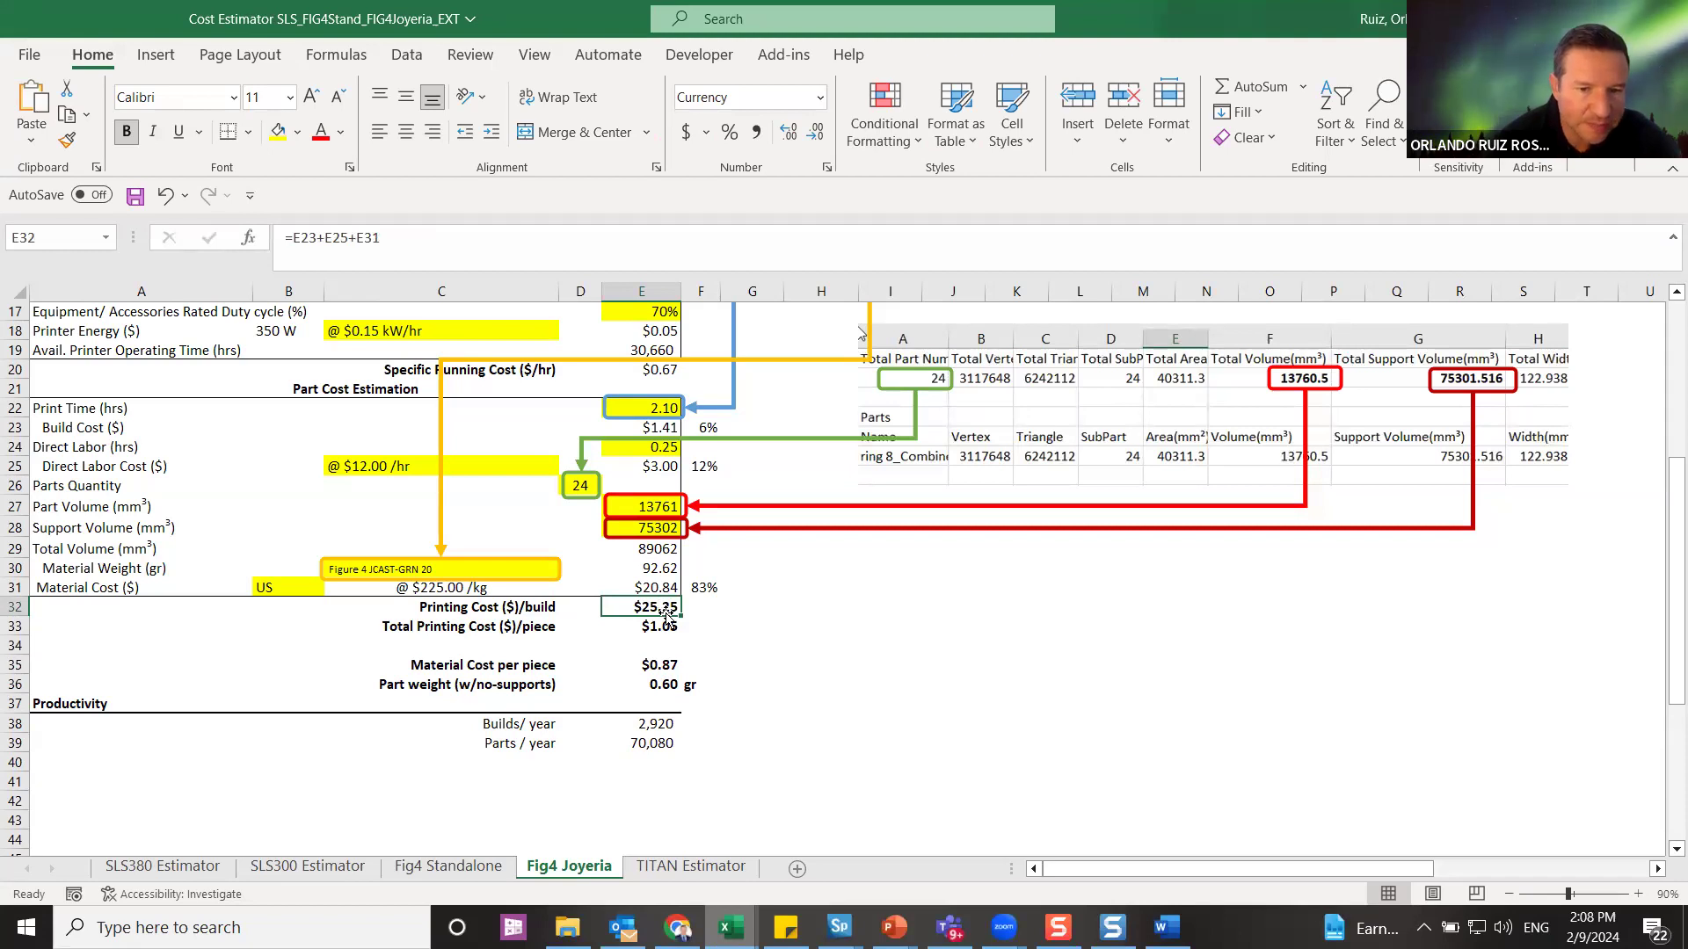
{"action": "left_click", "coordinate": [661, 628]}
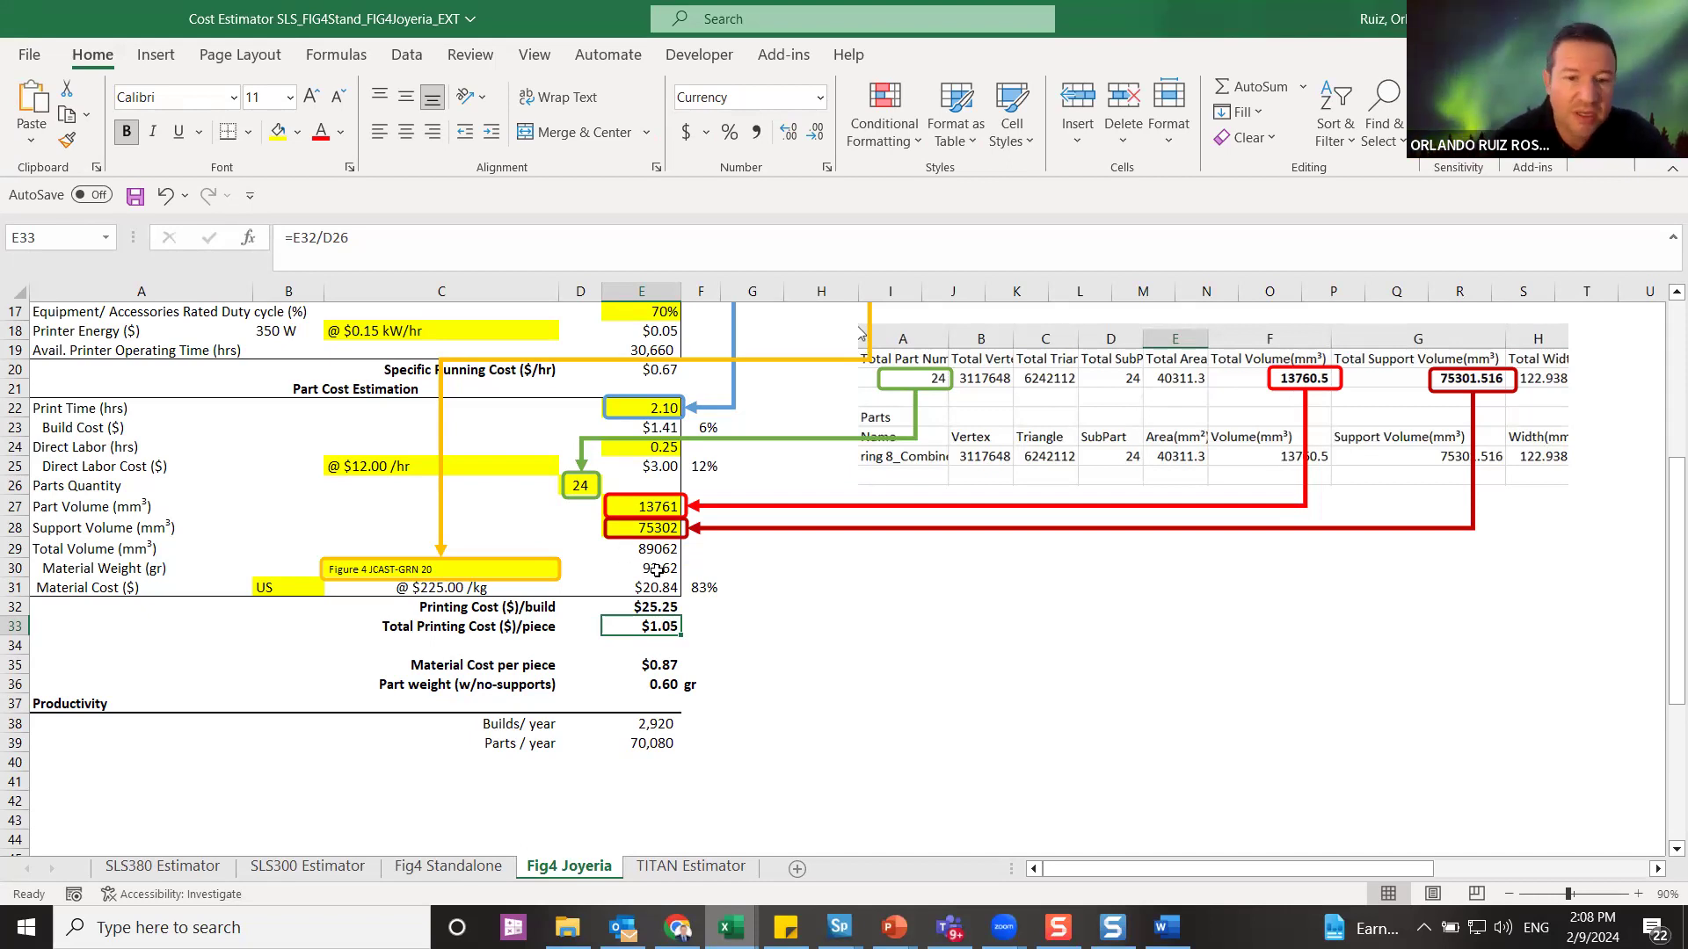
{"action": "left_click", "coordinate": [661, 668]}
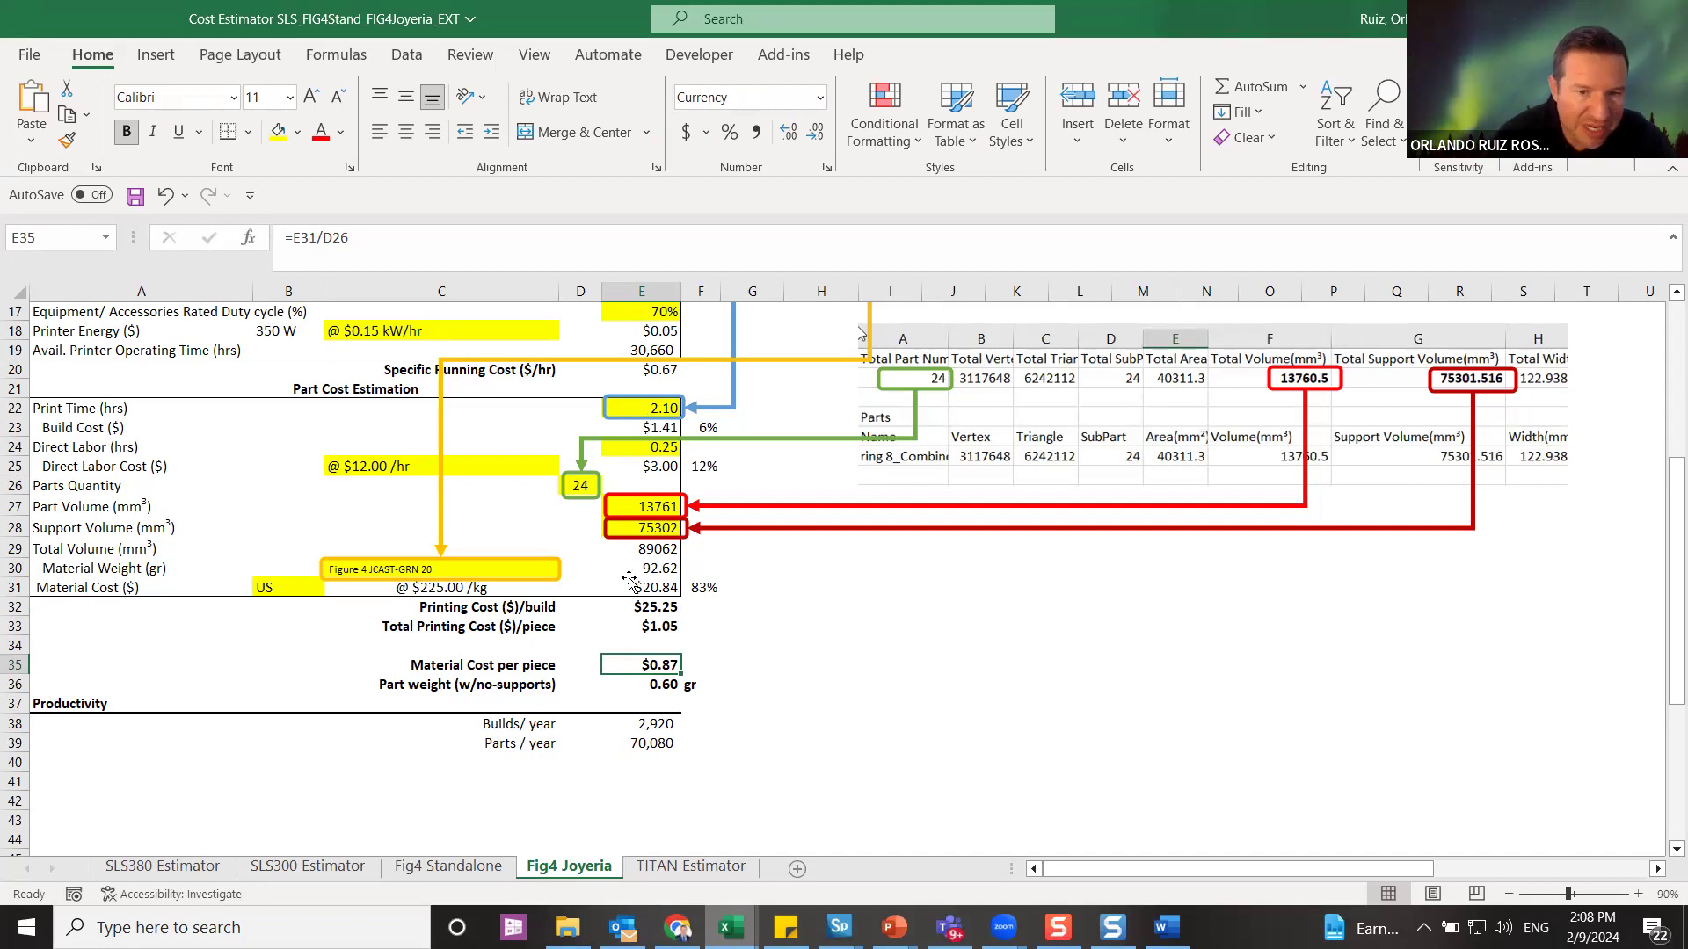
- Review the builds per year and parts per year formulas in the Productivity section
{"action": "left_click", "coordinate": [638, 725]}
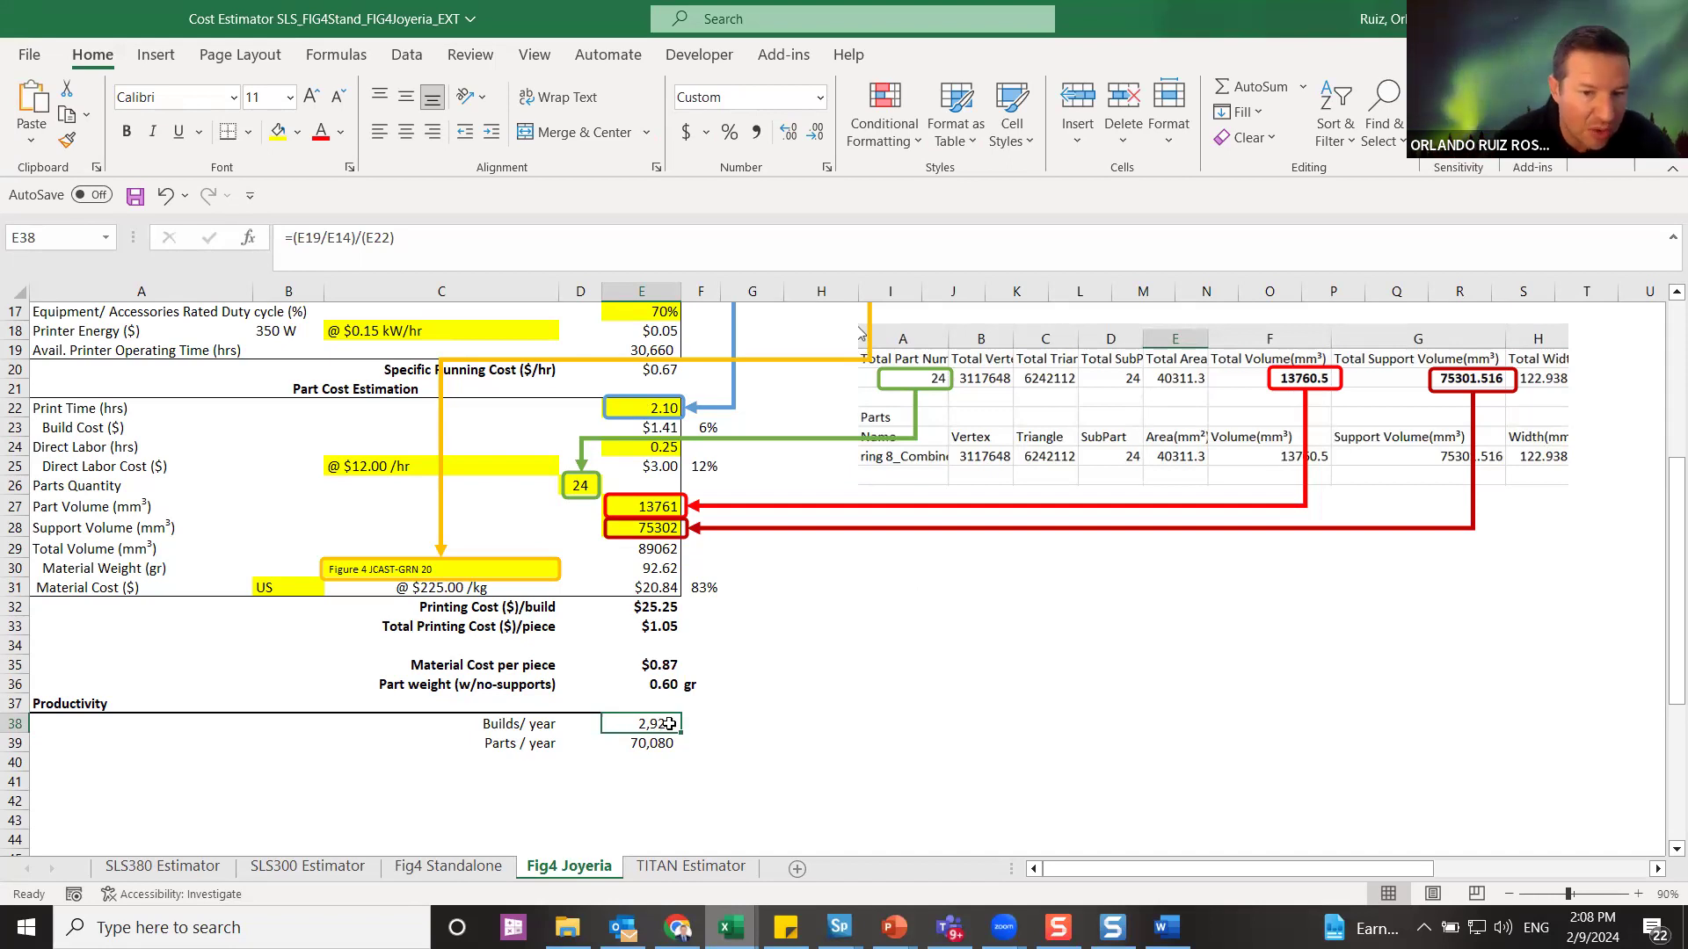
{"action": "left_click", "coordinate": [653, 745]}
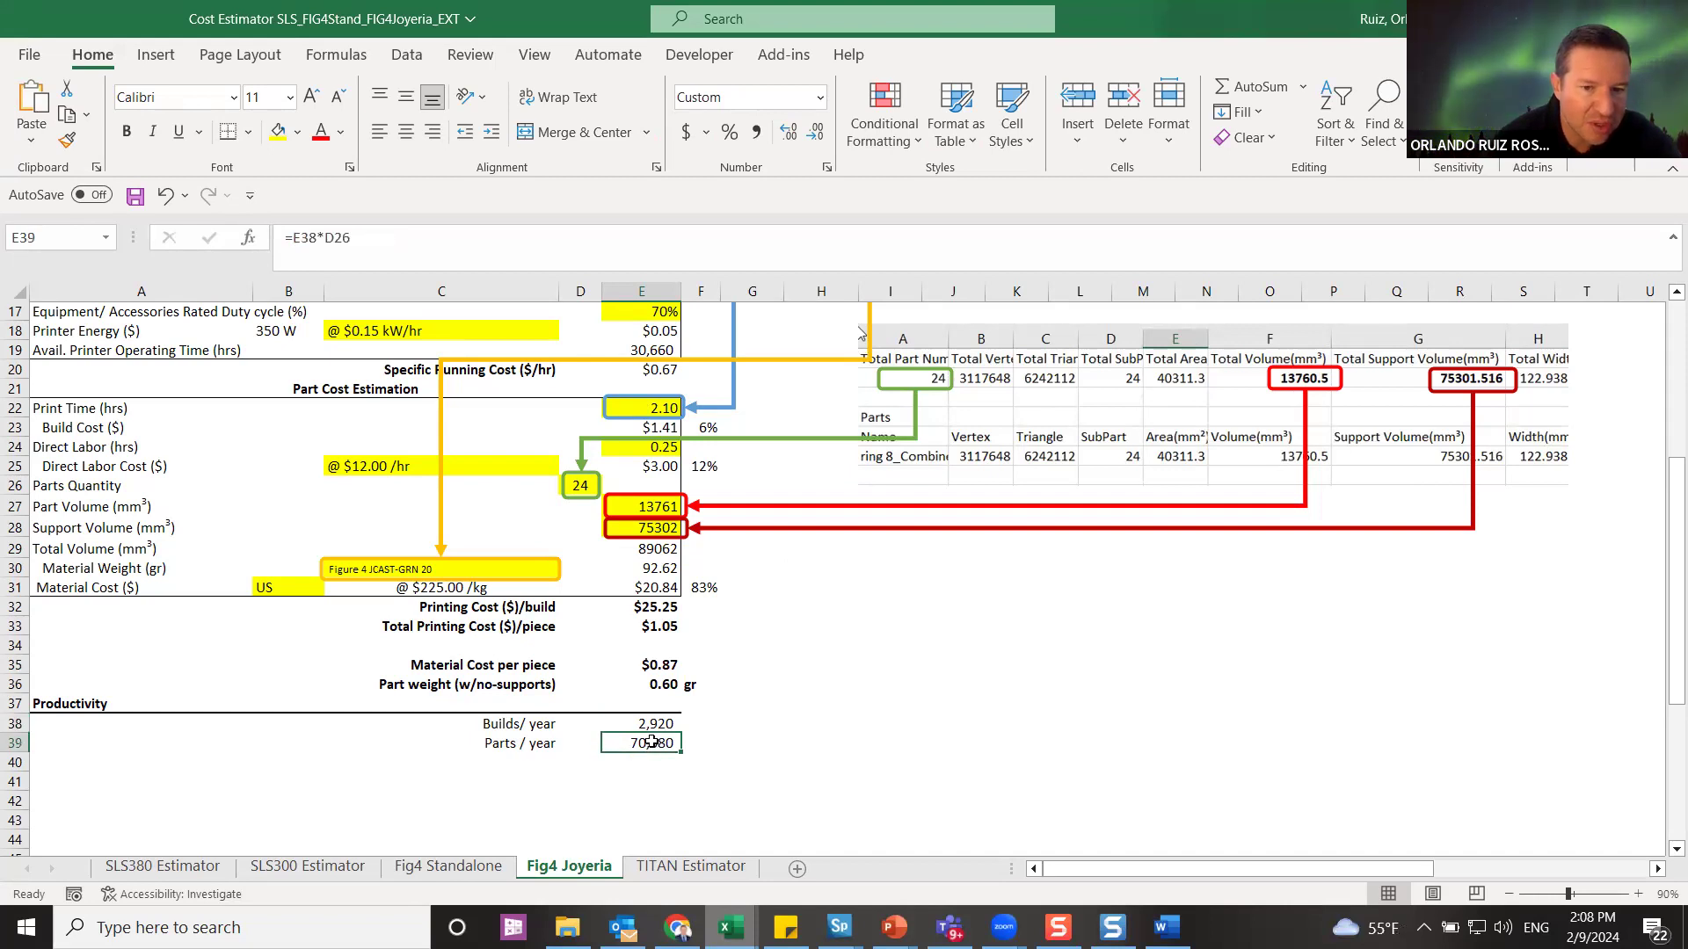
{"action": "double_click", "coordinate": [652, 743]}
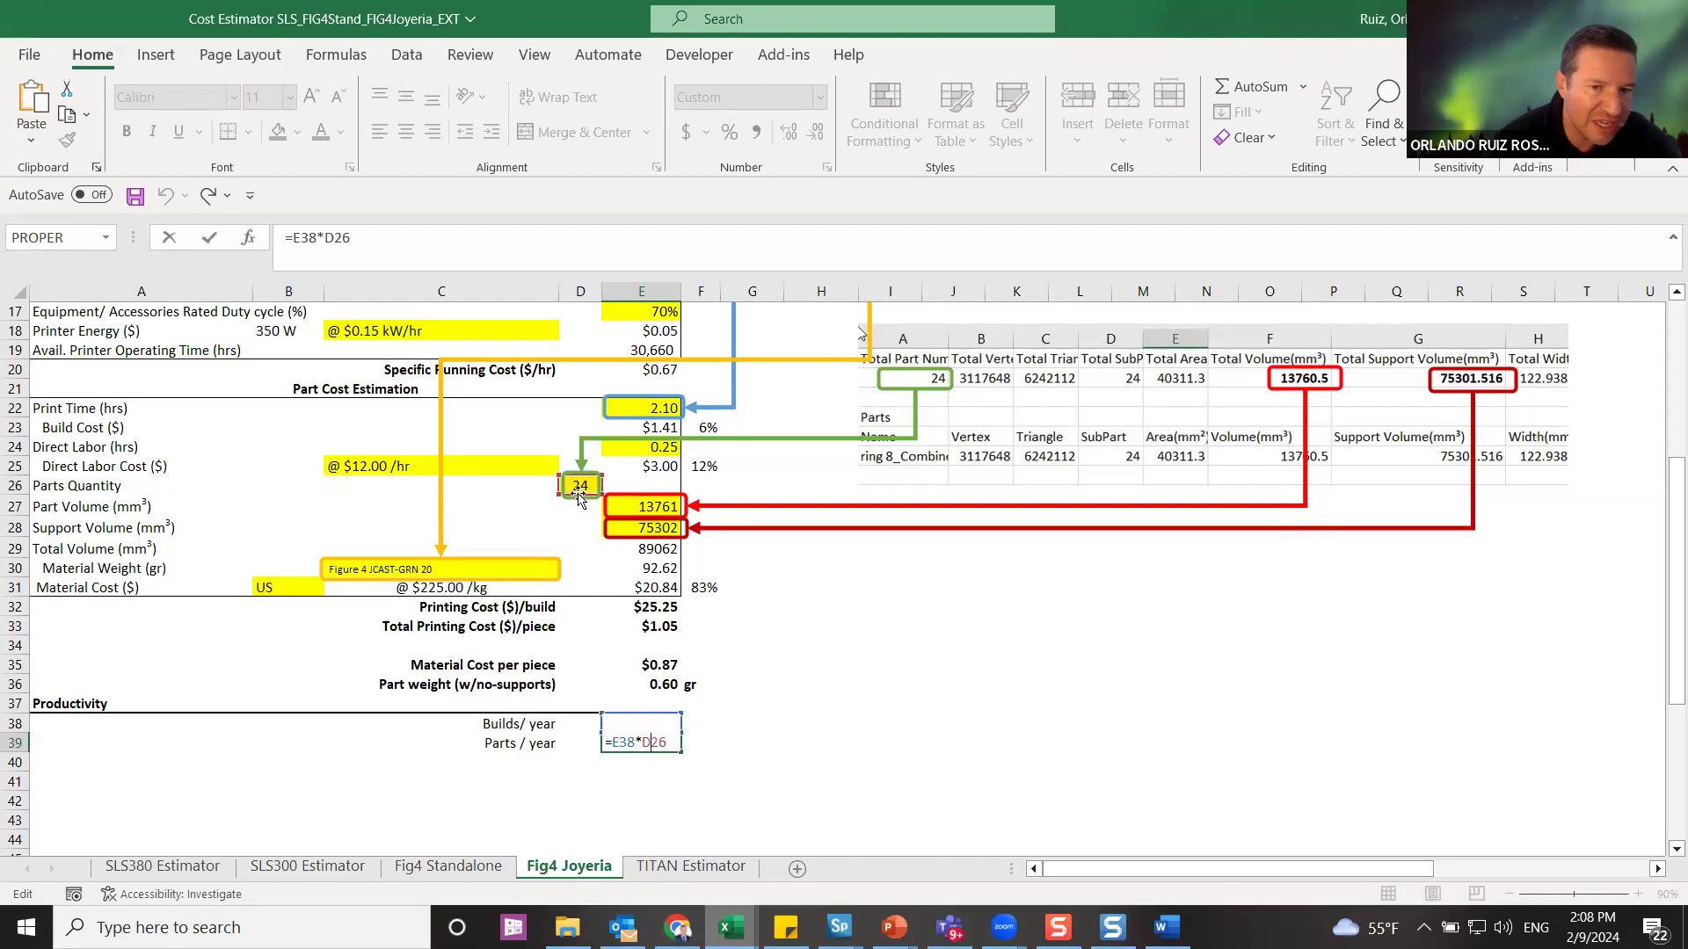
{"action": "key", "text": "Escape"}
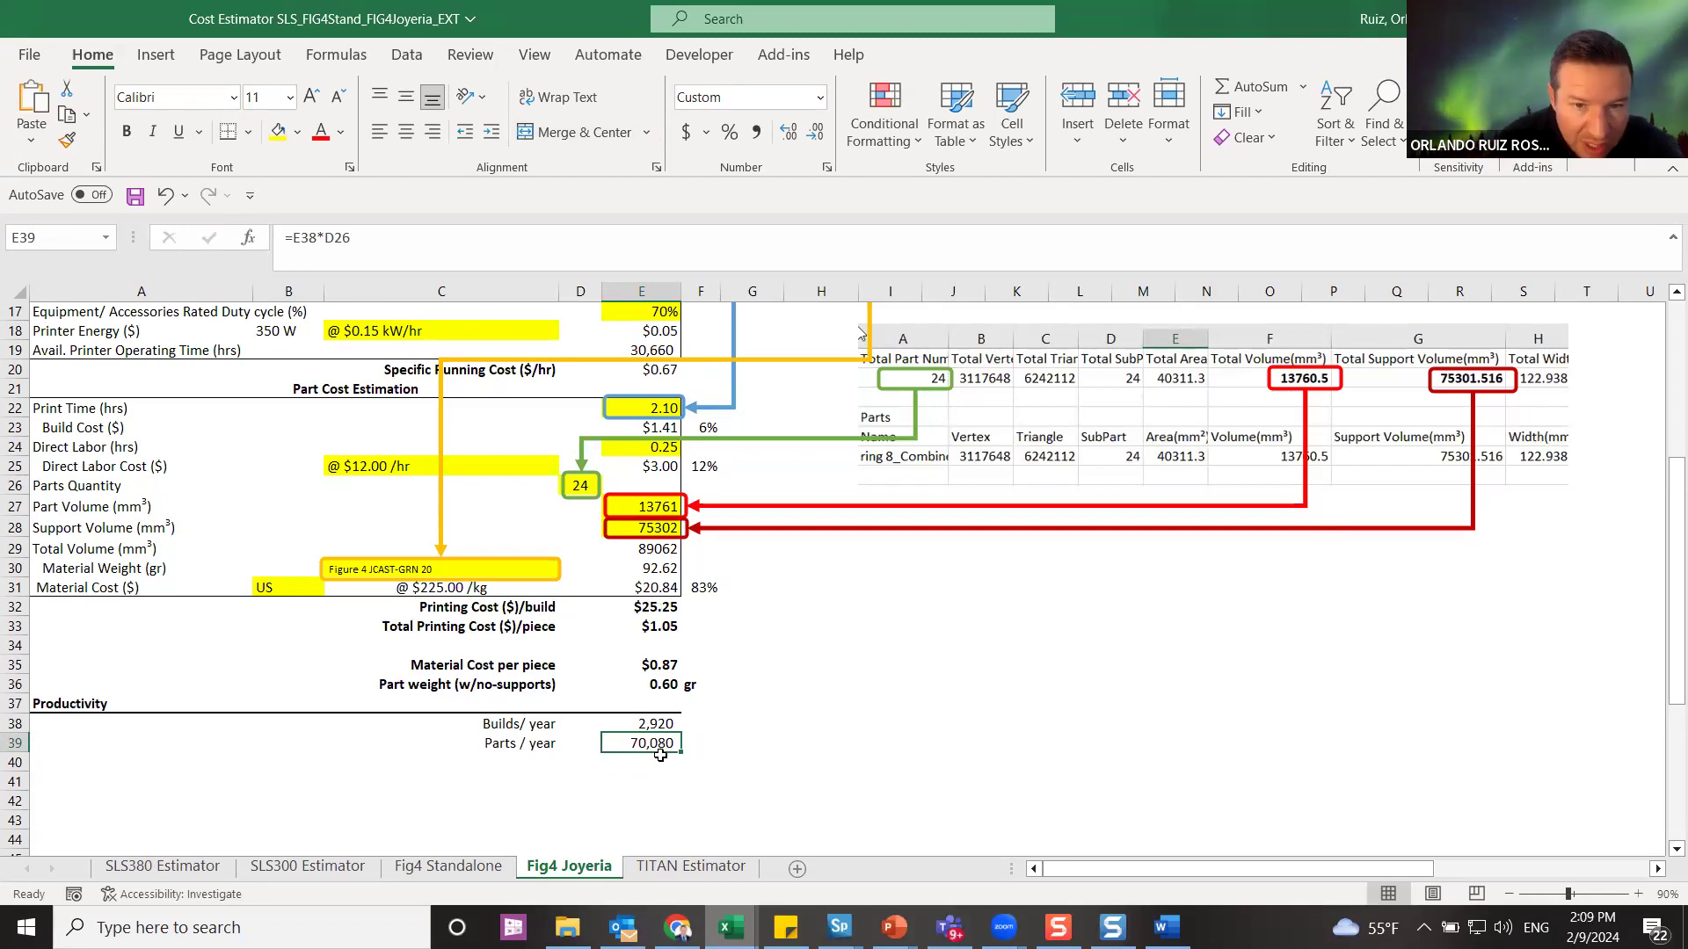
- Set the equipment rated duty cycle in E17 to 50% and check the annual builds and parts
{"action": "scroll", "coordinate": [655, 527], "scroll_direction": "up", "scroll_amount": 1}
{"action": "left_click", "coordinate": [650, 364]}
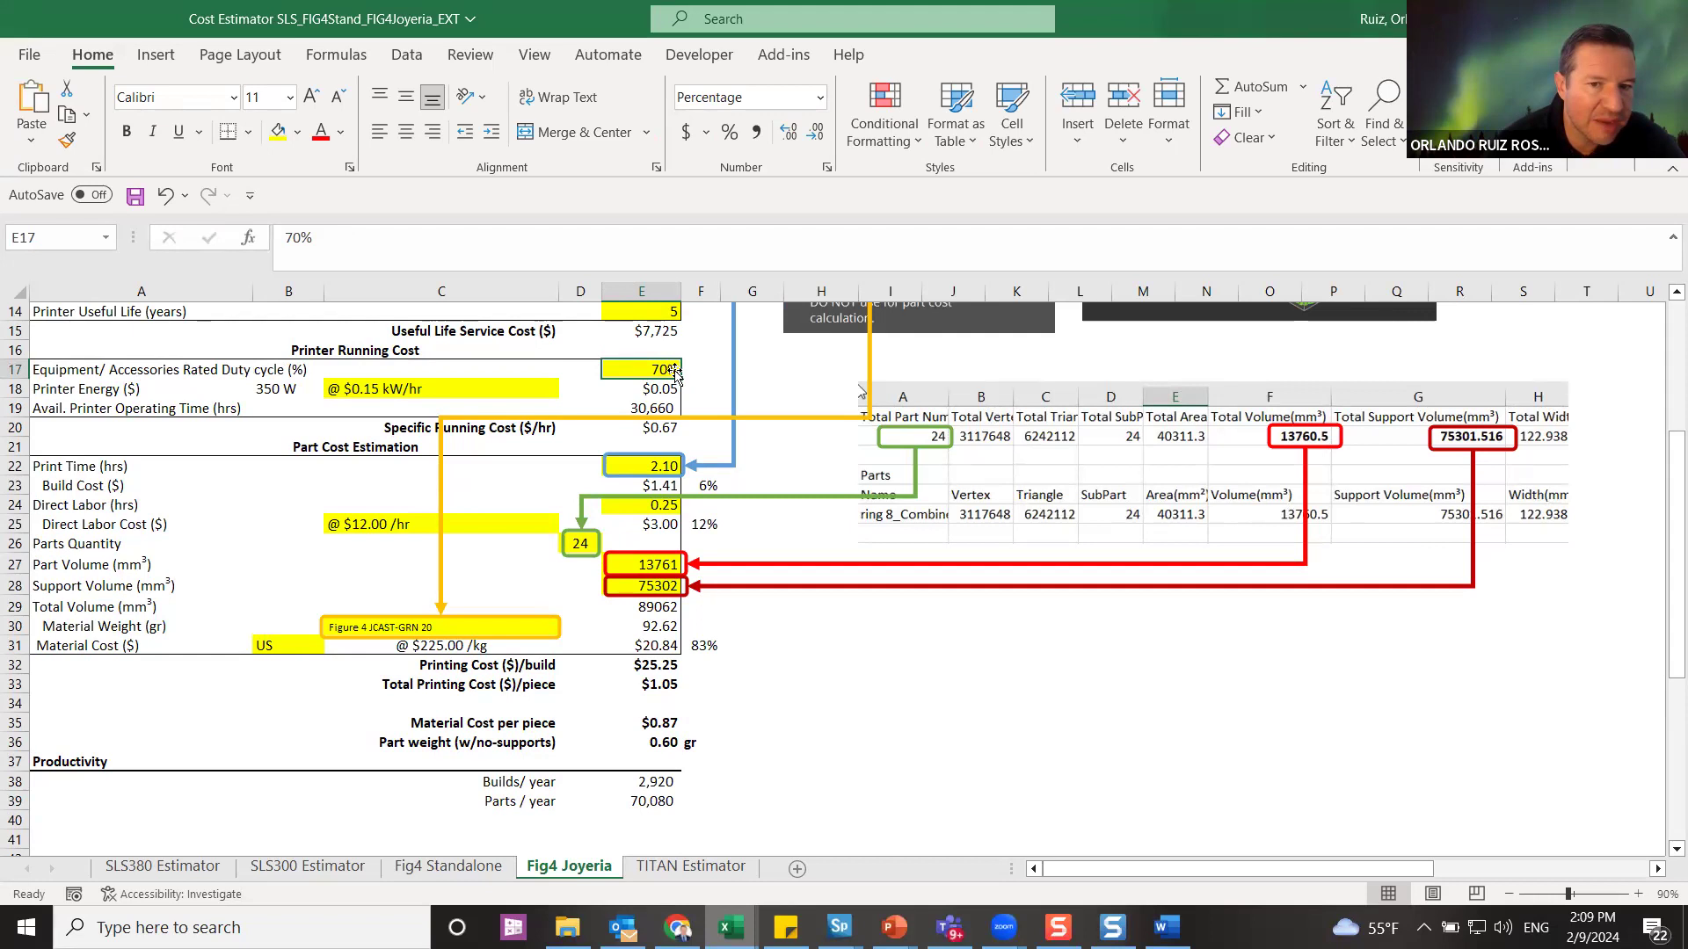
{"action": "scroll", "coordinate": [826, 523], "scroll_direction": "up", "scroll_amount": 1}
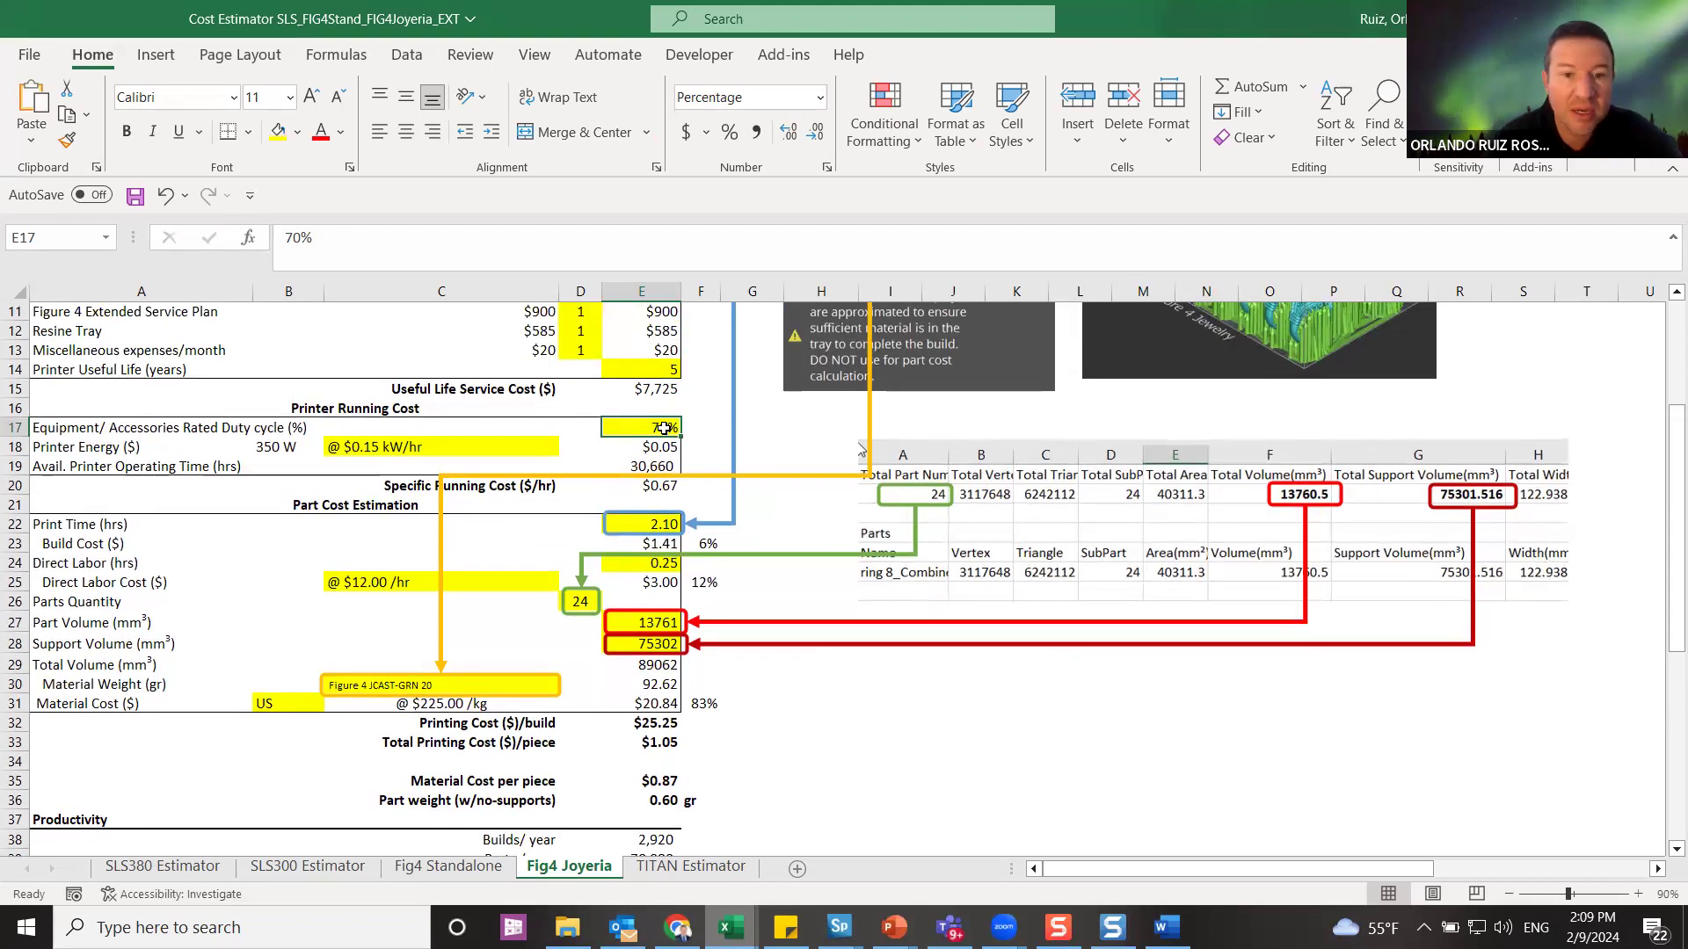
{"action": "type", "text": "50"}
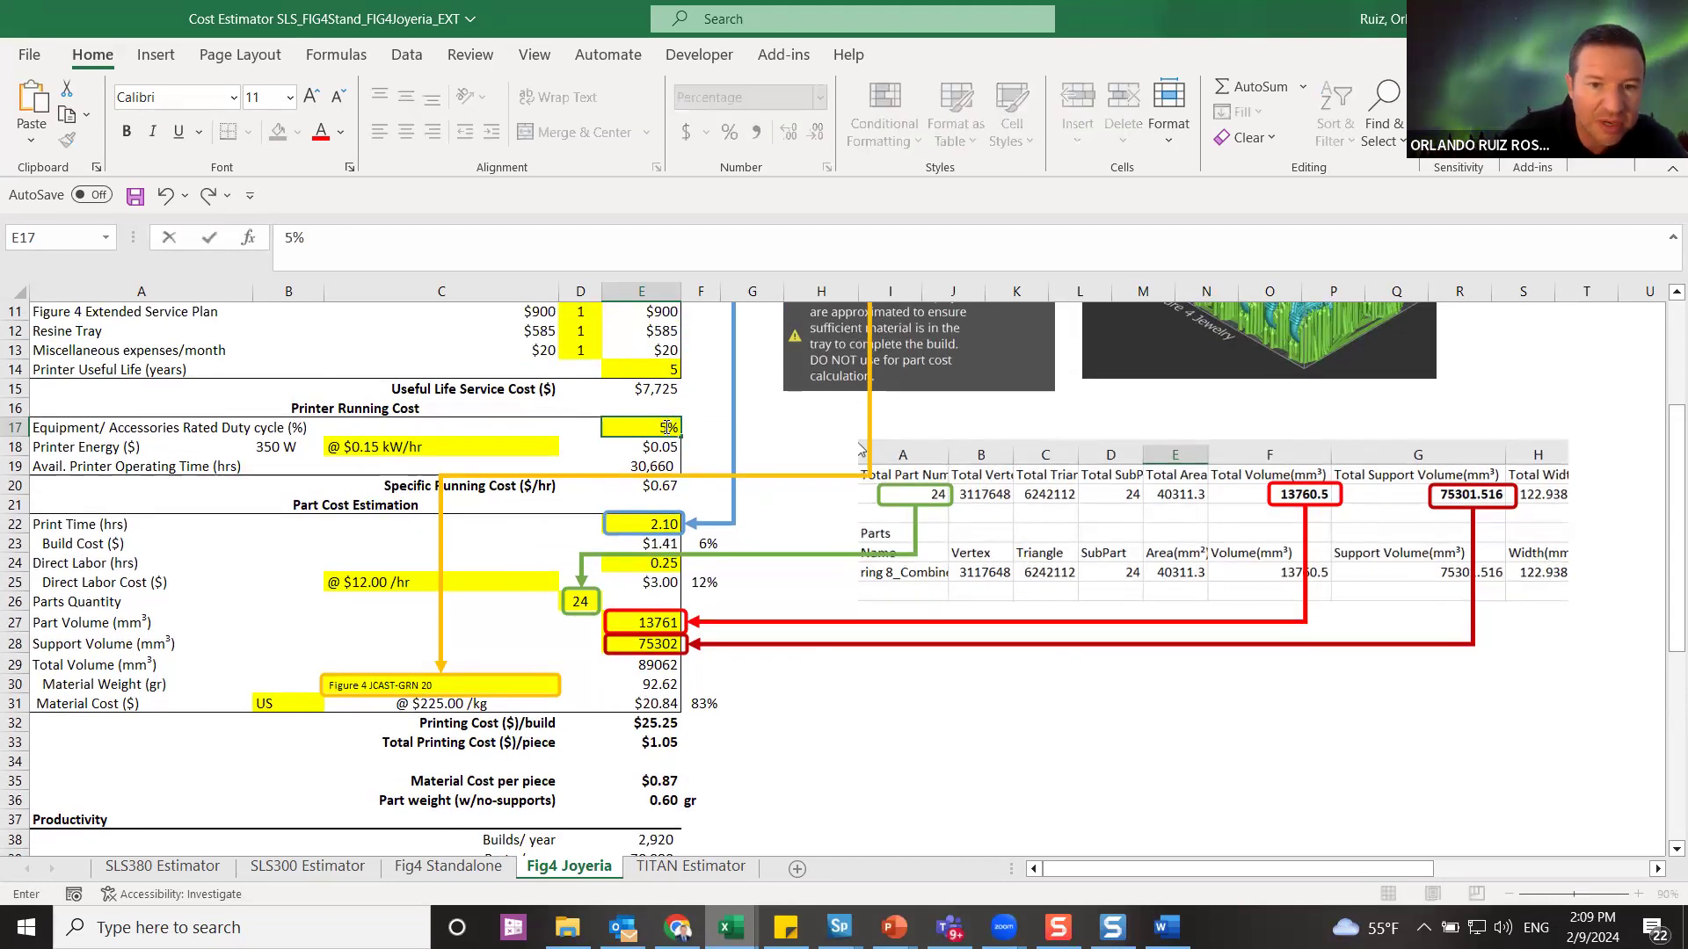
{"action": "key", "text": "Return"}
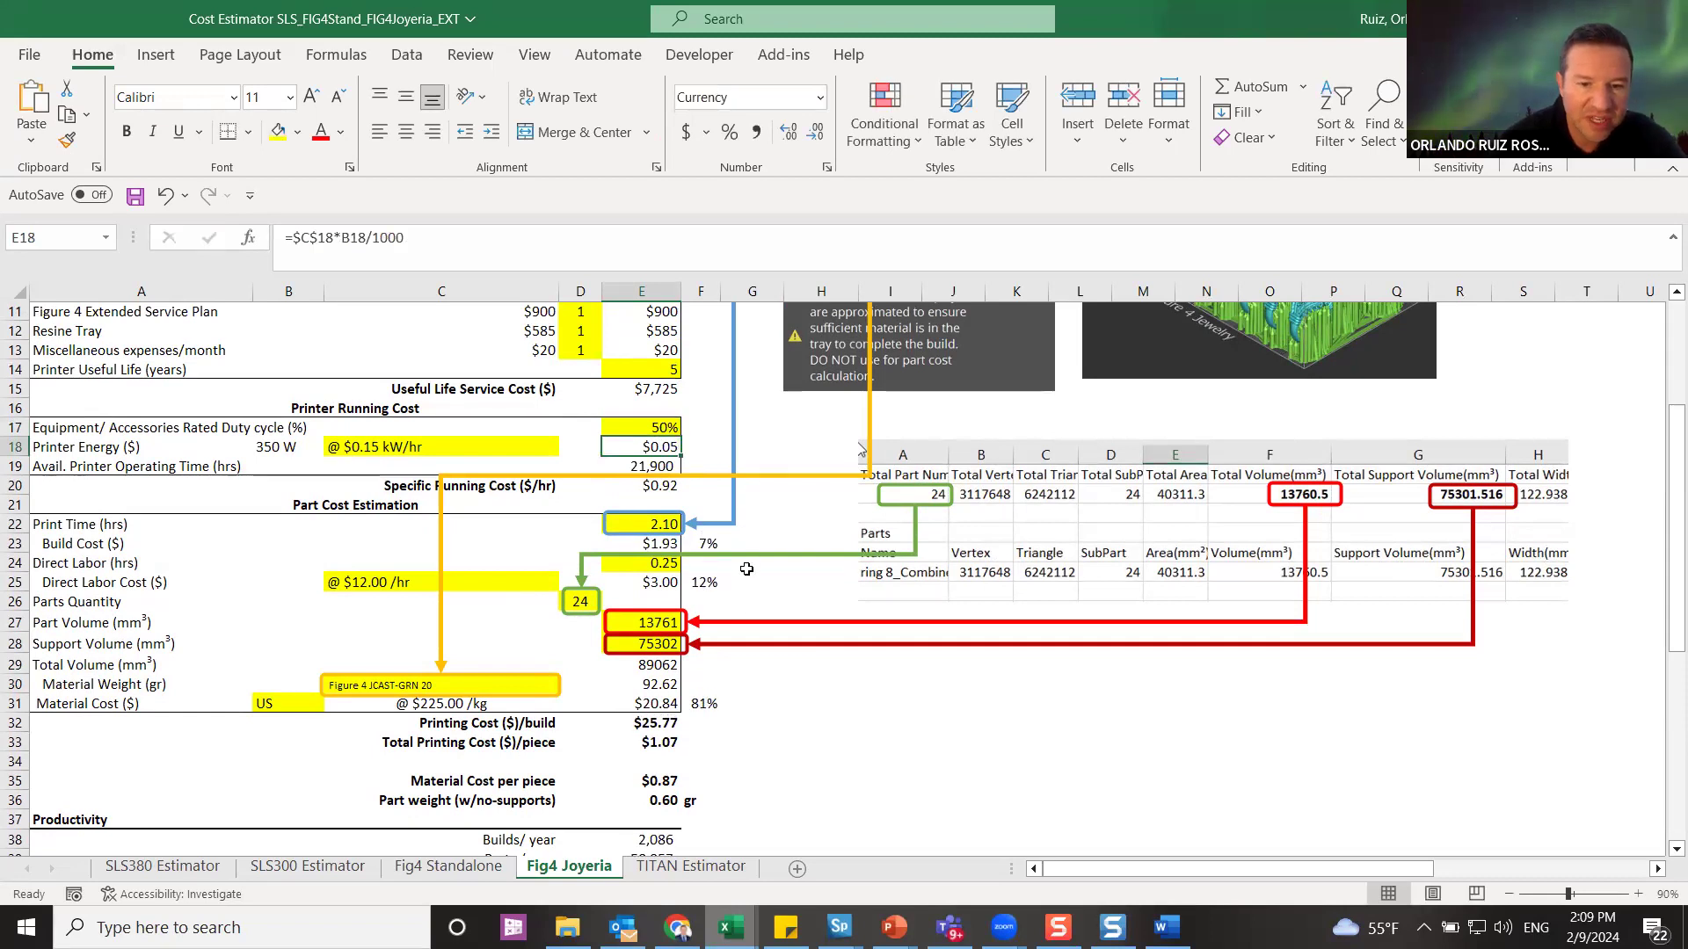
{"action": "scroll", "coordinate": [635, 613], "scroll_direction": "down", "scroll_amount": 5}
{"action": "left_click", "coordinate": [646, 515]}
{"action": "left_click", "coordinate": [650, 570]}
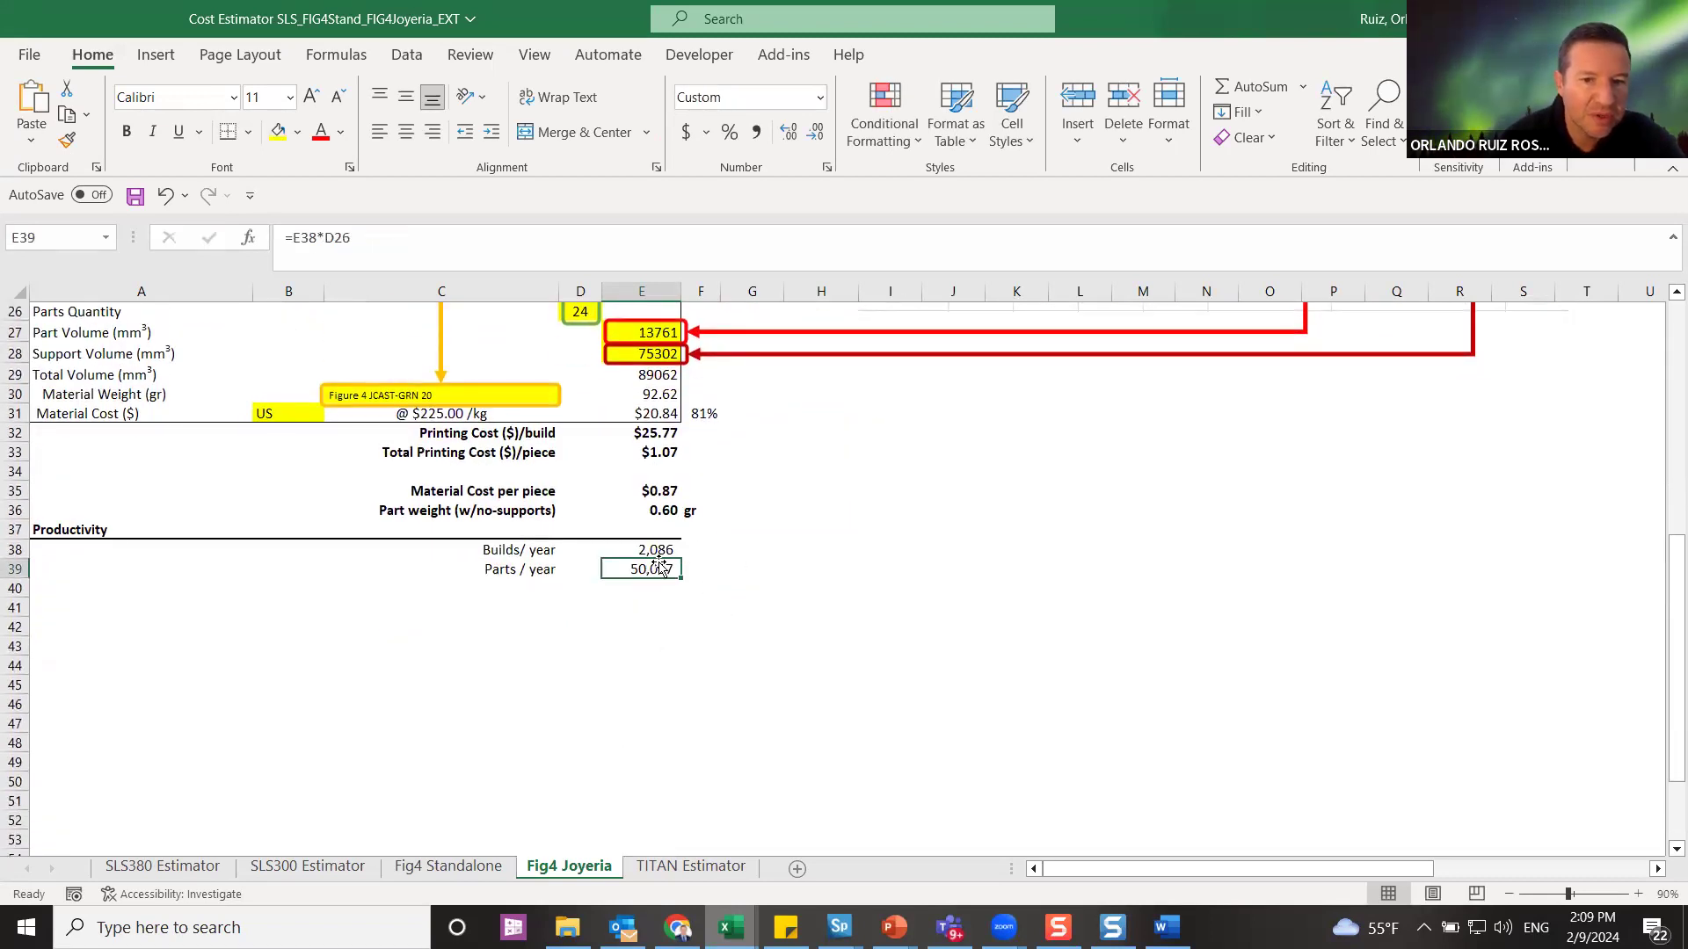
- Restore the equipment rated duty cycle in E17 to 70%
{"action": "scroll", "coordinate": [648, 518], "scroll_direction": "up", "scroll_amount": 5}
{"action": "left_click", "coordinate": [662, 429]}
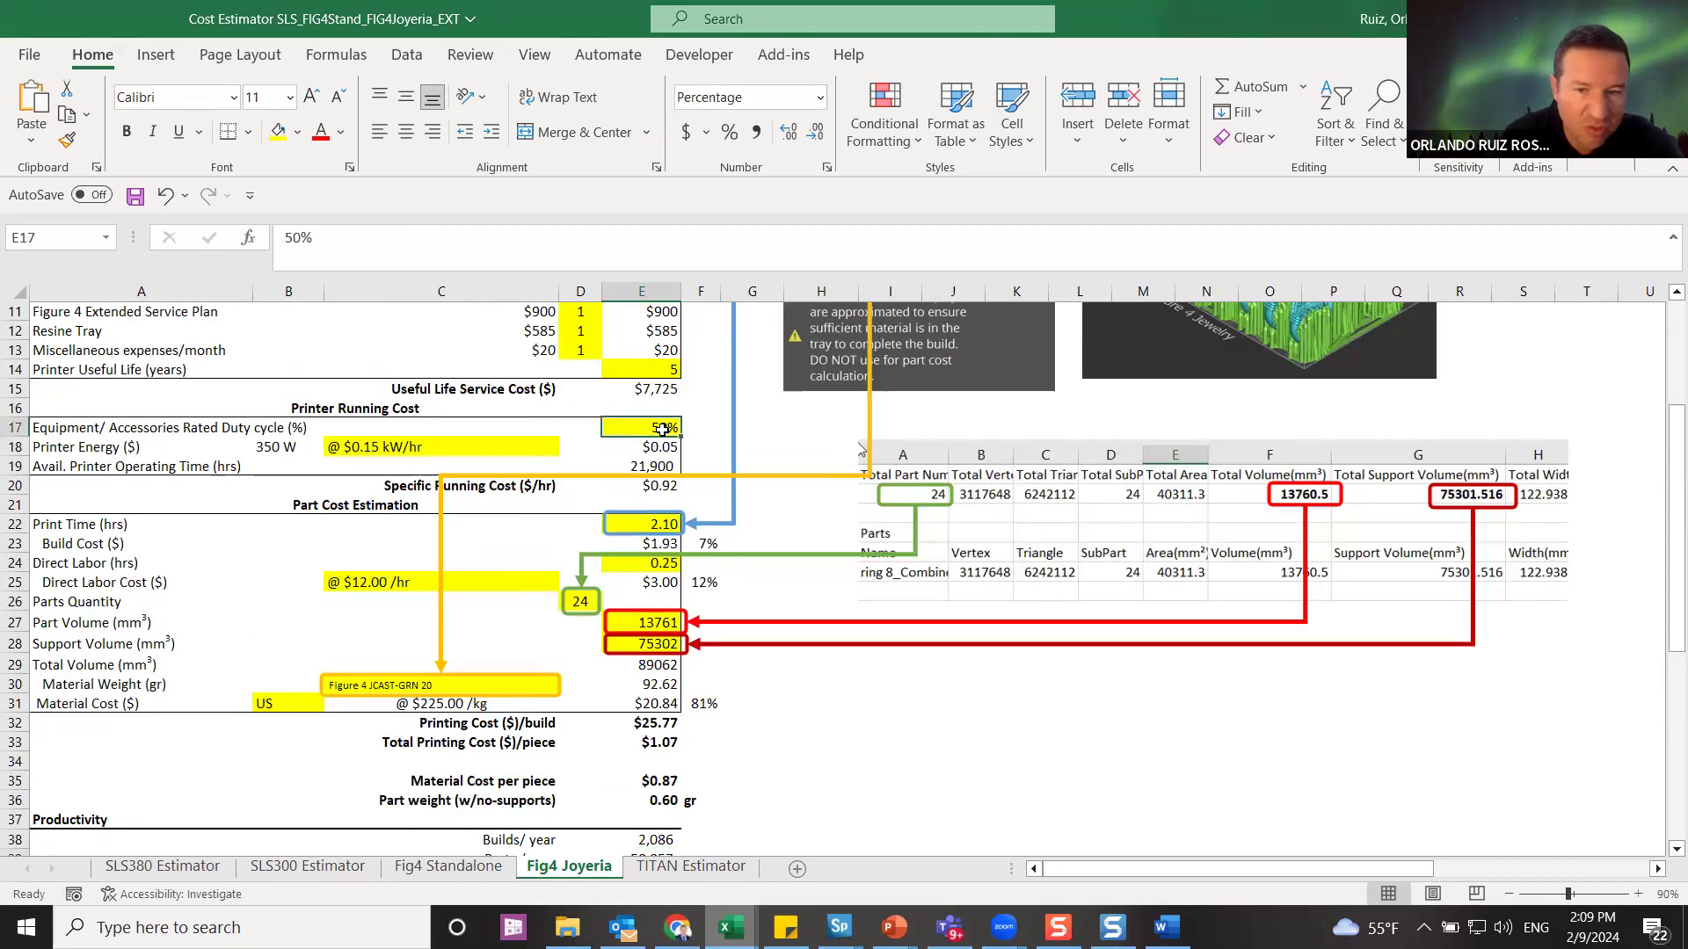
{"action": "type", "text": "70"}
{"action": "key", "text": "Return"}
{"action": "left_click", "coordinate": [651, 426]}
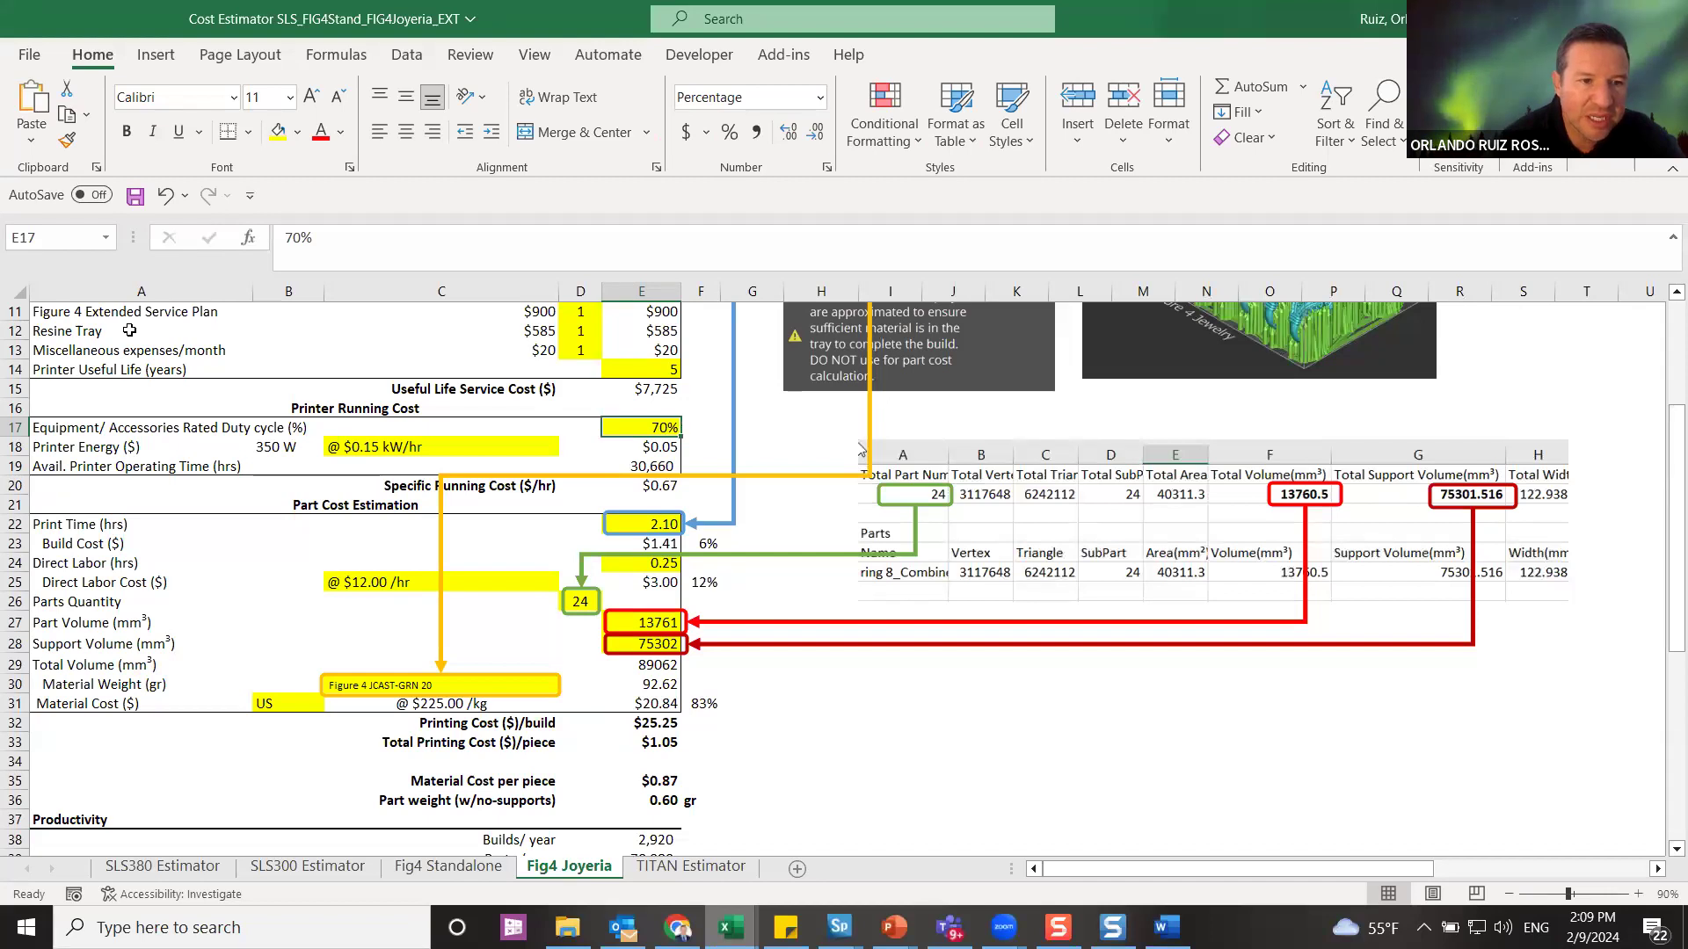
- Examine the available printer operating time formula in E19, focusing on its 365*24 term and the useful life and duty cycle references
{"action": "scroll", "coordinate": [665, 387], "scroll_direction": "up", "scroll_amount": 2}
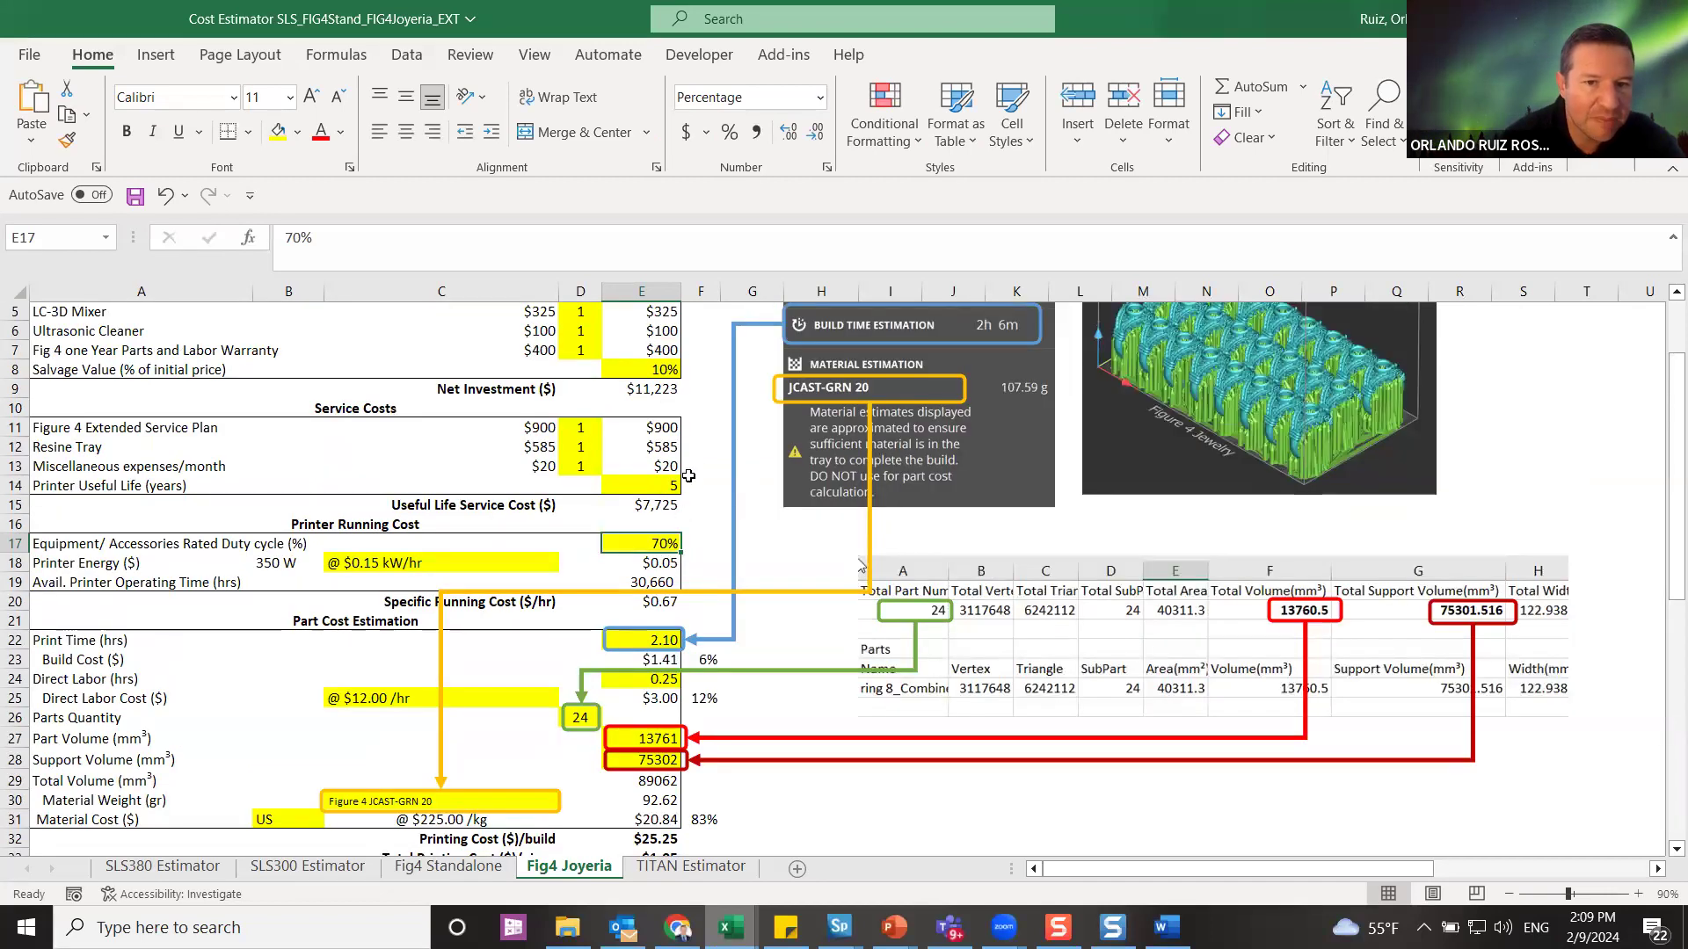
{"action": "scroll", "coordinate": [688, 475], "scroll_direction": "up", "scroll_amount": 2}
{"action": "scroll", "coordinate": [715, 547], "scroll_direction": "down", "scroll_amount": 1}
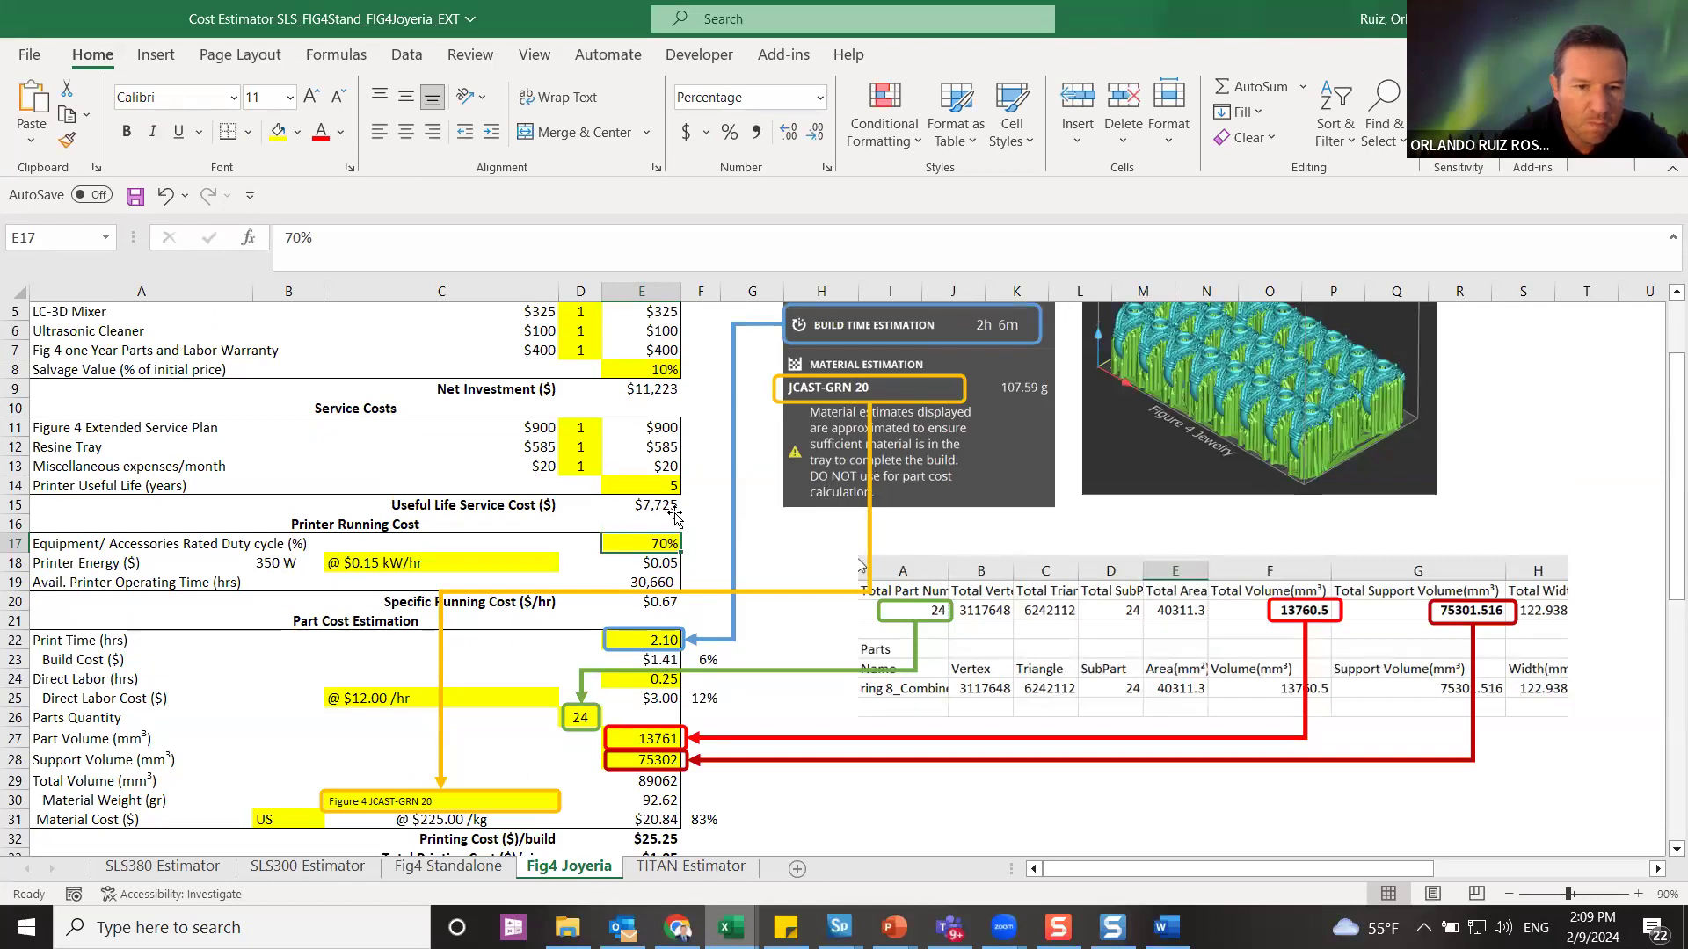
{"action": "scroll", "coordinate": [672, 516], "scroll_direction": "up", "scroll_amount": 2}
{"action": "scroll", "coordinate": [660, 514], "scroll_direction": "down", "scroll_amount": 3}
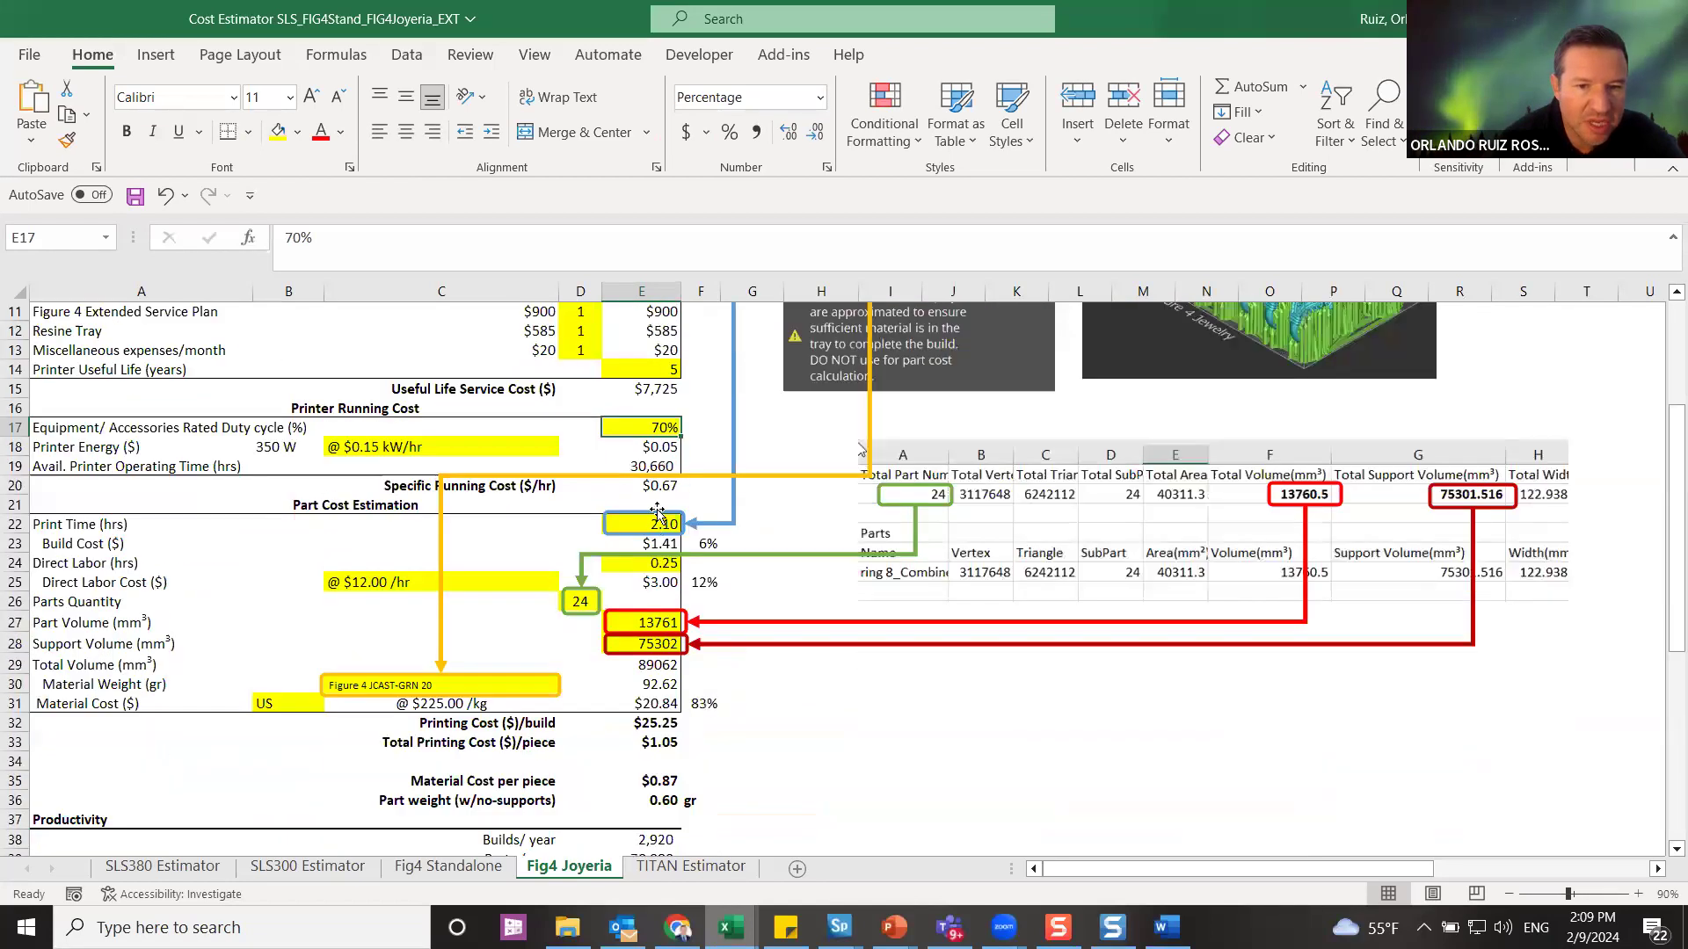
{"action": "left_click", "coordinate": [649, 465]}
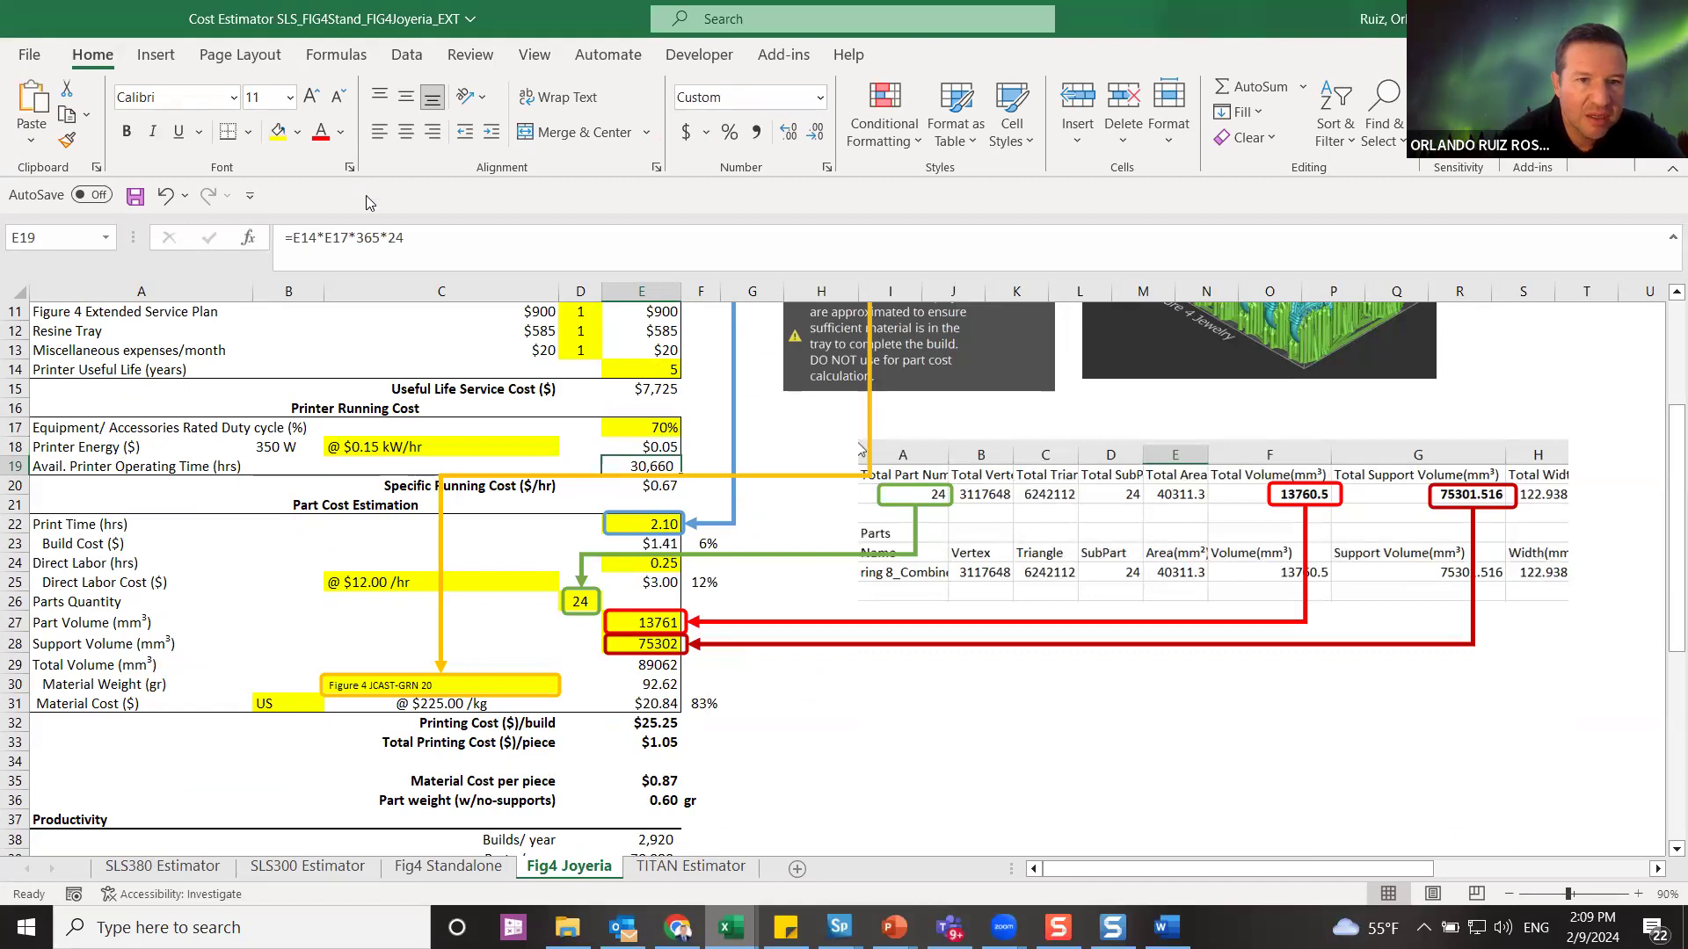
{"action": "double_click", "coordinate": [376, 238]}
{"action": "left_click_drag", "start_coordinate": [388, 237], "coordinate": [403, 238]}
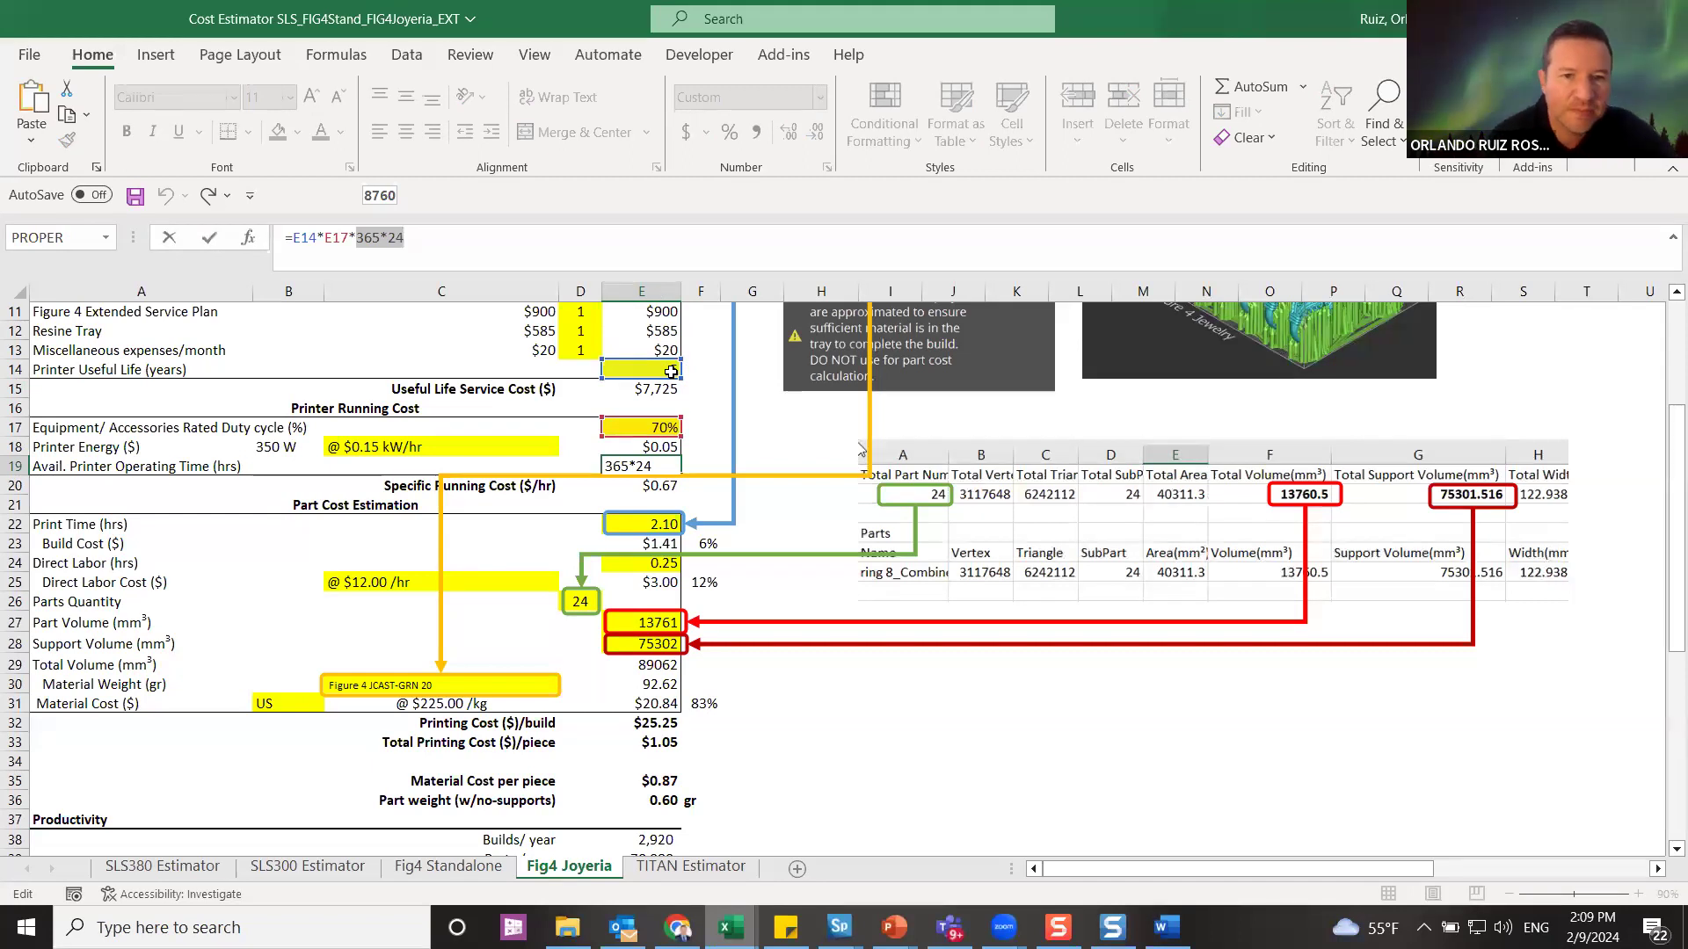
{"action": "key", "text": "Return"}
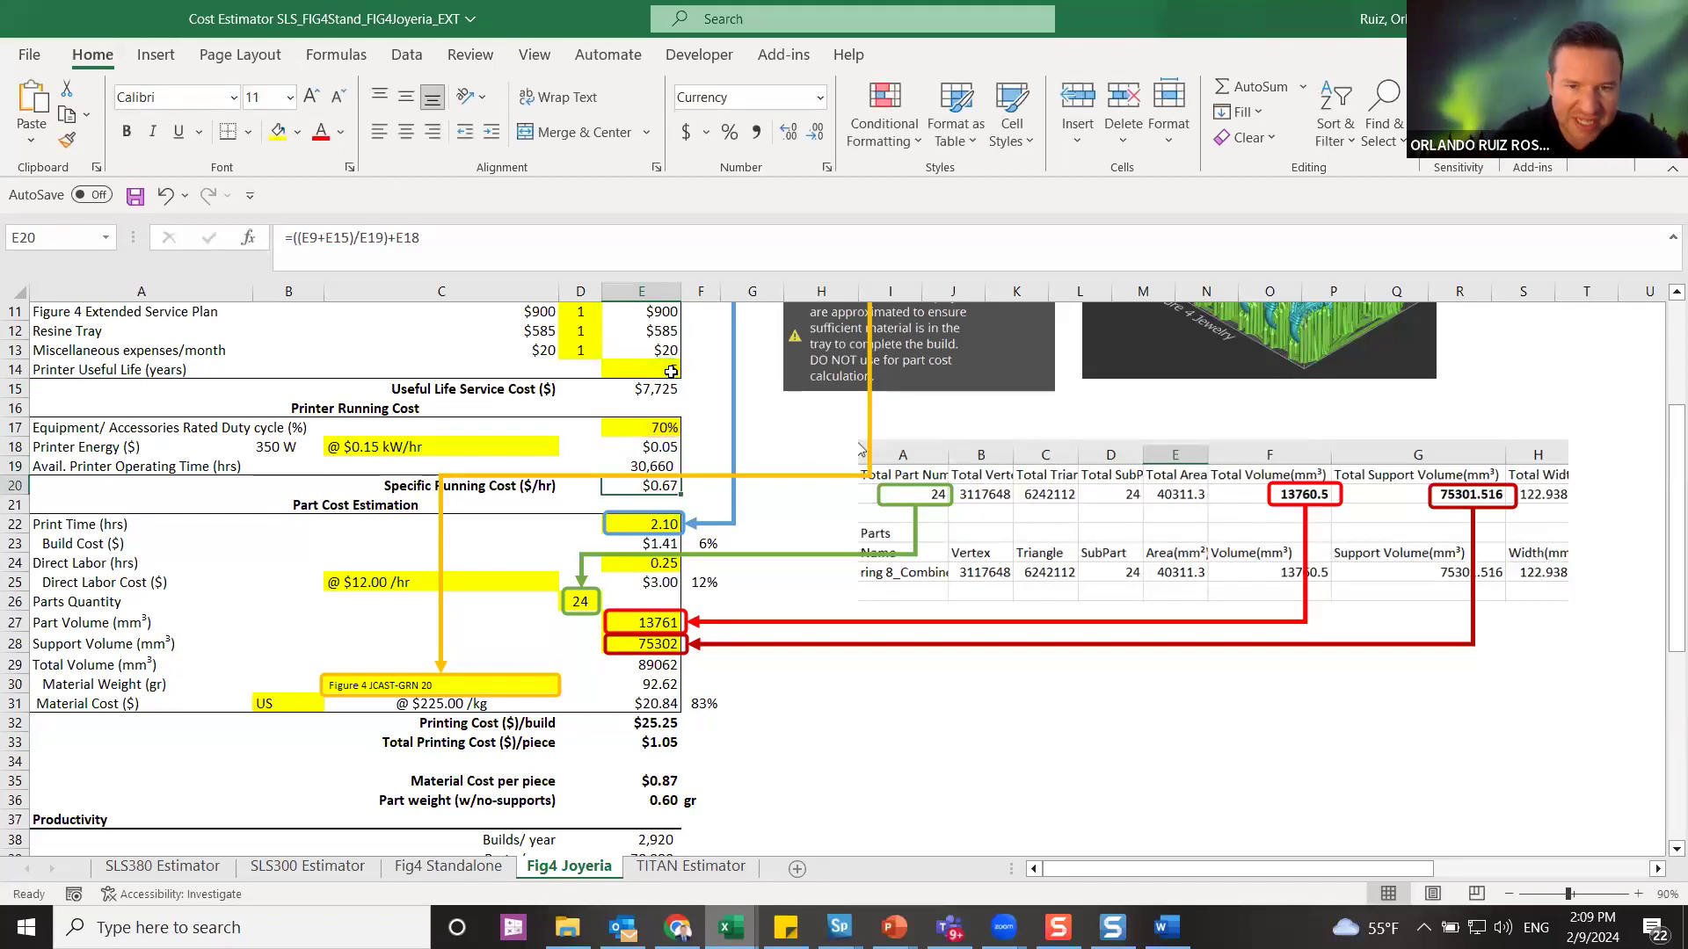
- Review the material cost per piece in E35 and the resin price per kilogram in C31
{"action": "scroll", "coordinate": [886, 580], "scroll_direction": "down", "scroll_amount": 1}
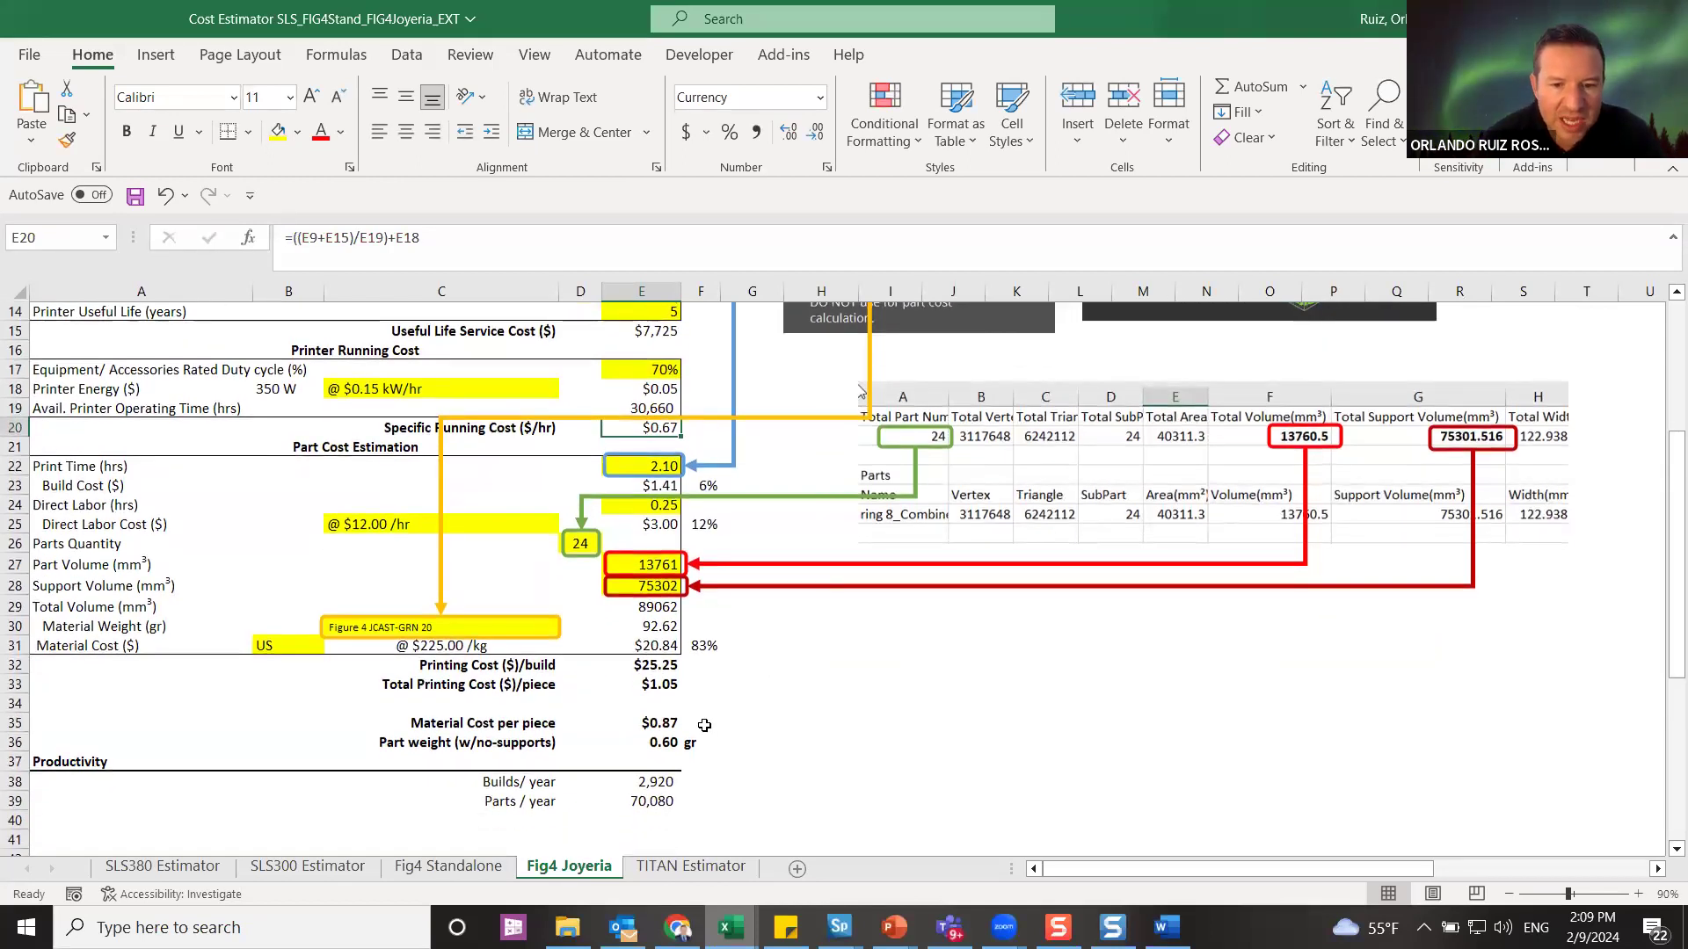
{"action": "left_click", "coordinate": [674, 724]}
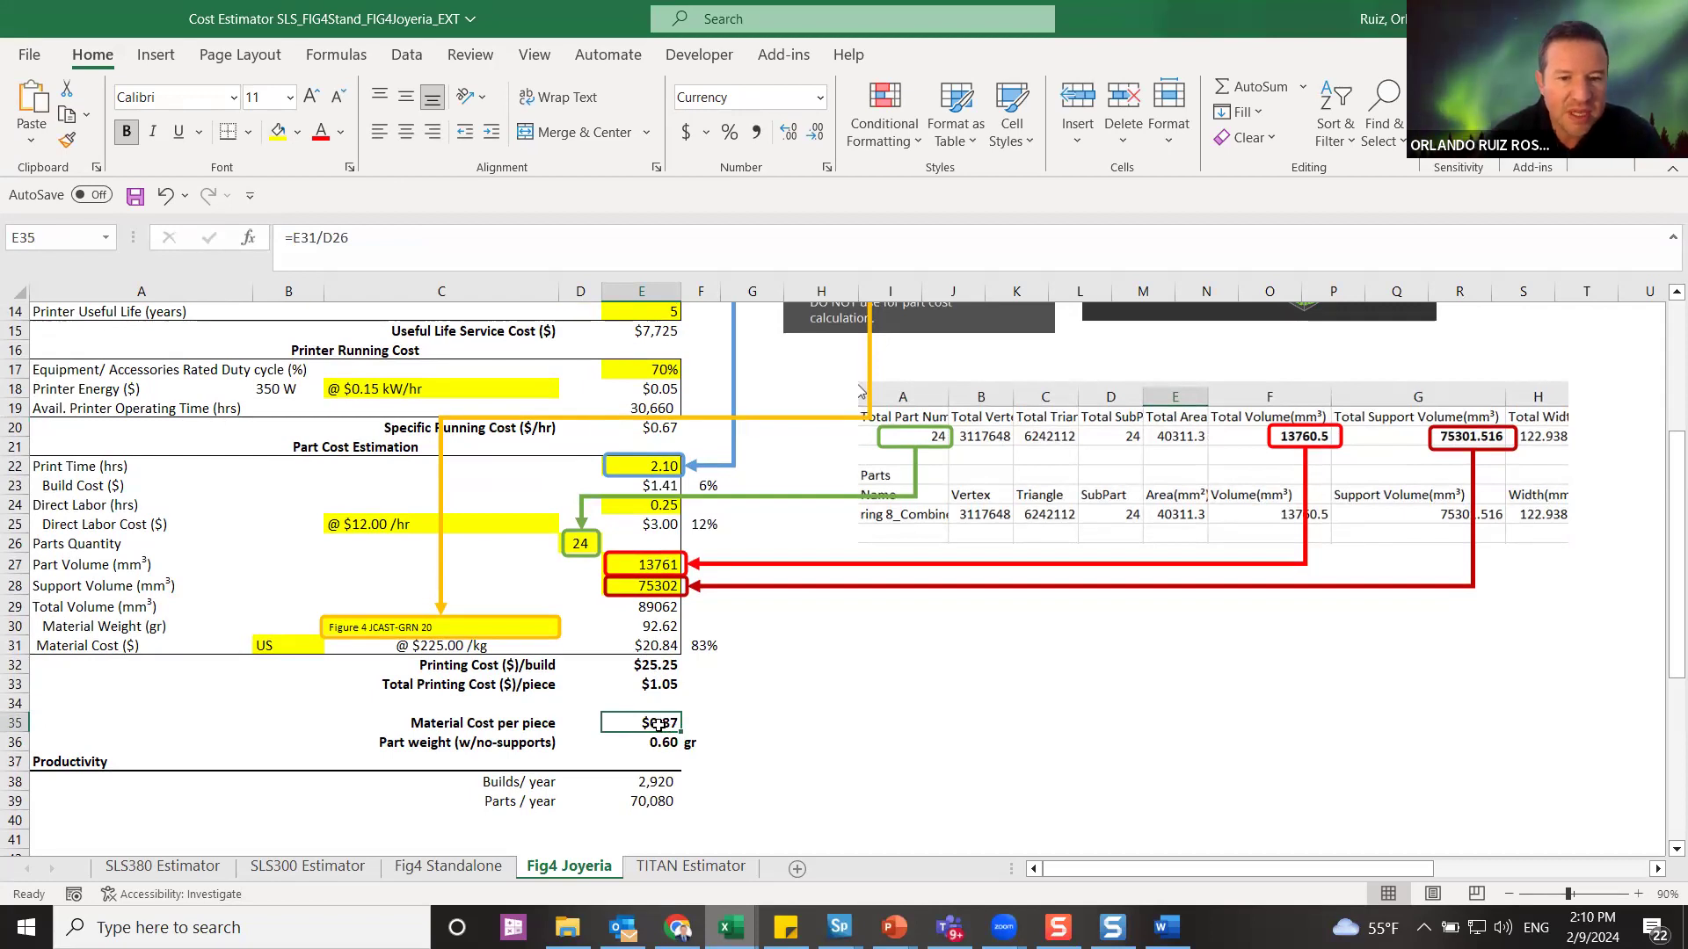
{"action": "left_click", "coordinate": [444, 647]}
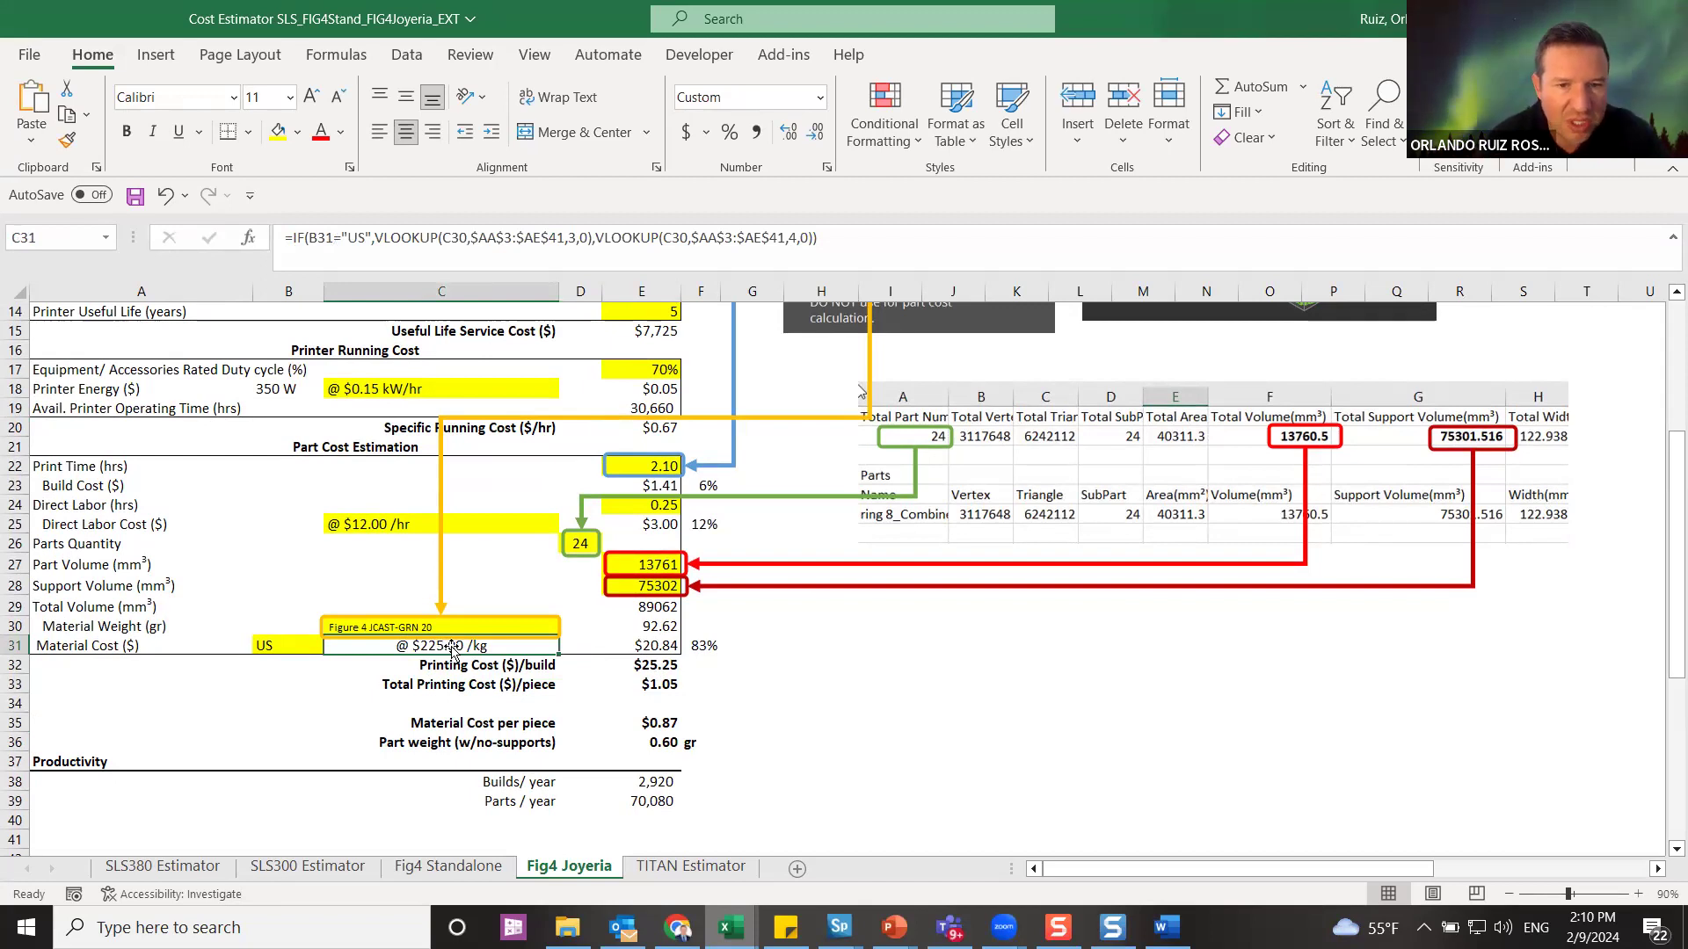
- Switch to File Explorer and open the Materials DataSheets folder inside PRINTERS > Figure 4 on the C: drive
{"action": "key", "text": "alt+Tab"}
{"action": "left_click", "coordinate": [554, 664]}
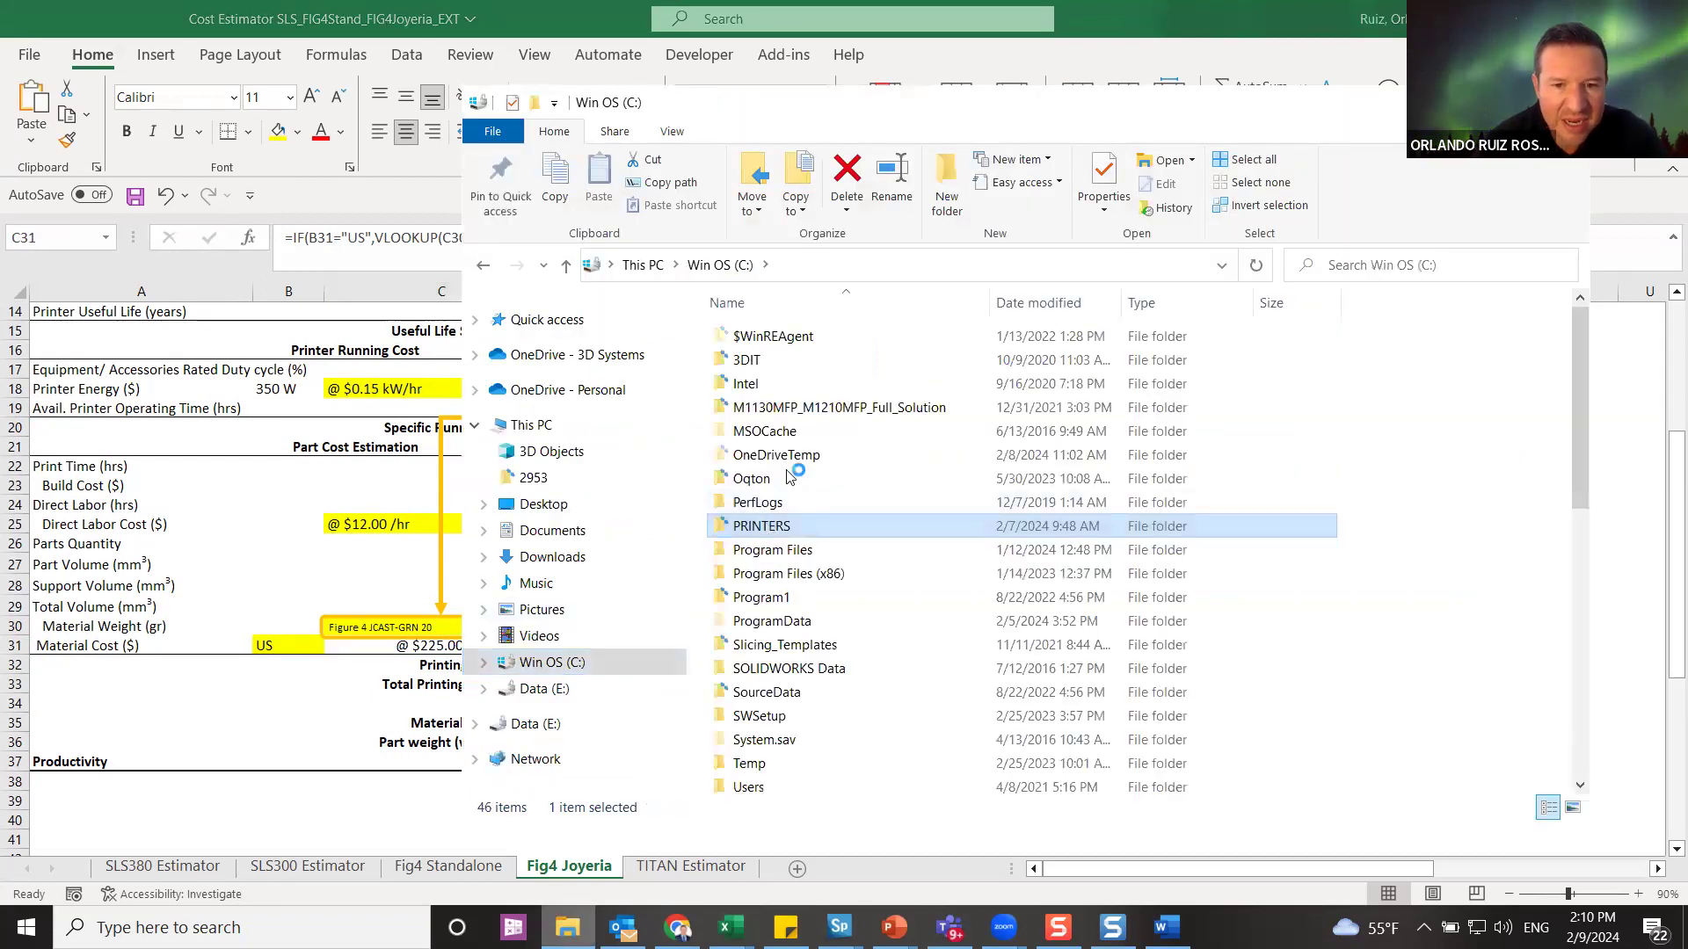
{"action": "double_click", "coordinate": [769, 531]}
{"action": "double_click", "coordinate": [754, 528]}
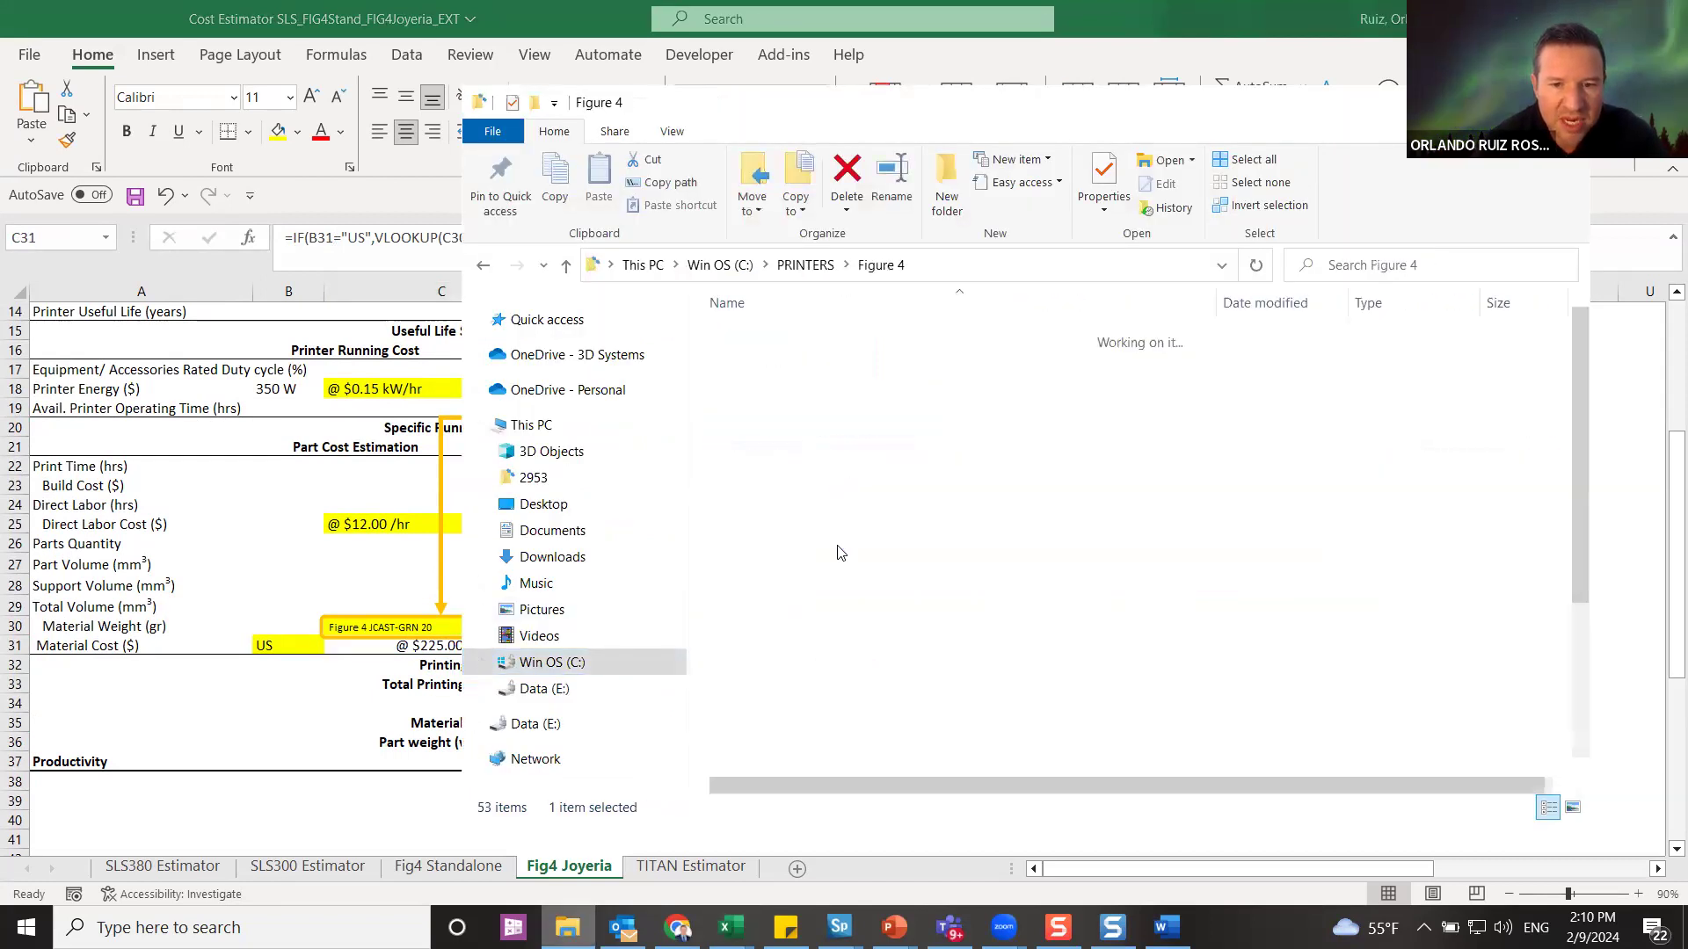
{"action": "double_click", "coordinate": [829, 576]}
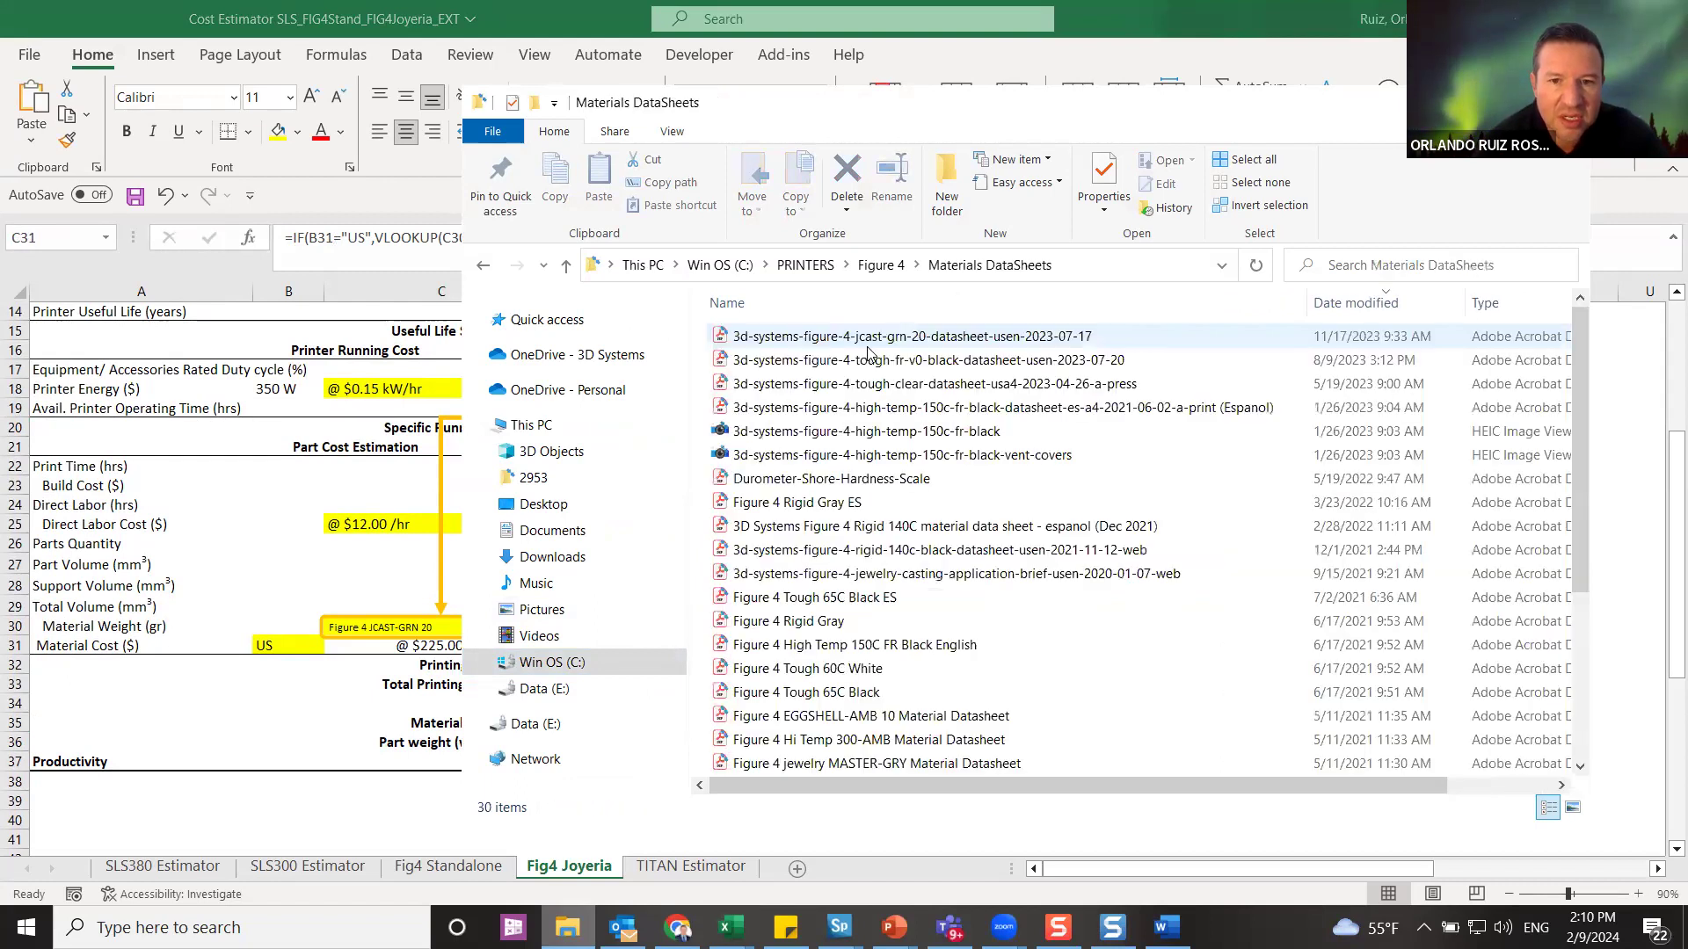
- Open the 3d-systems-figure-4-jcast-grn-20 datasheet PDF and hide the All tools pane
{"action": "double_click", "coordinate": [923, 337]}
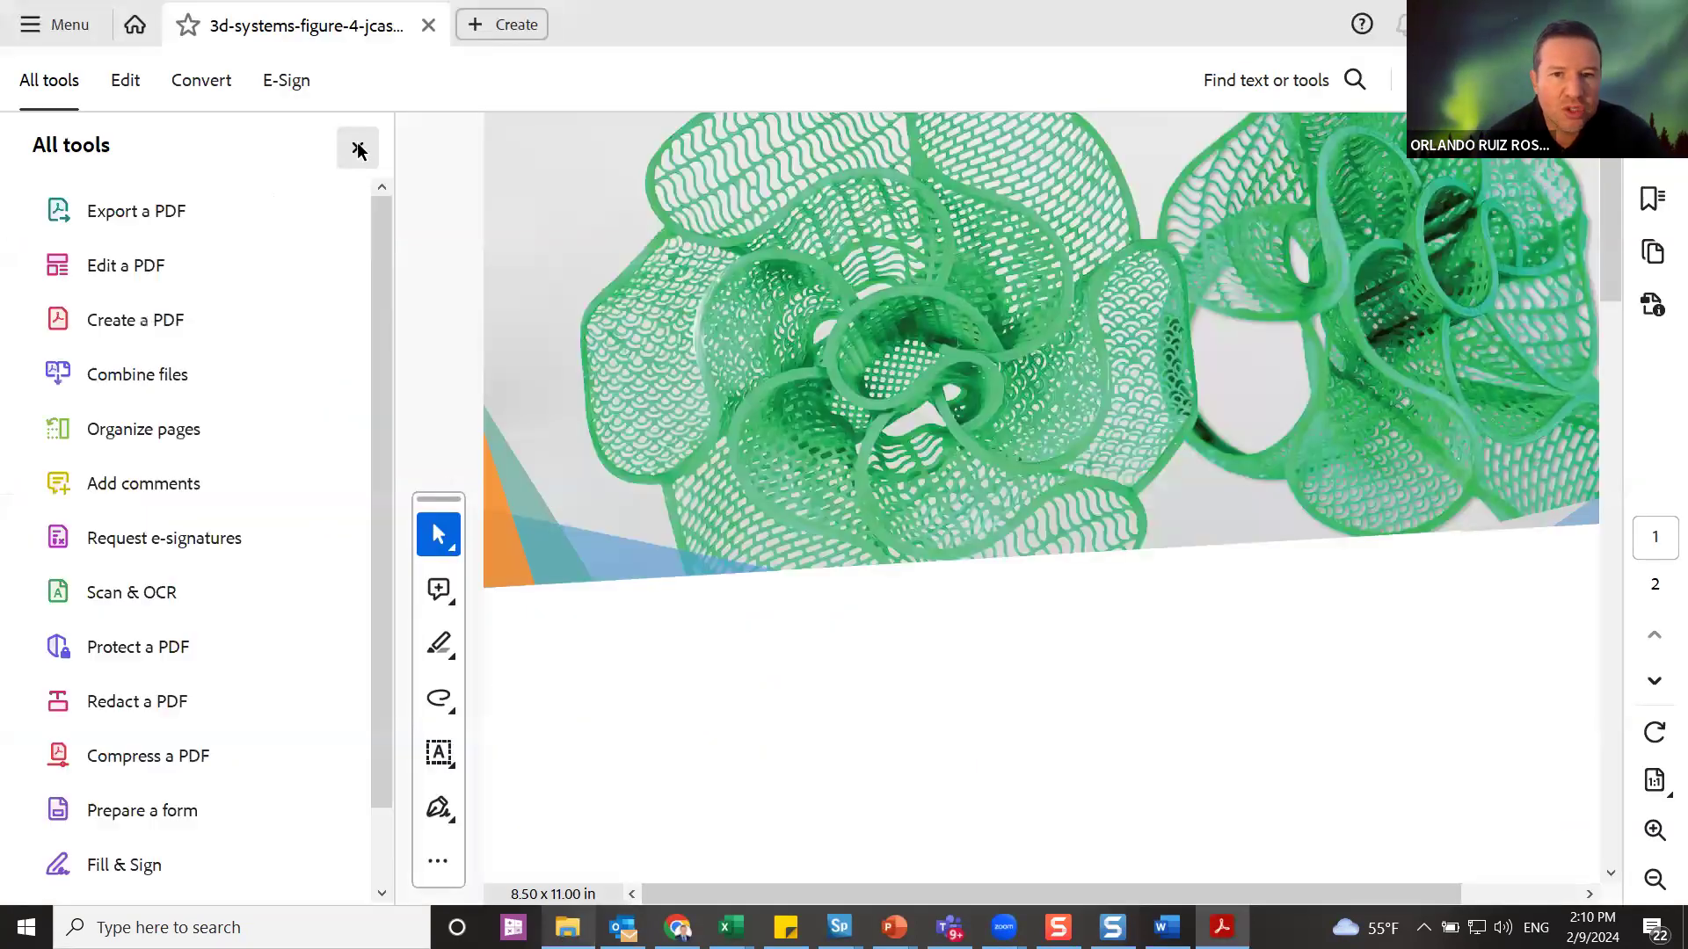
{"action": "left_click", "coordinate": [357, 147]}
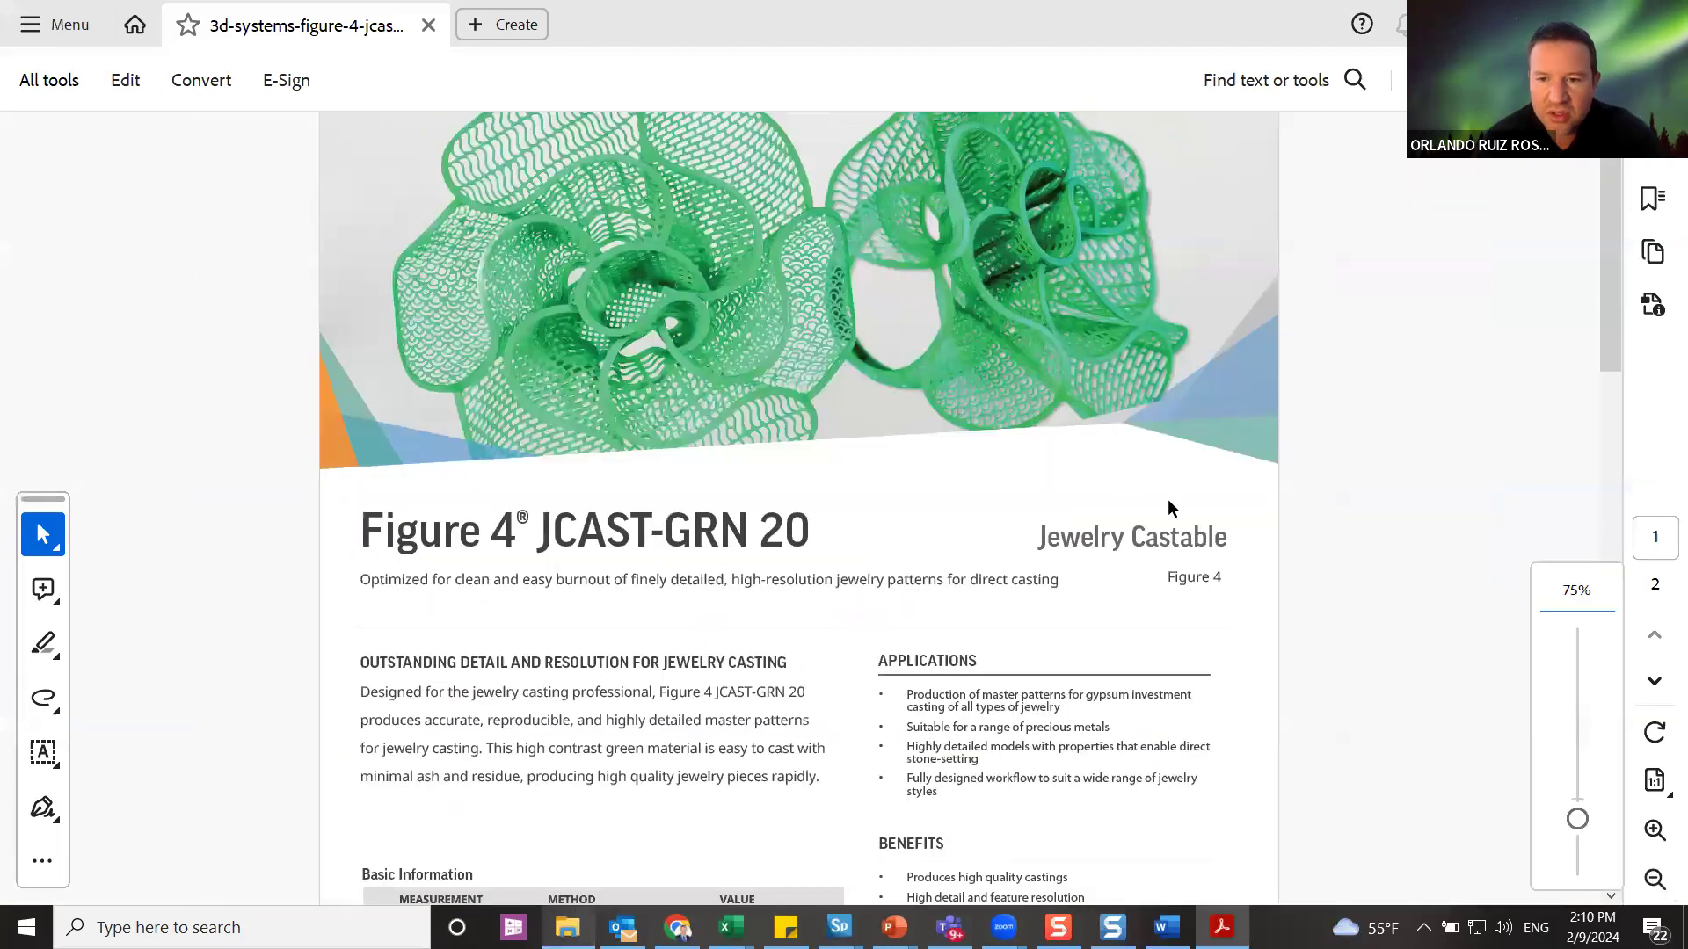
- Review the first datasheet page, highlighting the Jewelry Castable heading and reading the applications, benefits and basic information table
{"action": "scroll", "coordinate": [1096, 423], "scroll_direction": "down", "scroll_amount": 3}
{"action": "left_click_drag", "start_coordinate": [1036, 406], "coordinate": [1212, 413]}
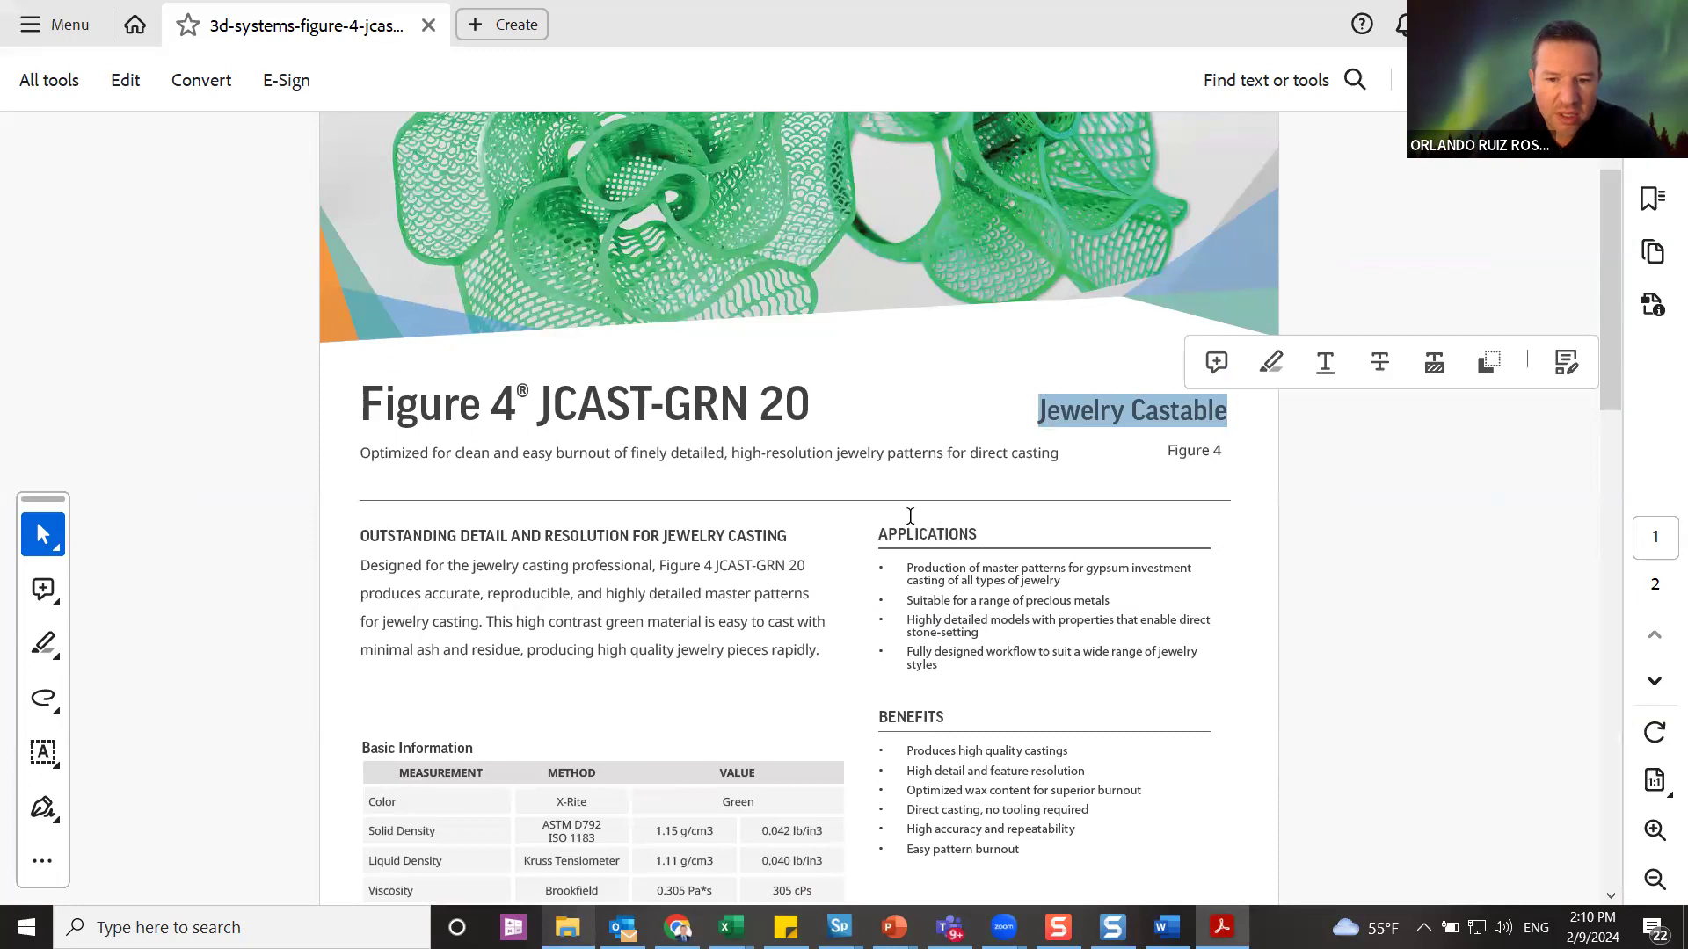
{"action": "scroll", "coordinate": [958, 513], "scroll_direction": "down", "scroll_amount": 2}
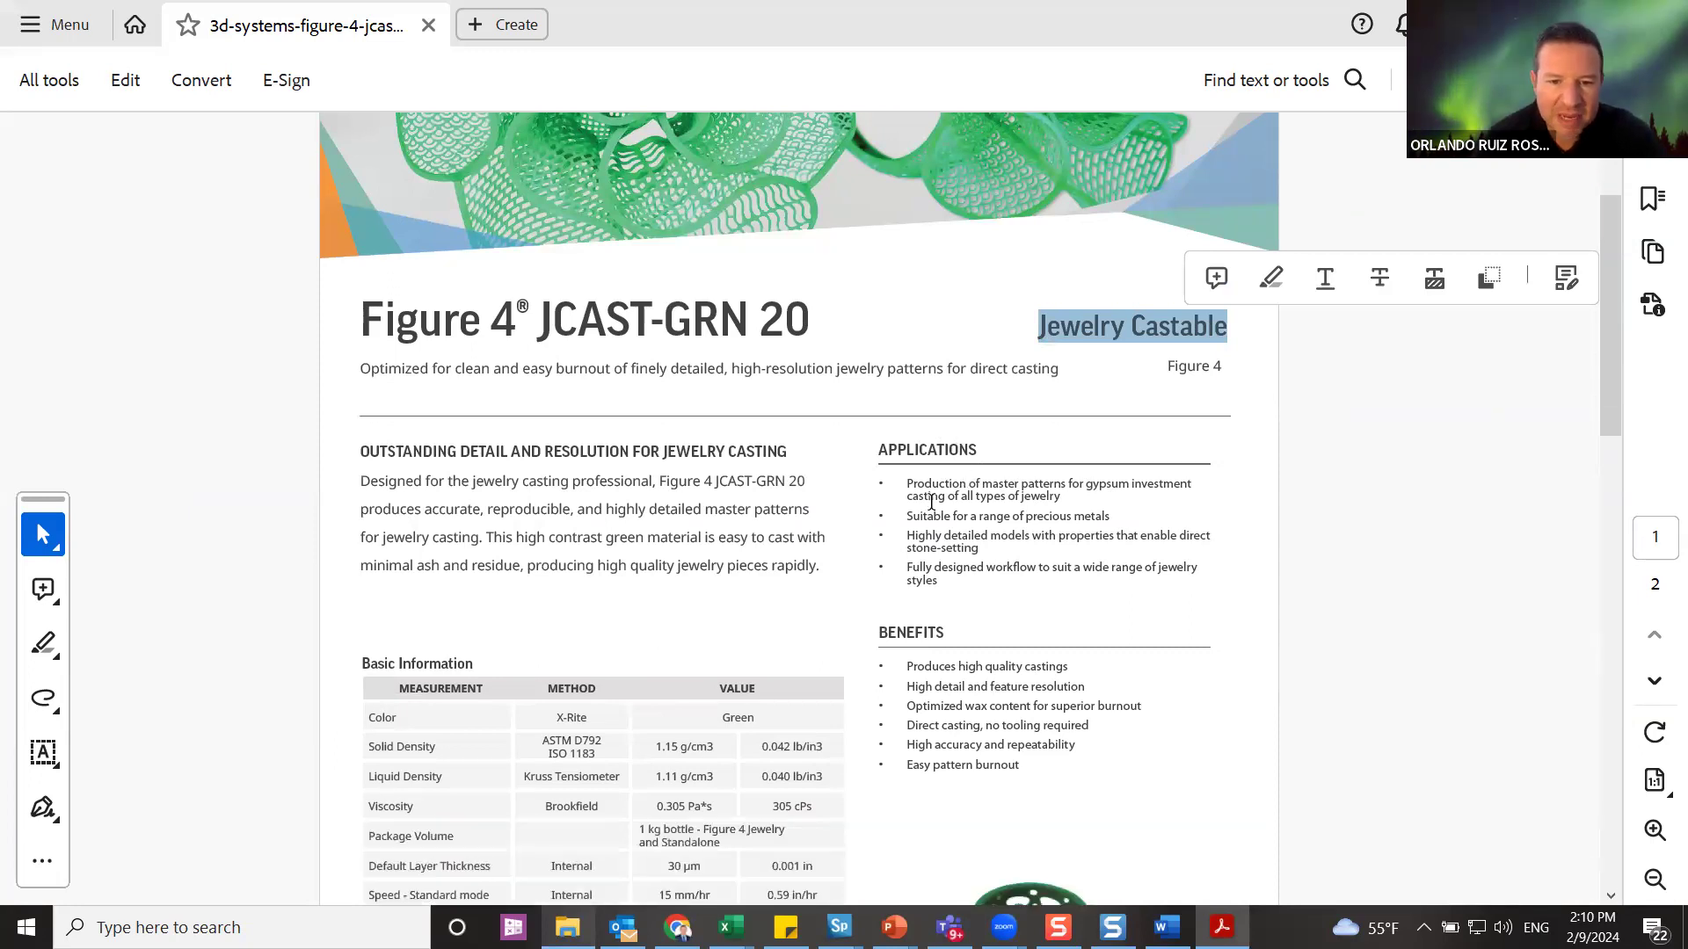
{"action": "scroll", "coordinate": [927, 505], "scroll_direction": "down", "scroll_amount": 4}
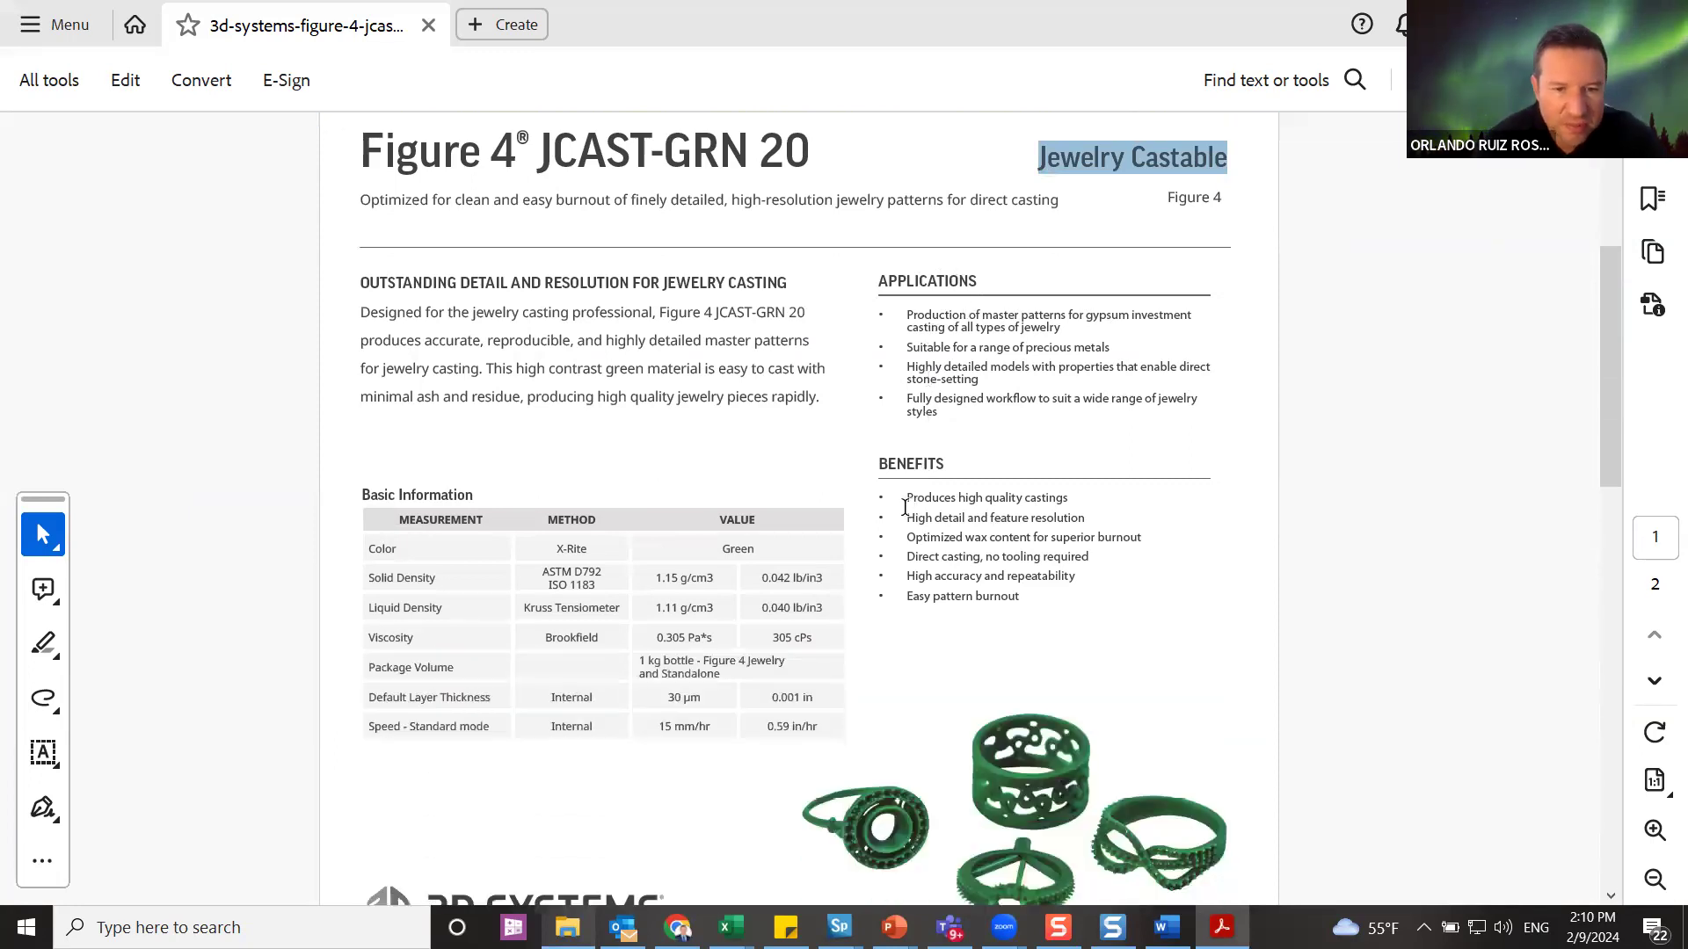
{"action": "scroll", "coordinate": [546, 510], "scroll_direction": "down", "scroll_amount": 2}
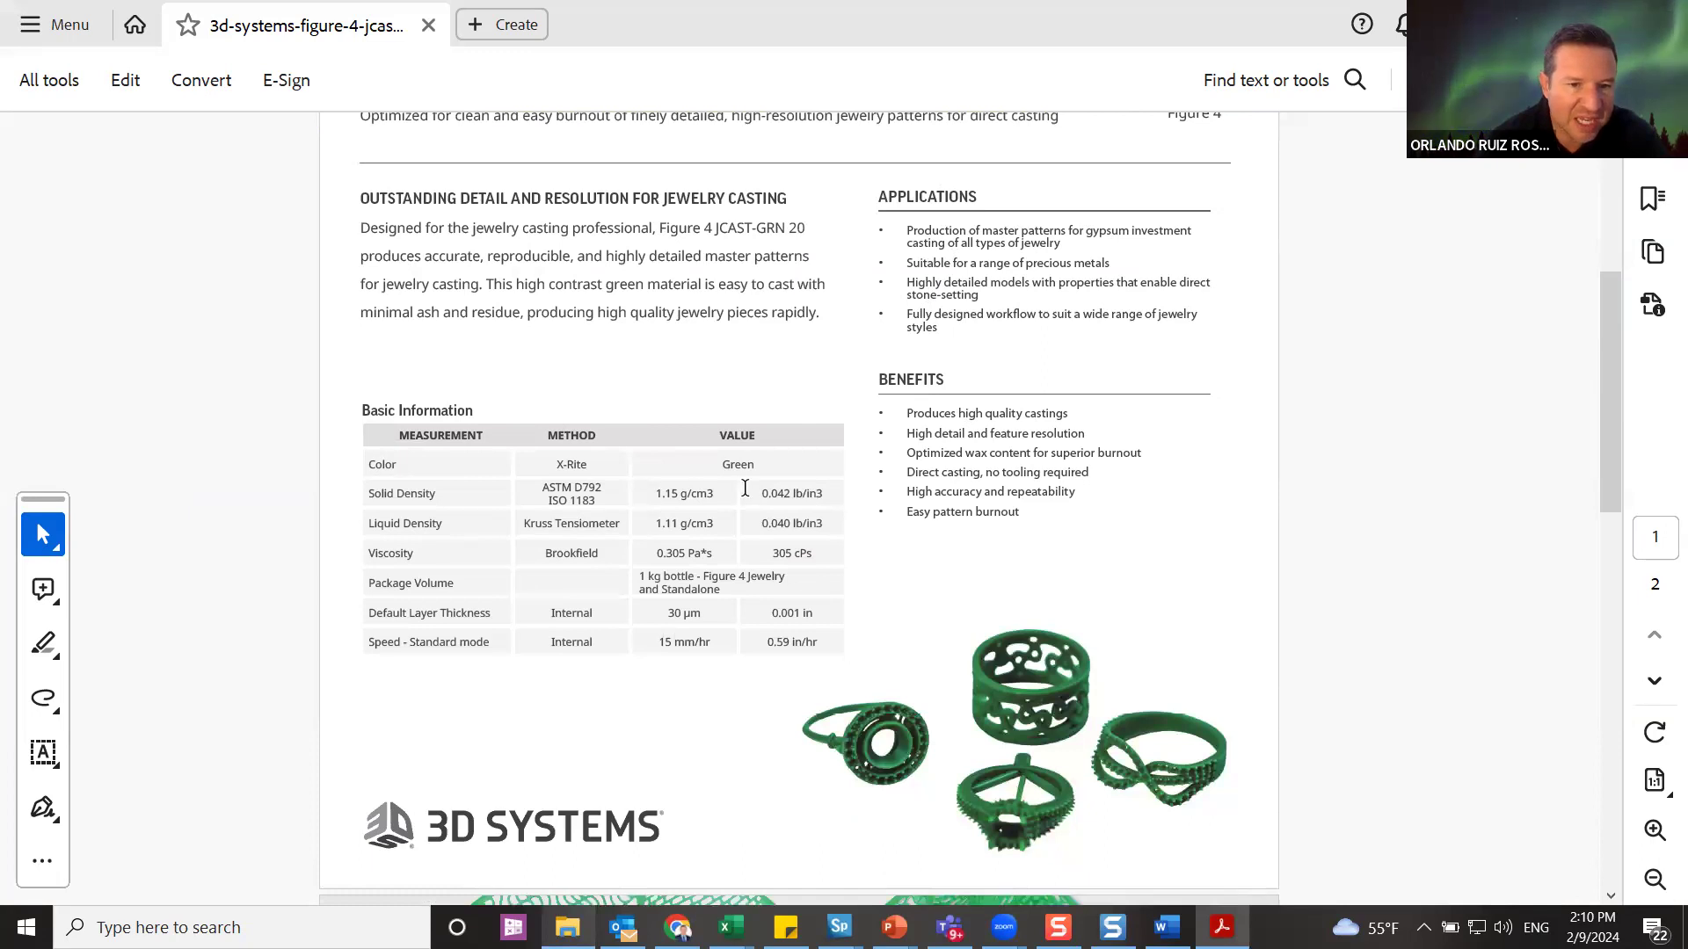
{"action": "scroll", "coordinate": [440, 539], "scroll_direction": "up", "scroll_amount": 1}
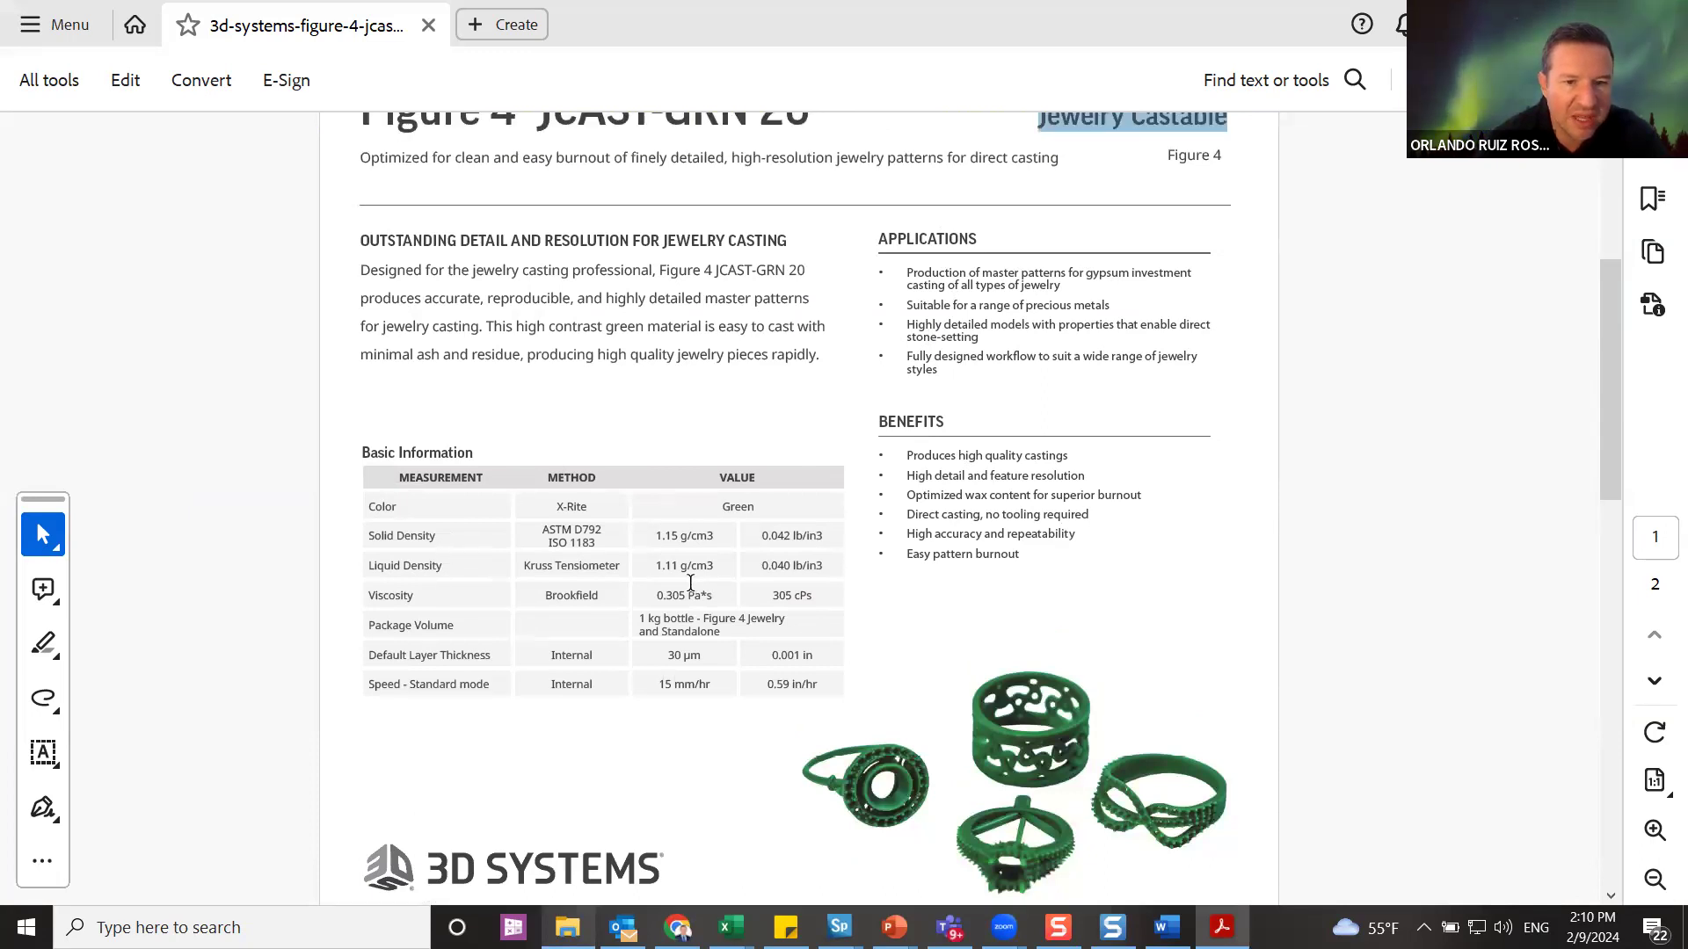
{"action": "scroll", "coordinate": [688, 583], "scroll_direction": "down", "scroll_amount": 1}
- Examine the solid material properties on page 2, highlighting the tensile measurements, their ASTM standard, the CTE -20 to 70C row and metric ash content
{"action": "scroll", "coordinate": [688, 582], "scroll_direction": "down", "scroll_amount": 18}
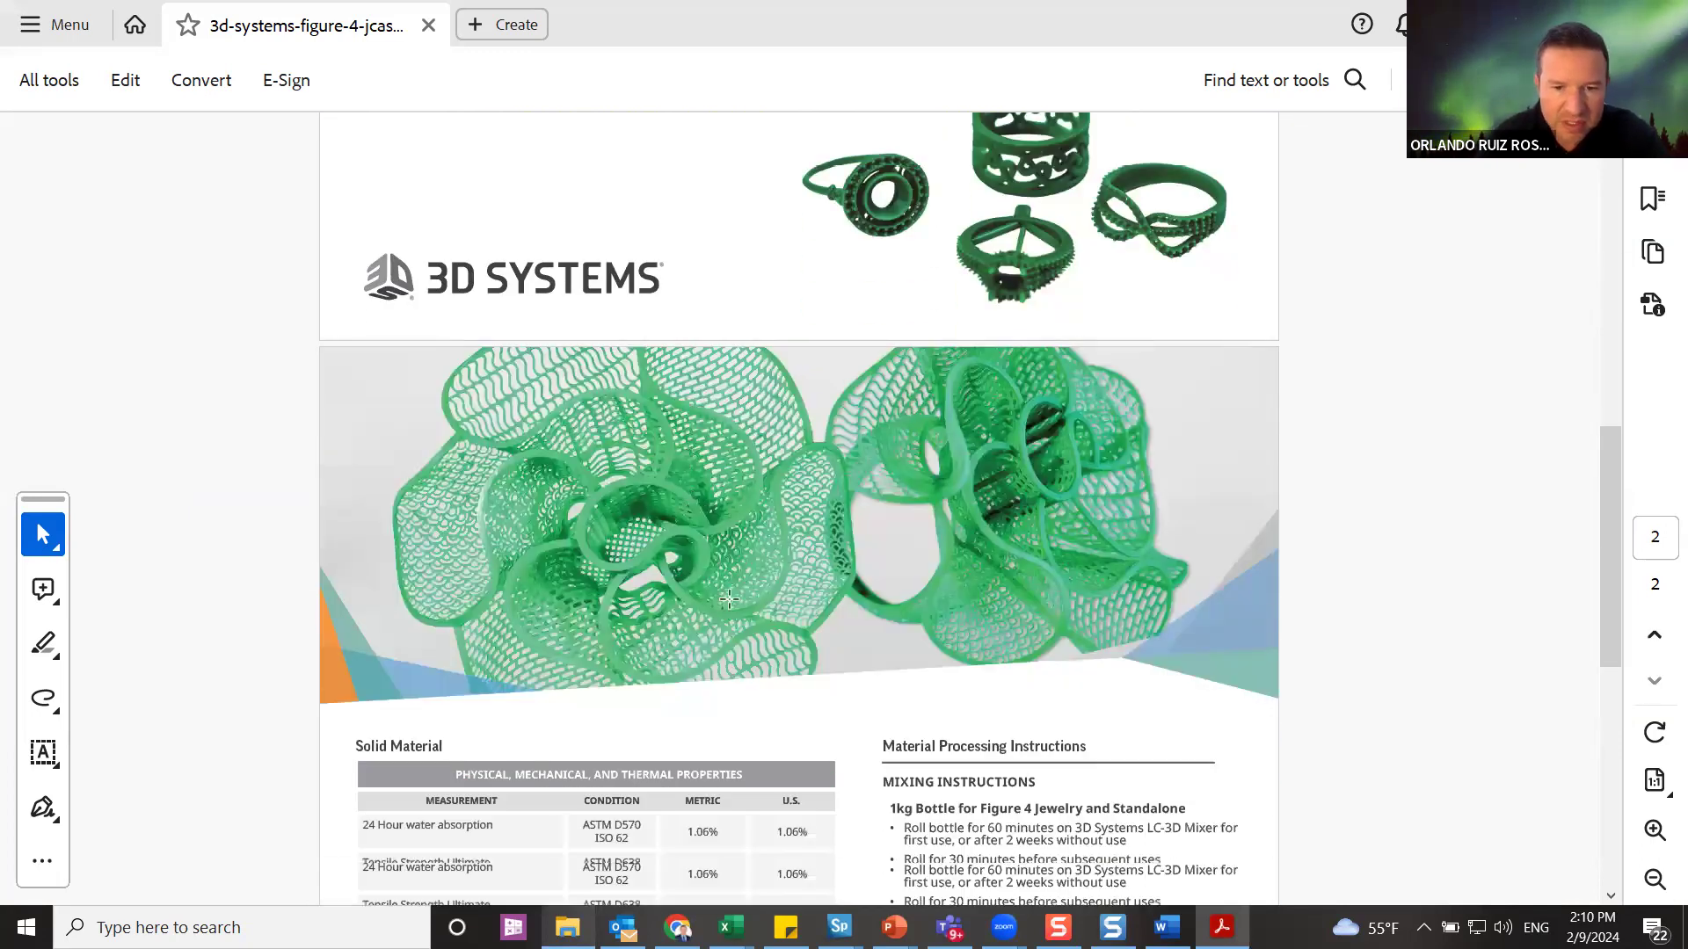
{"action": "scroll", "coordinate": [737, 598], "scroll_direction": "down", "scroll_amount": 7}
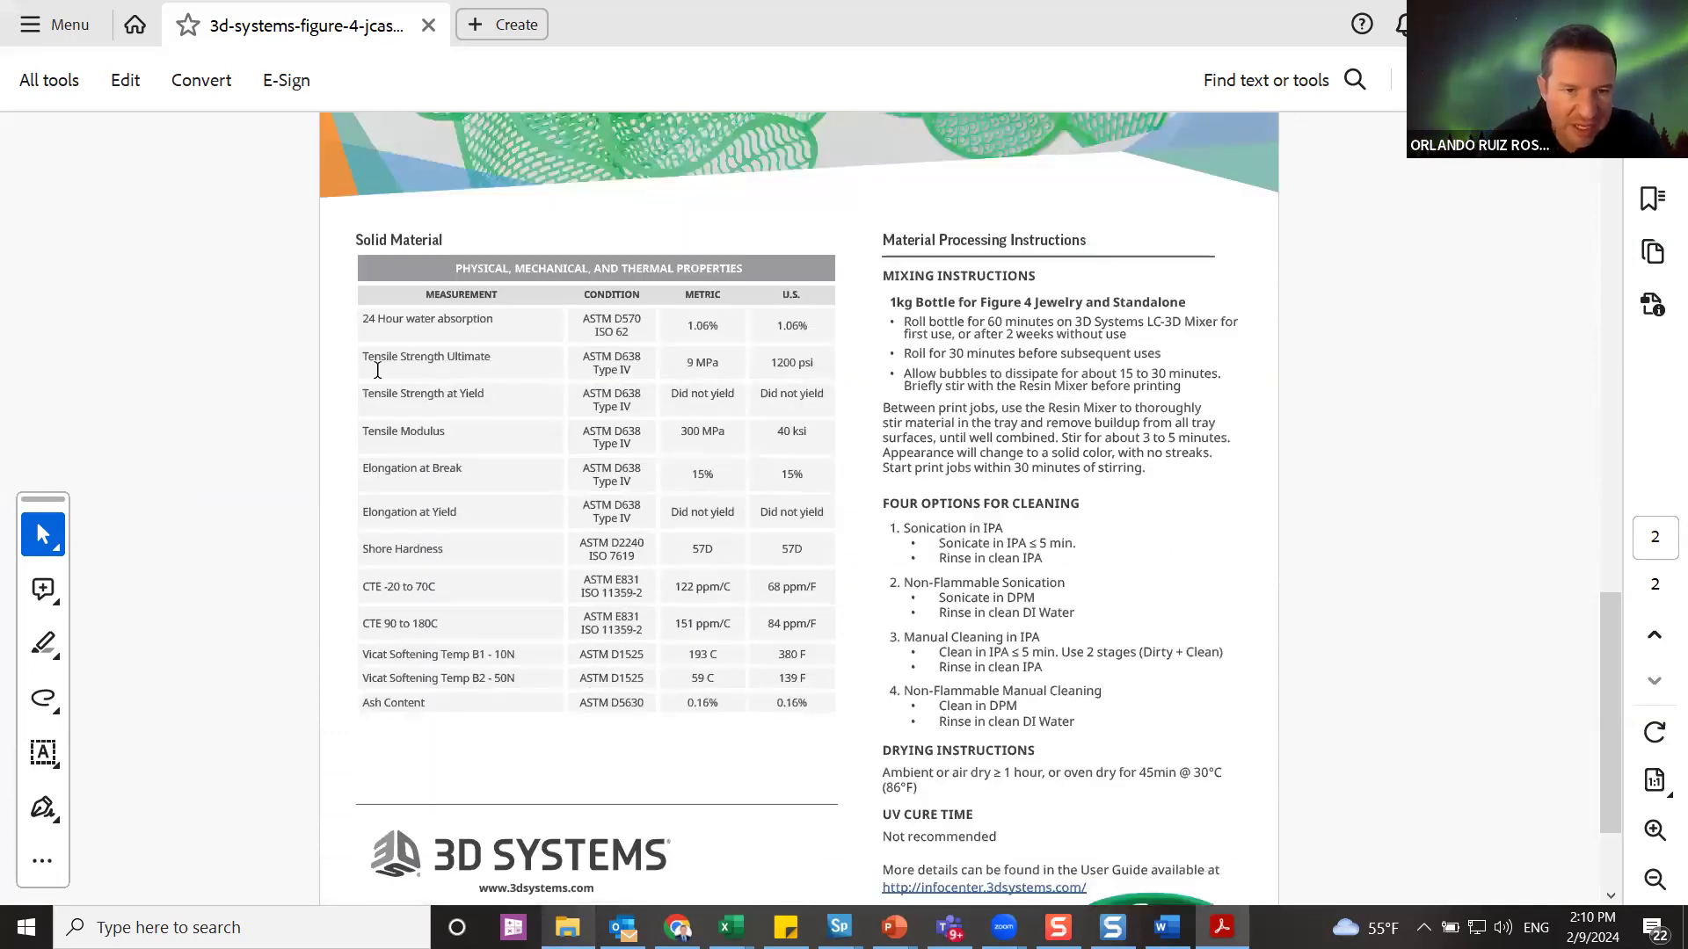
{"action": "left_click_drag", "start_coordinate": [363, 356], "coordinate": [483, 460]}
{"action": "left_click", "coordinate": [584, 369]}
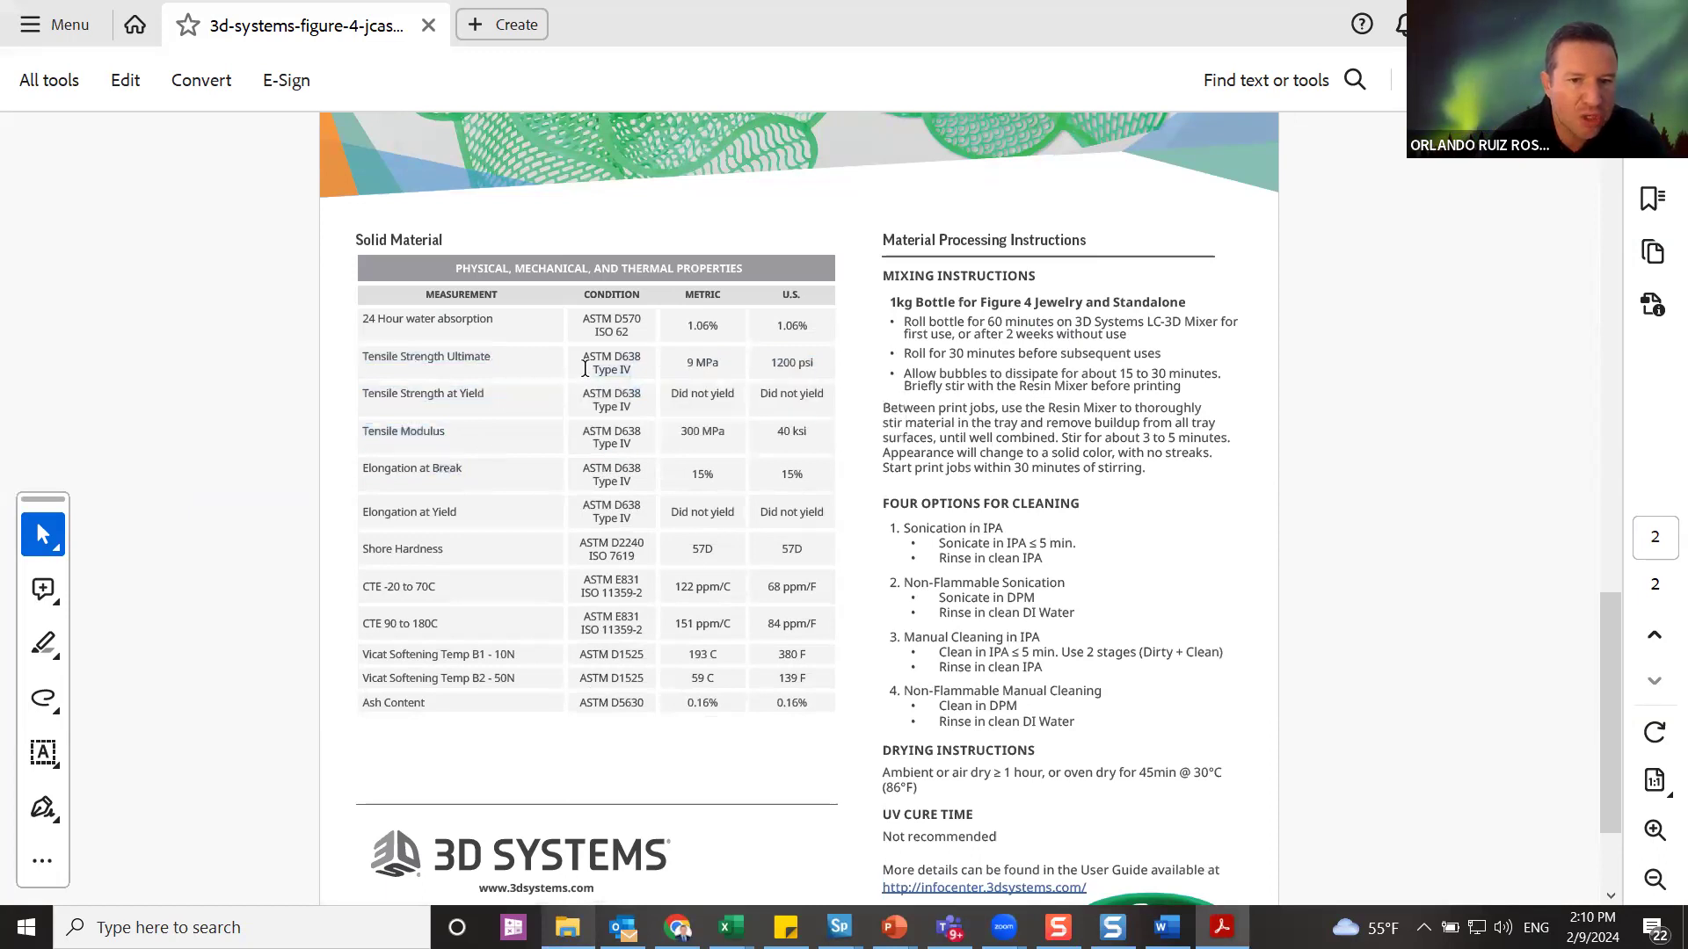
{"action": "left_click_drag", "start_coordinate": [580, 354], "coordinate": [621, 361]}
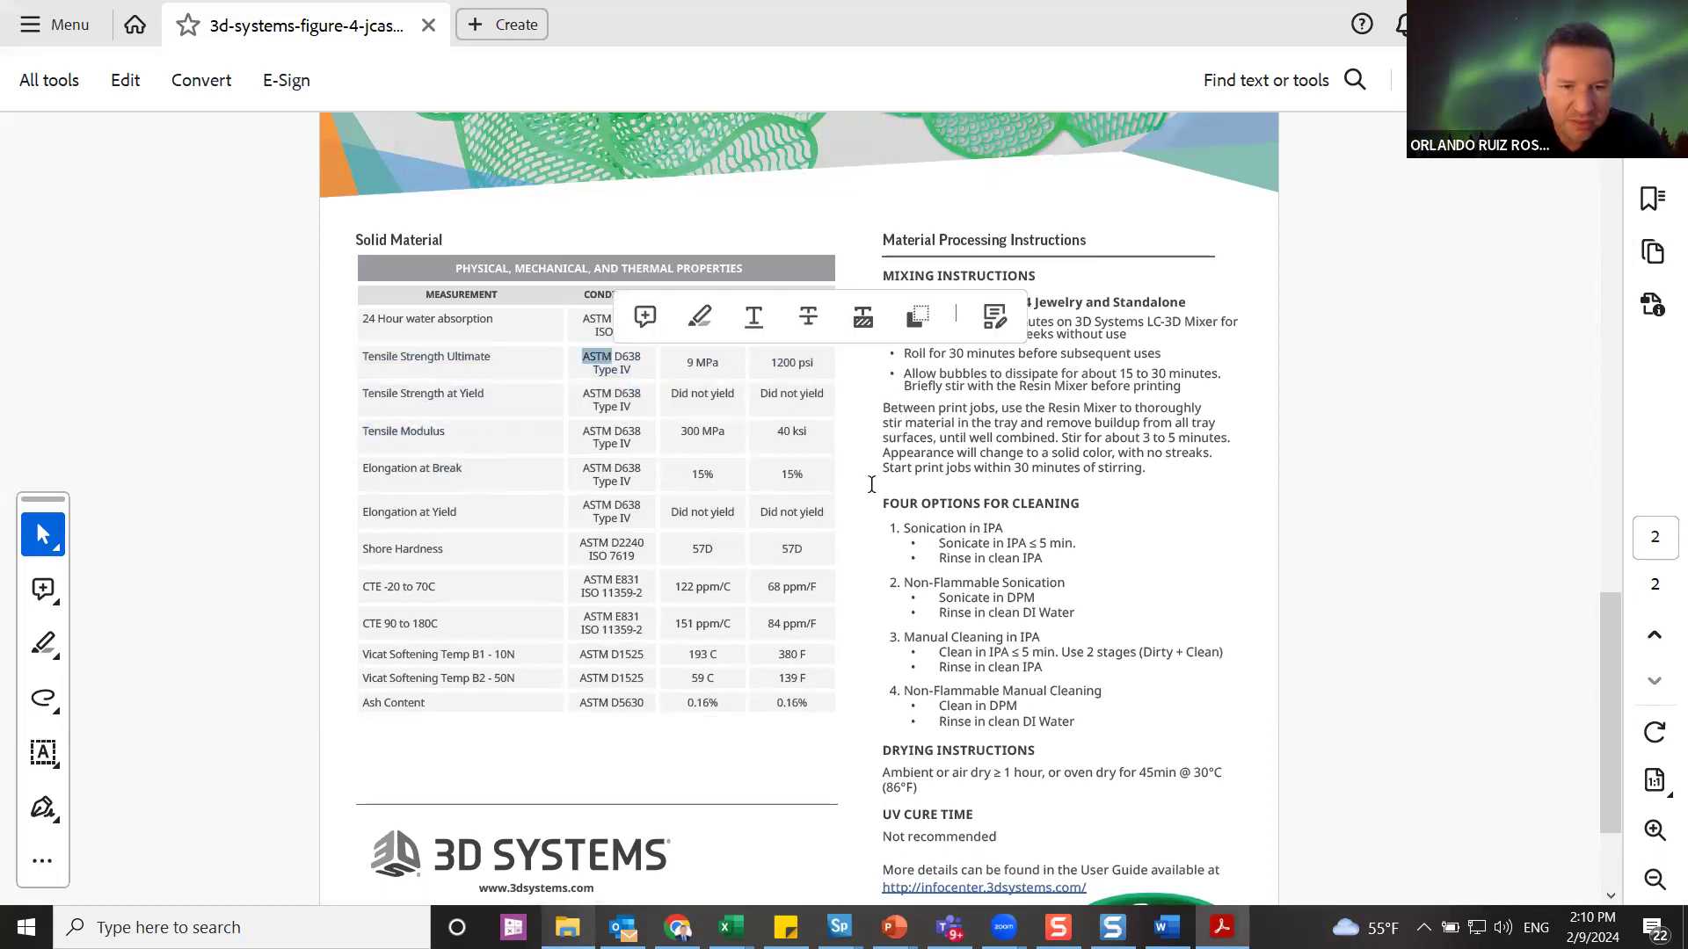
{"action": "left_click_drag", "start_coordinate": [363, 585], "coordinate": [437, 581]}
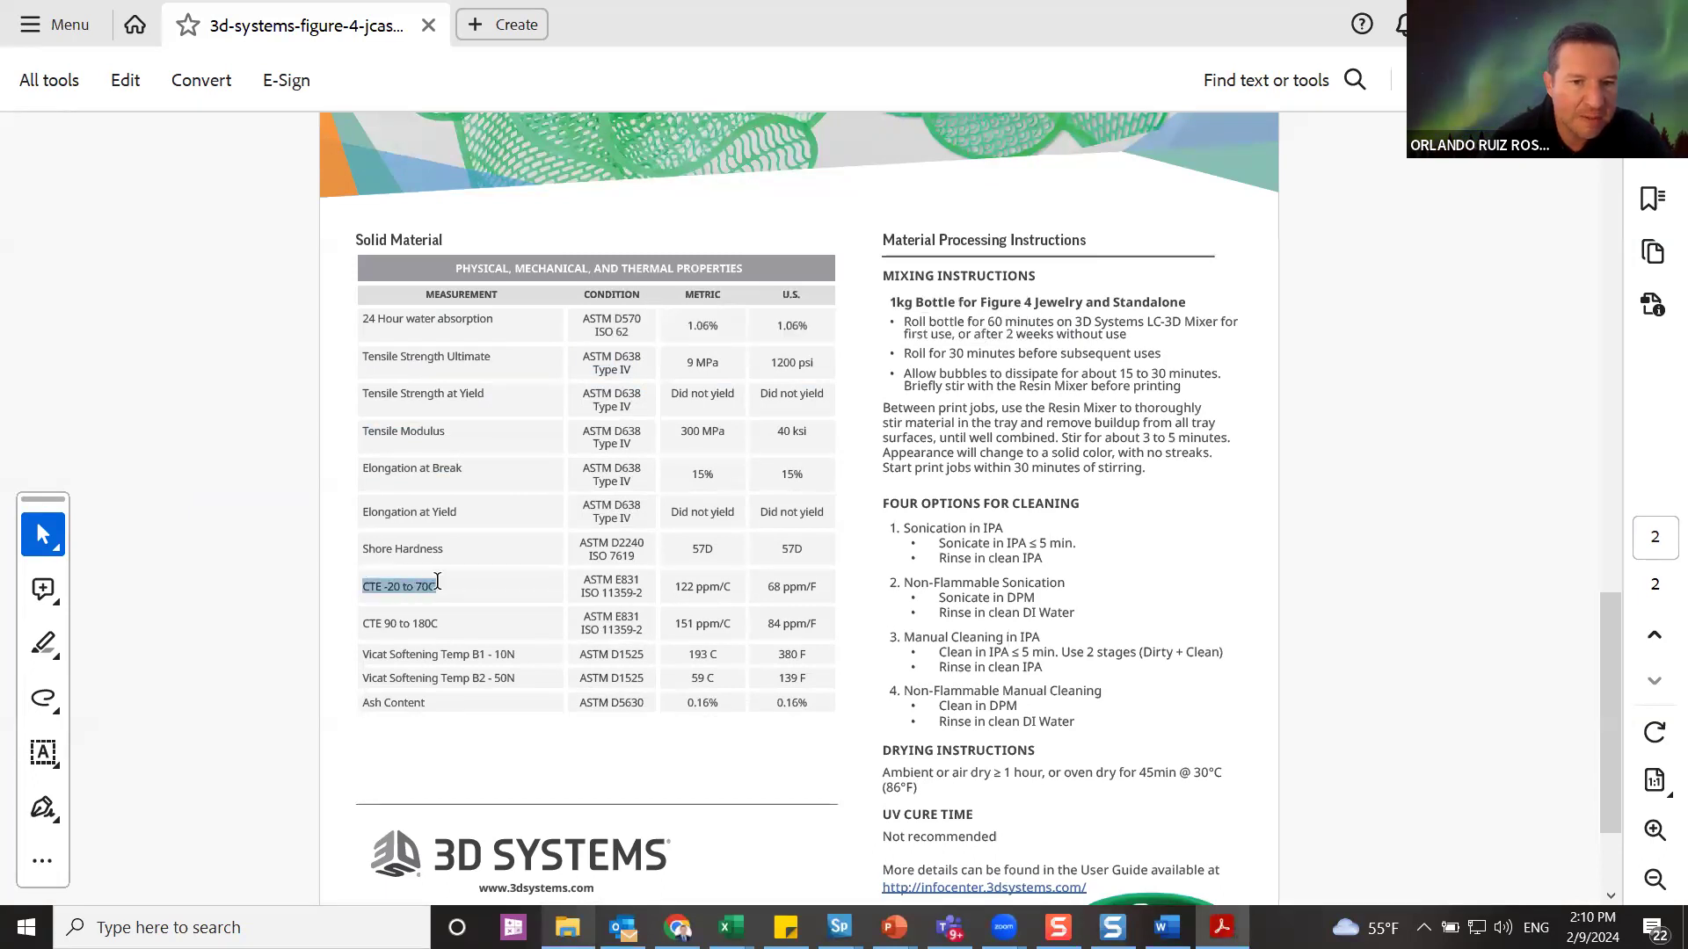
{"action": "left_click", "coordinate": [814, 393]}
{"action": "scroll", "coordinate": [768, 413], "scroll_direction": "down", "scroll_amount": 1}
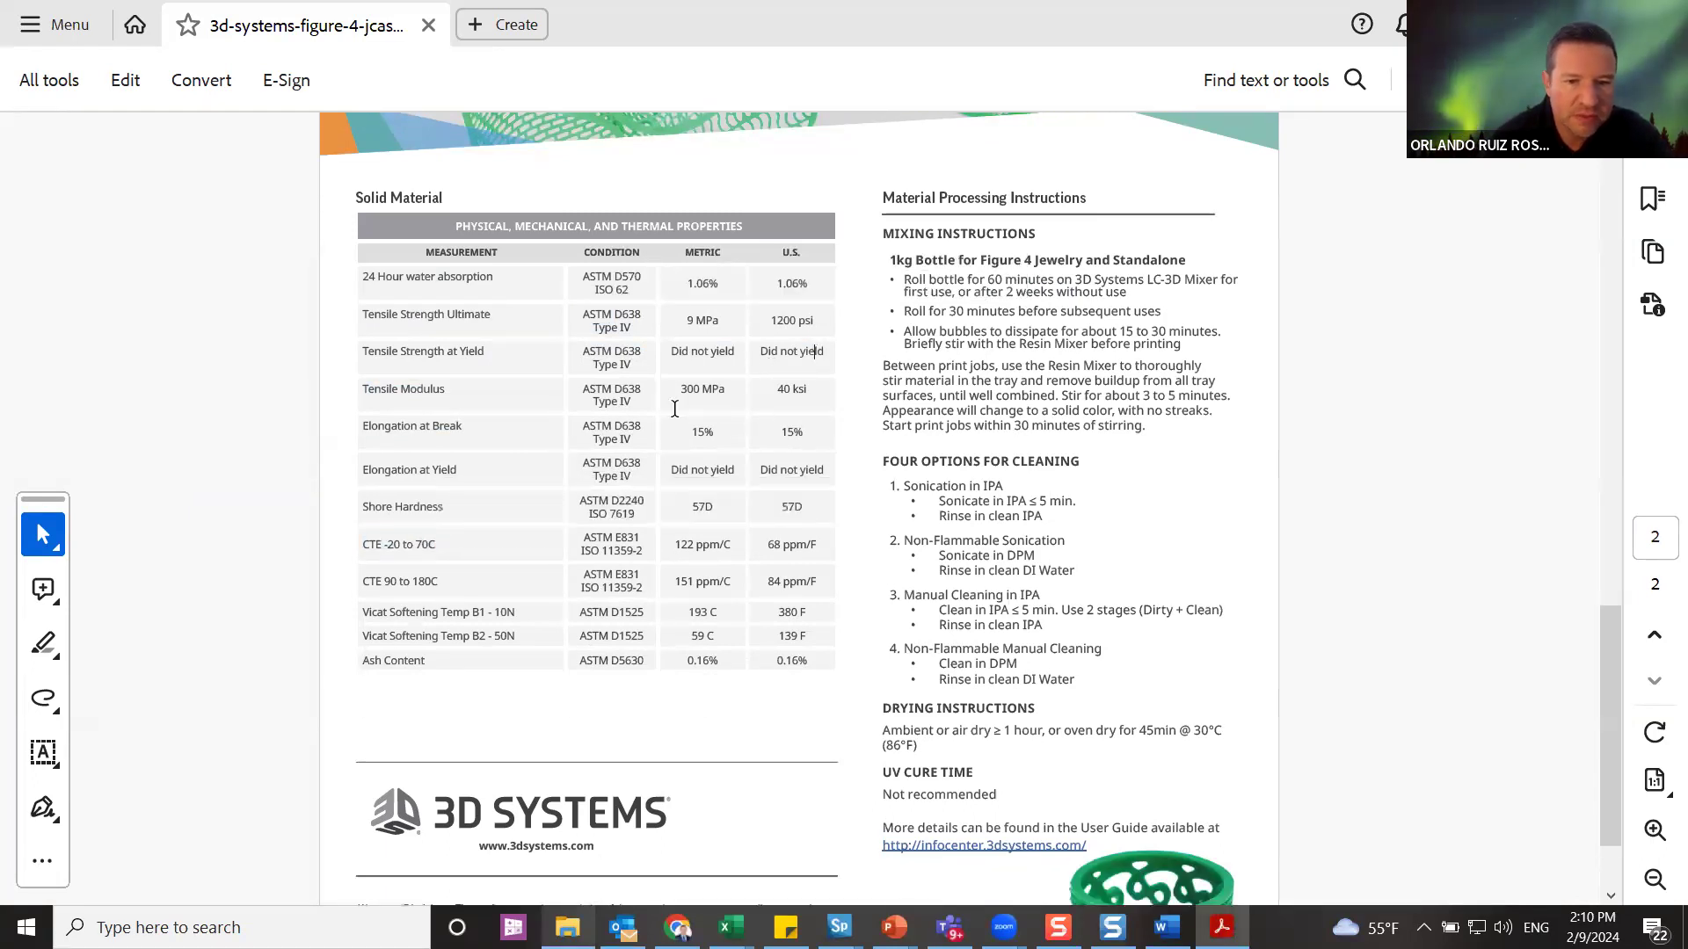
{"action": "left_click_drag", "start_coordinate": [684, 662], "coordinate": [703, 667]}
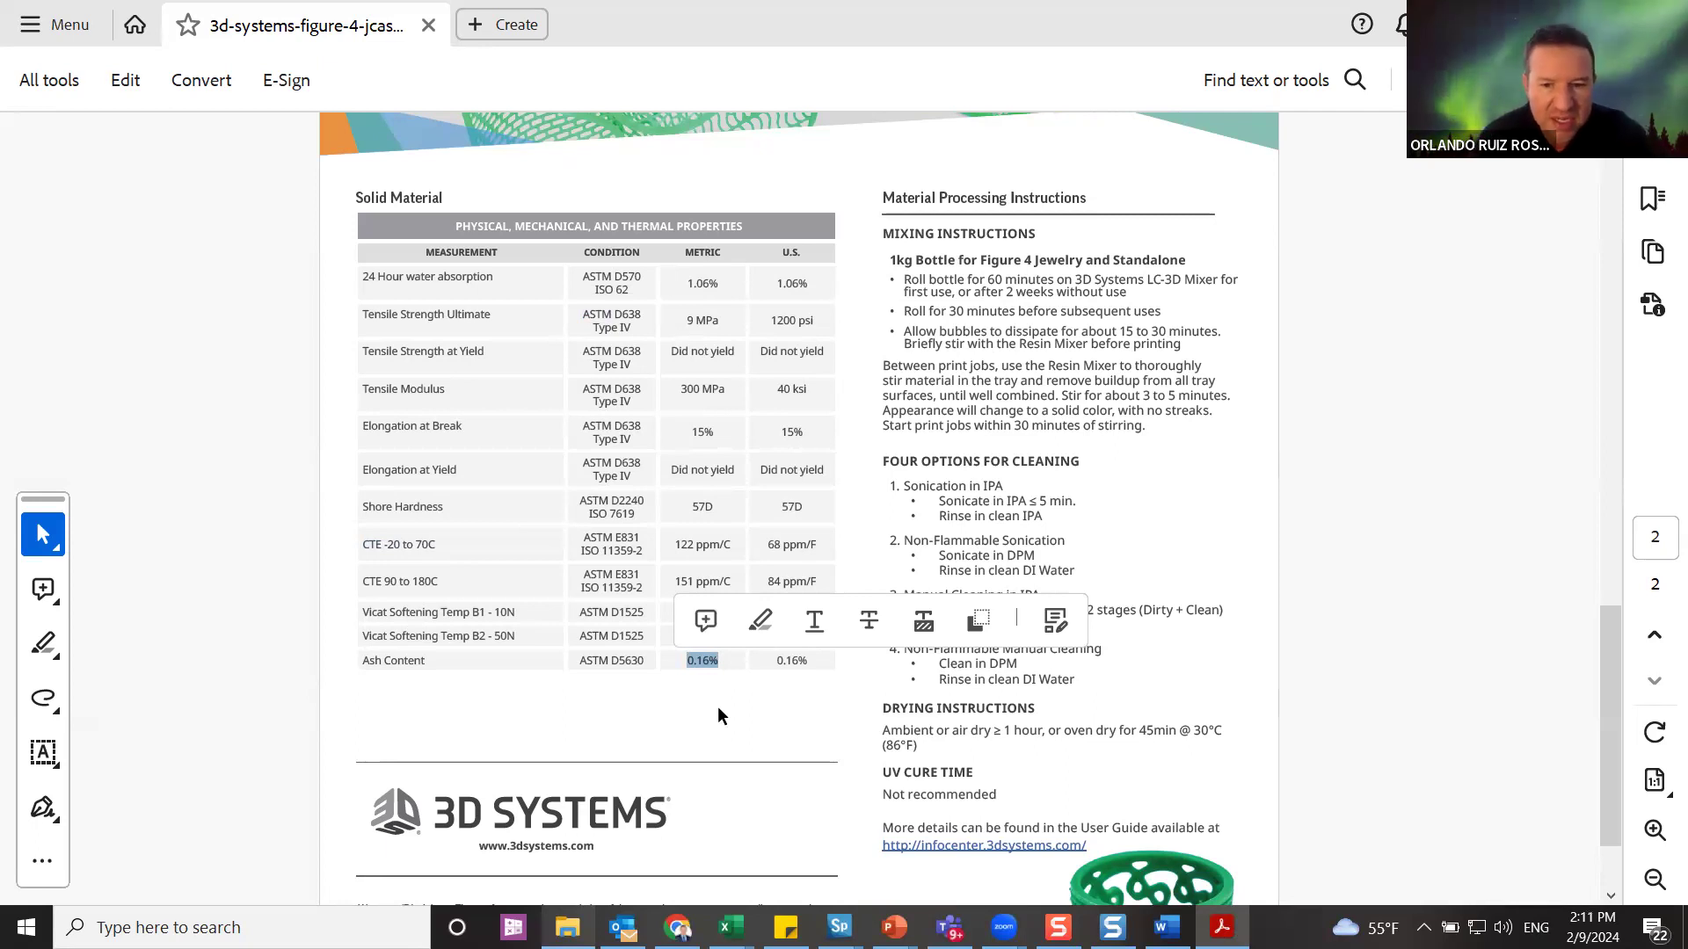
- Review the material processing instructions, highlighting the mixing-to-curing text, the UV cure time and the IPA sonication time
{"action": "mouse_move", "coordinate": [883, 232]}
{"action": "left_mouse_down"}
{"action": "mouse_move", "coordinate": [1093, 486]}
{"action": "mouse_move", "coordinate": [1059, 773]}
{"action": "left_mouse_up"}
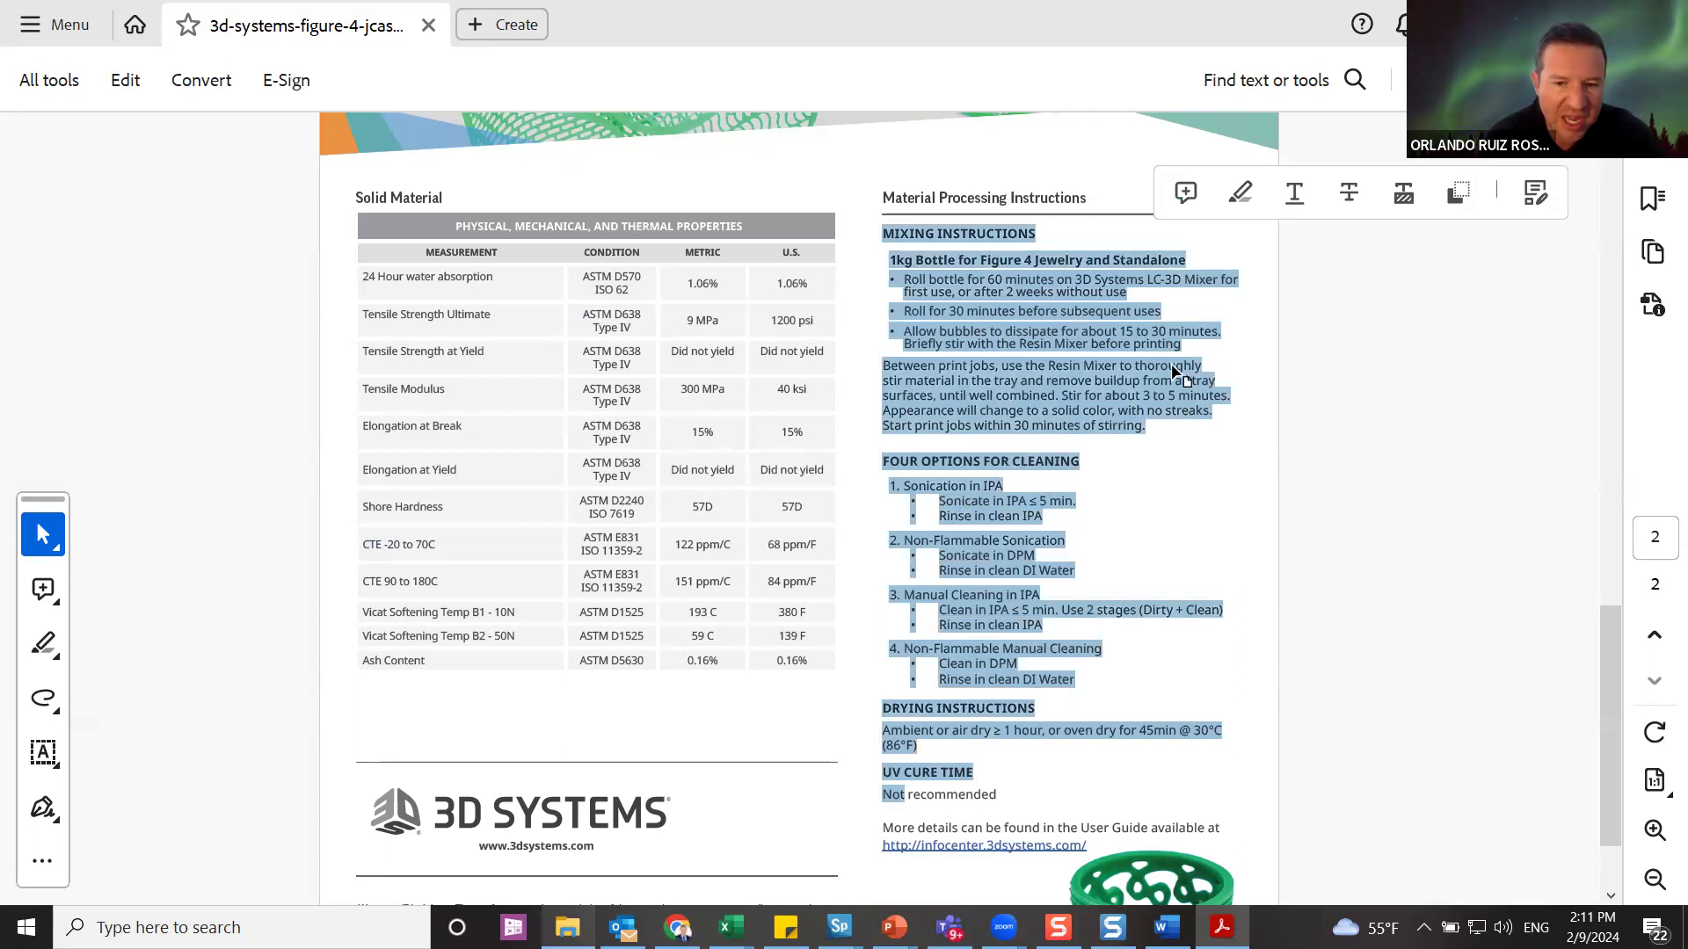
{"action": "left_click", "coordinate": [1112, 485]}
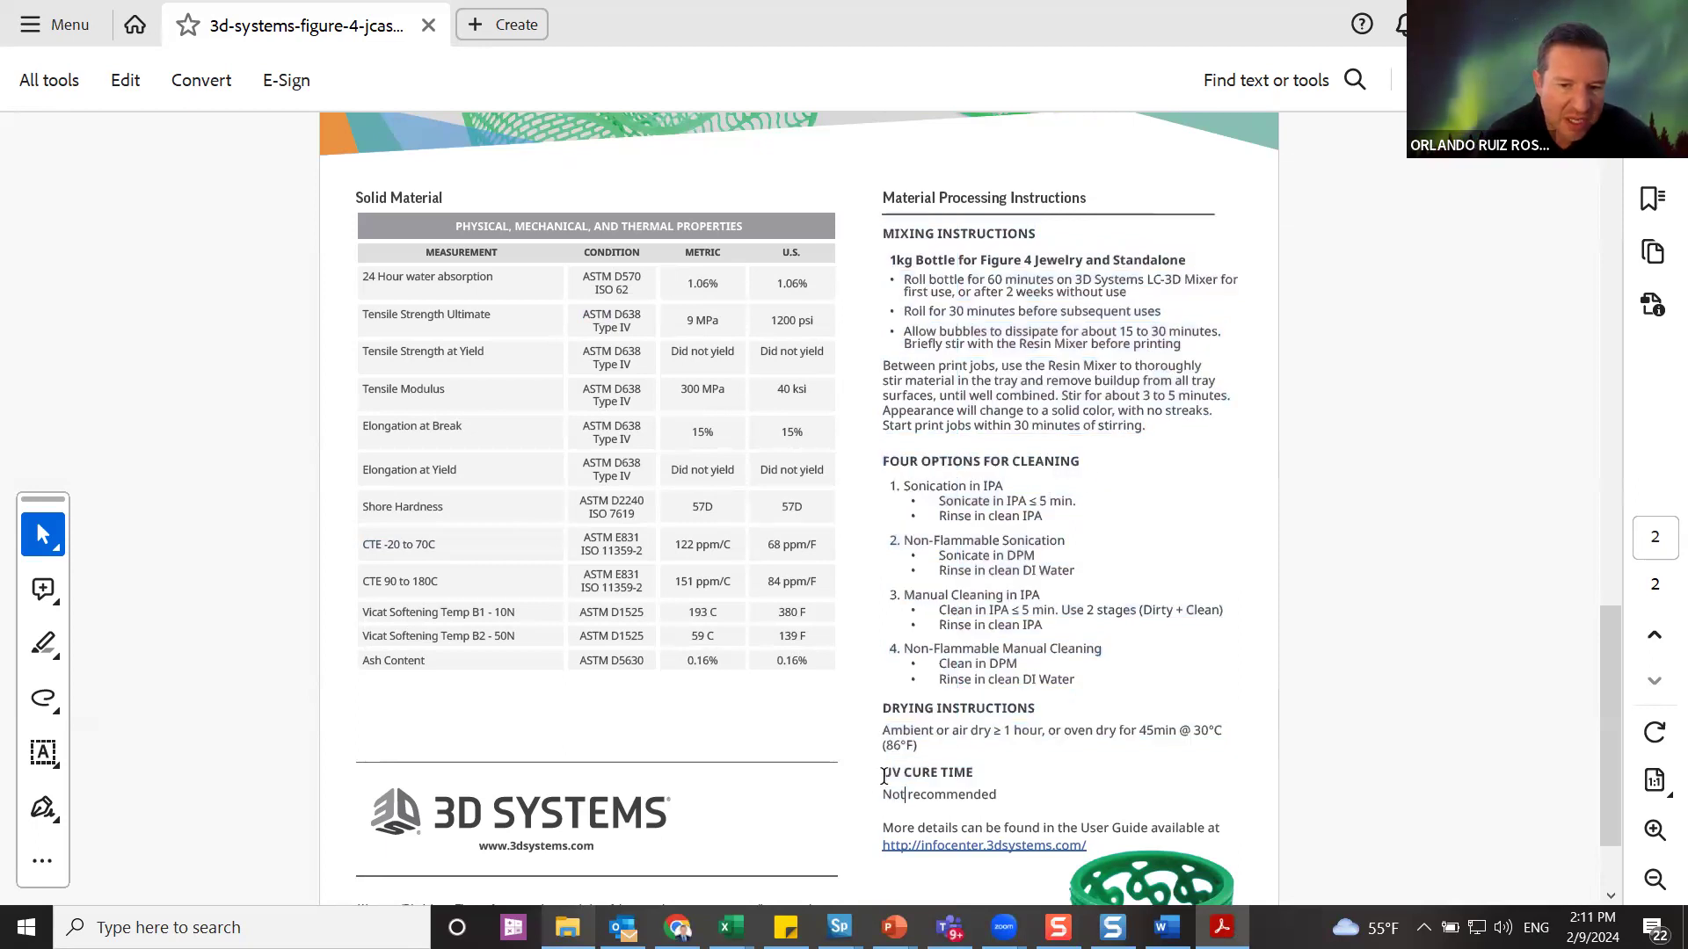
{"action": "mouse_move", "coordinate": [883, 776]}
{"action": "left_mouse_down"}
{"action": "mouse_move", "coordinate": [975, 775]}
{"action": "mouse_move", "coordinate": [999, 798]}
{"action": "left_mouse_up"}
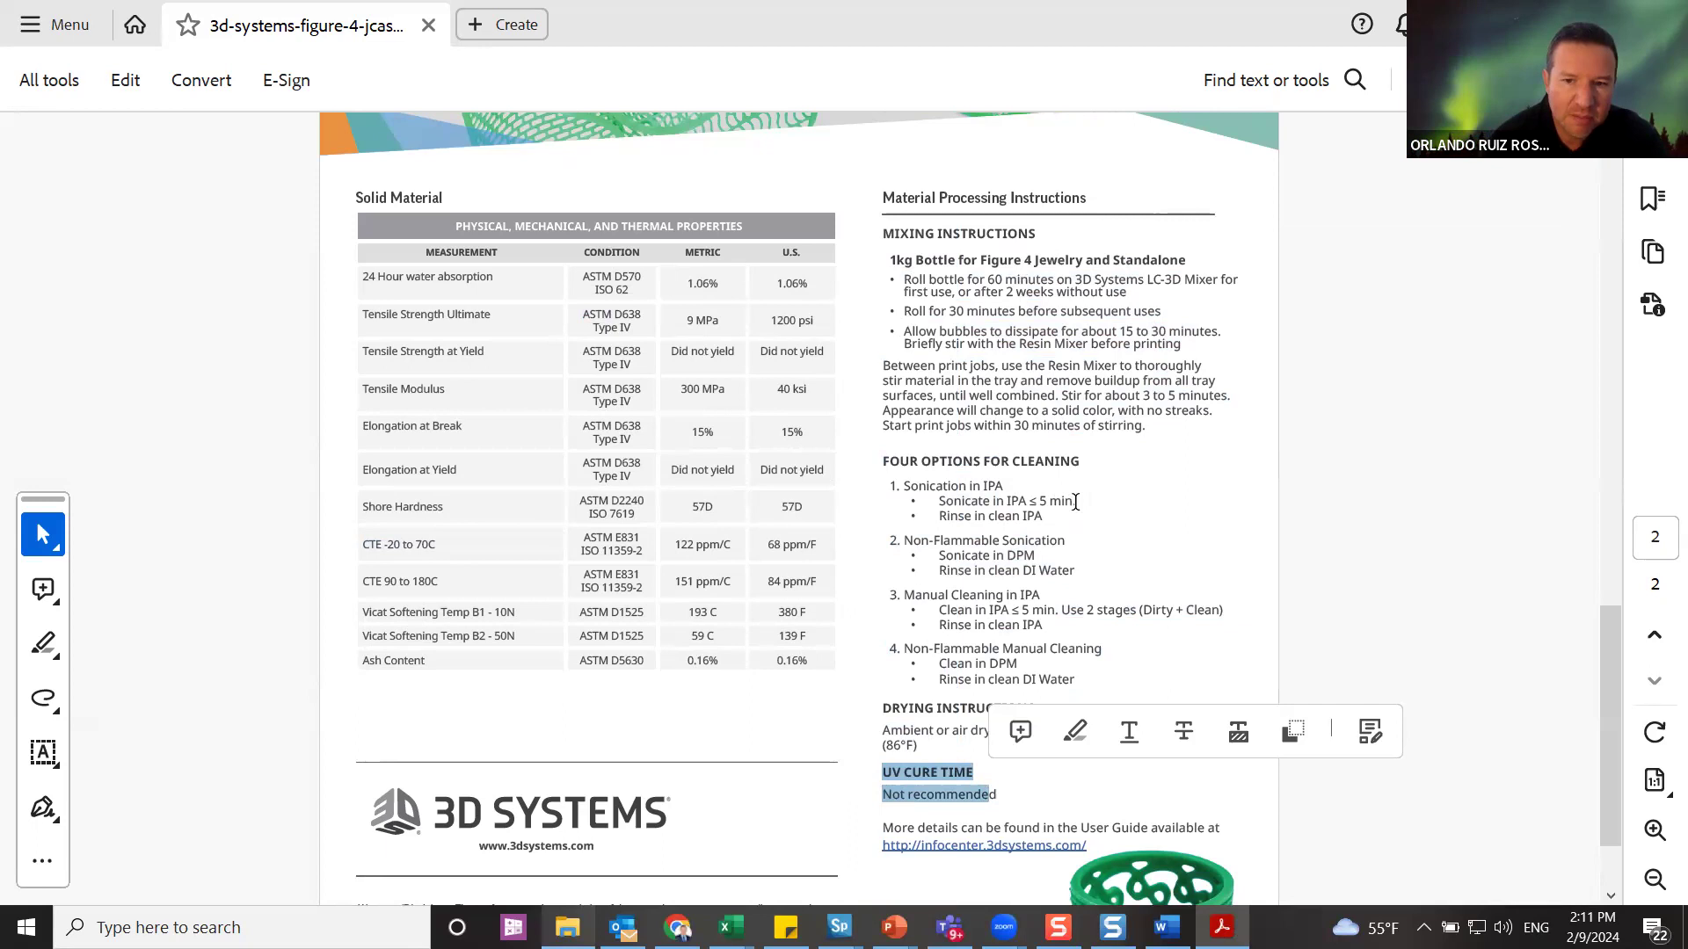
{"action": "left_click_drag", "start_coordinate": [1075, 502], "coordinate": [938, 502]}
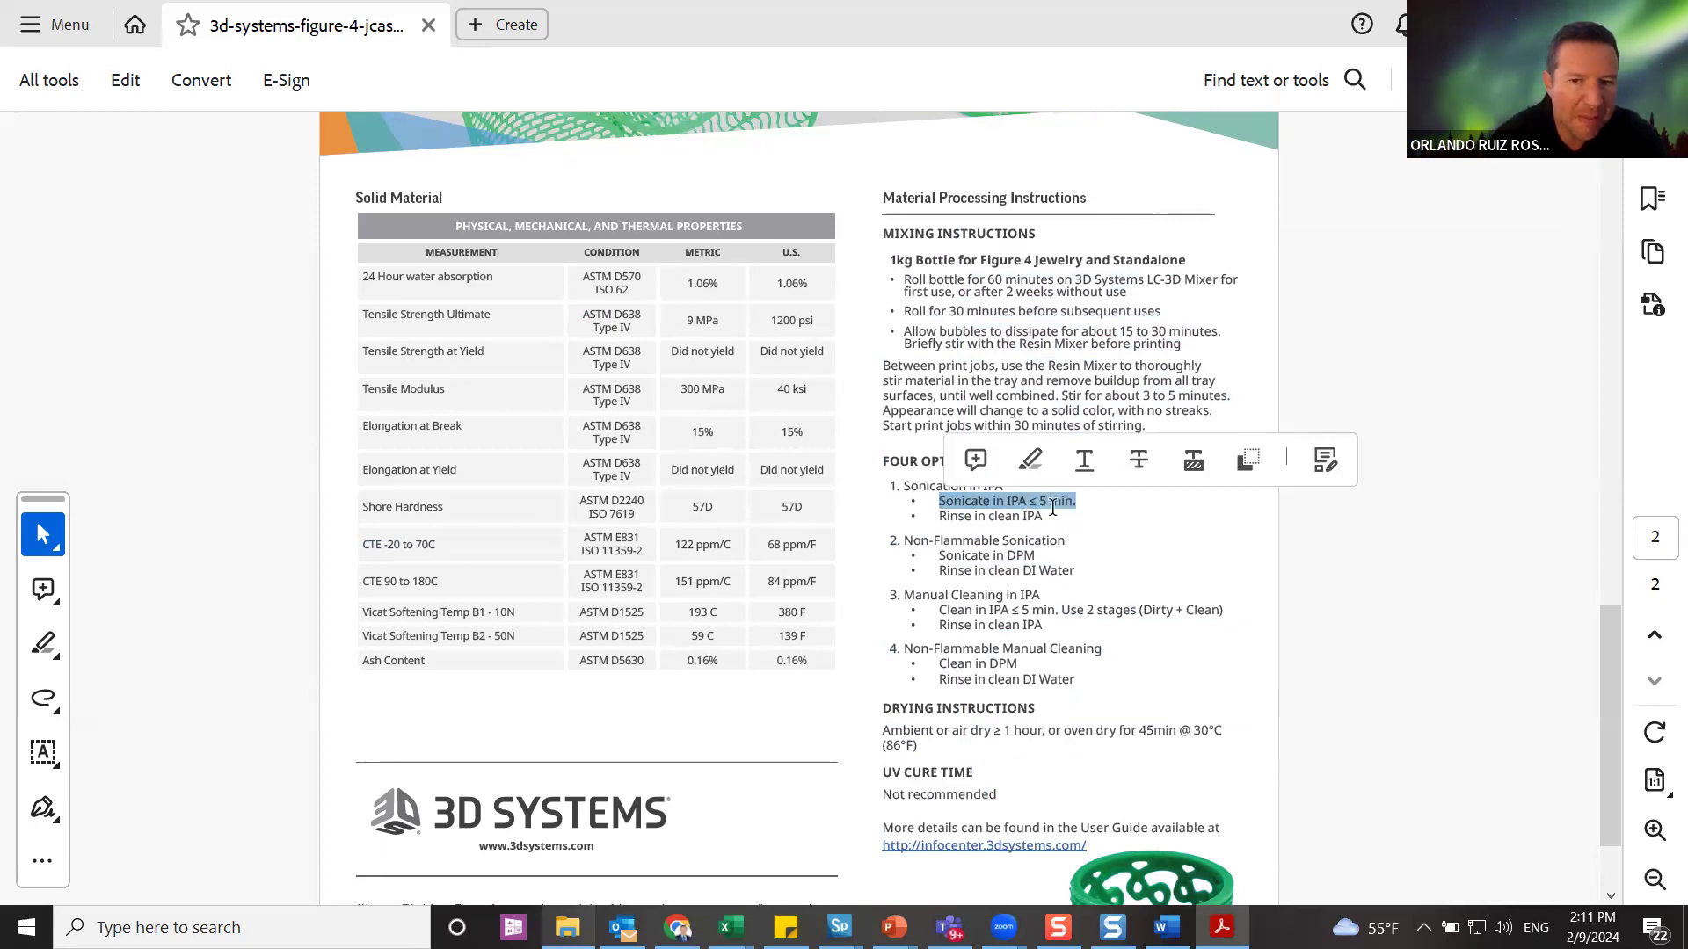
- Highlight the drying instructions and their oven temperature in Celsius for review, and clear the text selection
{"action": "mouse_move", "coordinate": [881, 736]}
{"action": "left_mouse_down"}
{"action": "mouse_move", "coordinate": [1221, 742]}
{"action": "mouse_move", "coordinate": [918, 747]}
{"action": "left_mouse_up"}
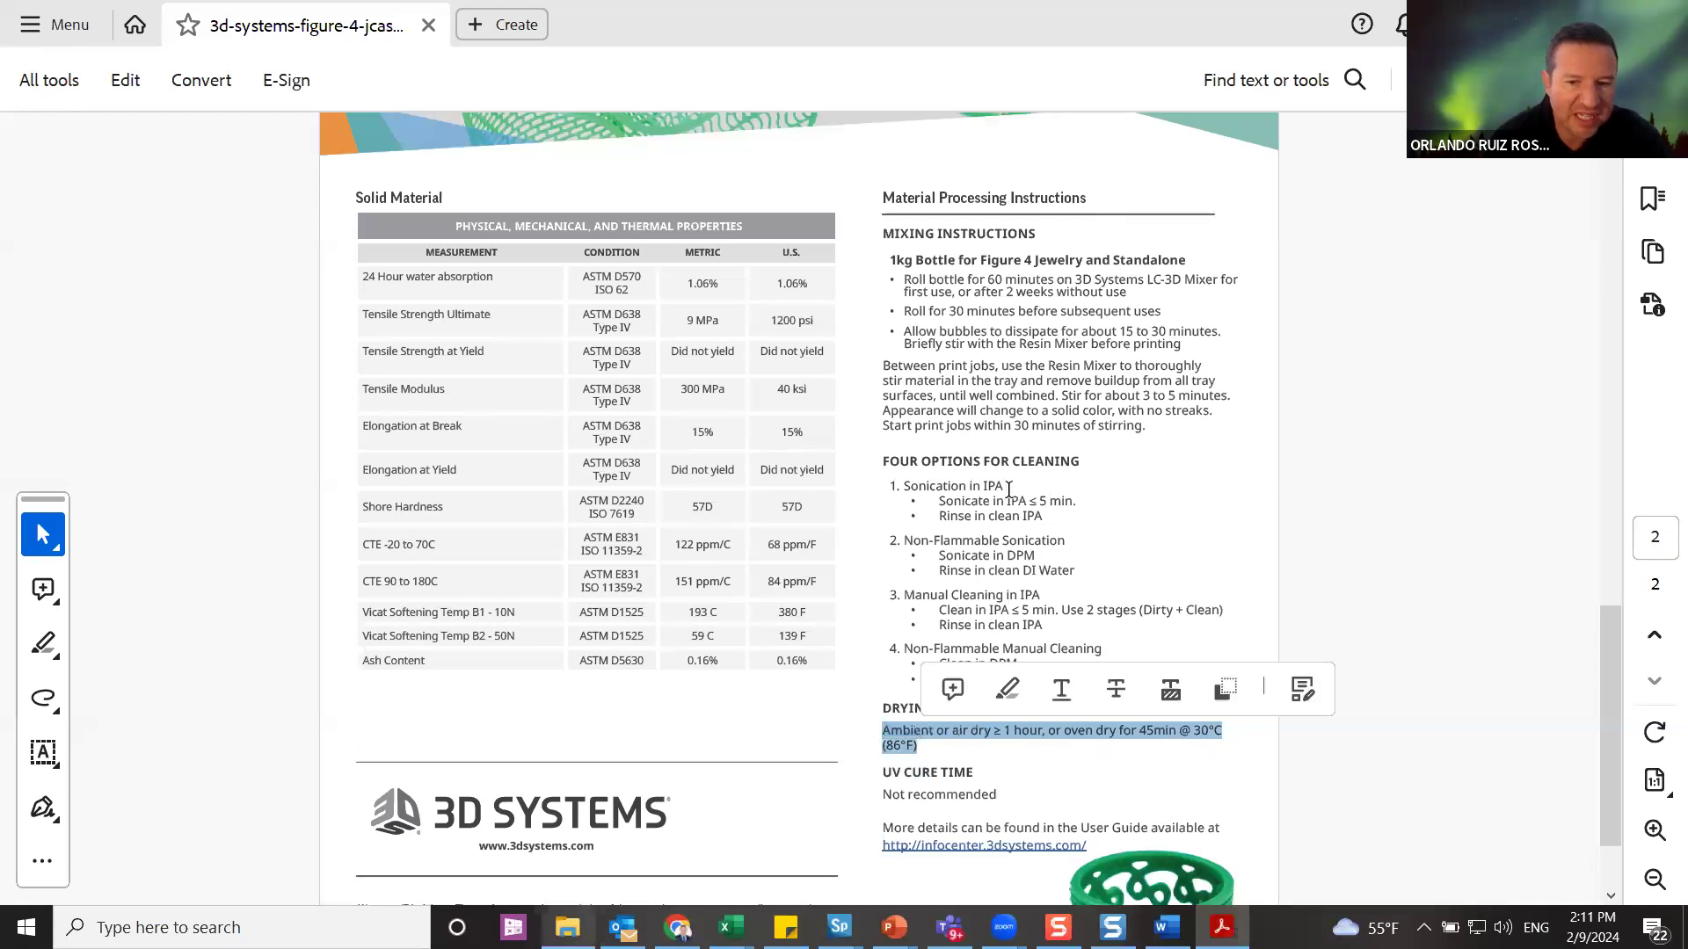
{"action": "left_click", "coordinate": [1200, 733]}
{"action": "double_click", "coordinate": [1197, 732]}
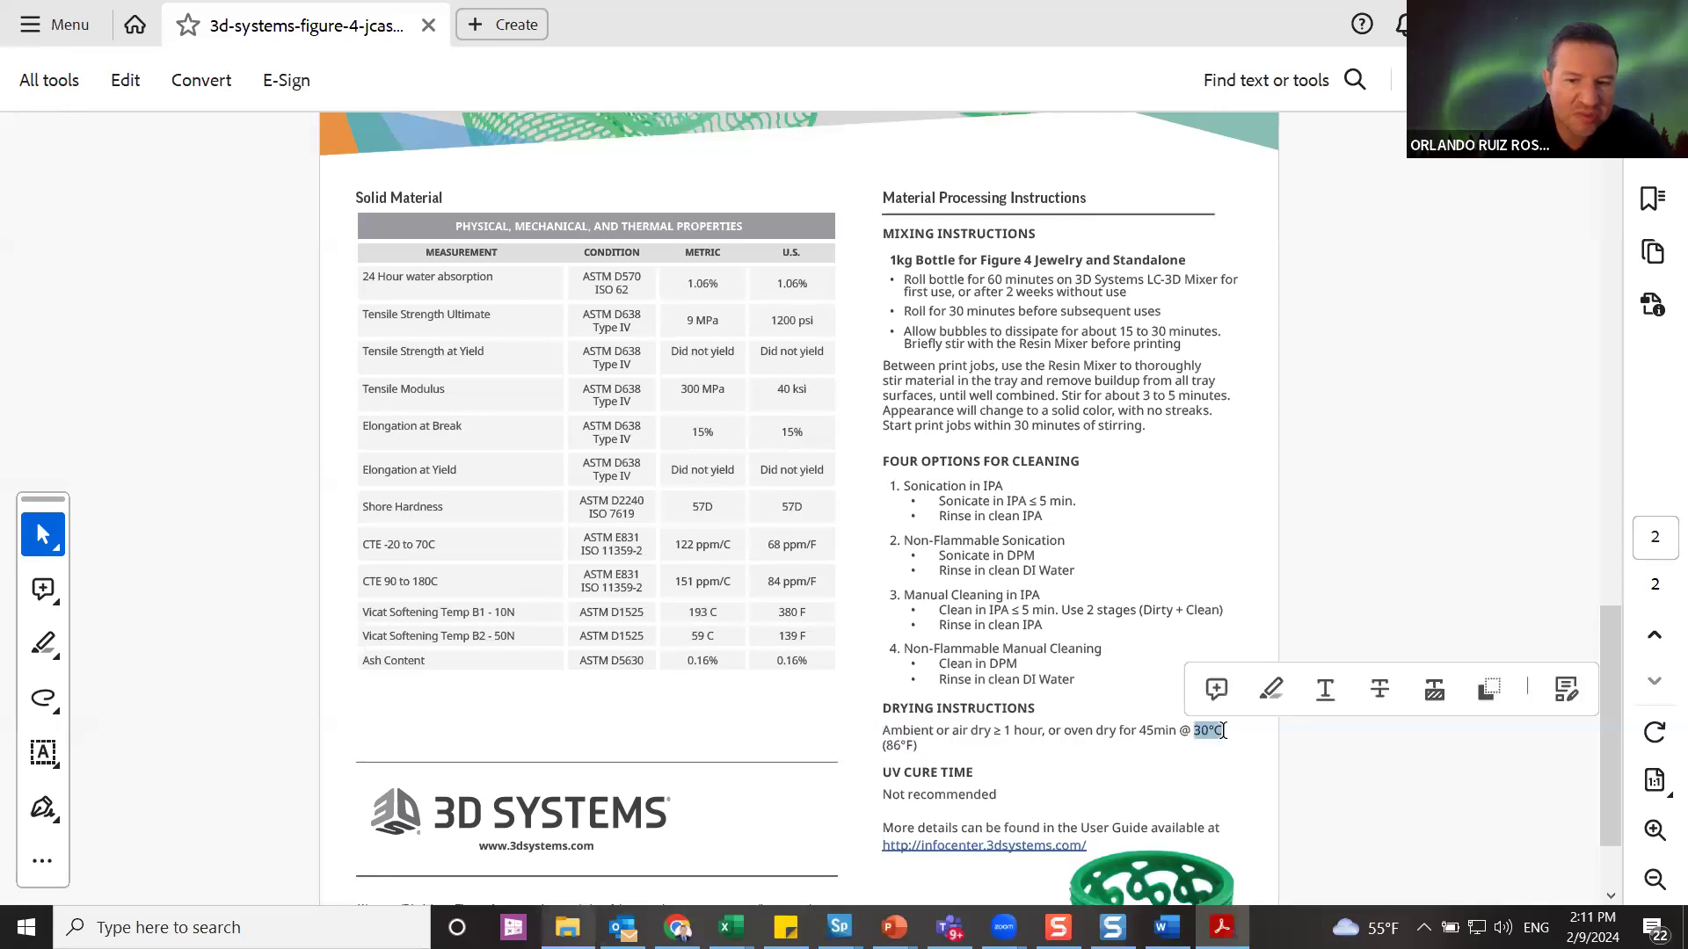
{"action": "left_click", "coordinate": [1033, 741]}
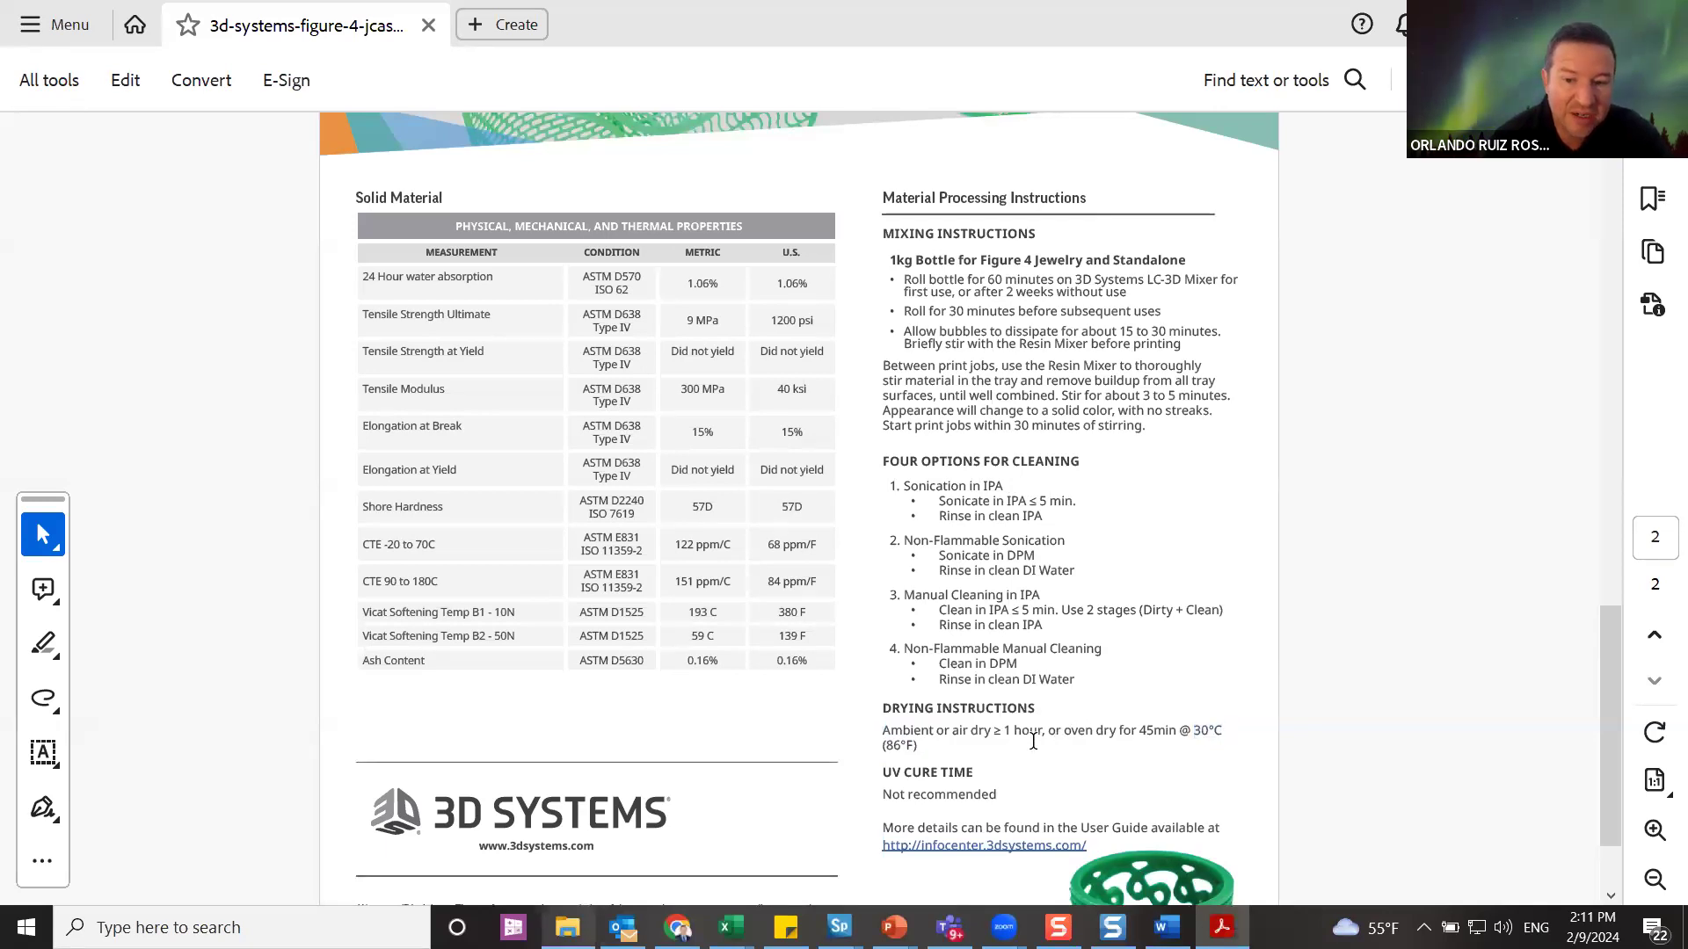